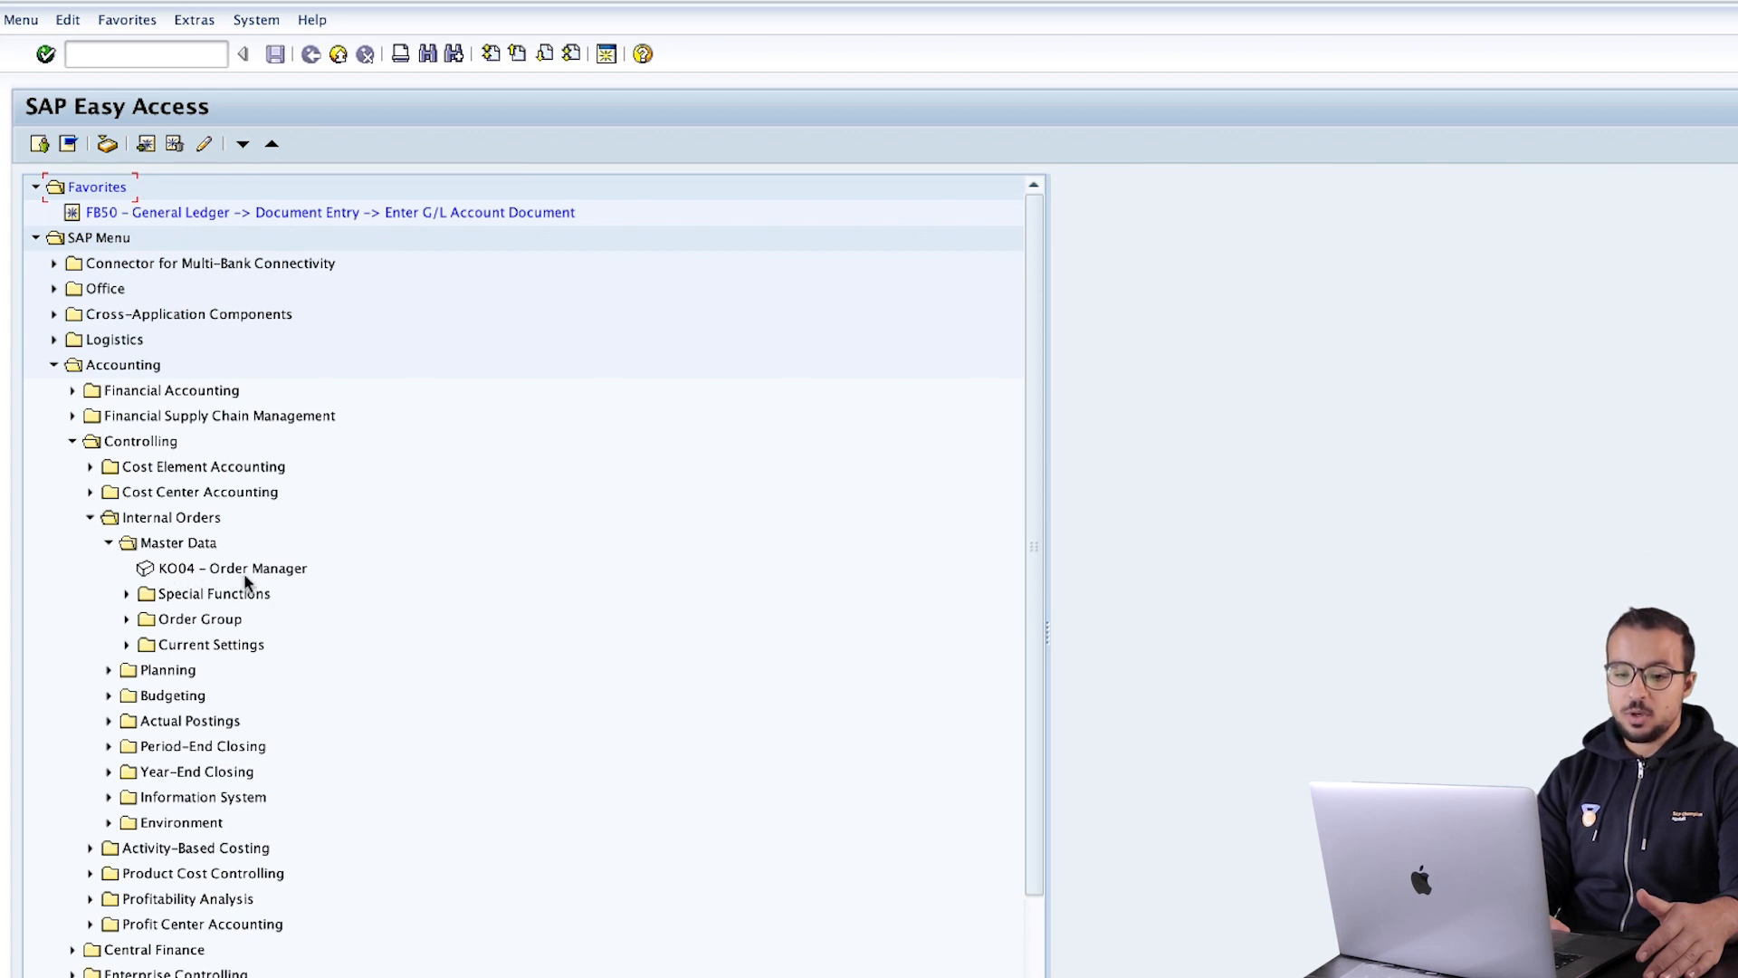
# Open the Order Manager (KO04) from the master data of internal orders.
pyautogui.click(126, 595)
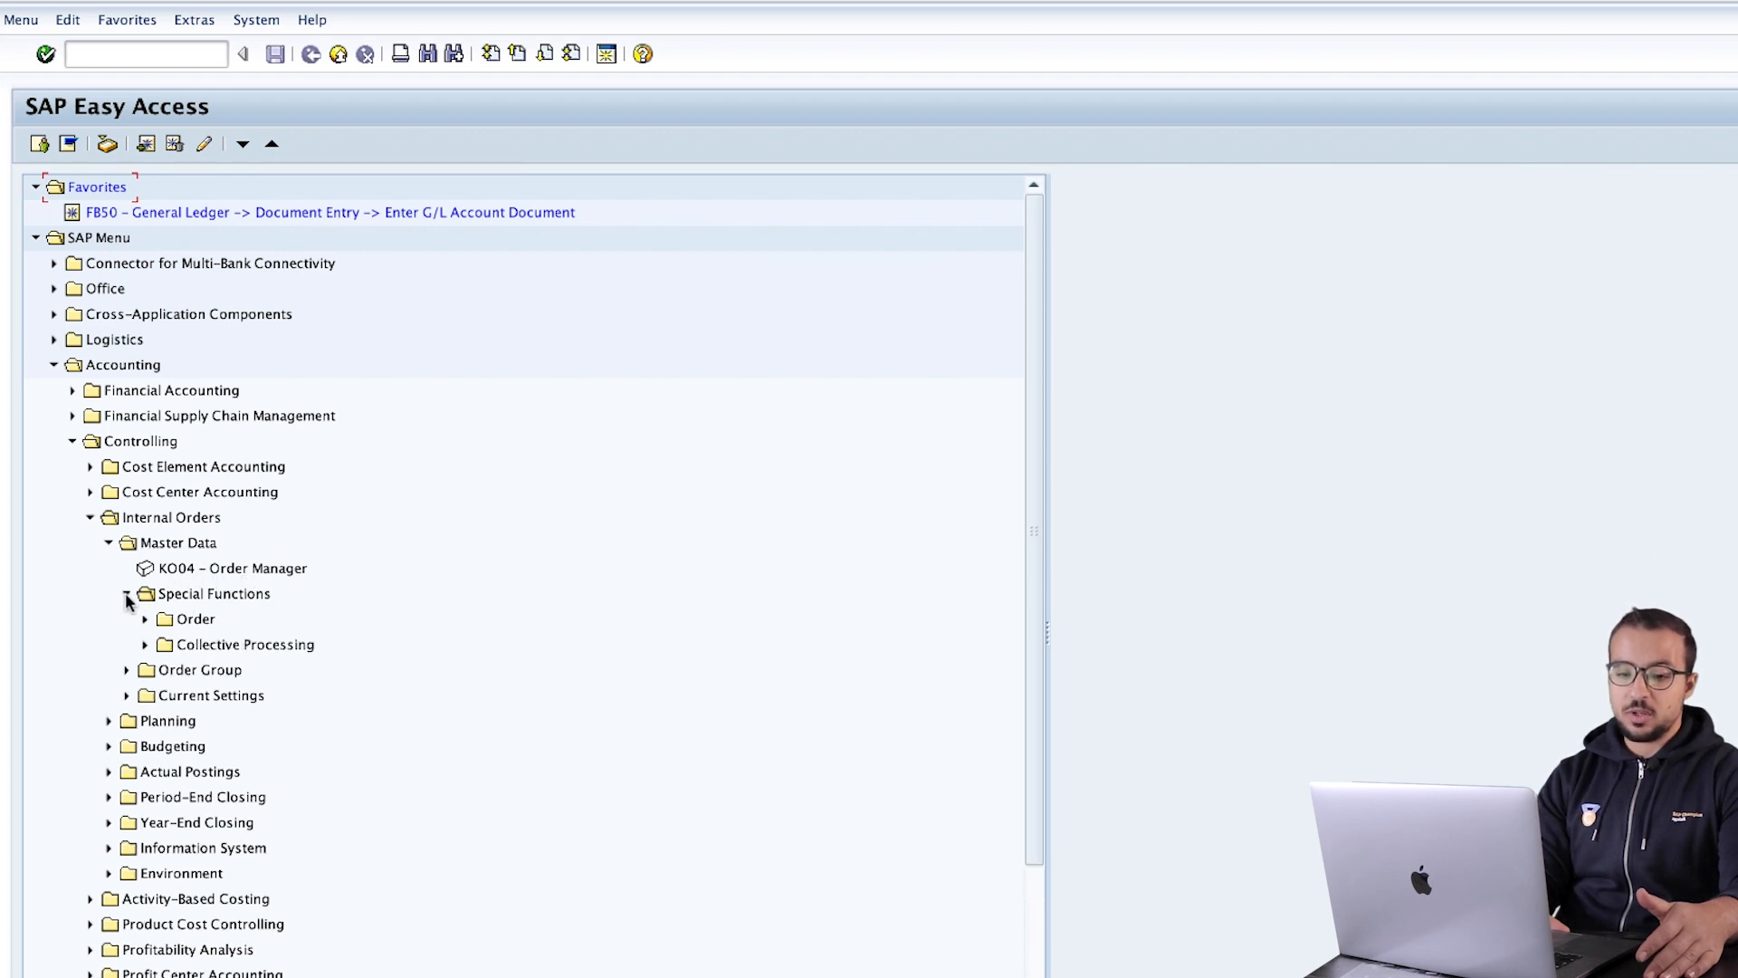
pyautogui.click(144, 619)
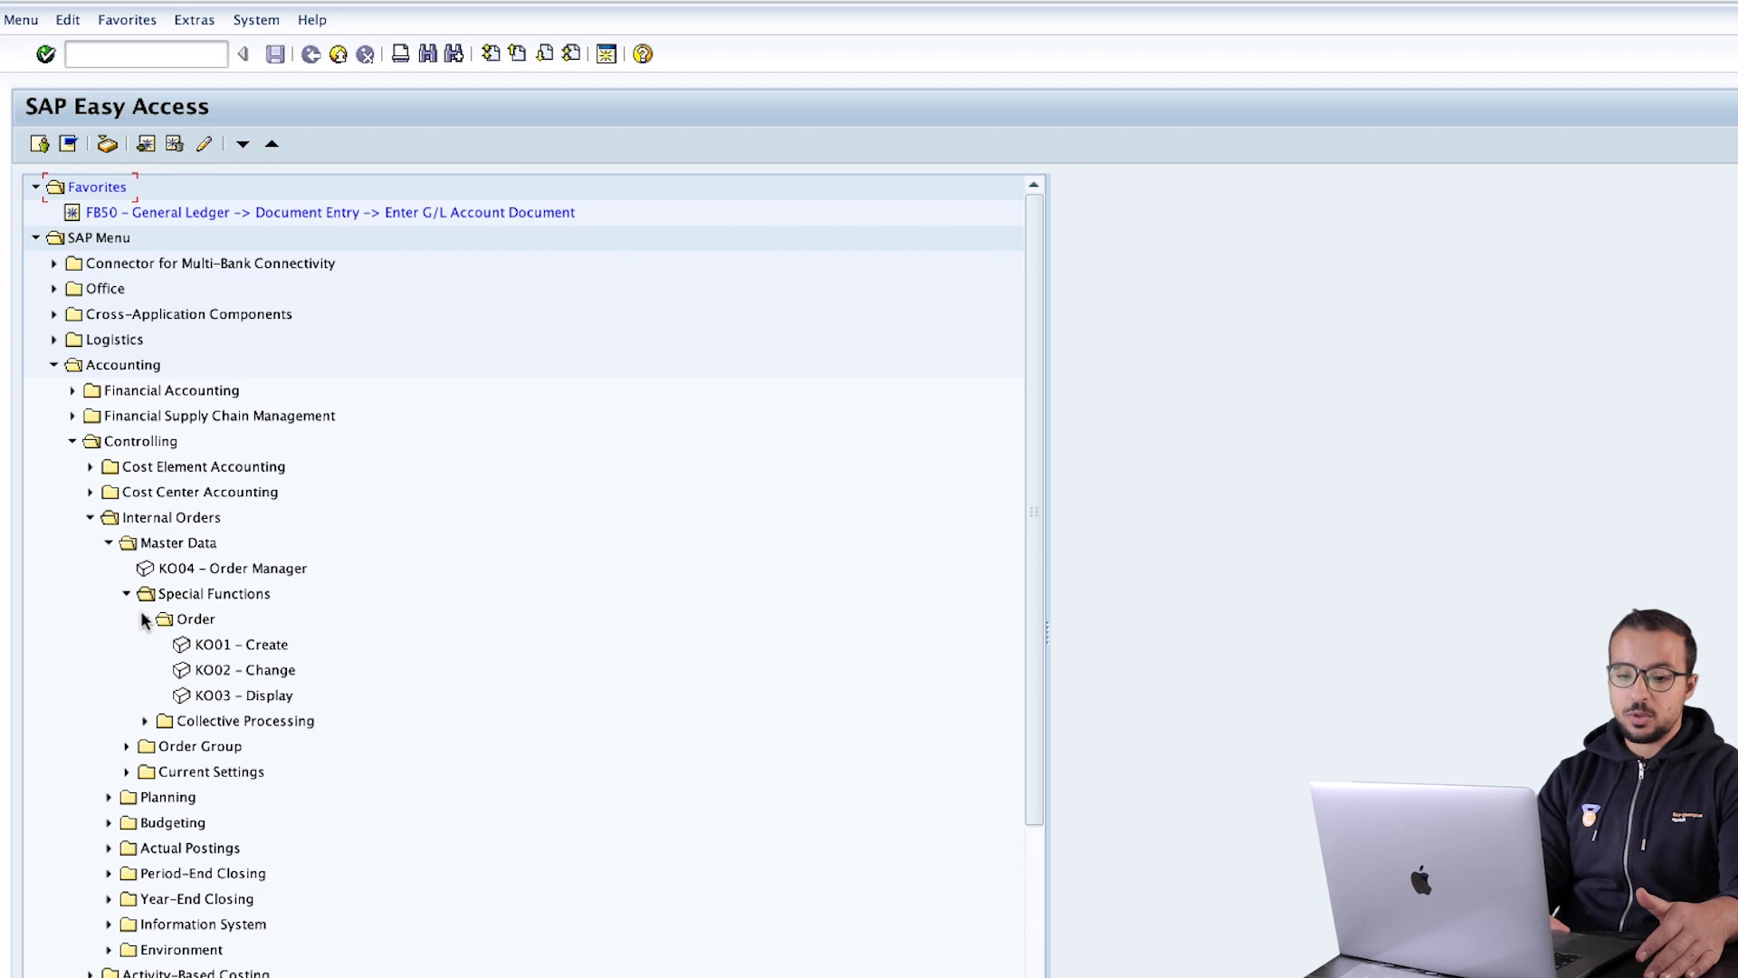
pyautogui.doubleClick(237, 570)
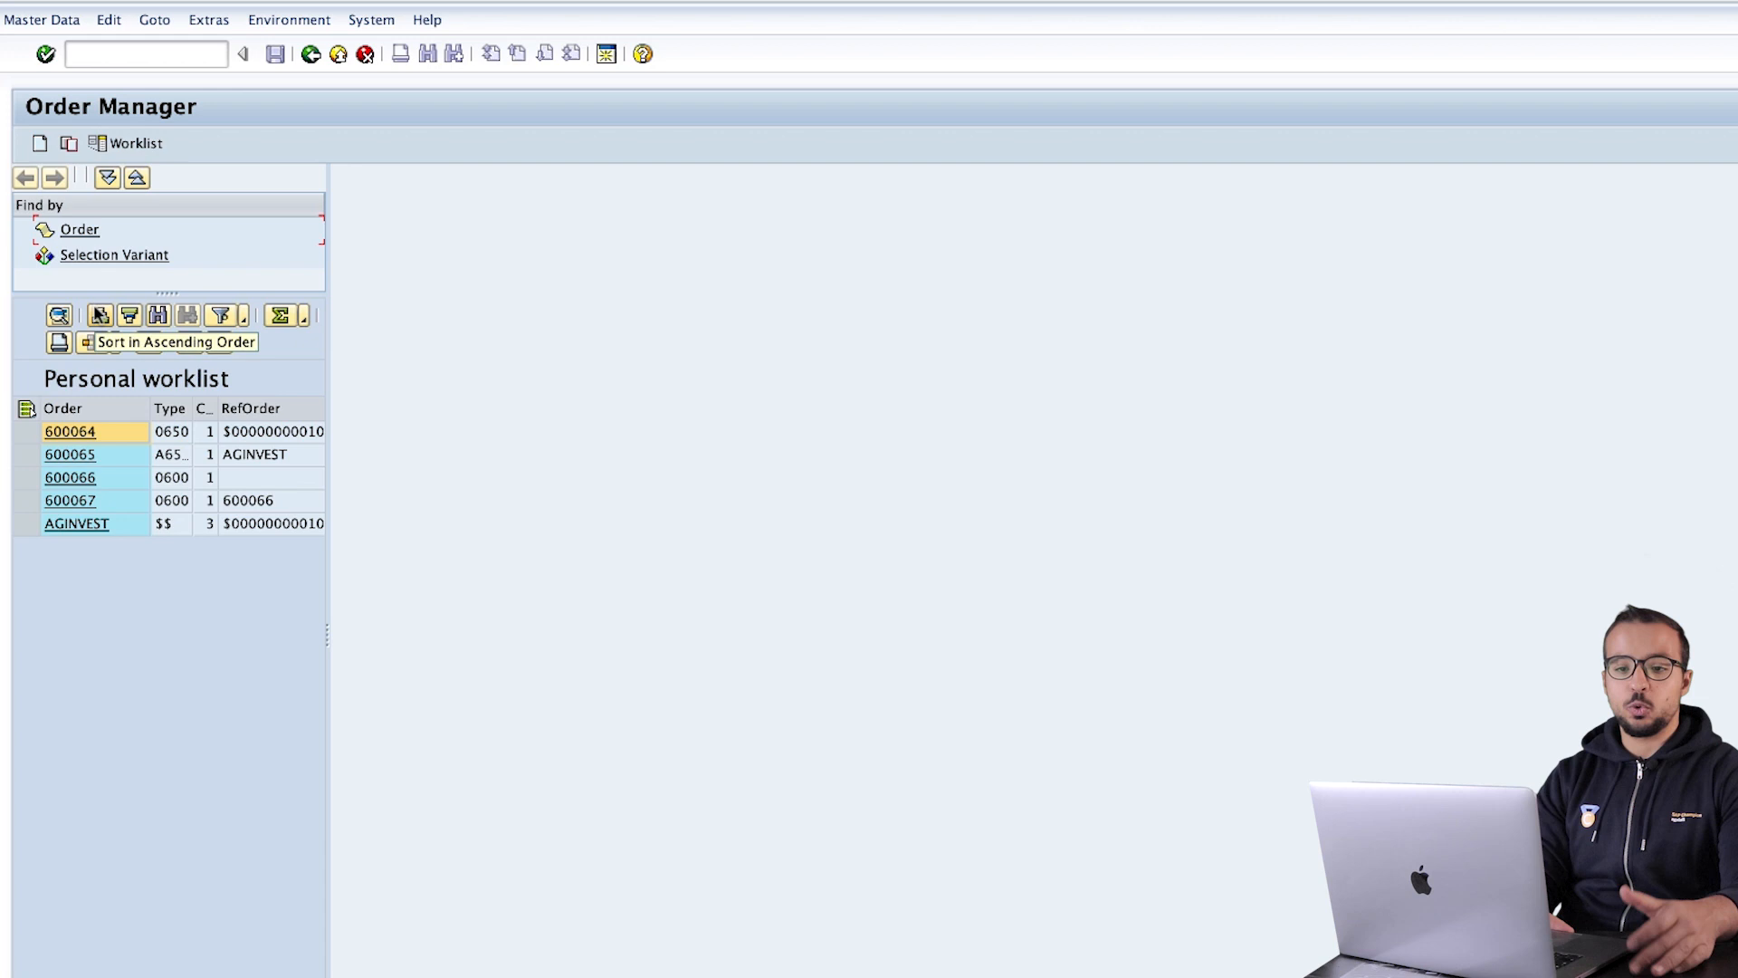
# Start creating an internal order of type 0650 in controlling area A000.
pyautogui.click(37, 145)
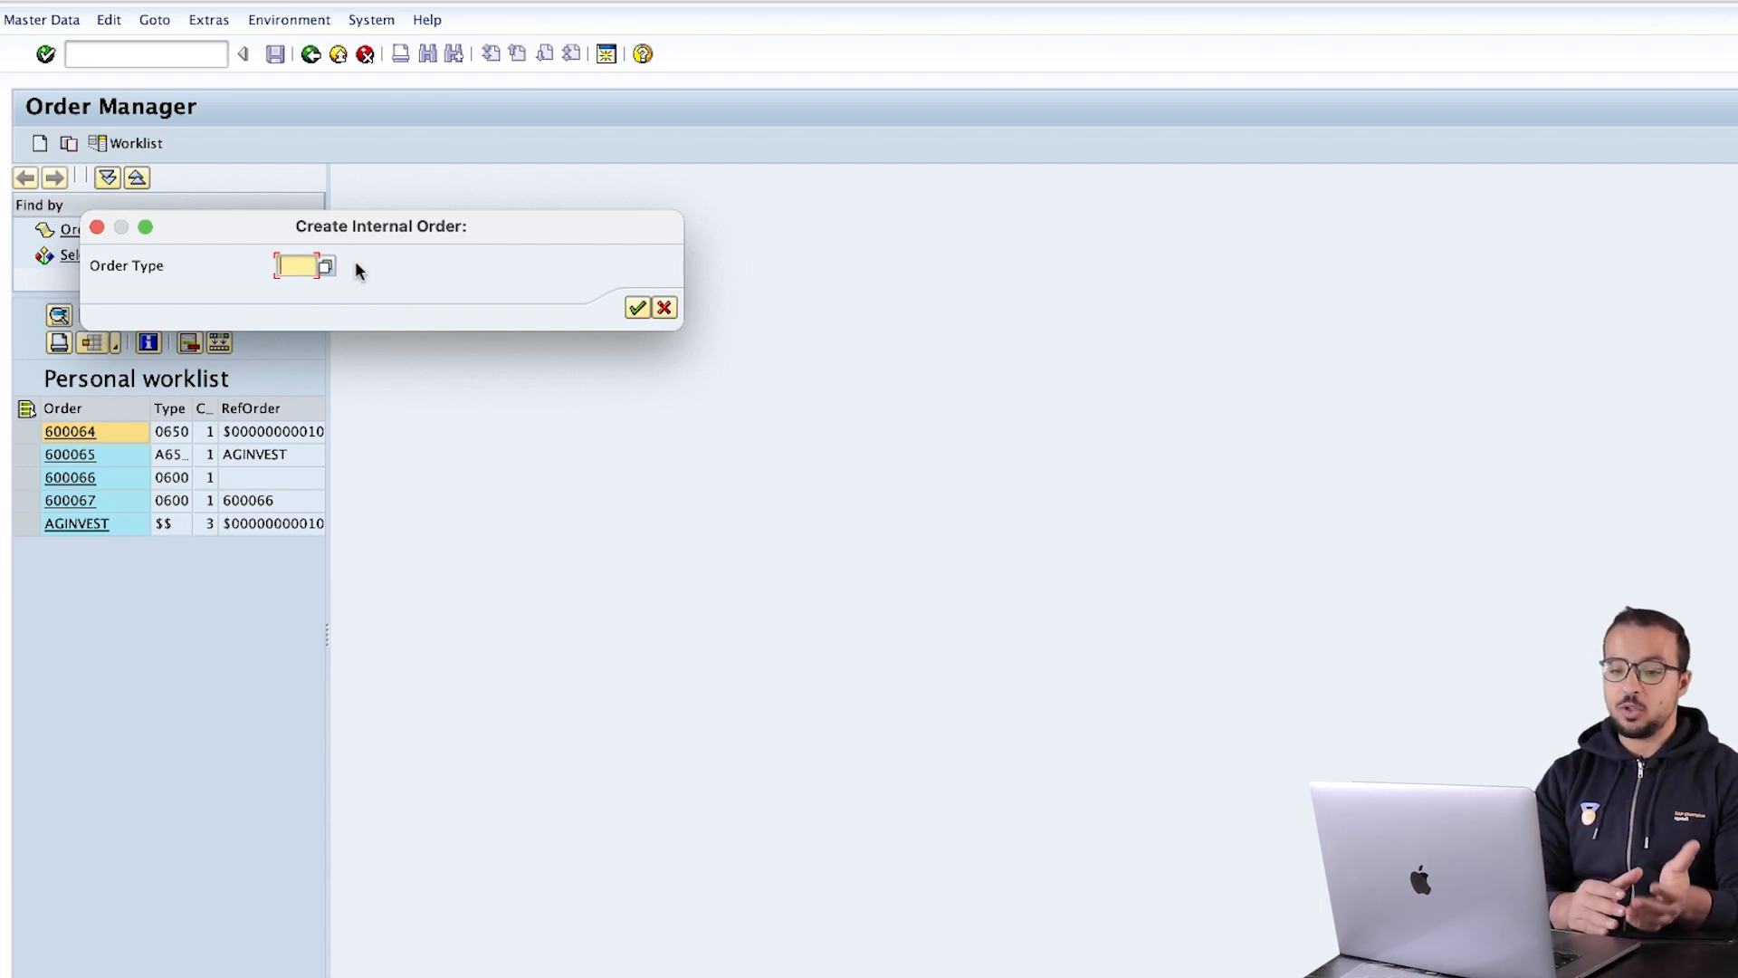
pyautogui.write('0650')
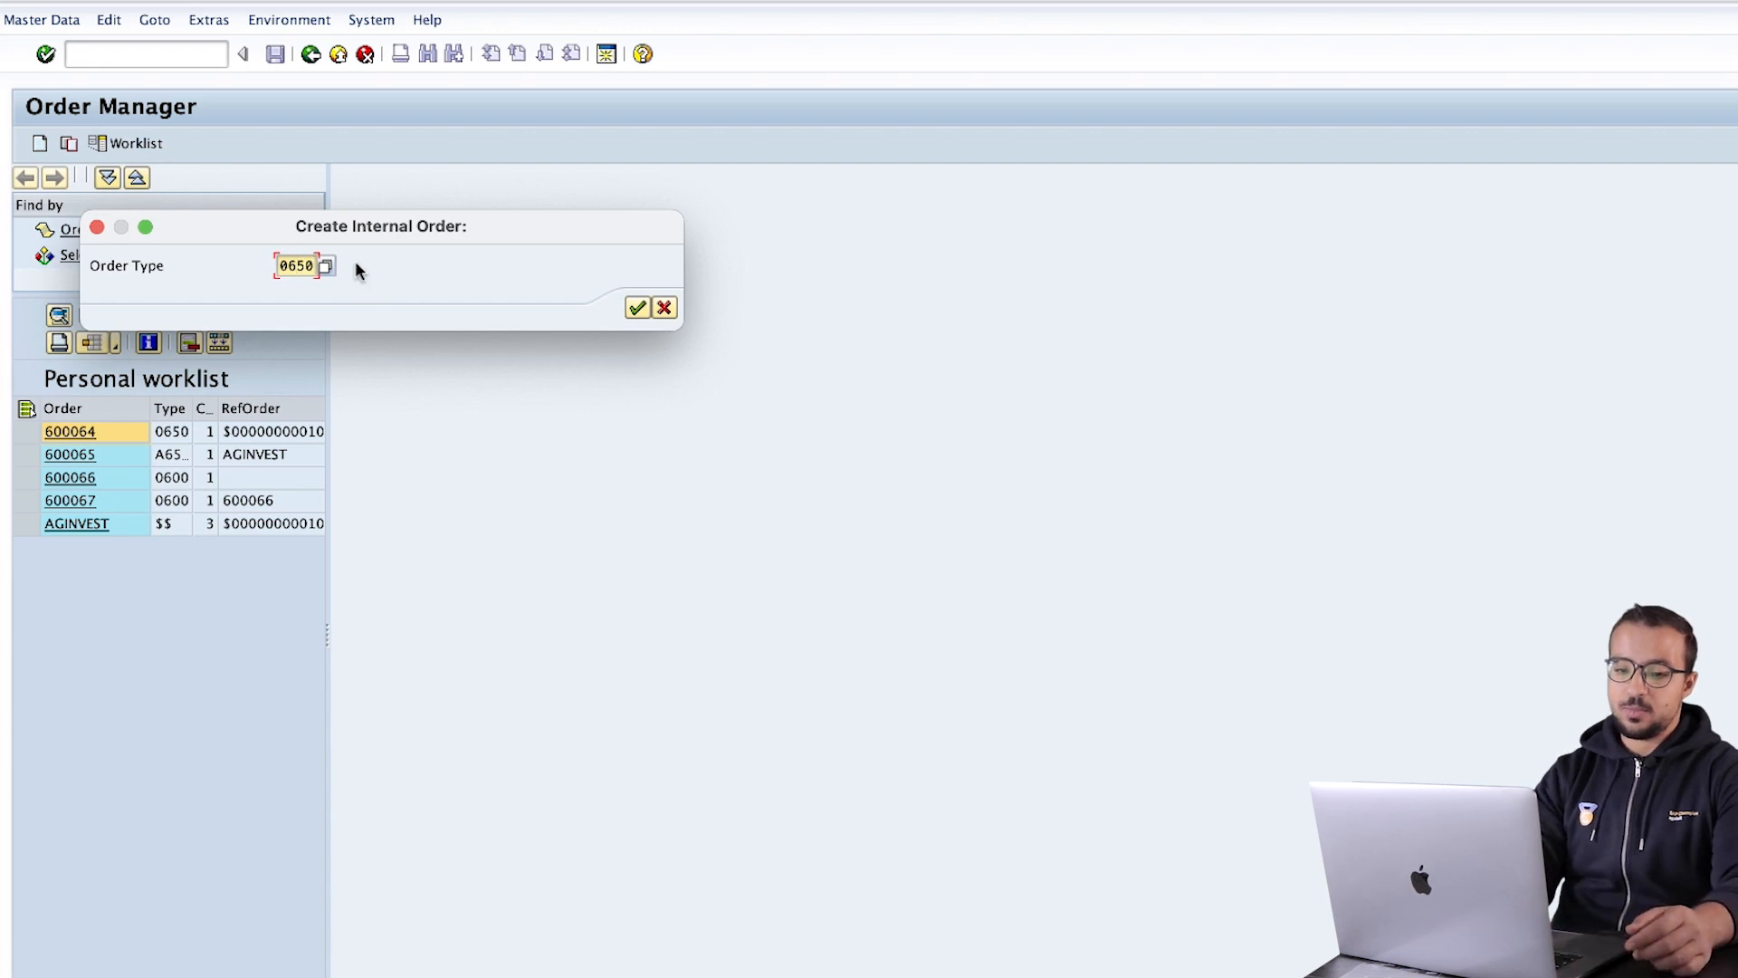
pyautogui.press('Return')
pyautogui.write('A000')
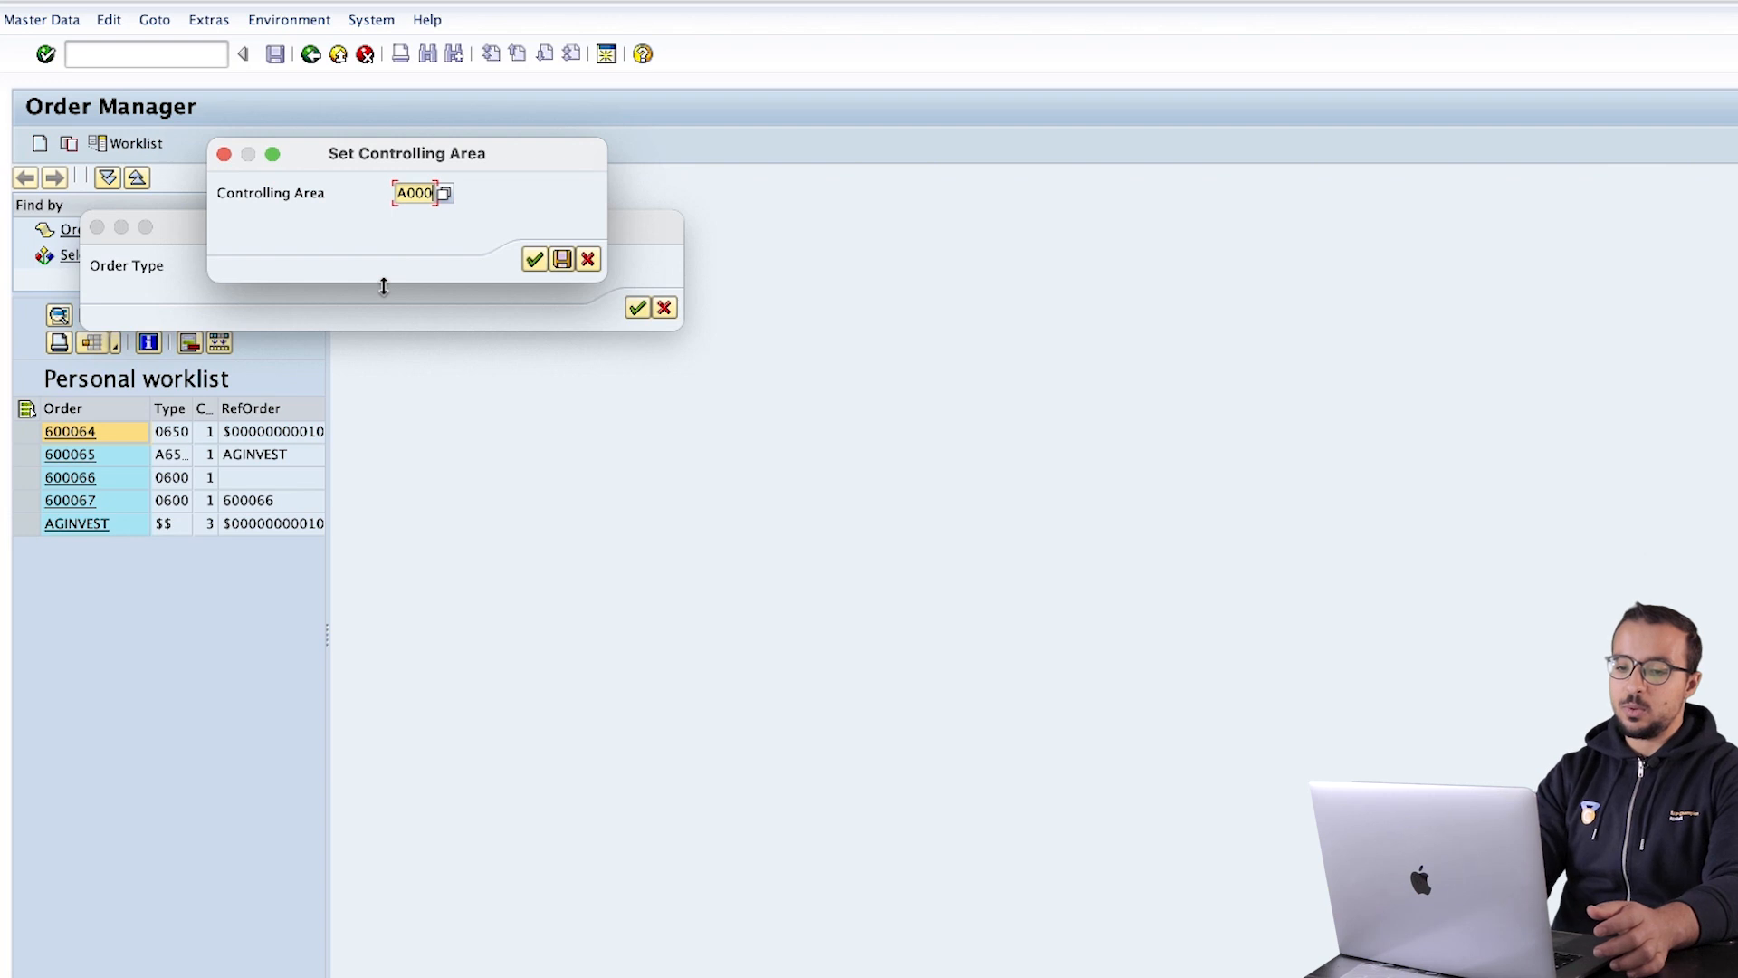
pyautogui.press('Return')
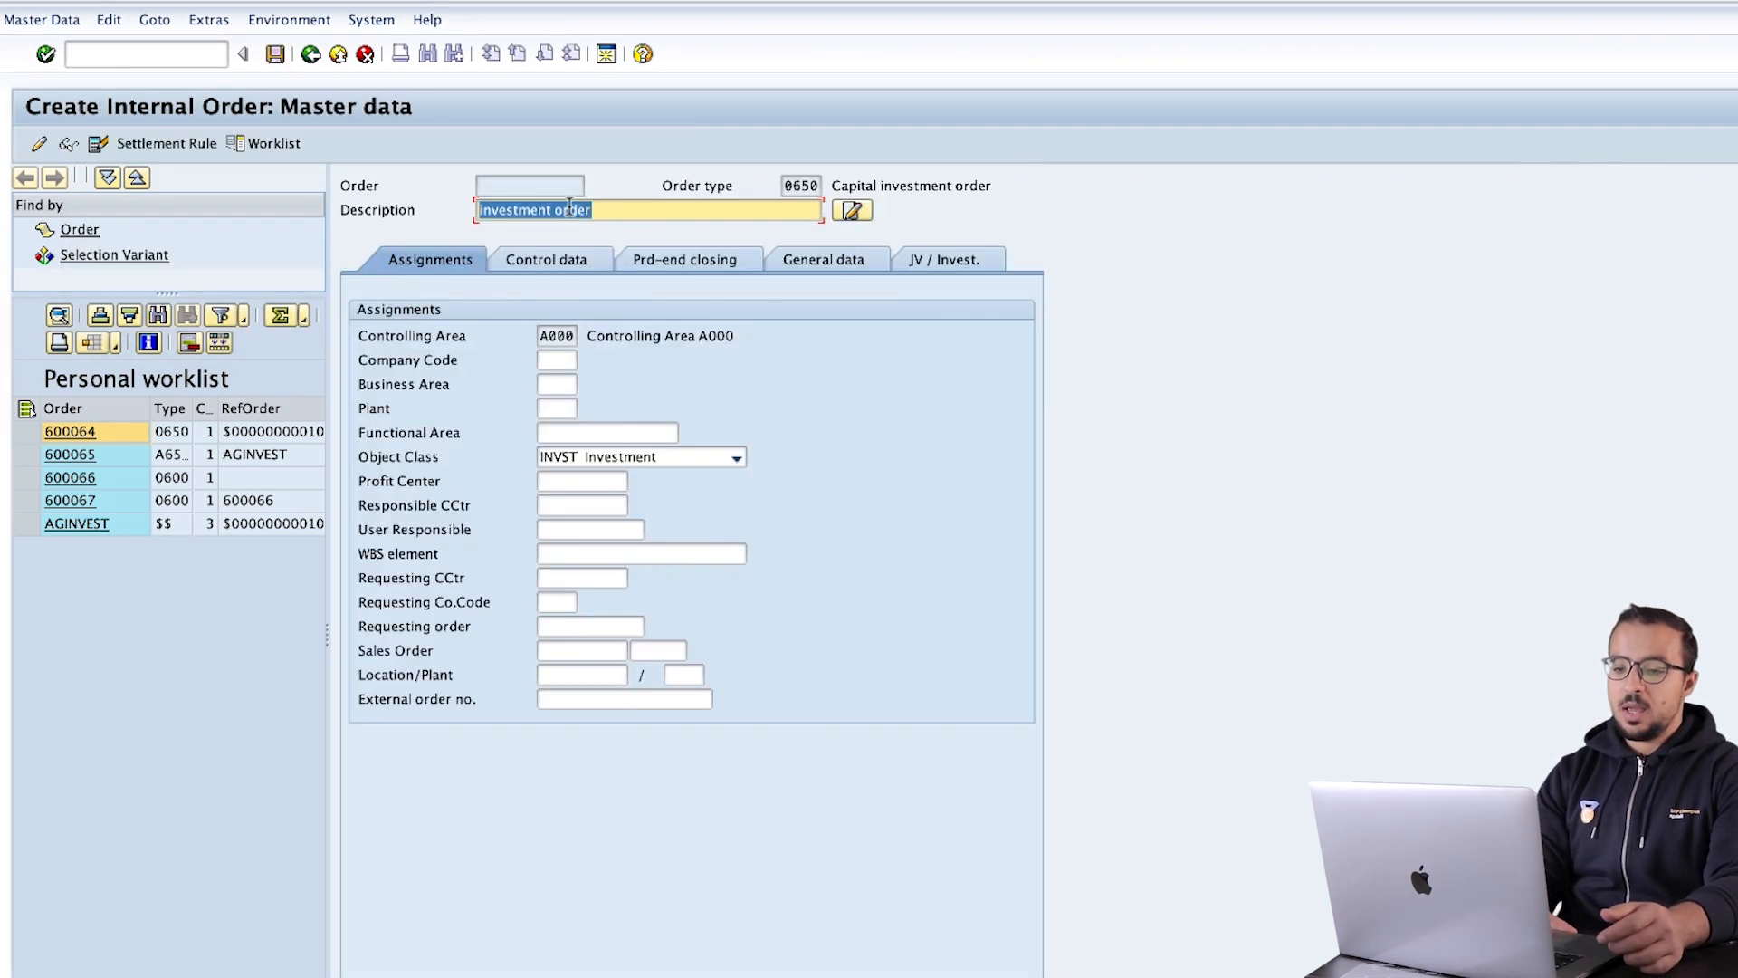
# Assign the new investment order to company code AG10.
pyautogui.click(559, 361)
pyautogui.write('Ag10')
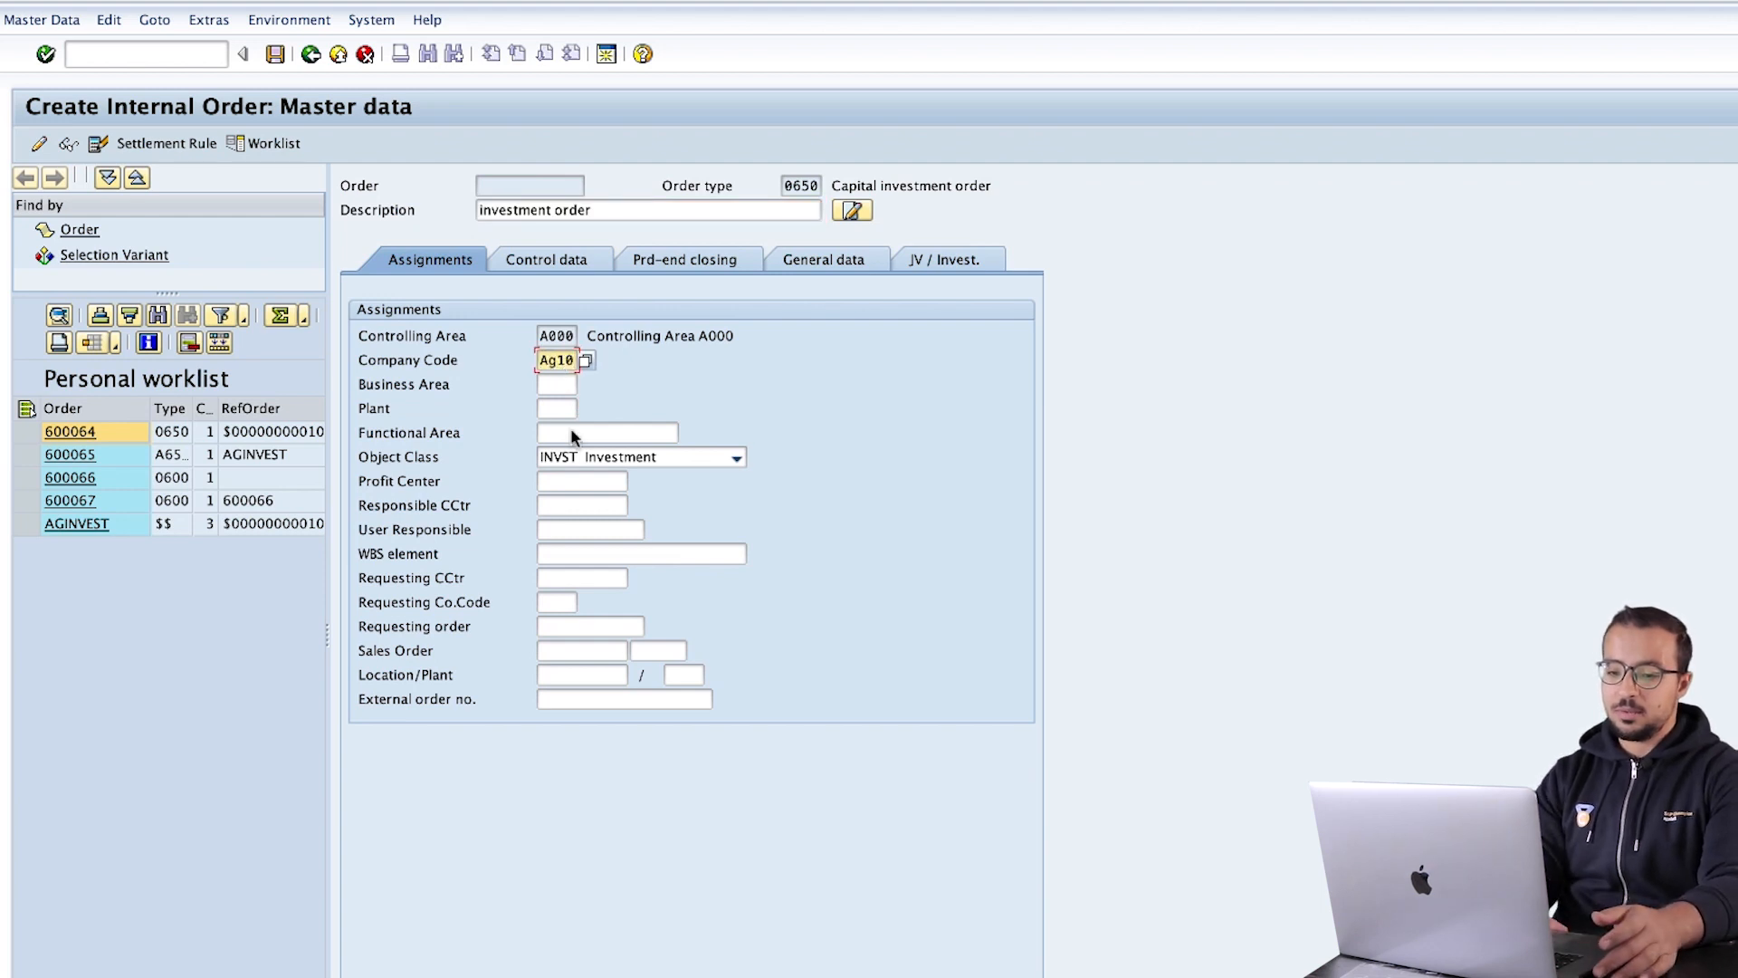
pyautogui.press('Return')
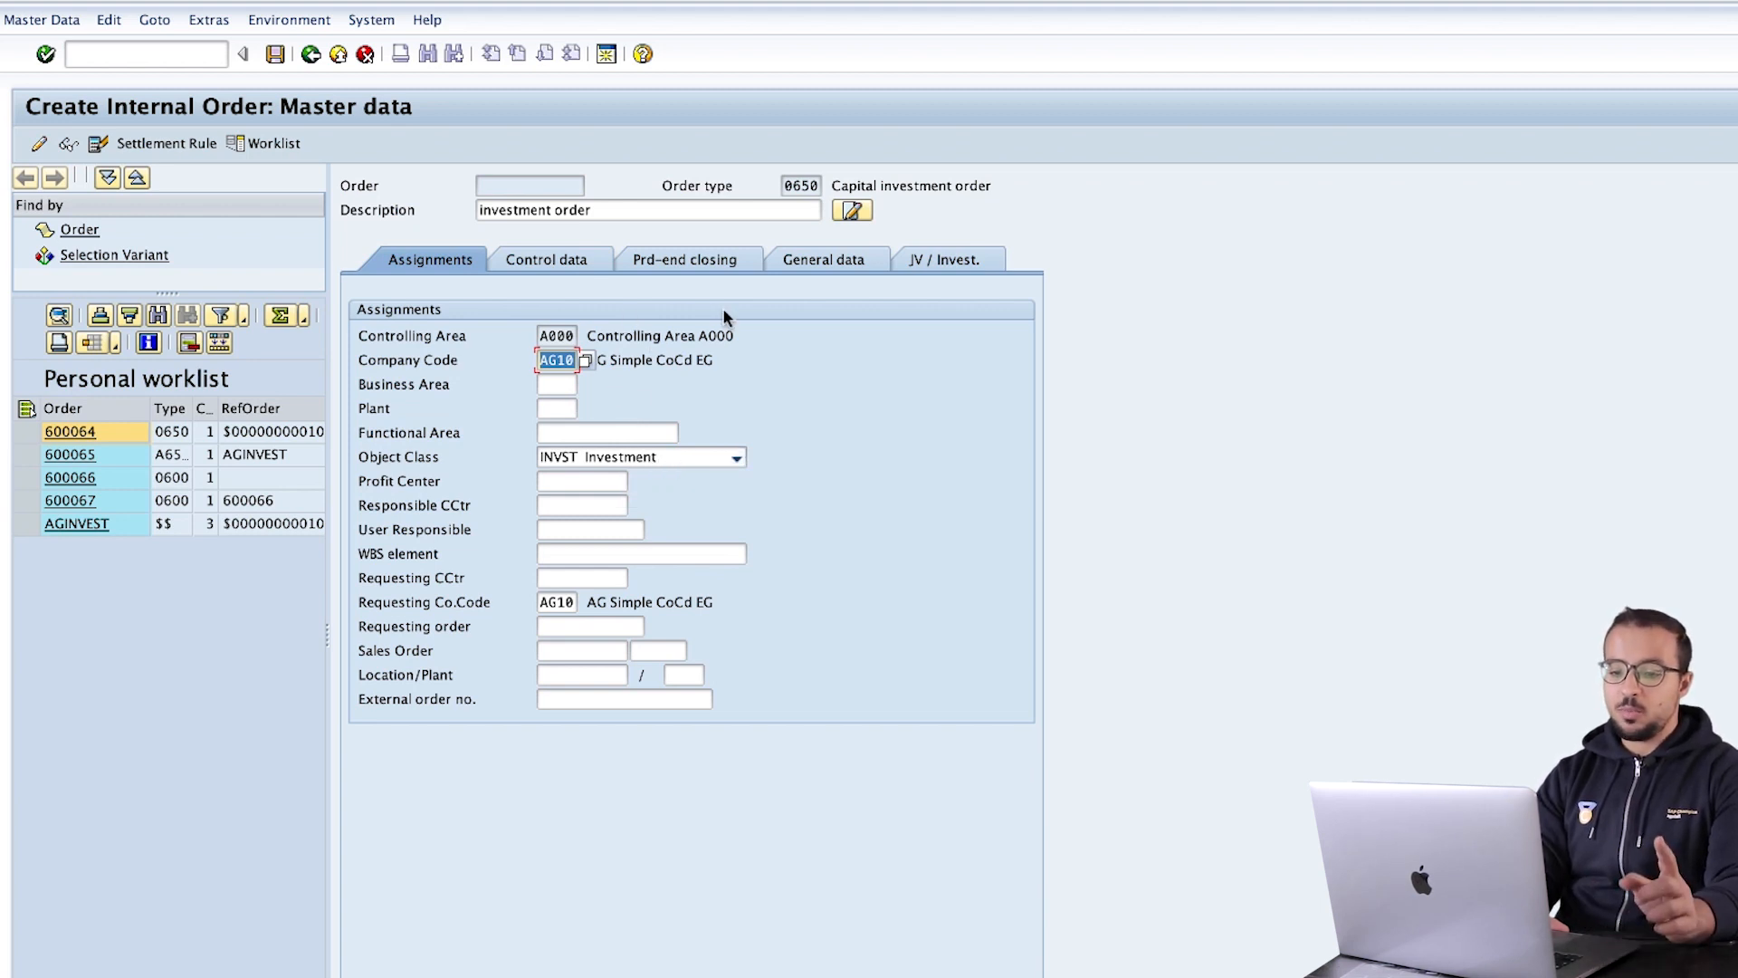
# Review the order's investment profile and the available investment measure profiles without changing the selection.
pyautogui.click(927, 264)
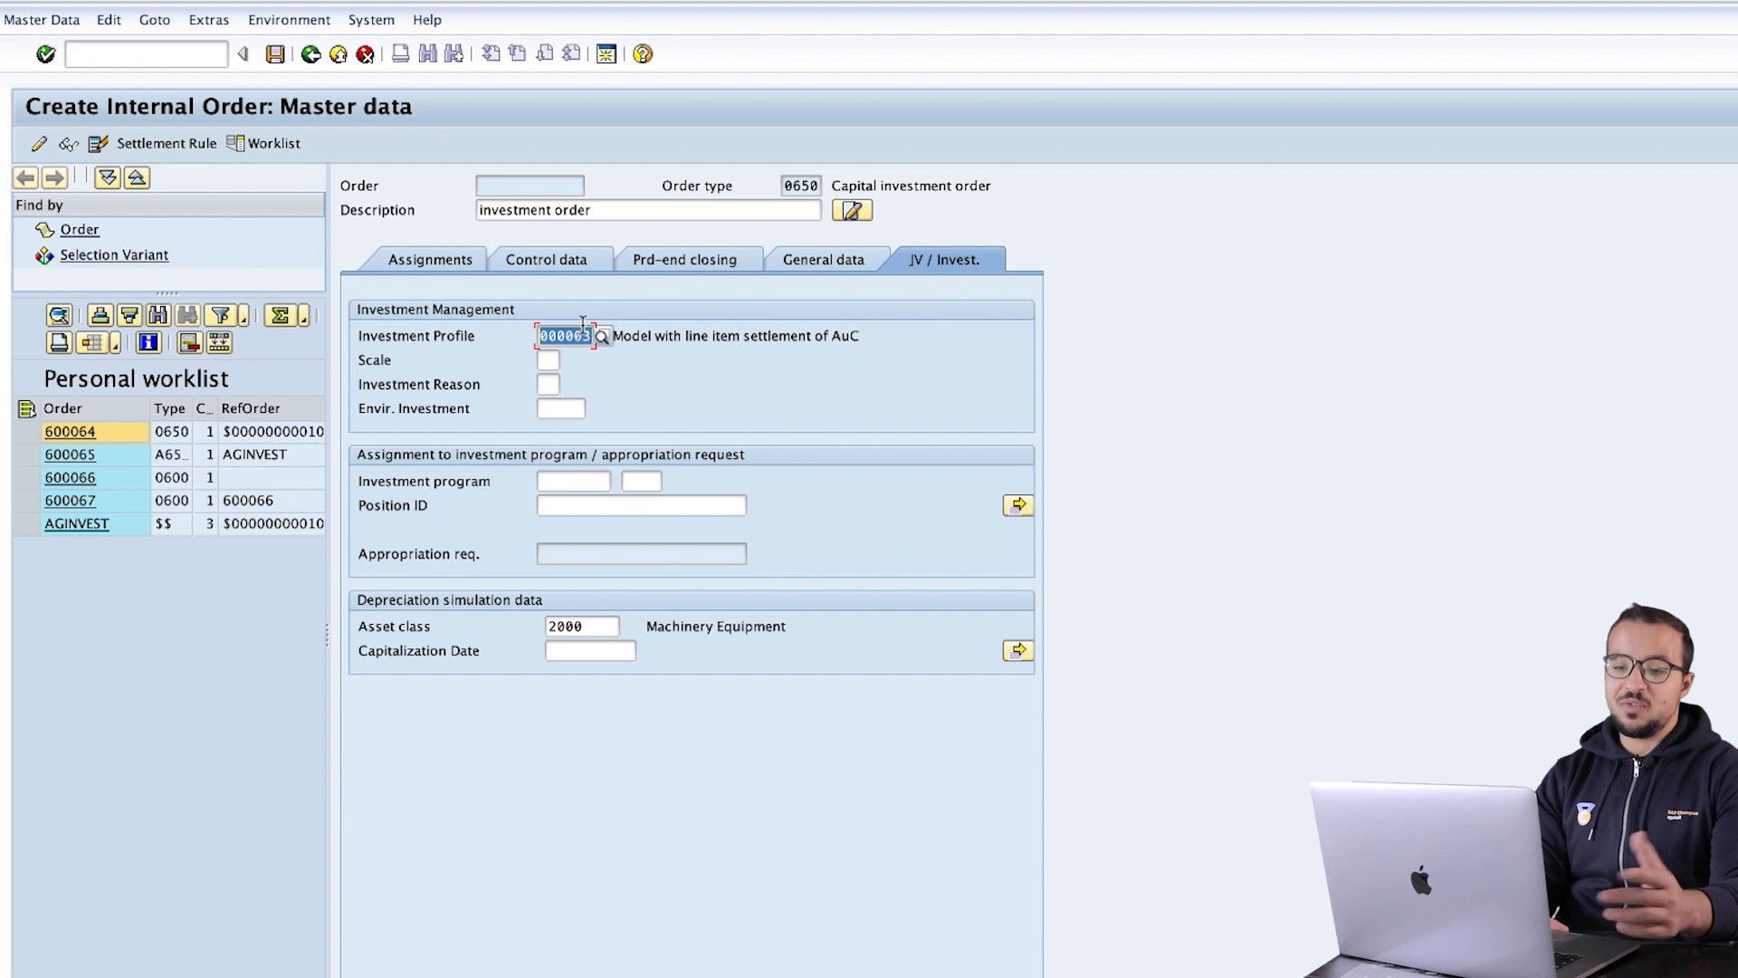
pyautogui.click(661, 342)
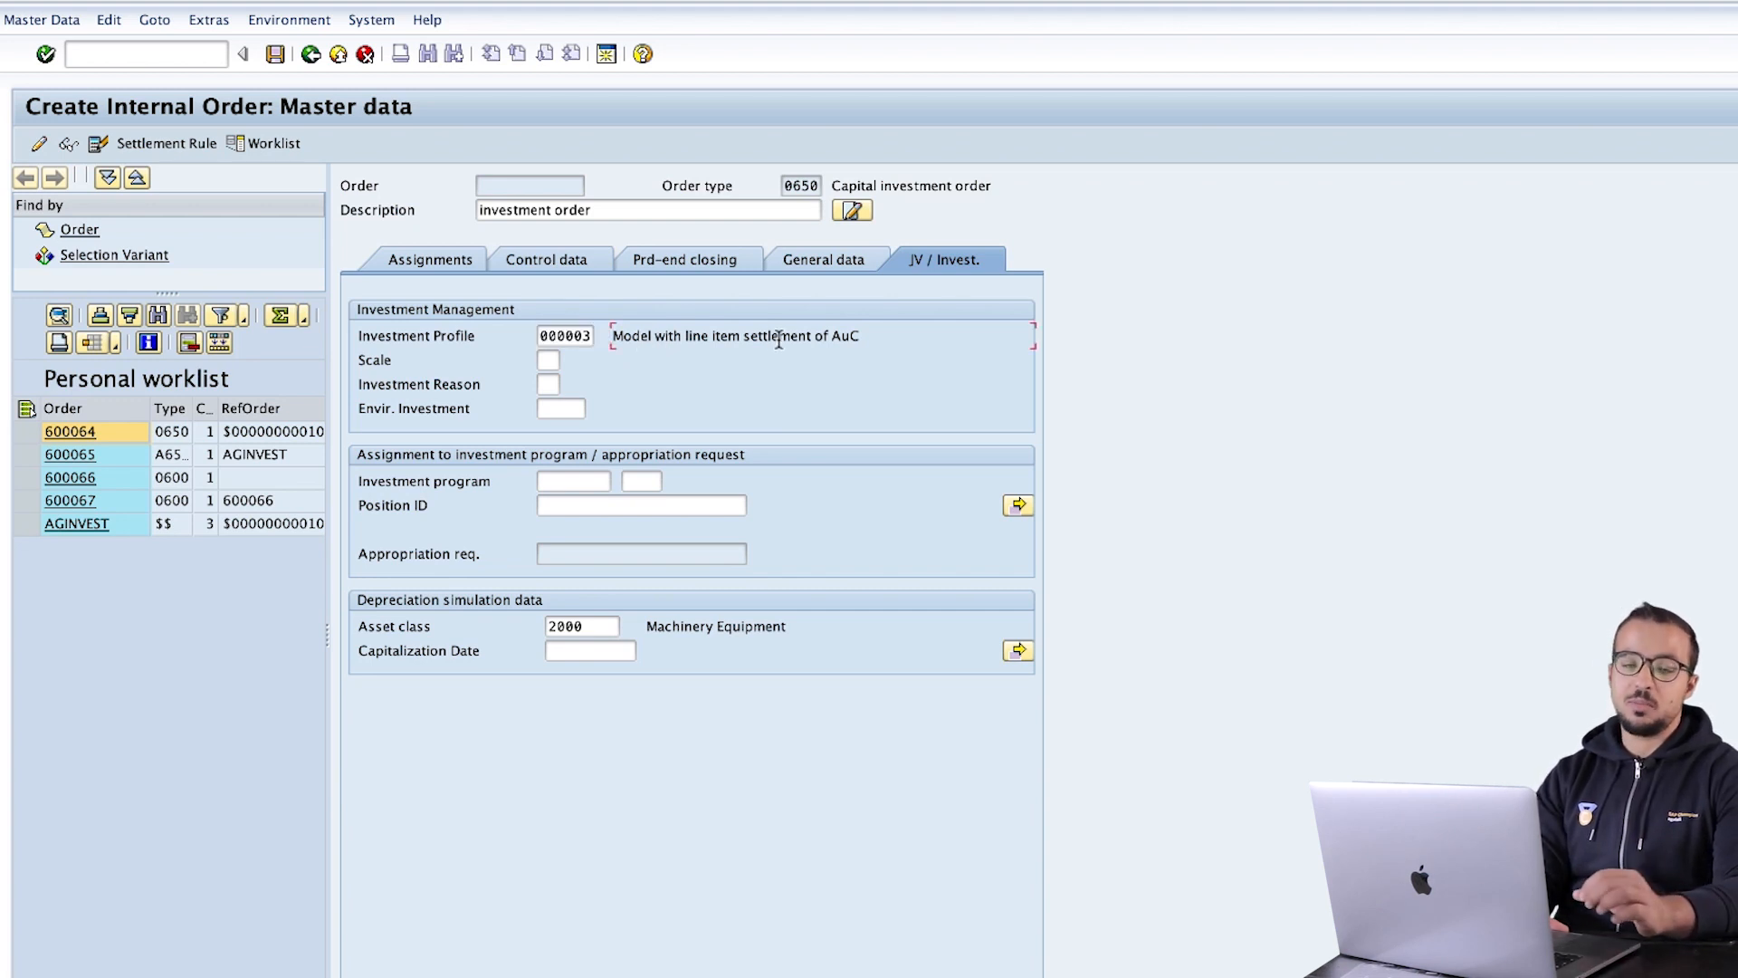
pyautogui.click(580, 336)
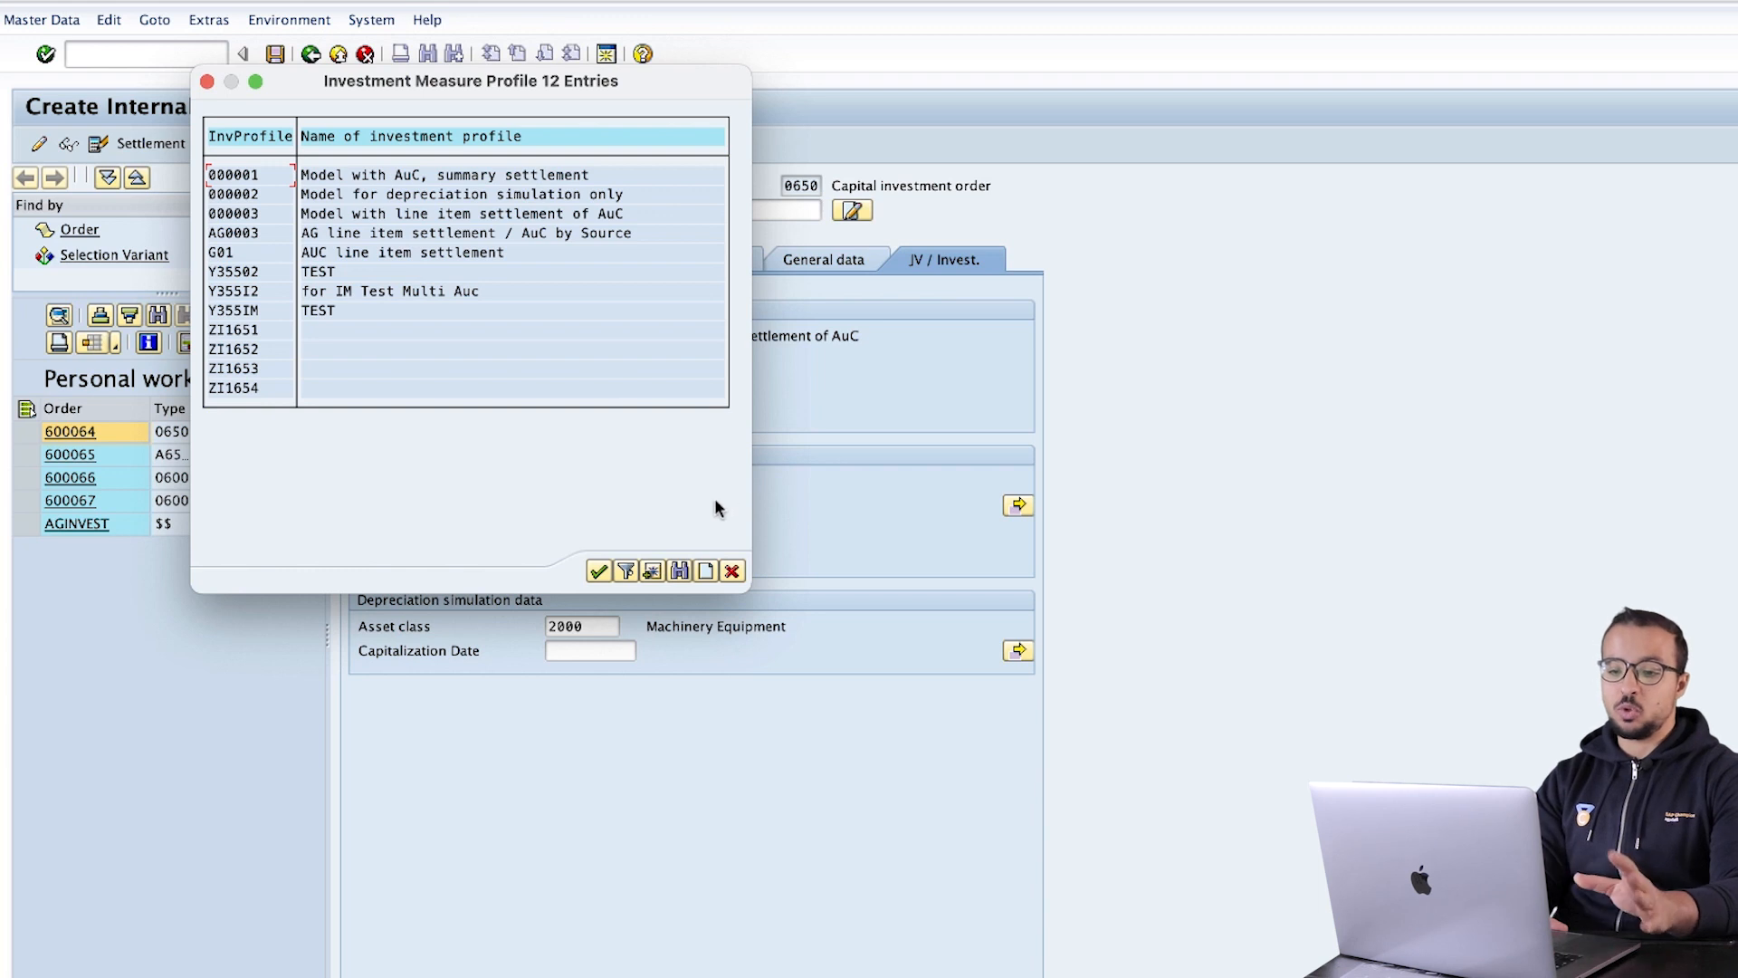
pyautogui.click(731, 570)
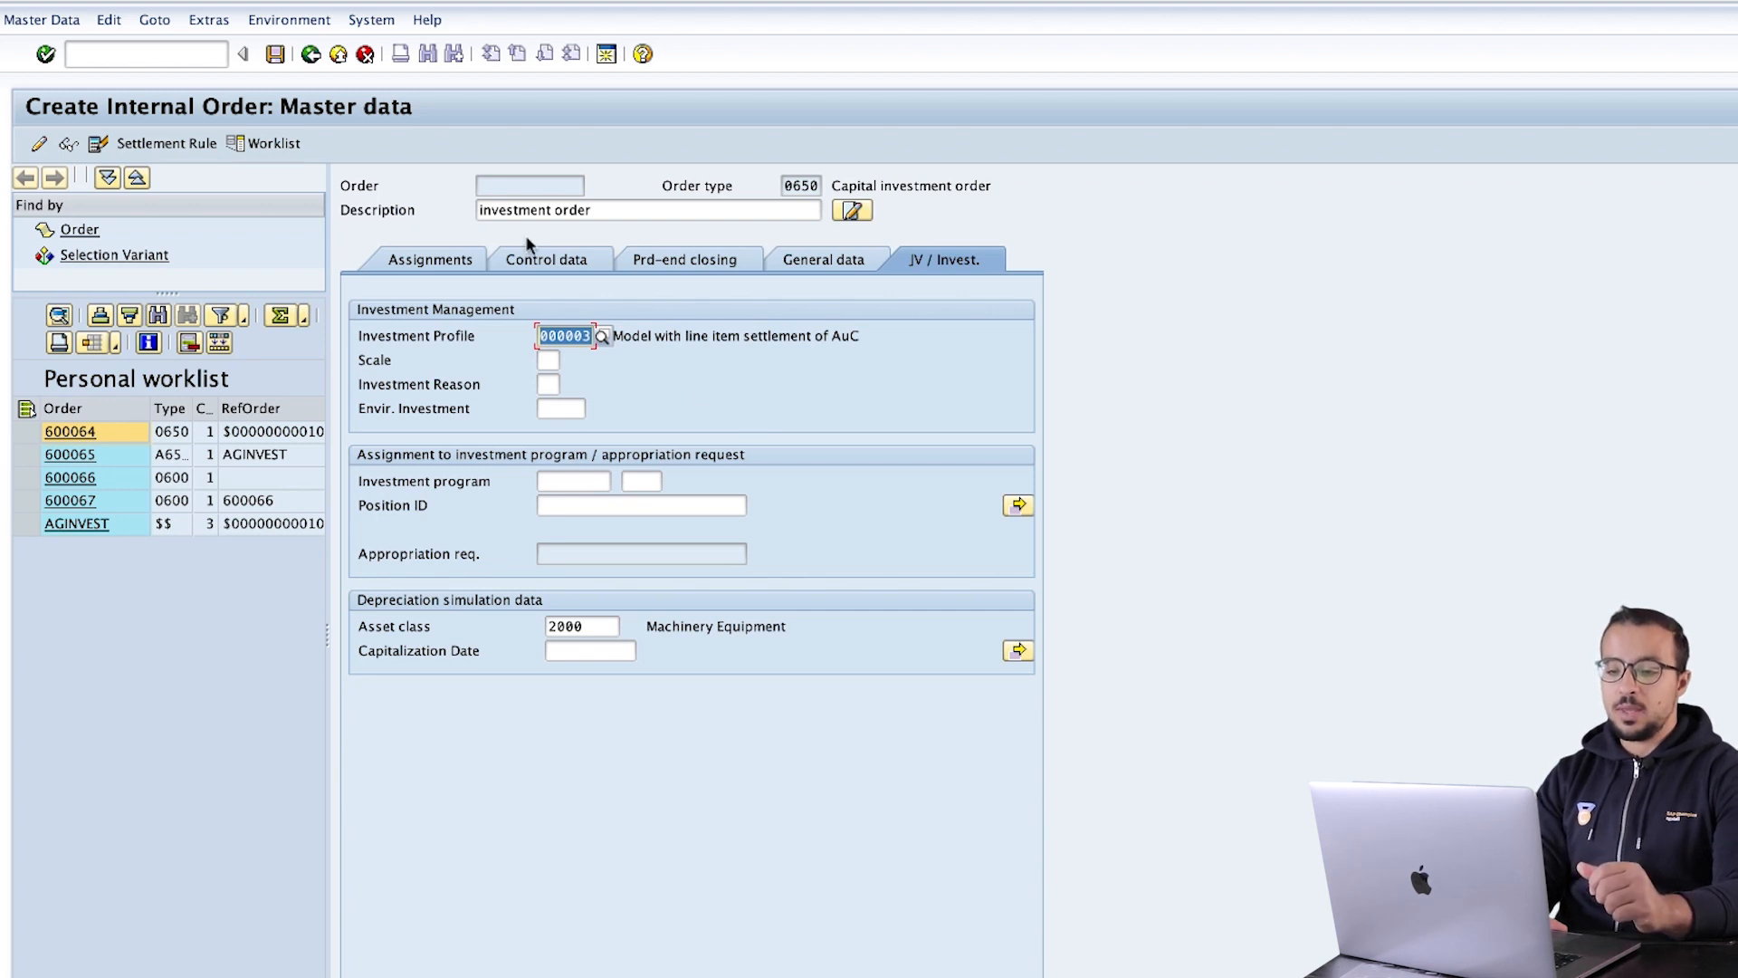
# Assign profit center YB101 to the investment order and release the order.
pyautogui.click(536, 263)
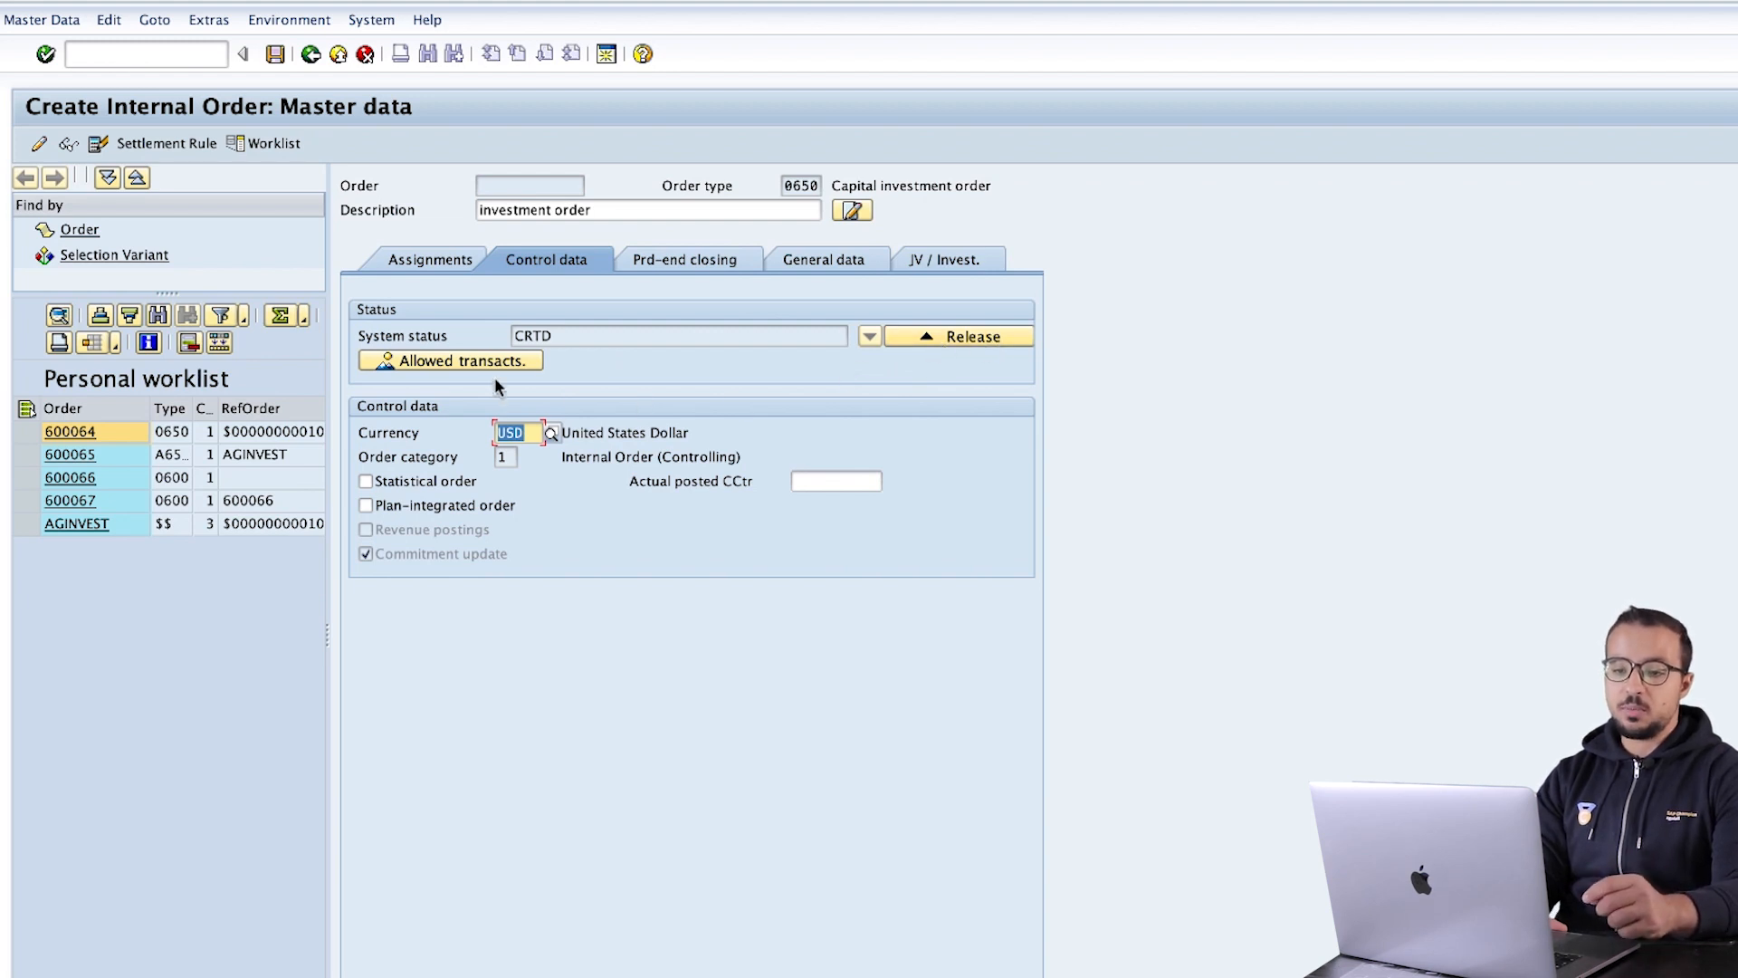
pyautogui.click(436, 262)
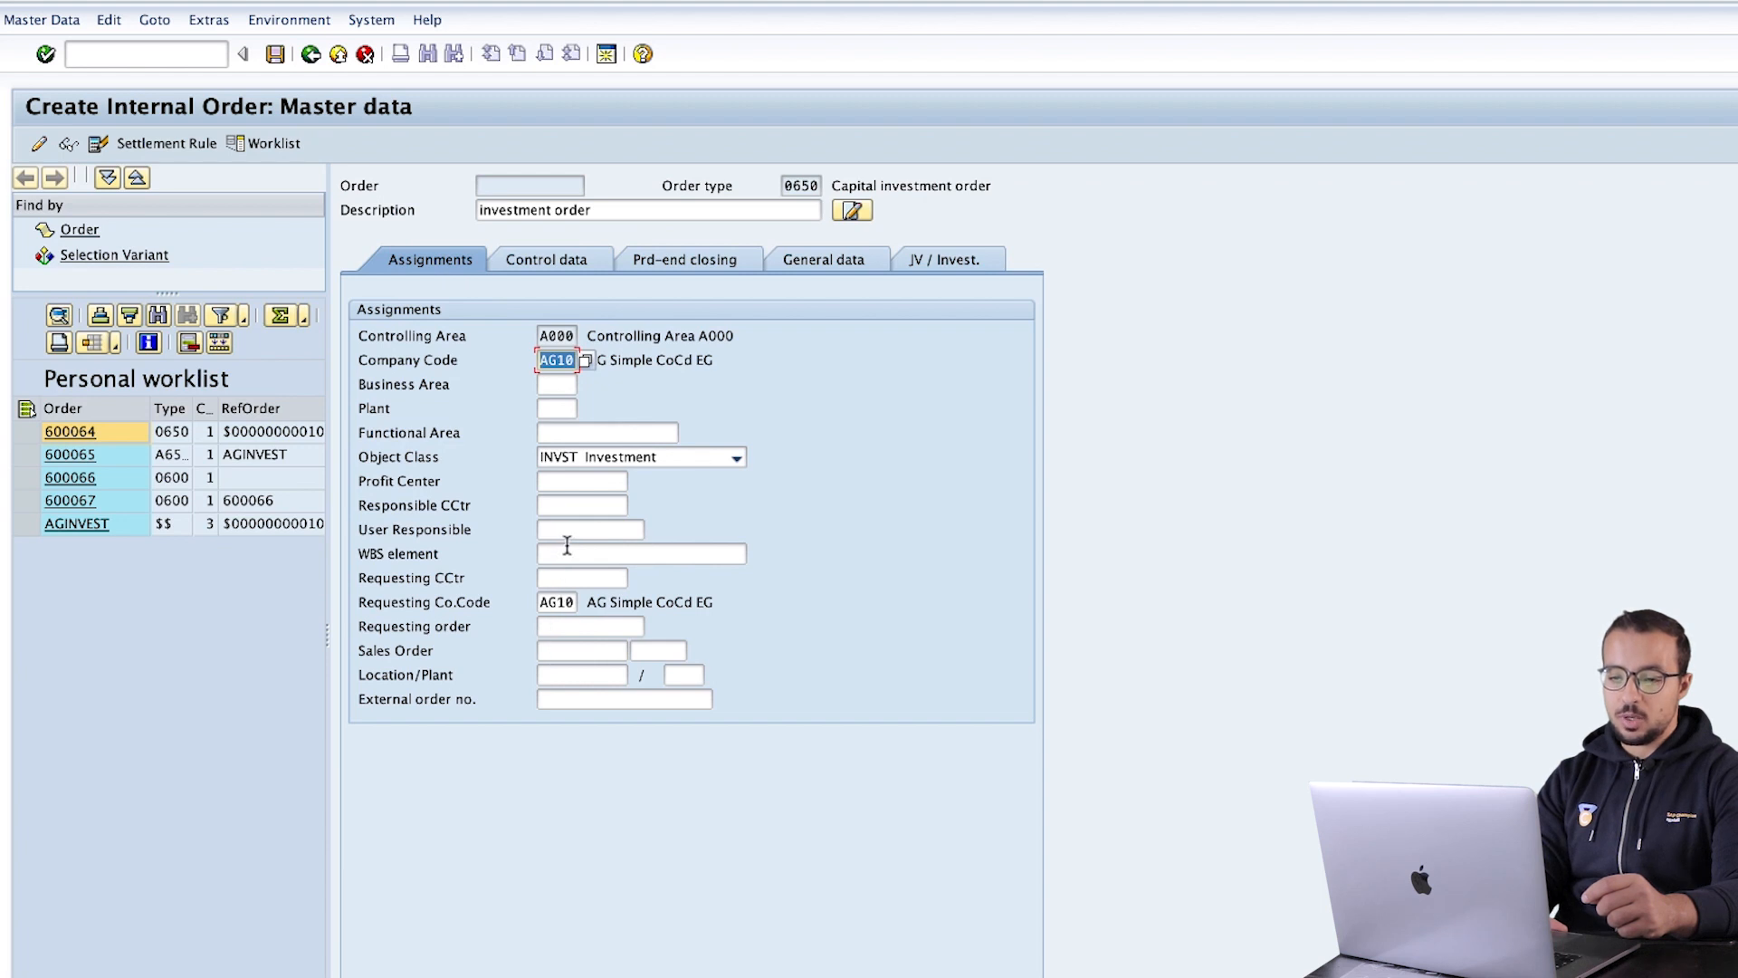
pyautogui.click(572, 485)
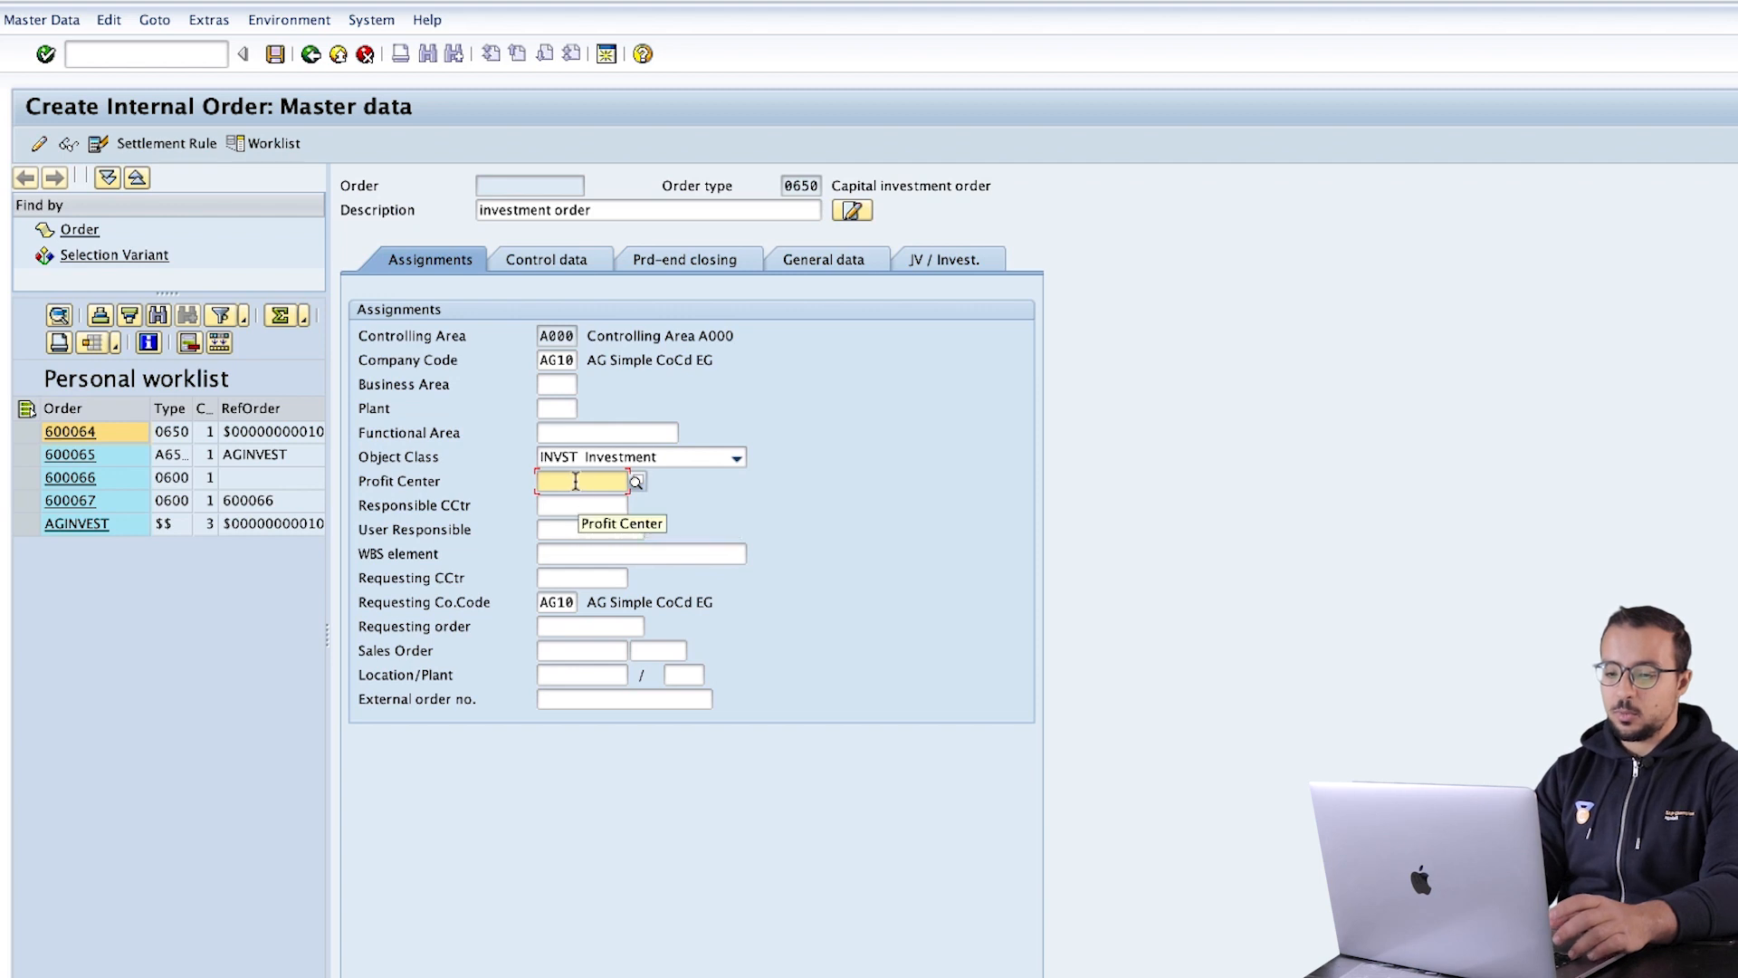
pyautogui.click(635, 481)
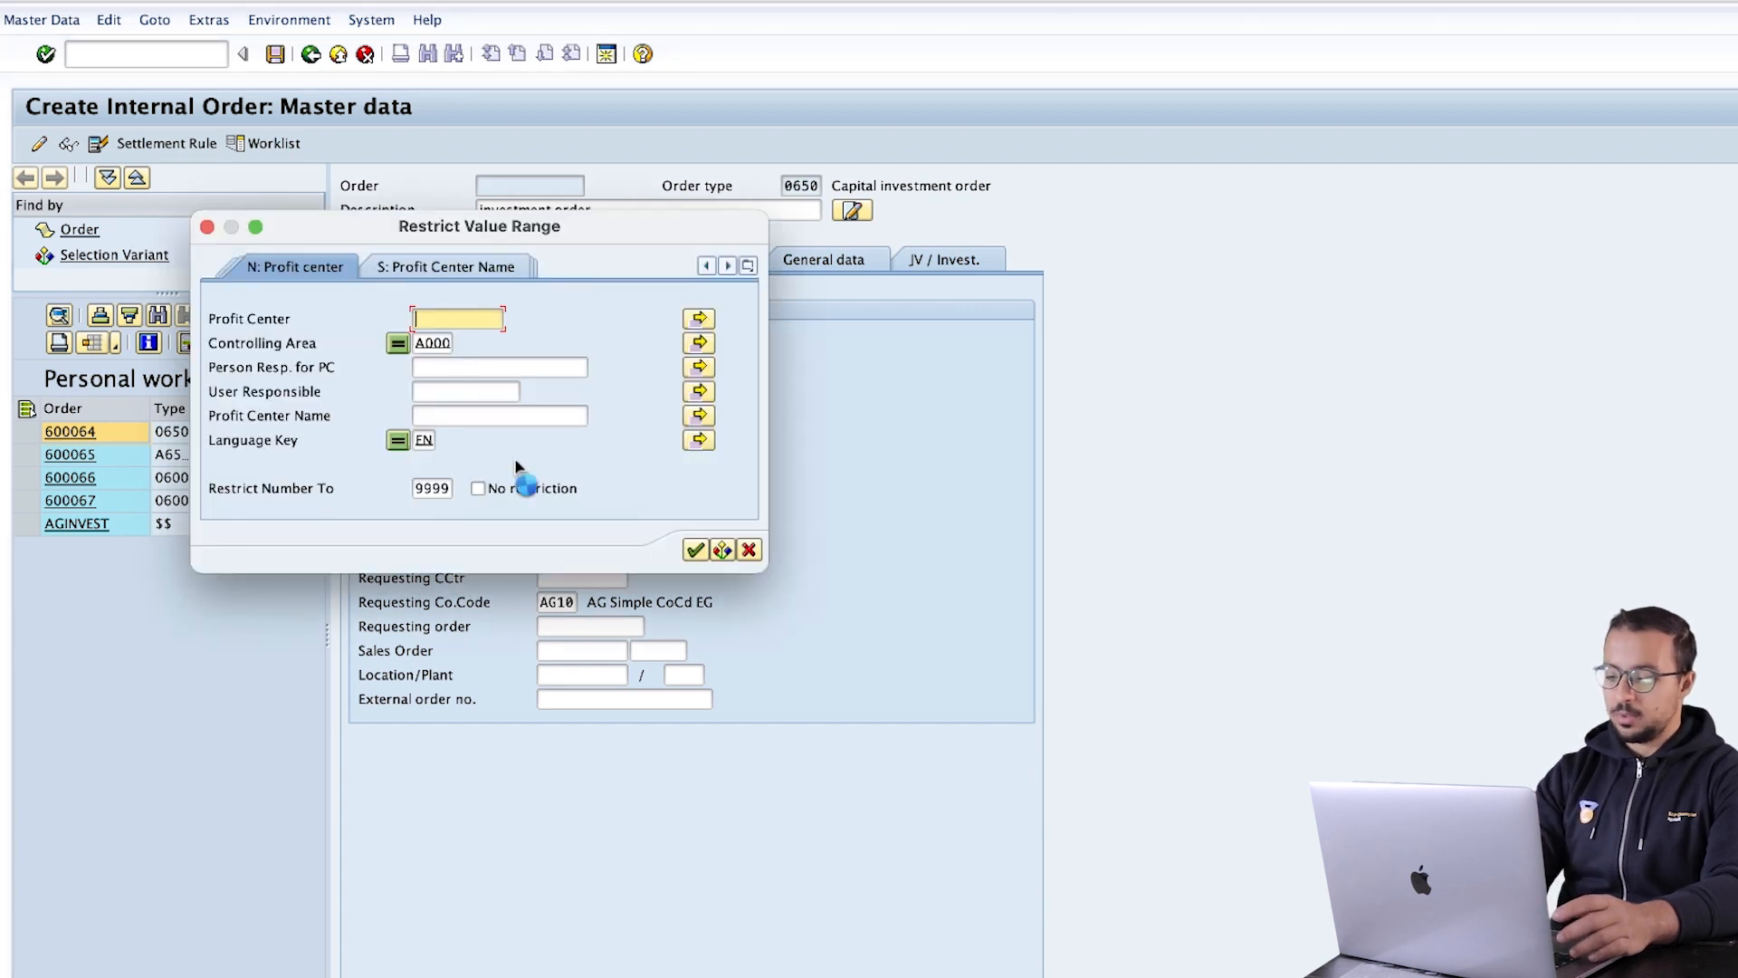
pyautogui.press('Return')
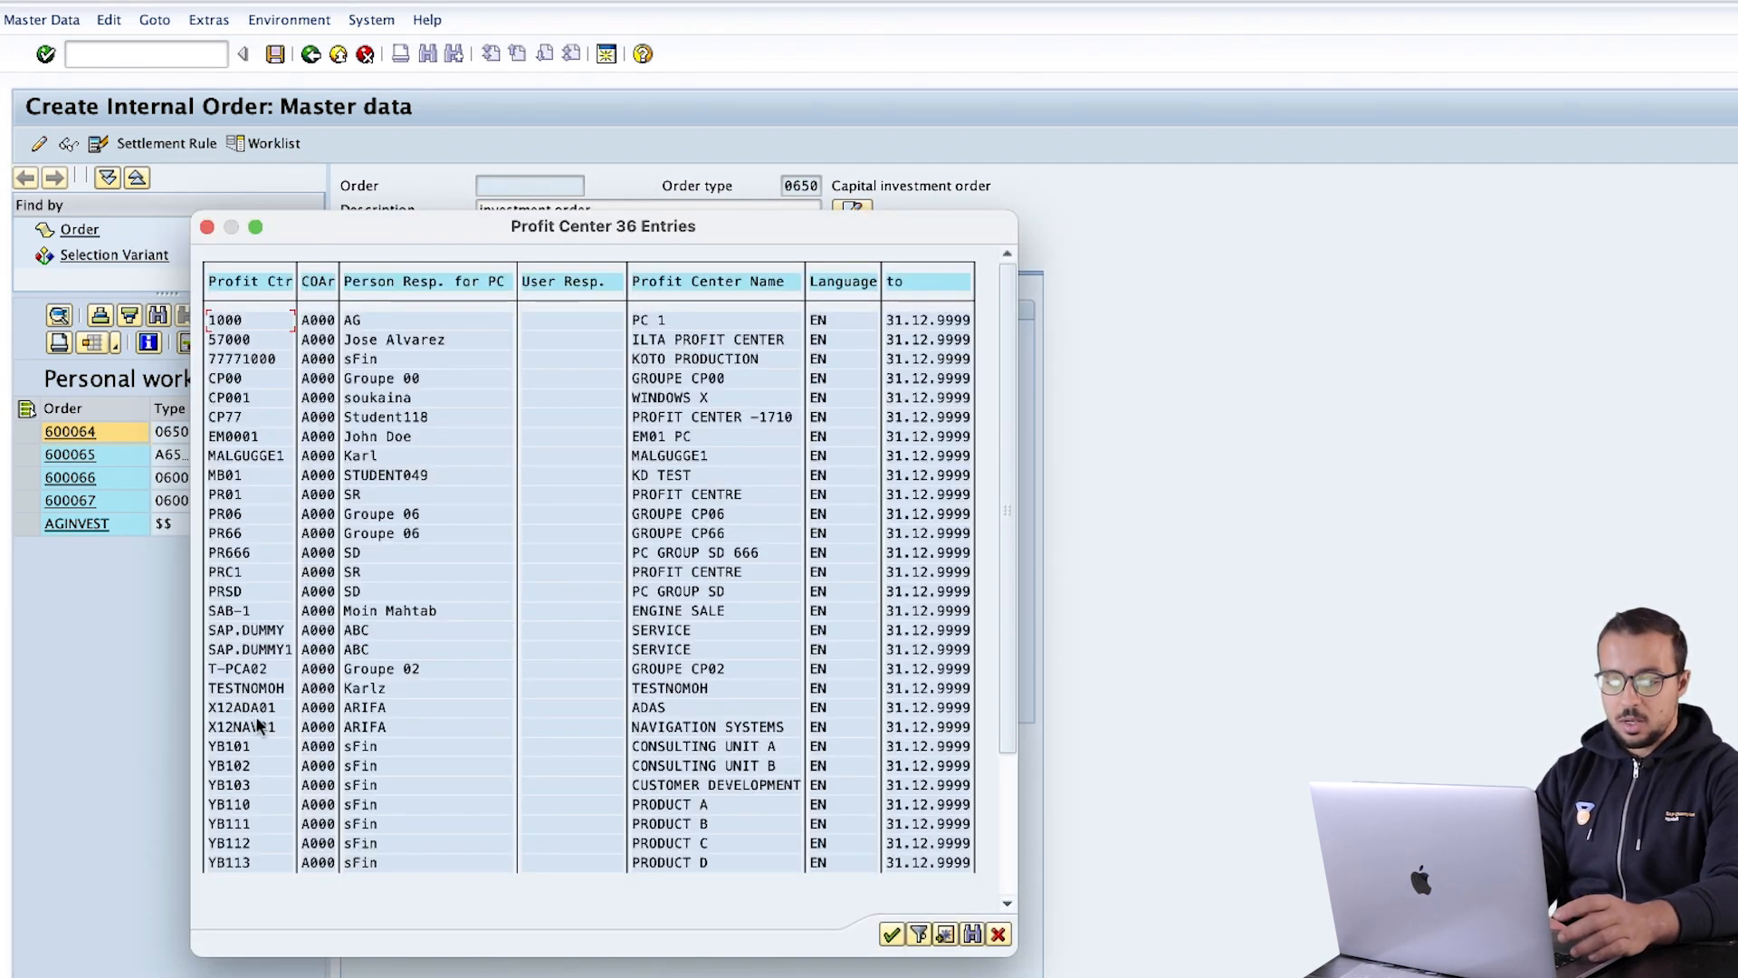
pyautogui.doubleClick(229, 746)
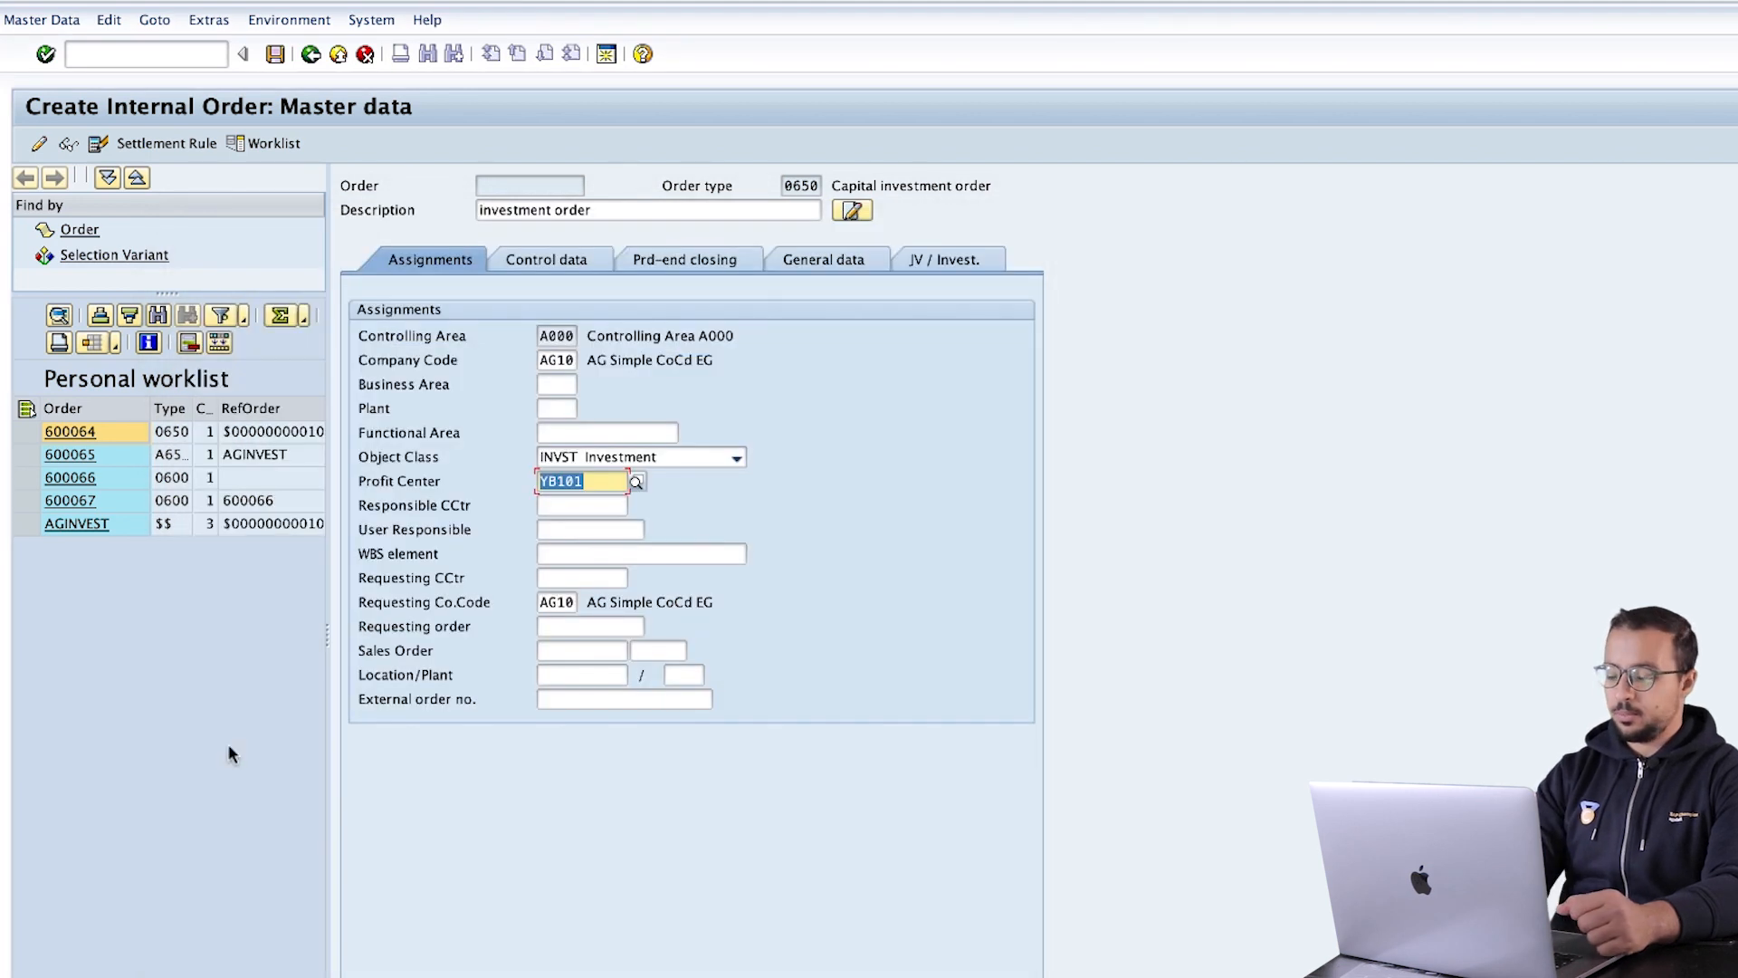
pyautogui.click(561, 264)
pyautogui.click(958, 335)
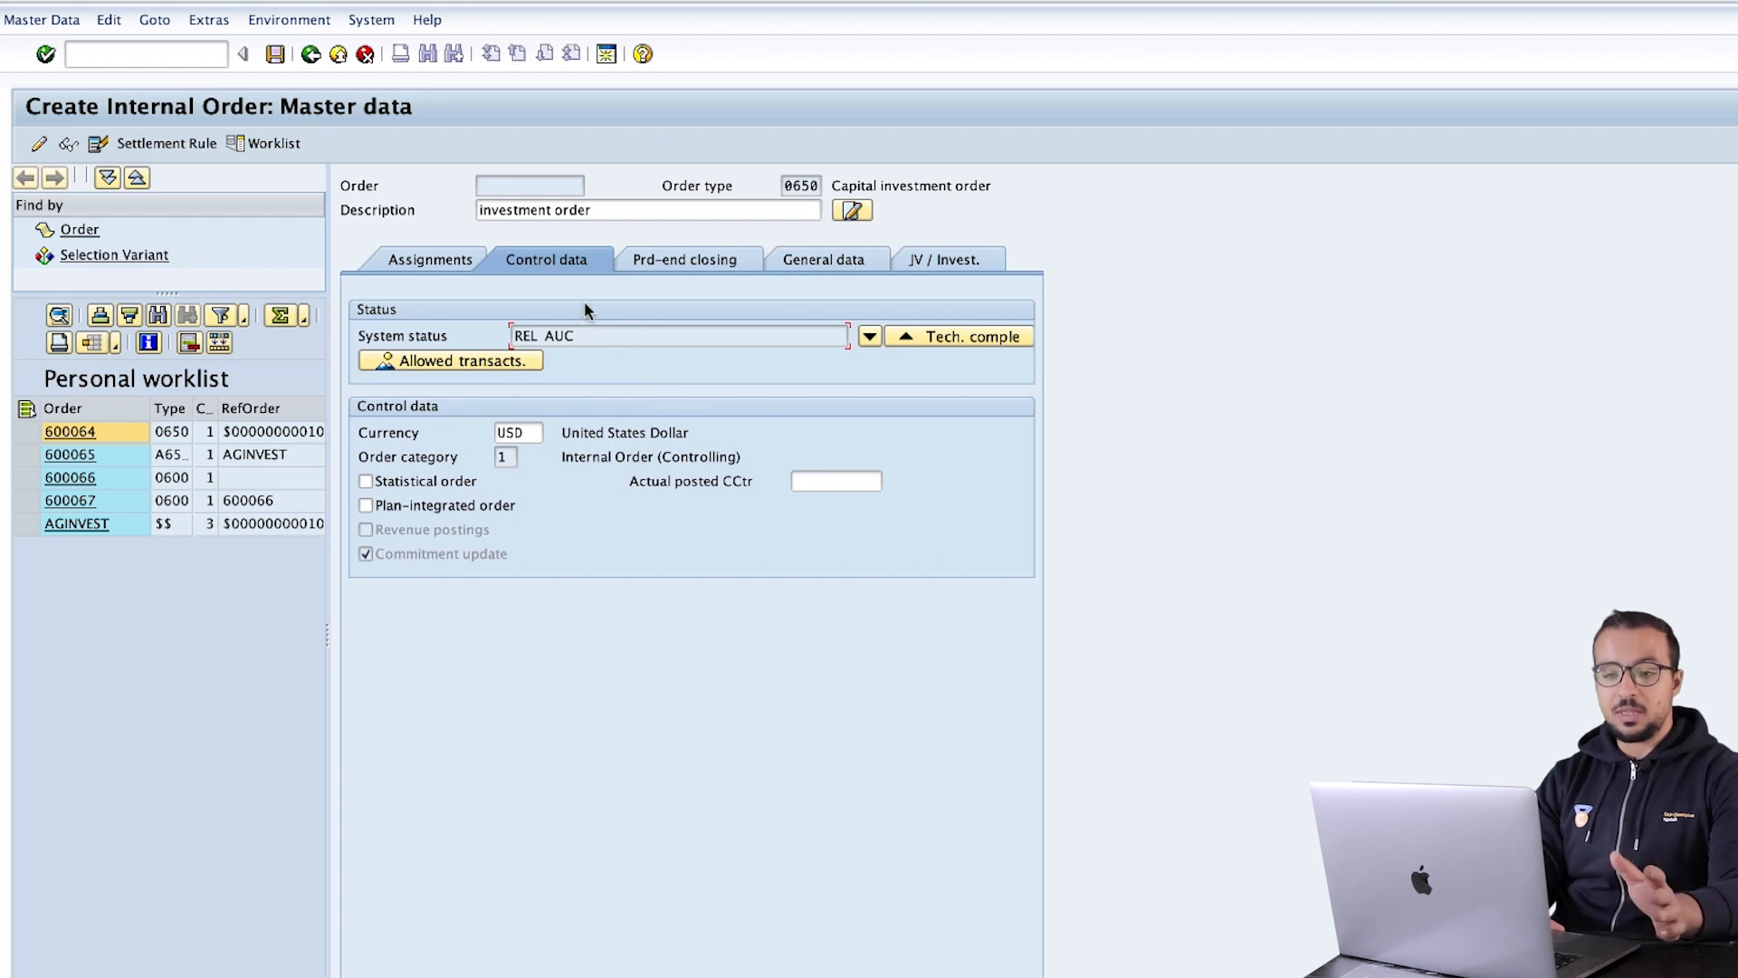
# Inspect the description, account determination and asset class of the order's asset under construction, and return to the order.
pyautogui.click(202, 24)
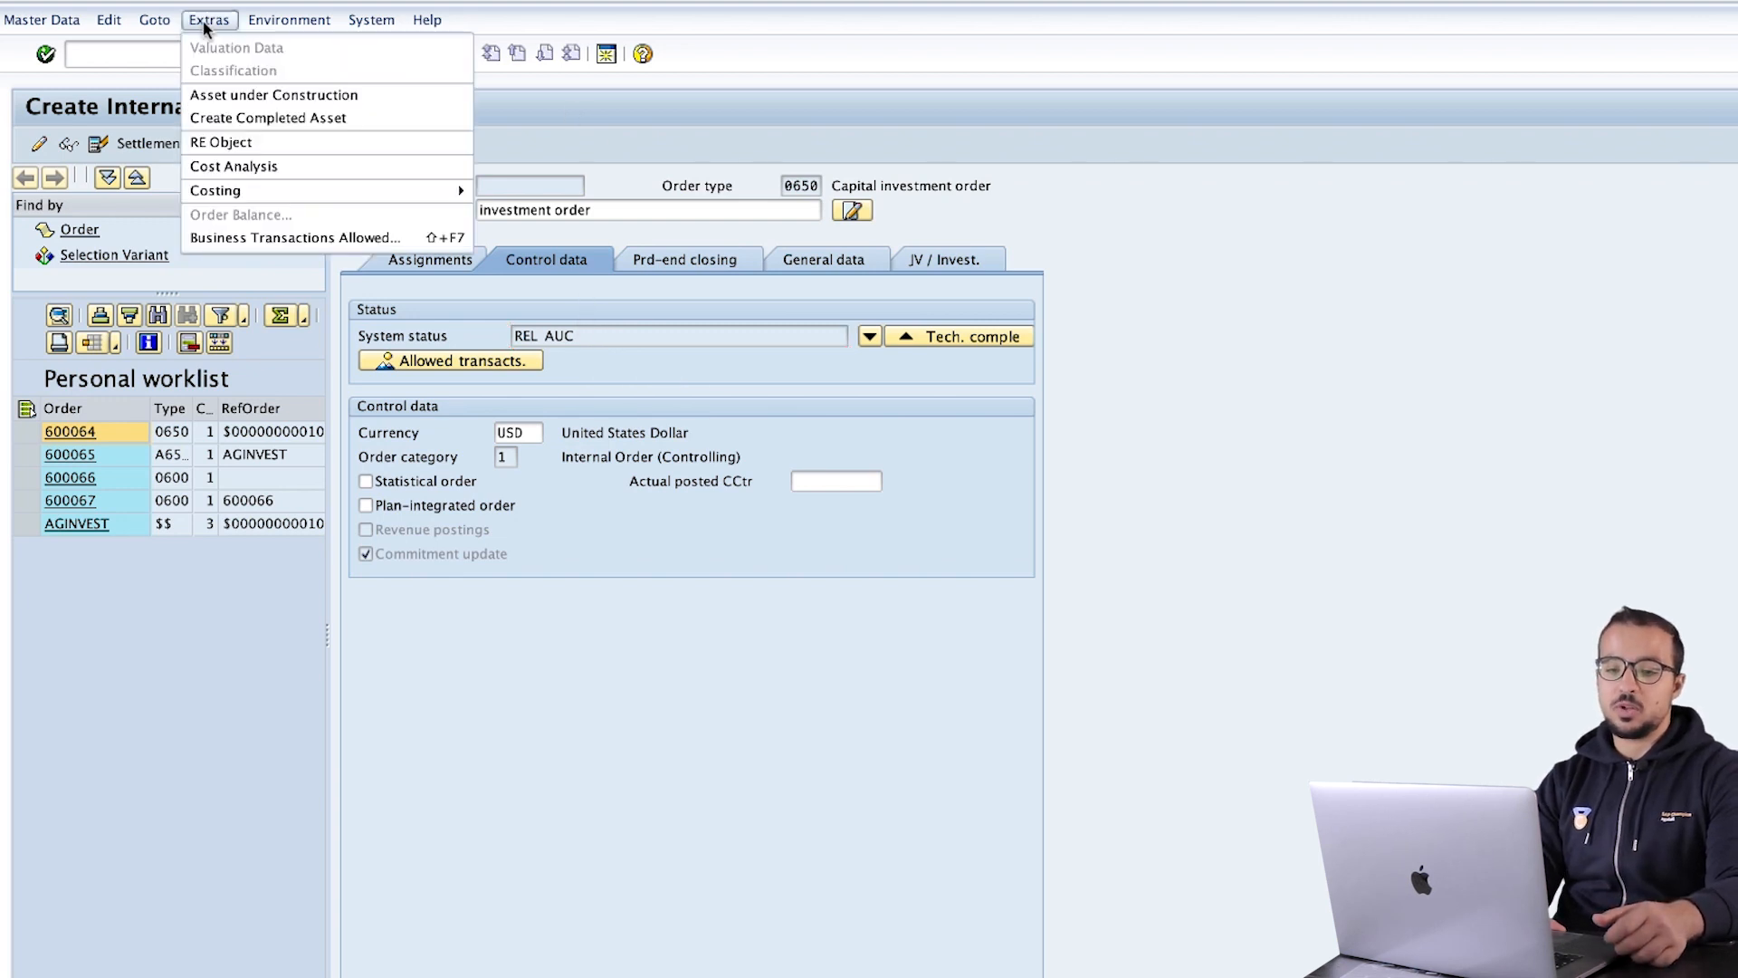
pyautogui.click(227, 91)
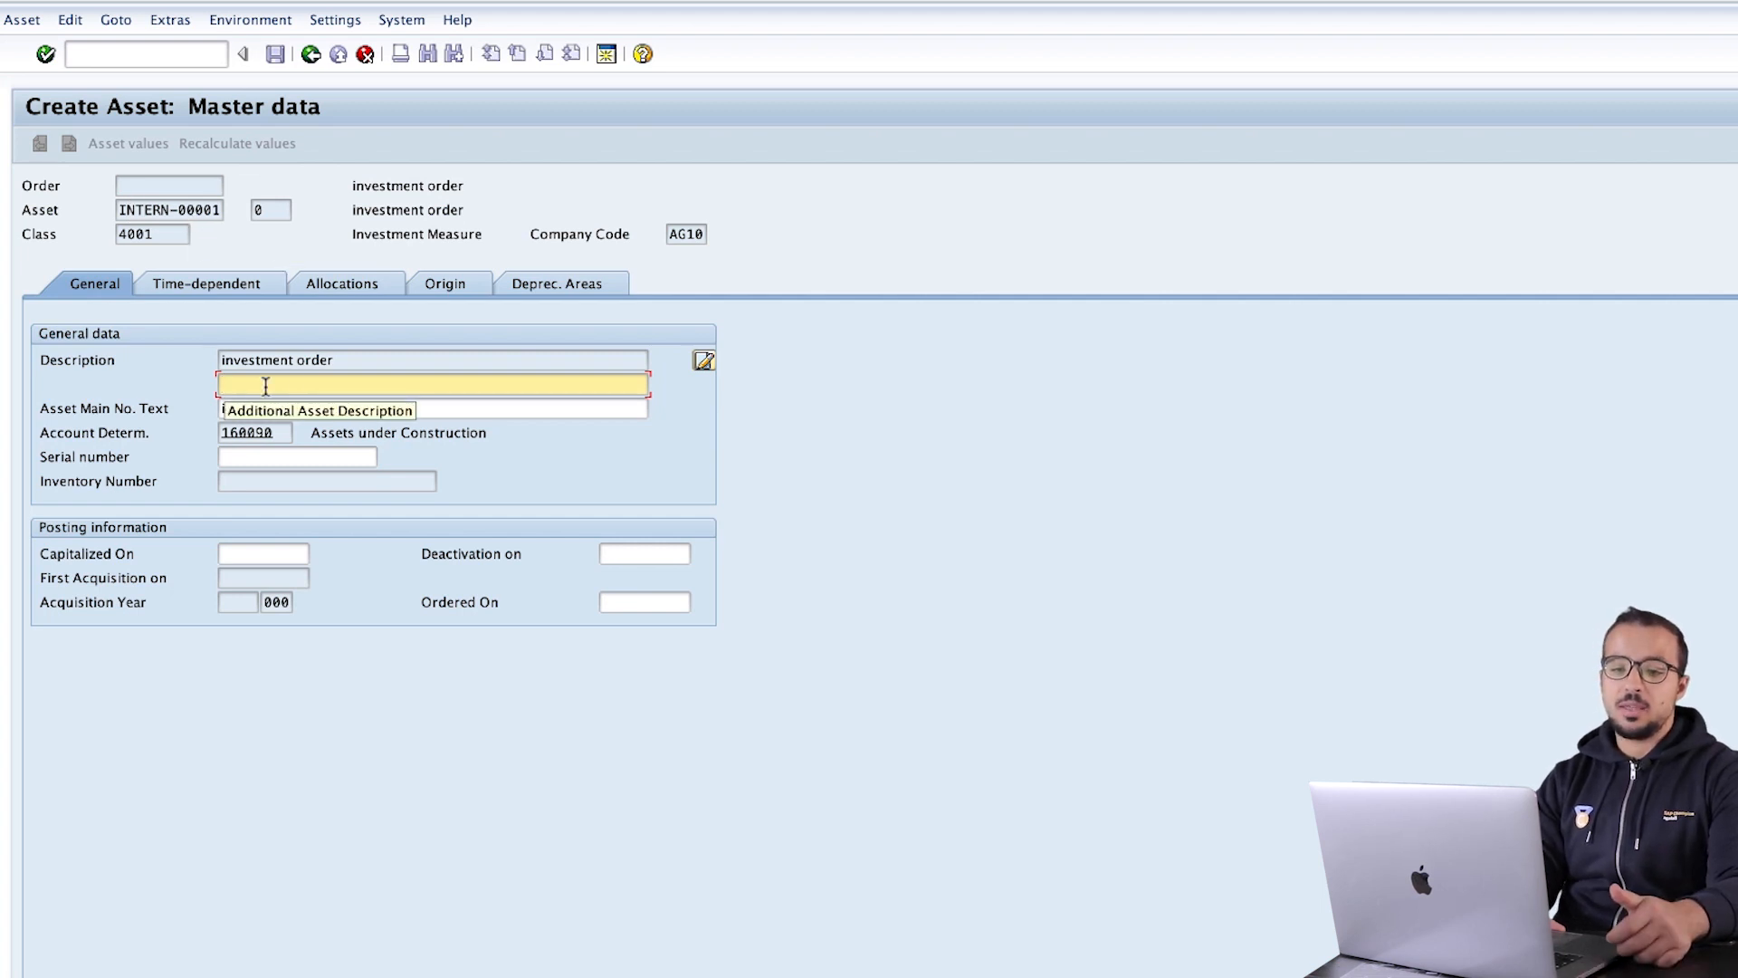
pyautogui.moveTo(337, 361); pyautogui.dragTo(206, 367)
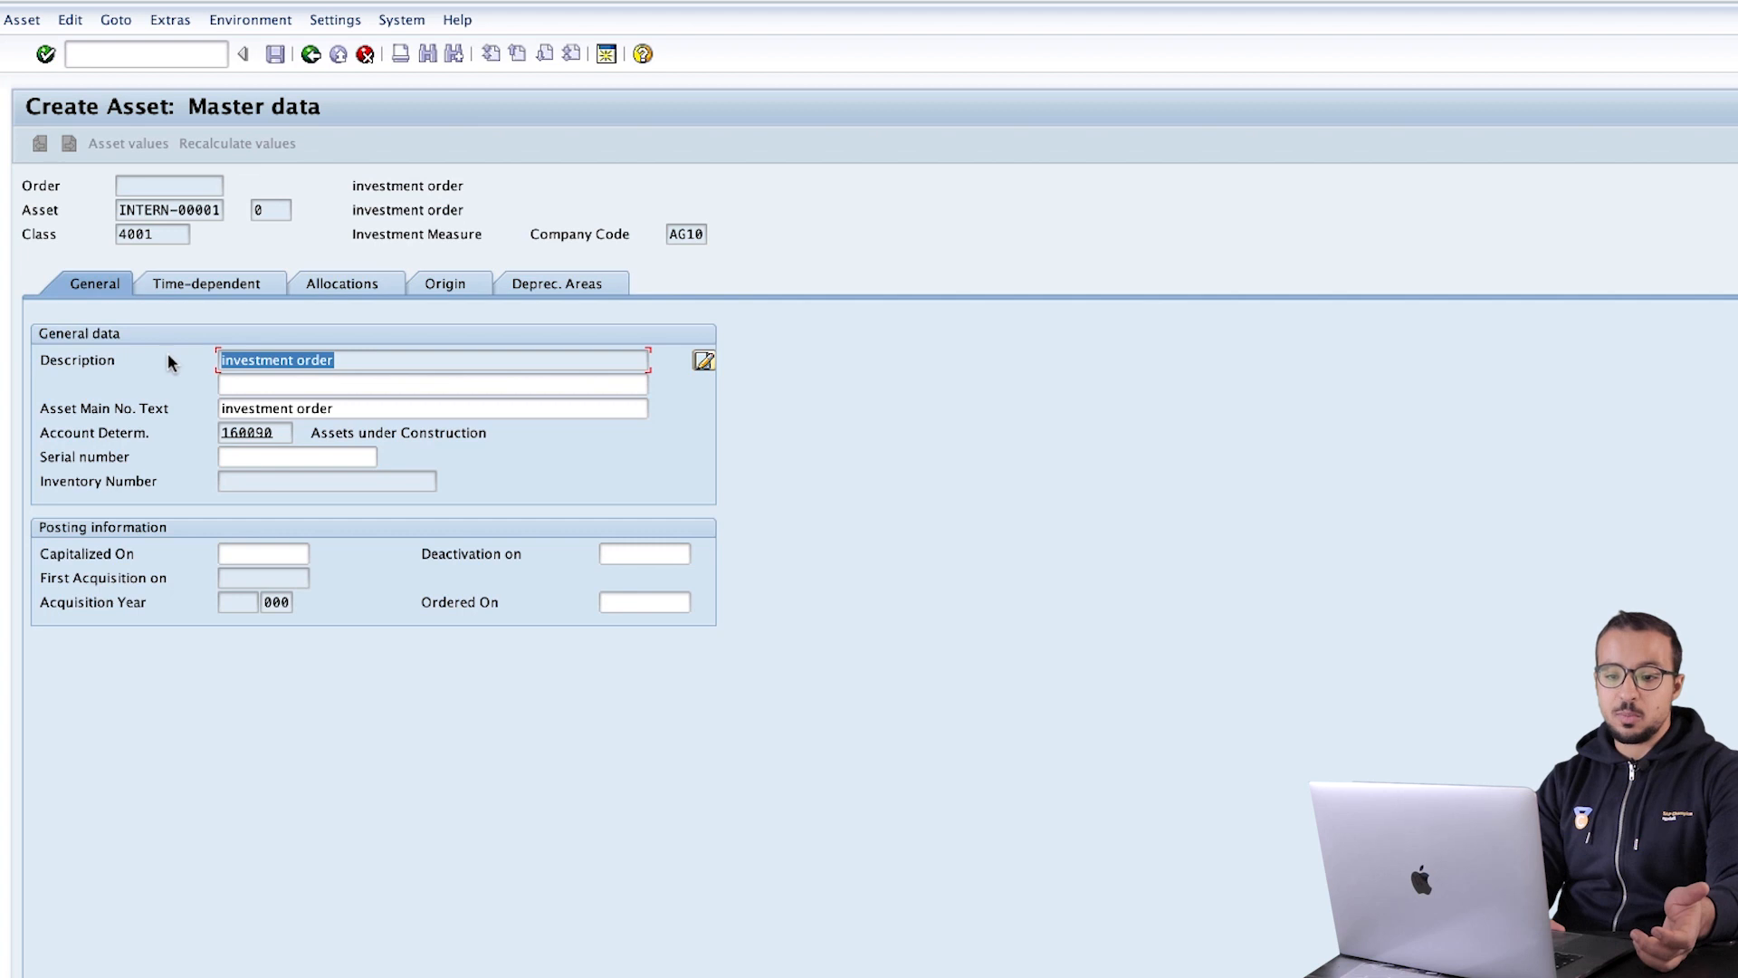
pyautogui.moveTo(281, 433); pyautogui.dragTo(193, 438)
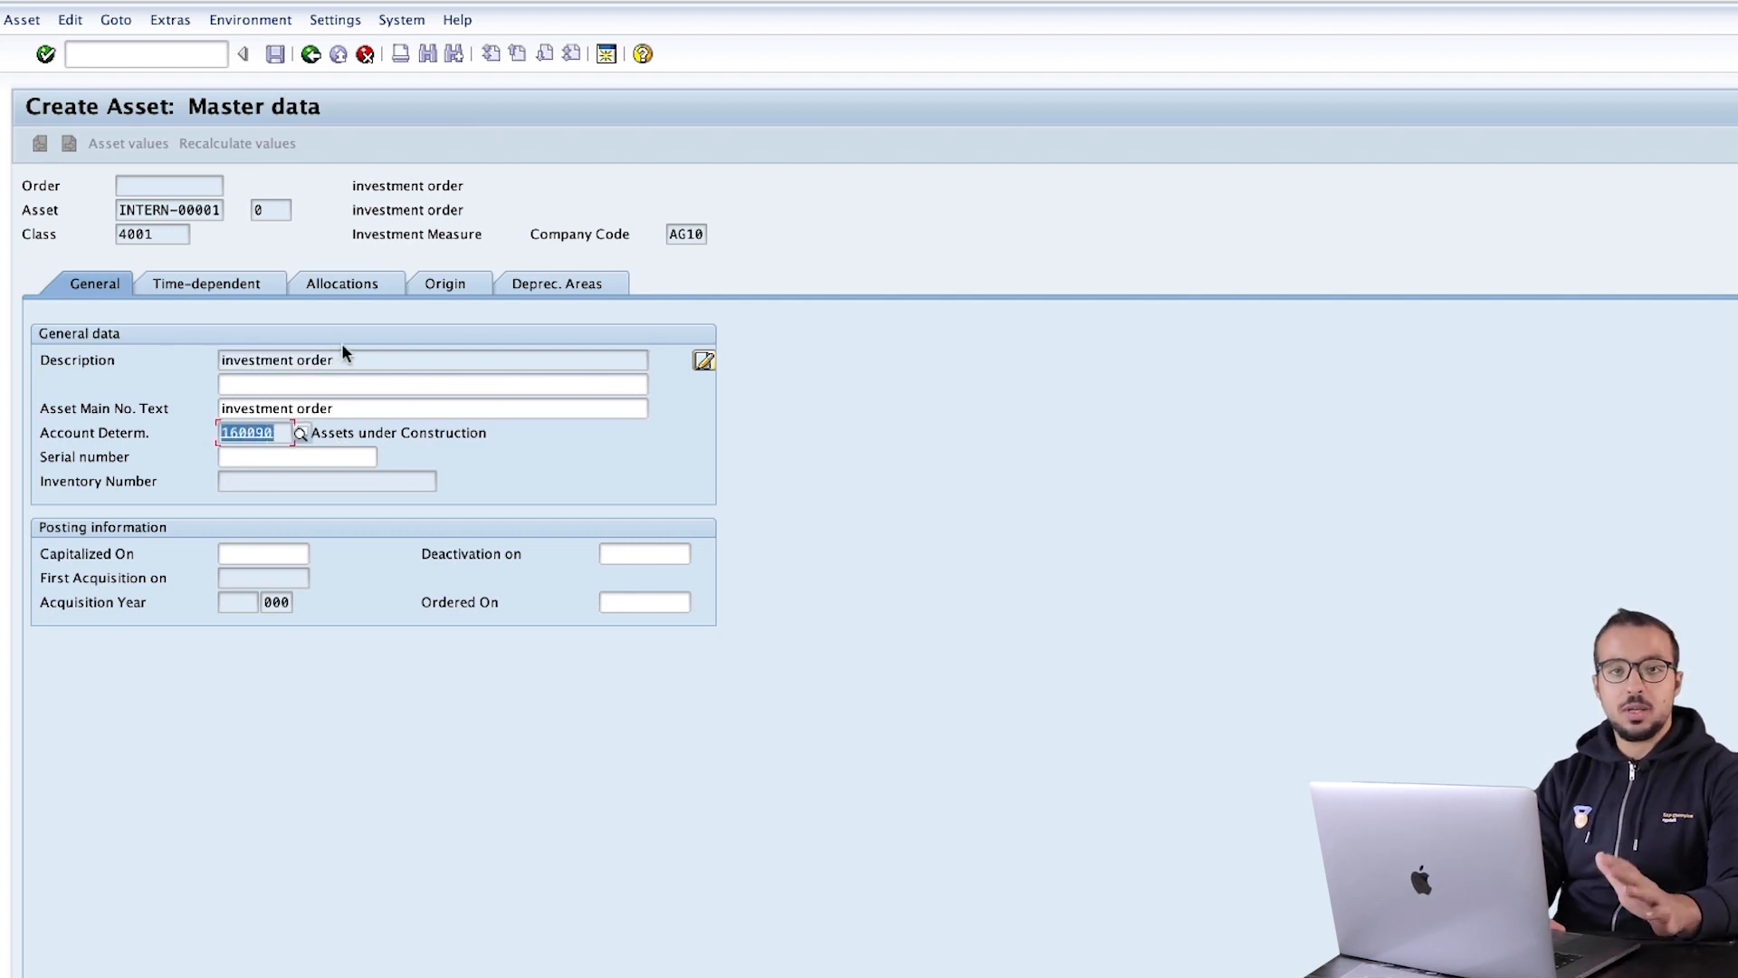
pyautogui.moveTo(183, 235); pyautogui.dragTo(87, 237)
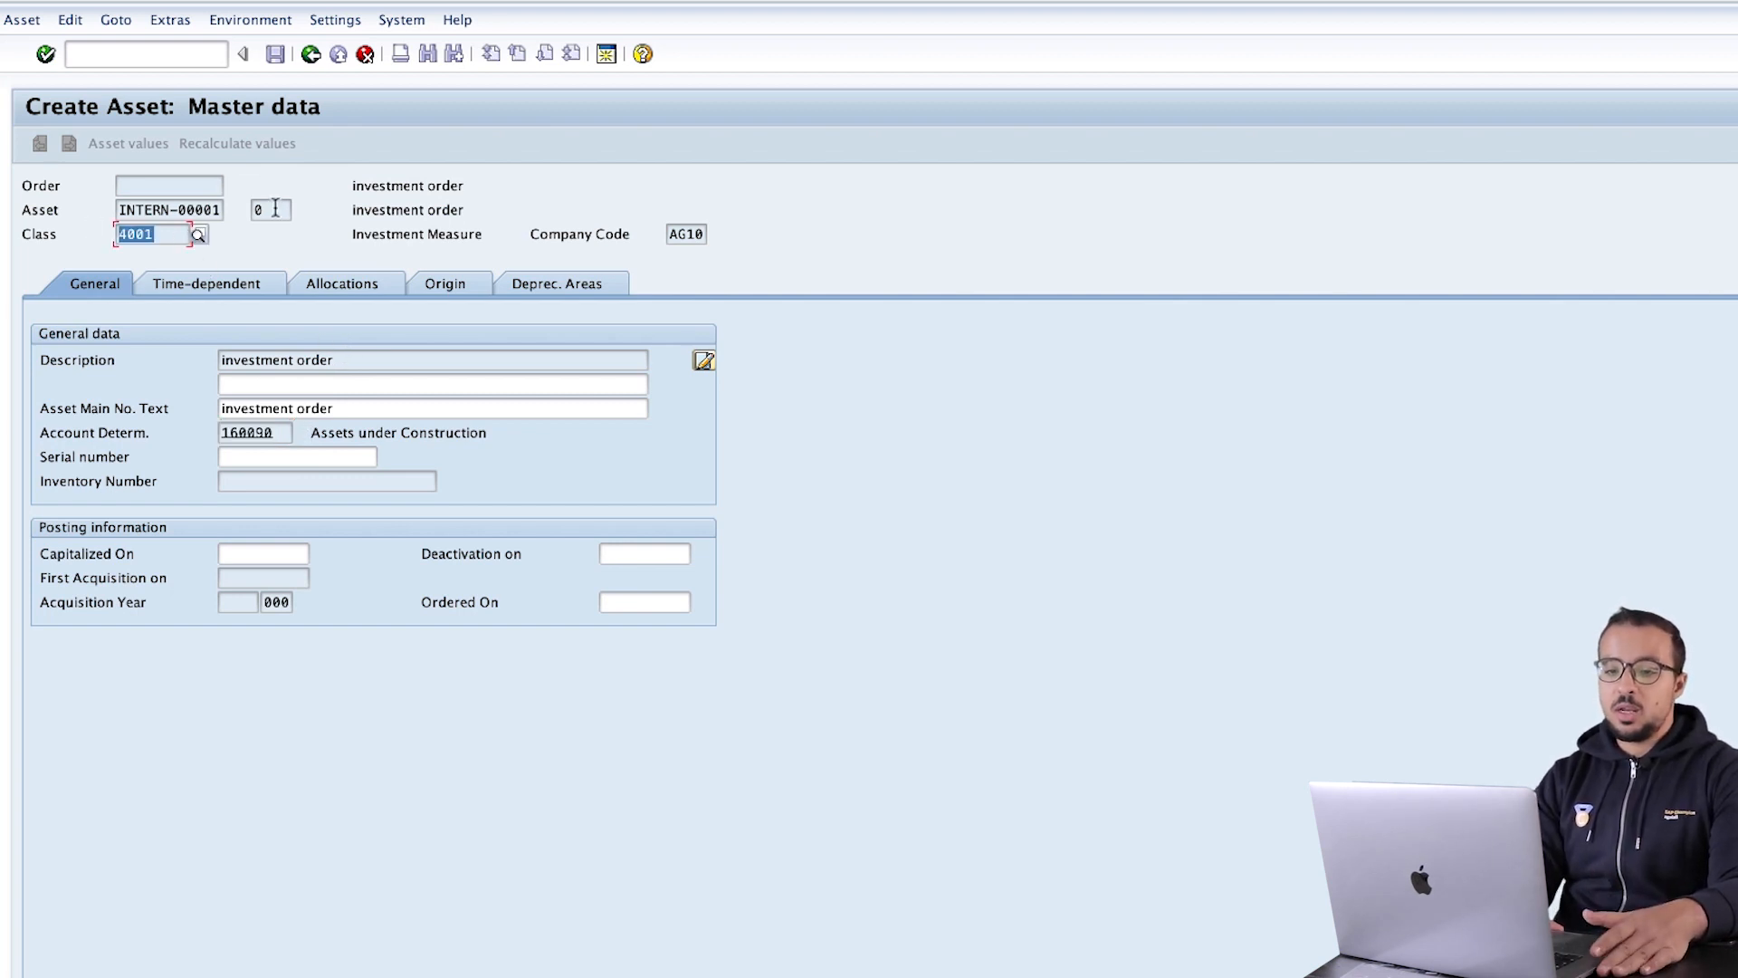
pyautogui.click(310, 55)
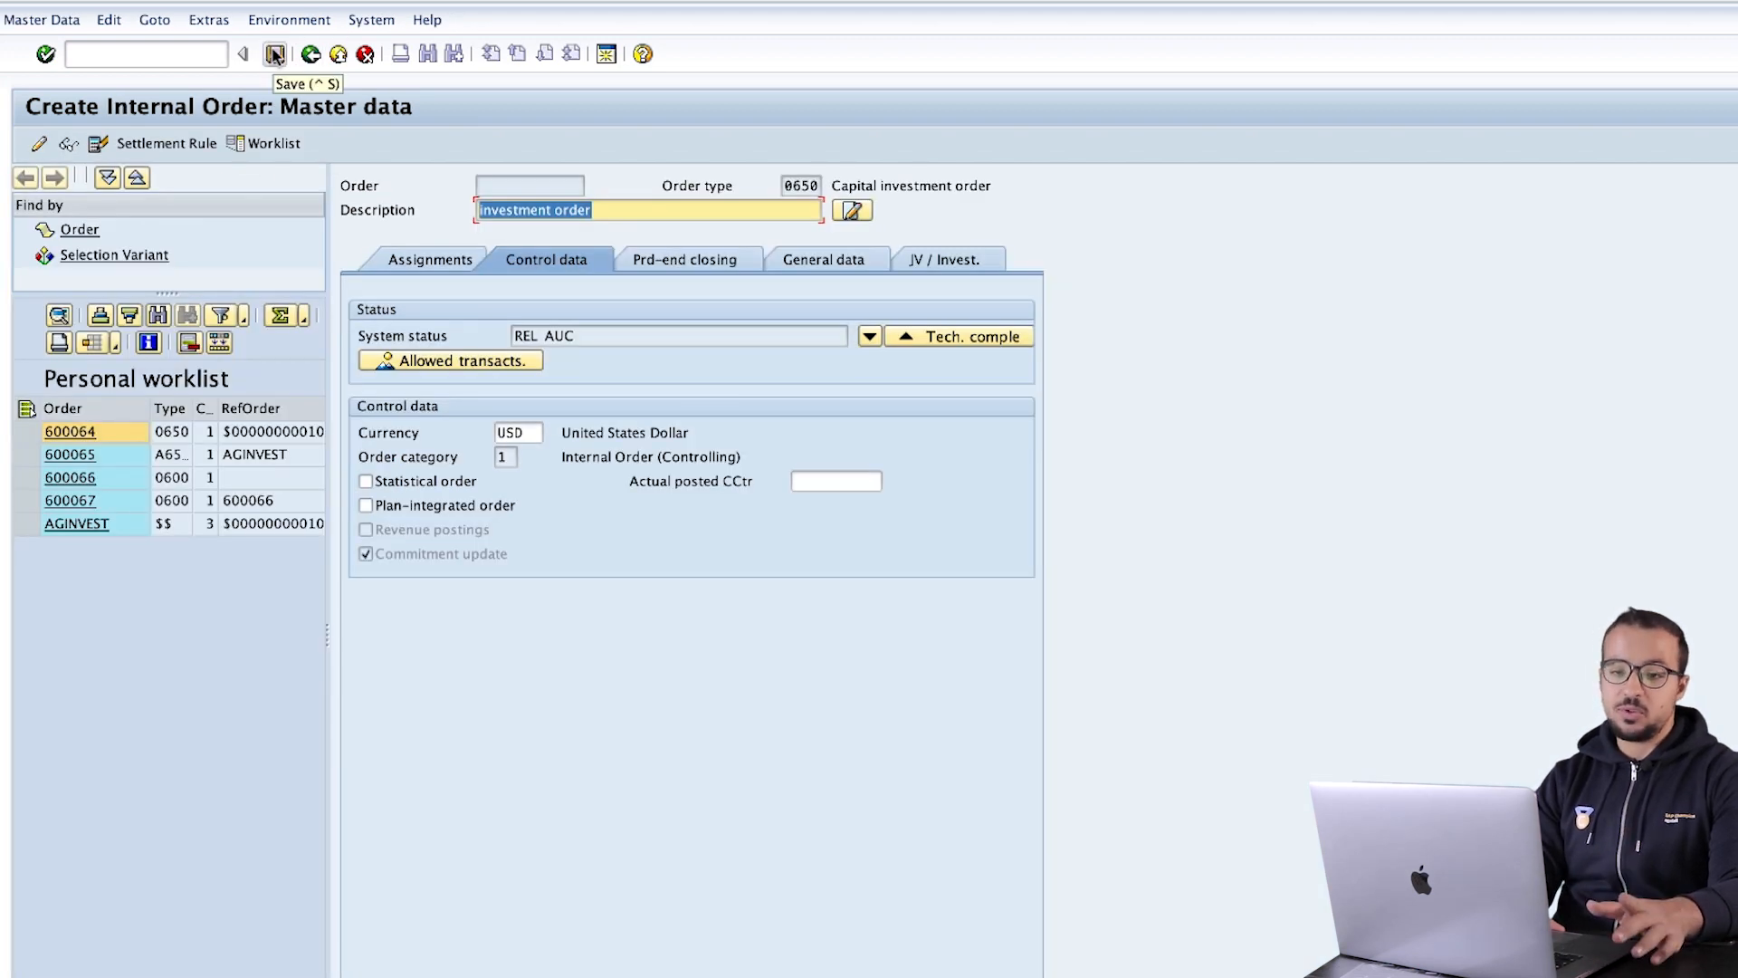
# Save the investment order and display its asset under construction to check the asset number.
pyautogui.click(275, 55)
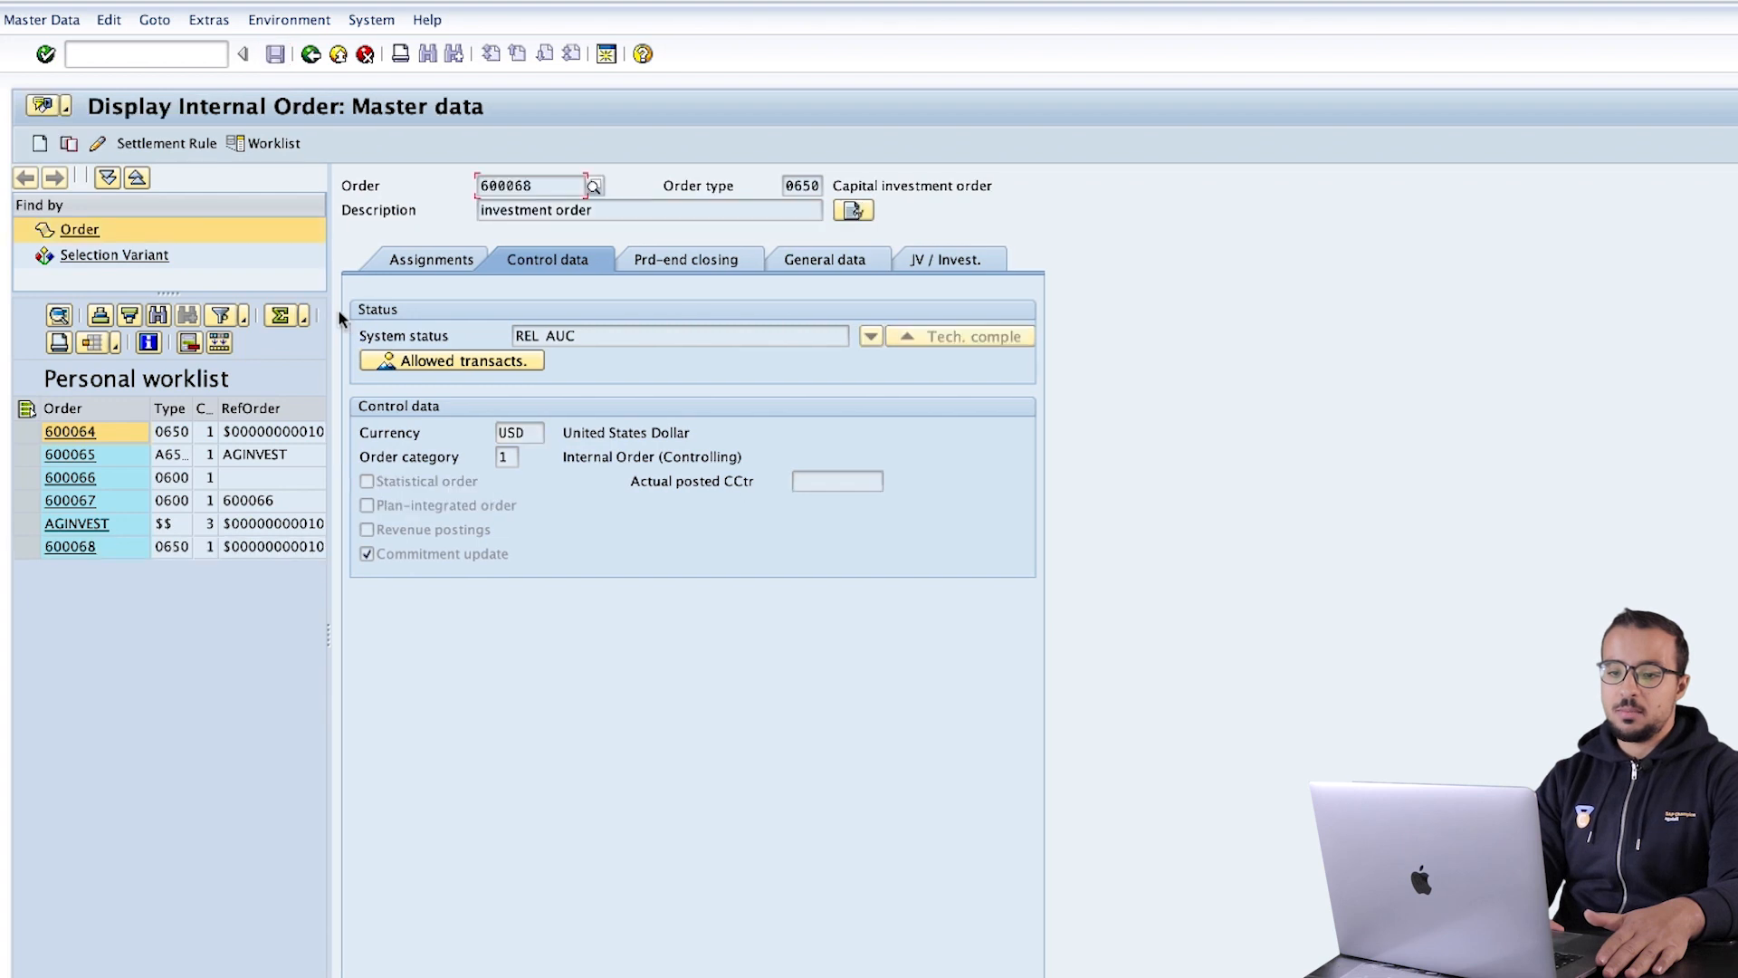
pyautogui.click(231, 21)
pyautogui.click(256, 97)
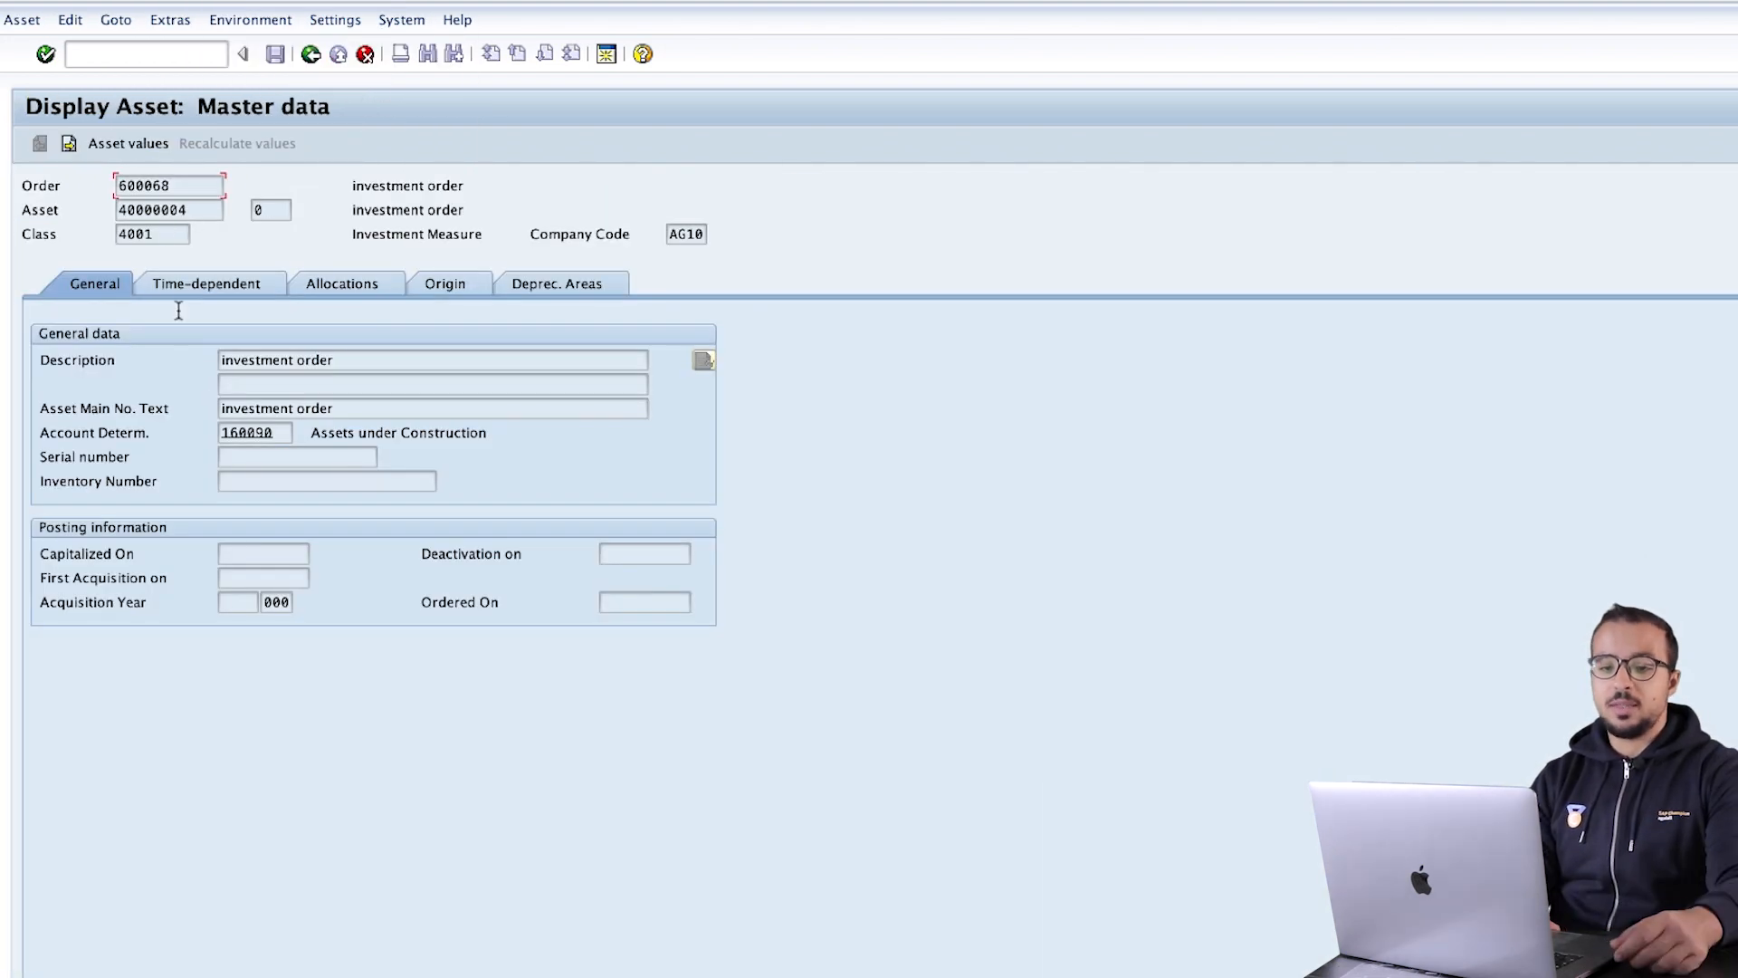
pyautogui.click(196, 216)
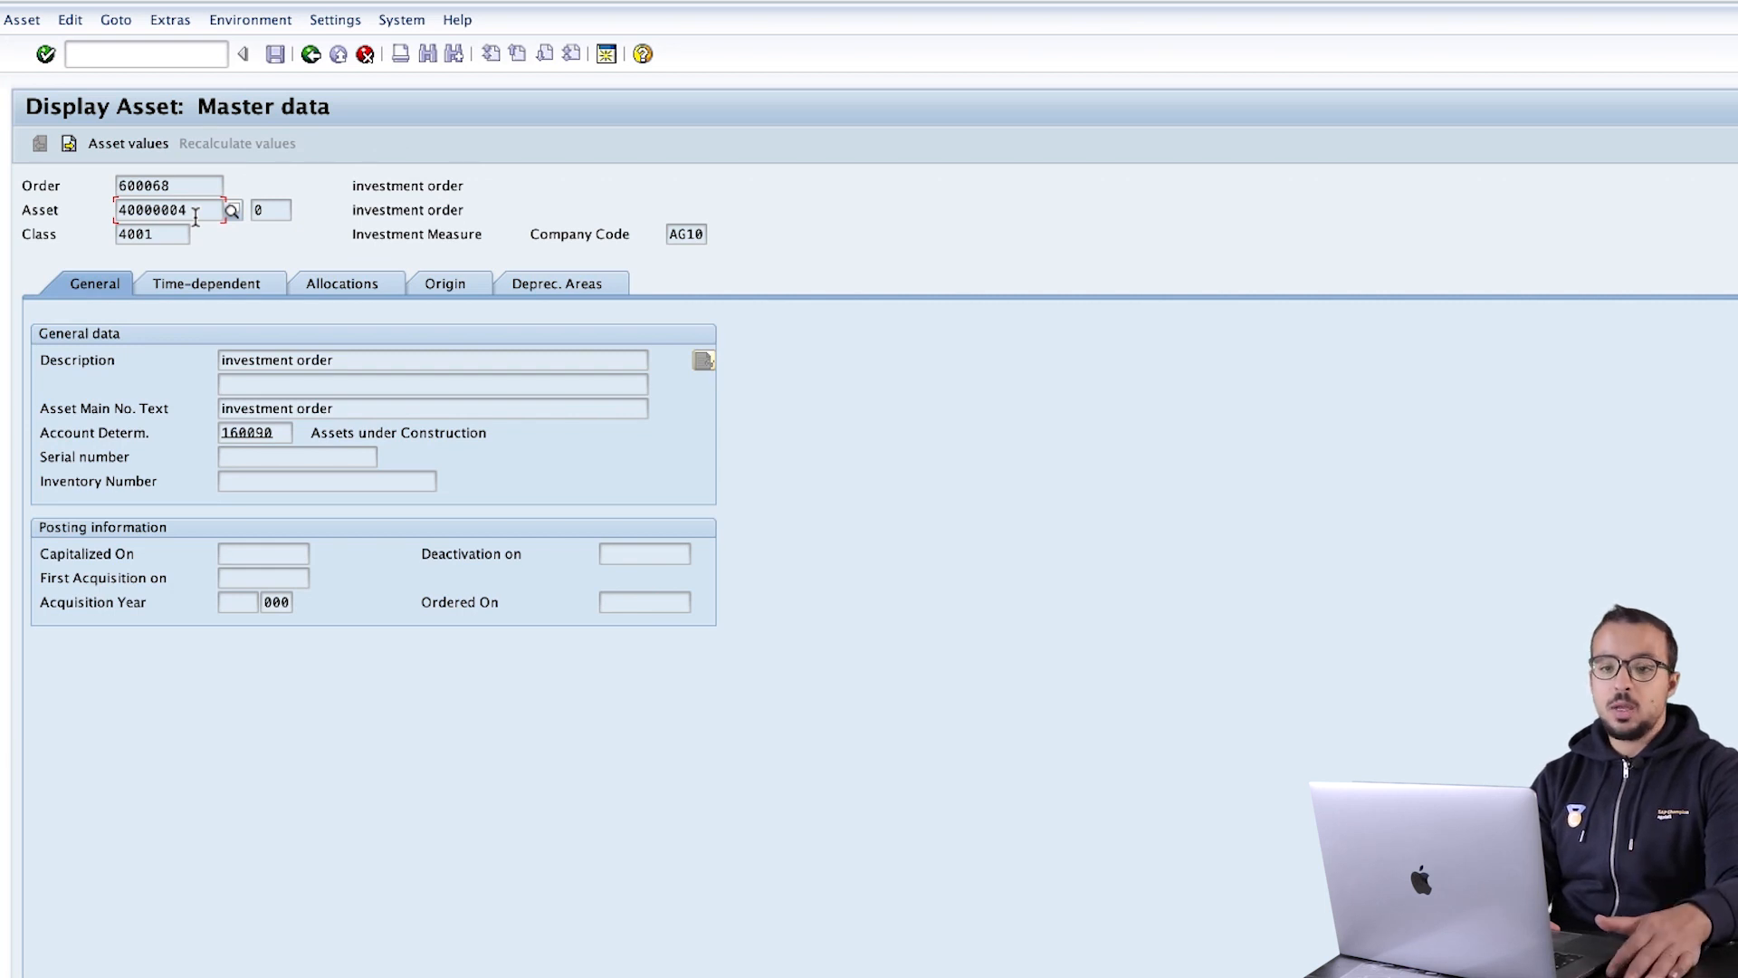
# Open G/L account document entry in a new session with the command /ofb50.
pyautogui.click(158, 54)
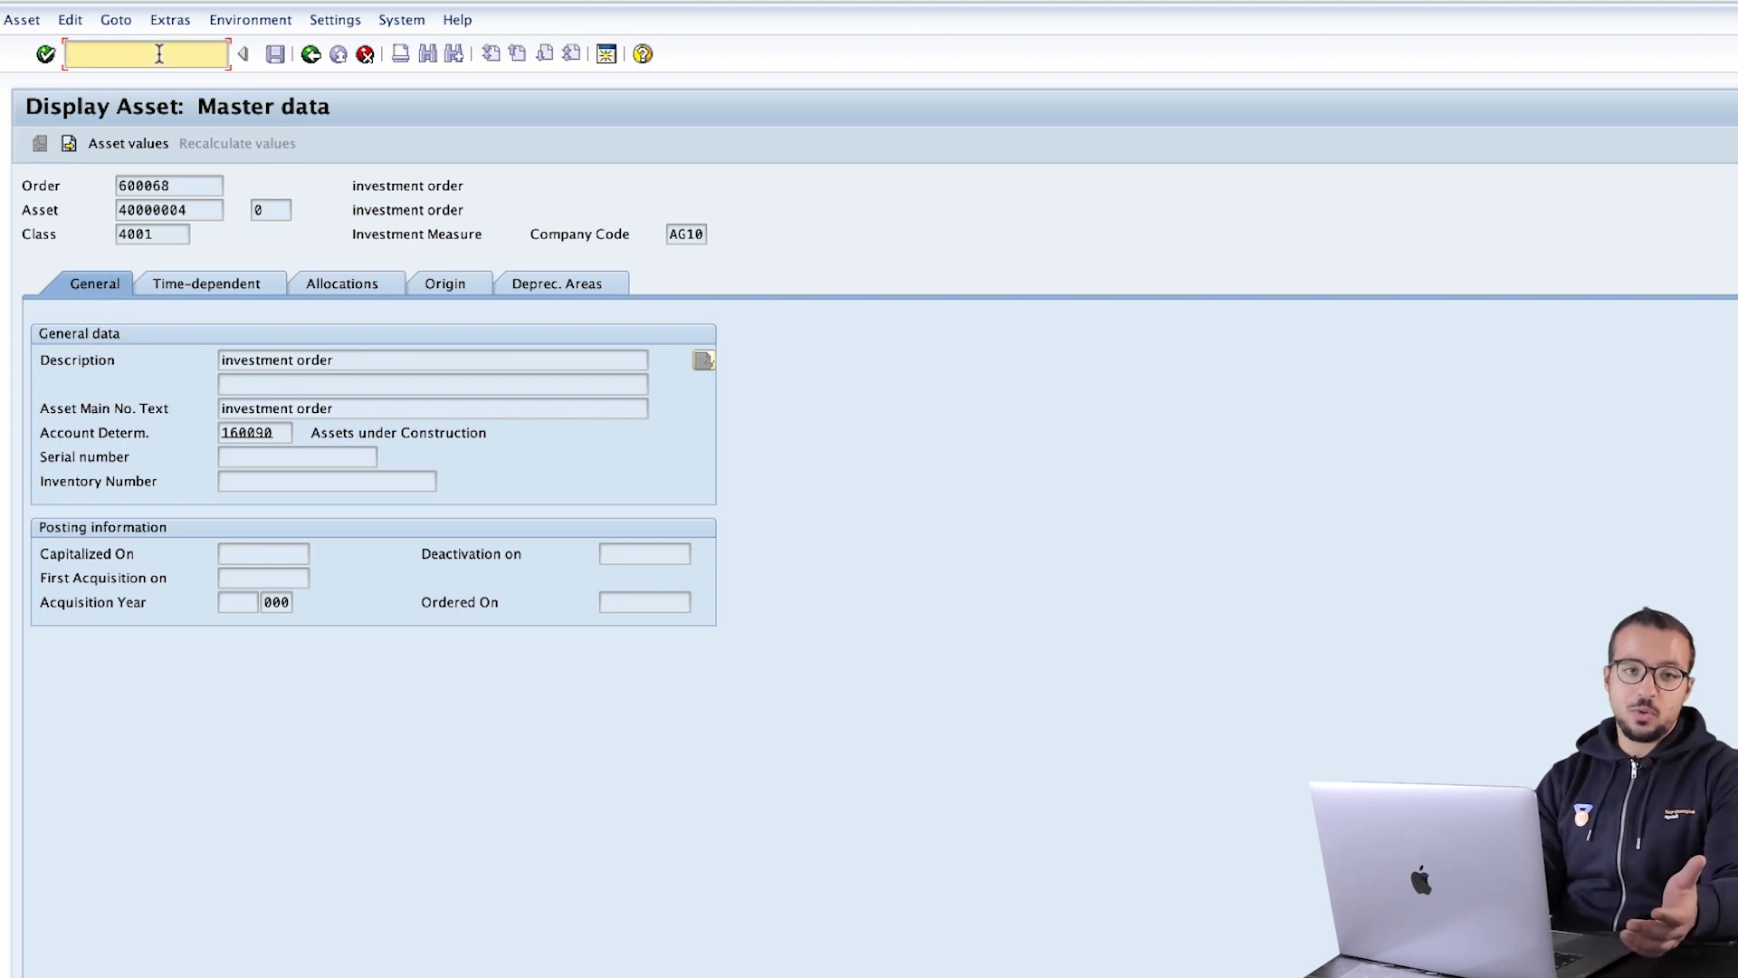
pyautogui.write('/')
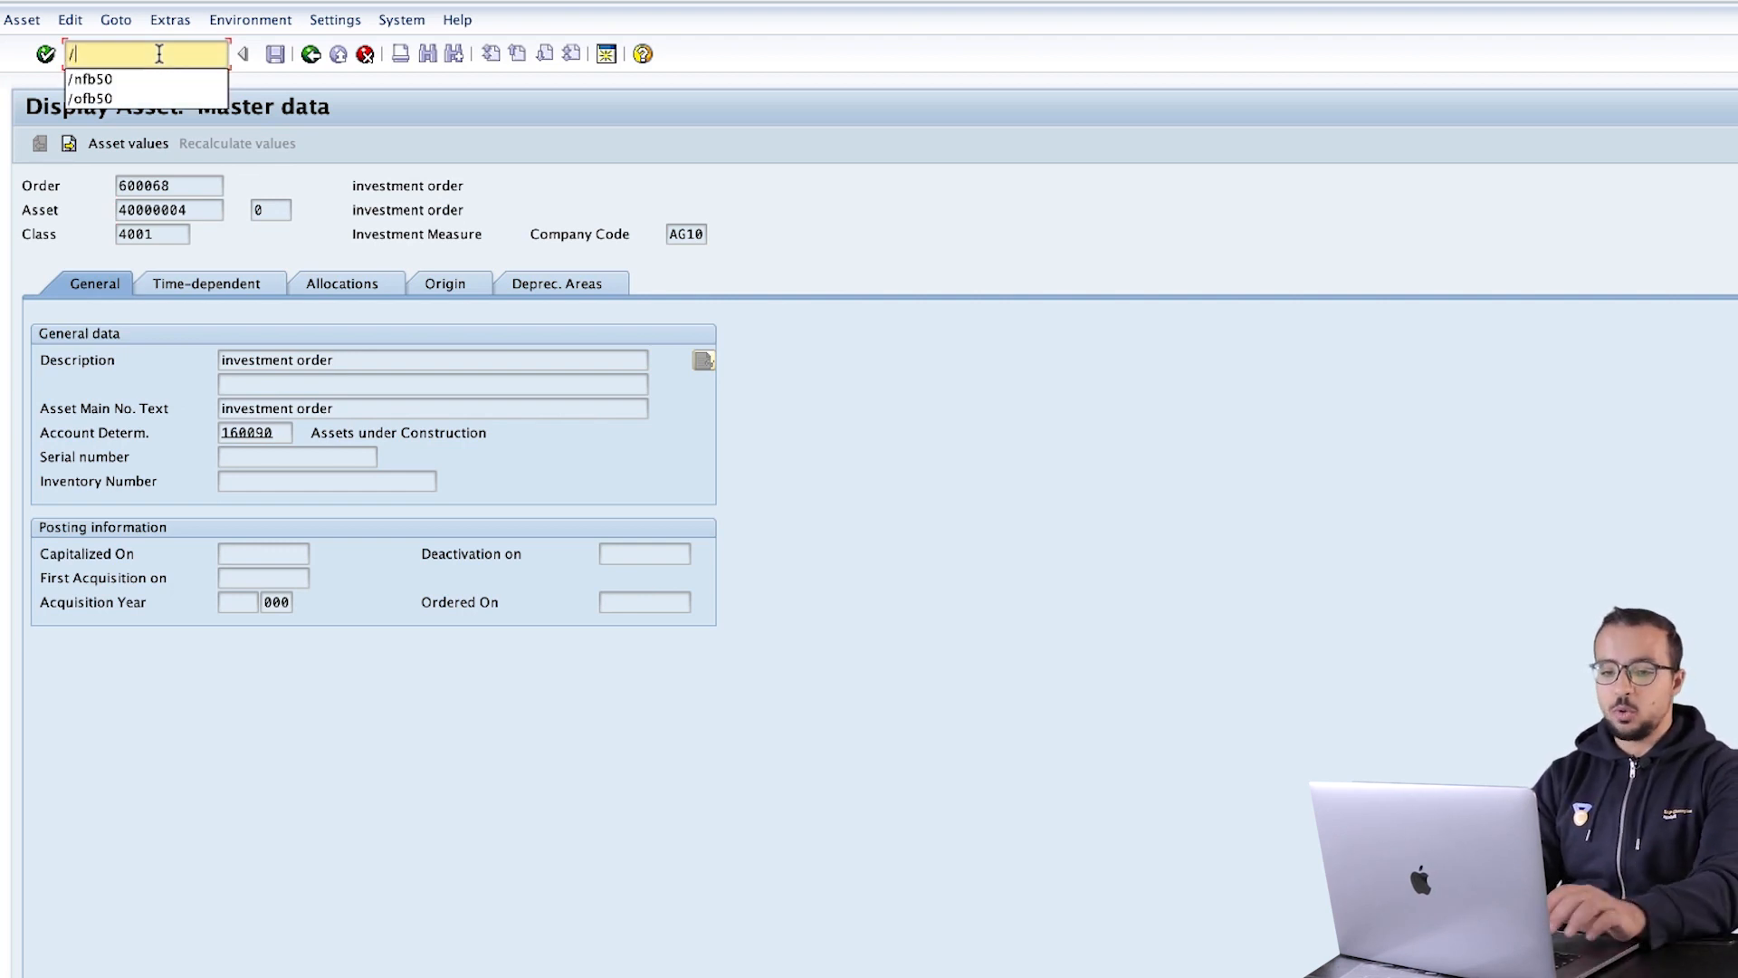
pyautogui.write('ofb50')
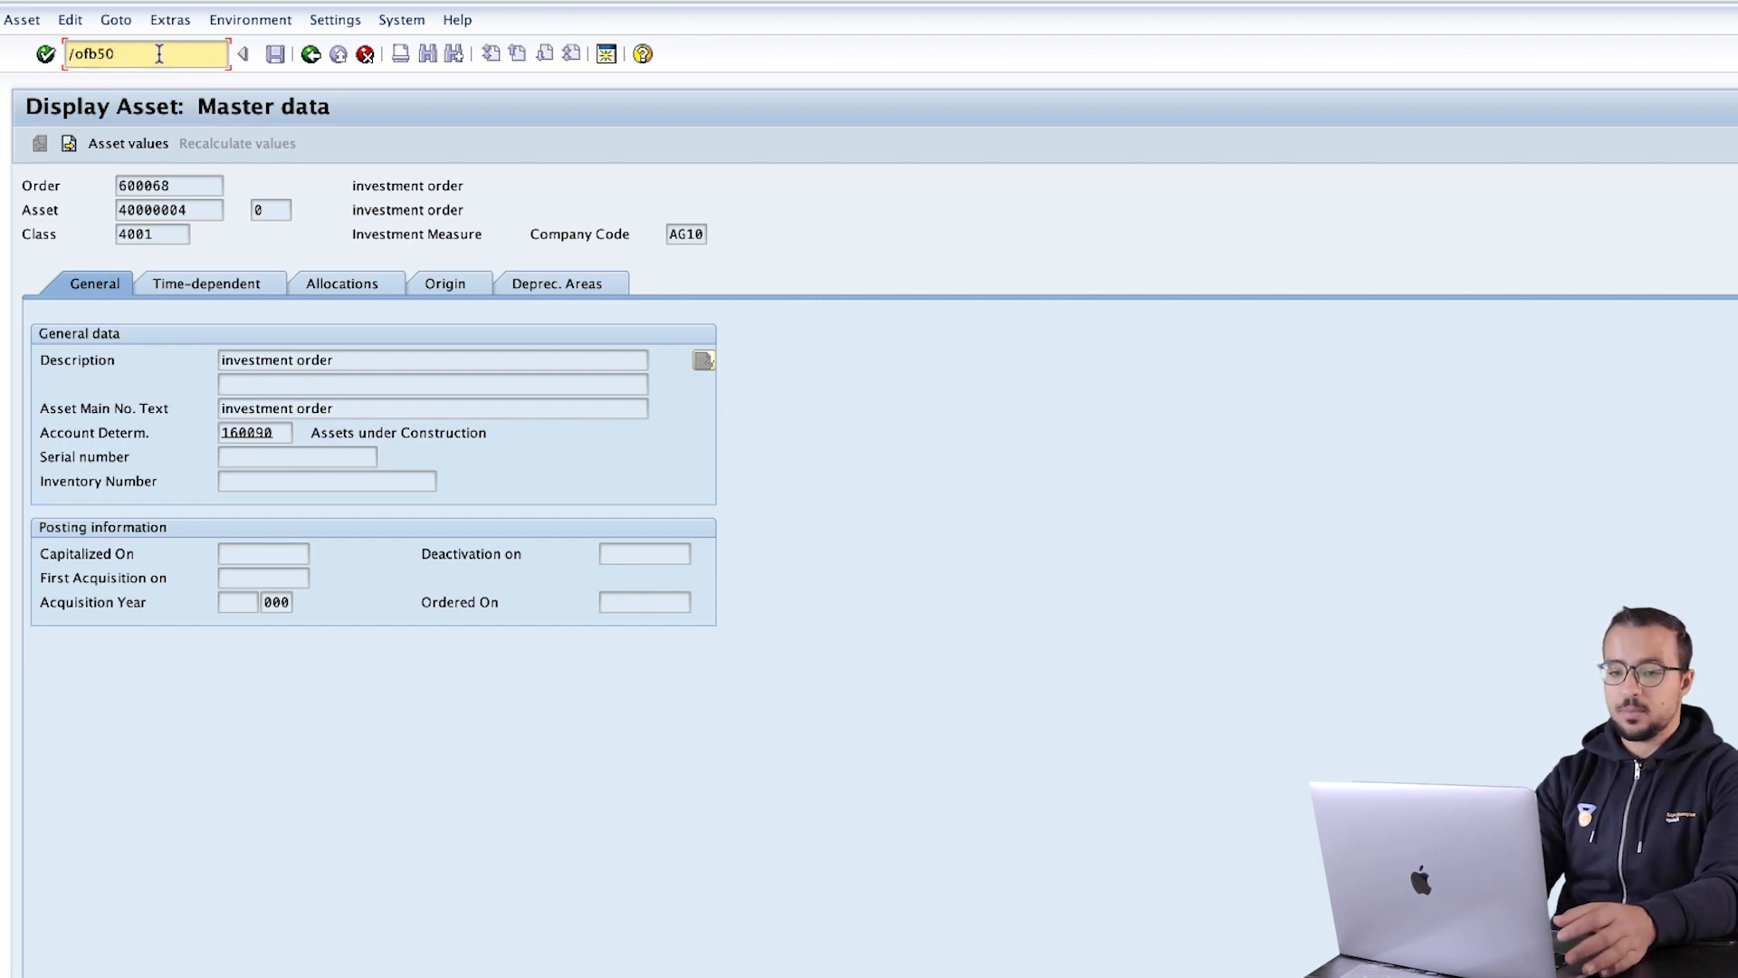
pyautogui.press('Return')
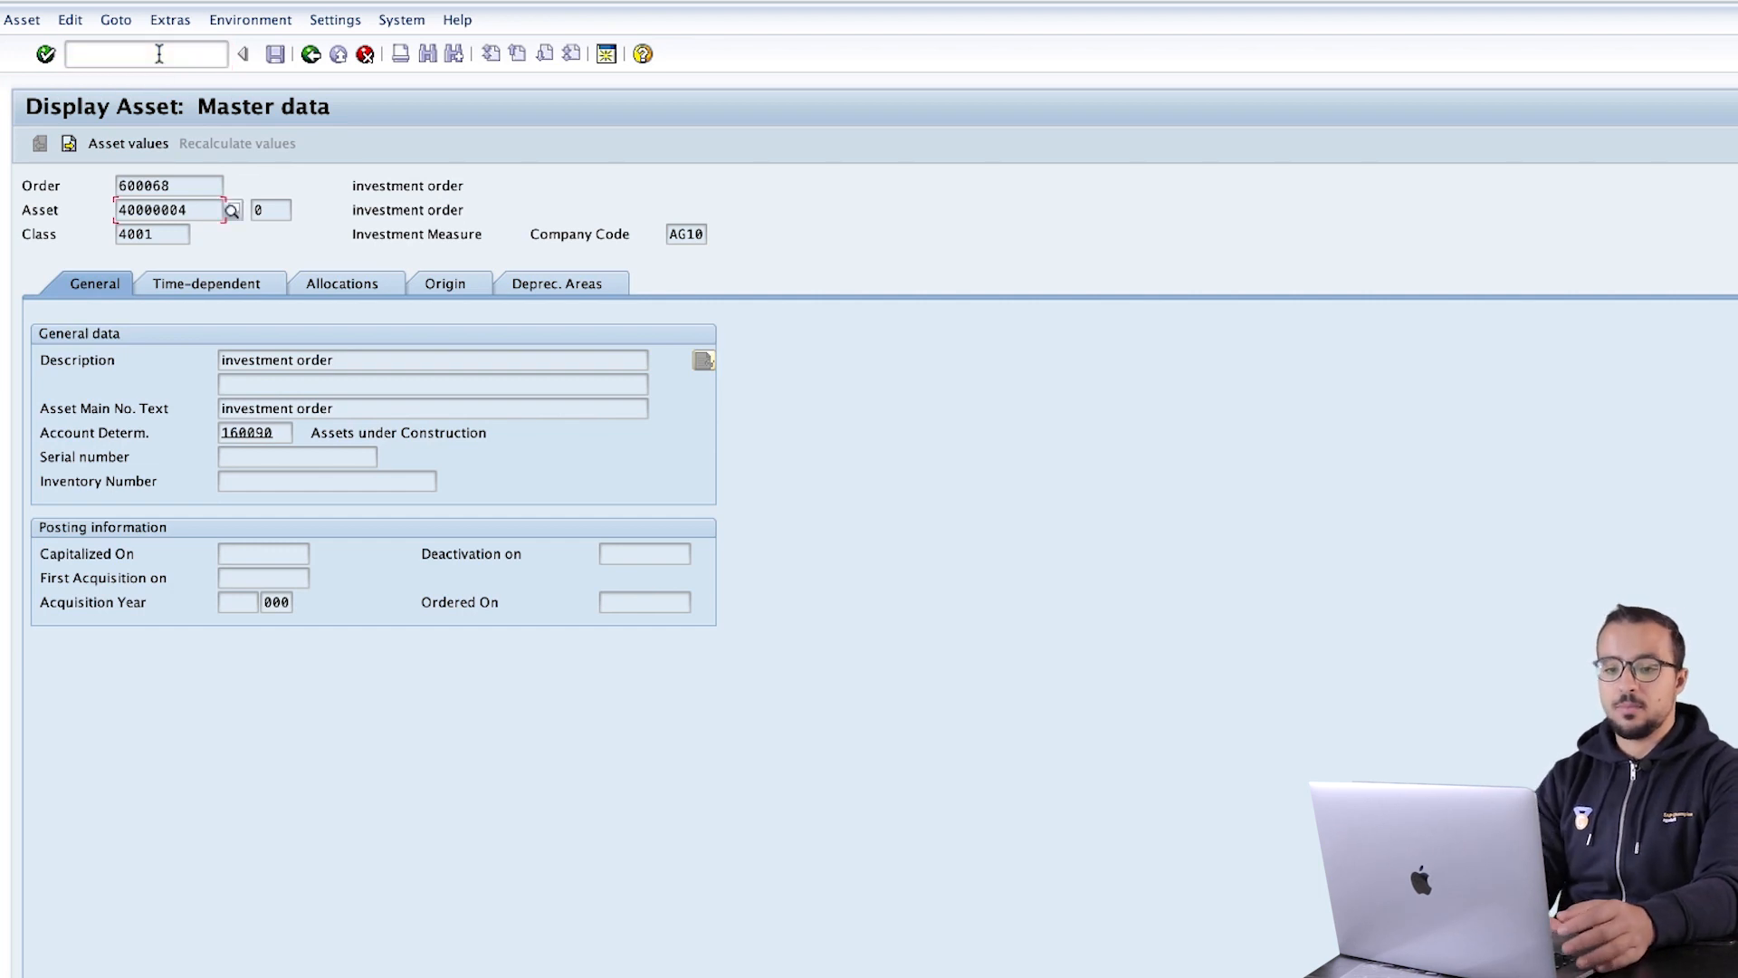
# Set the document date of the G/L account document to 12.12.2022.
pyautogui.click(258, 233)
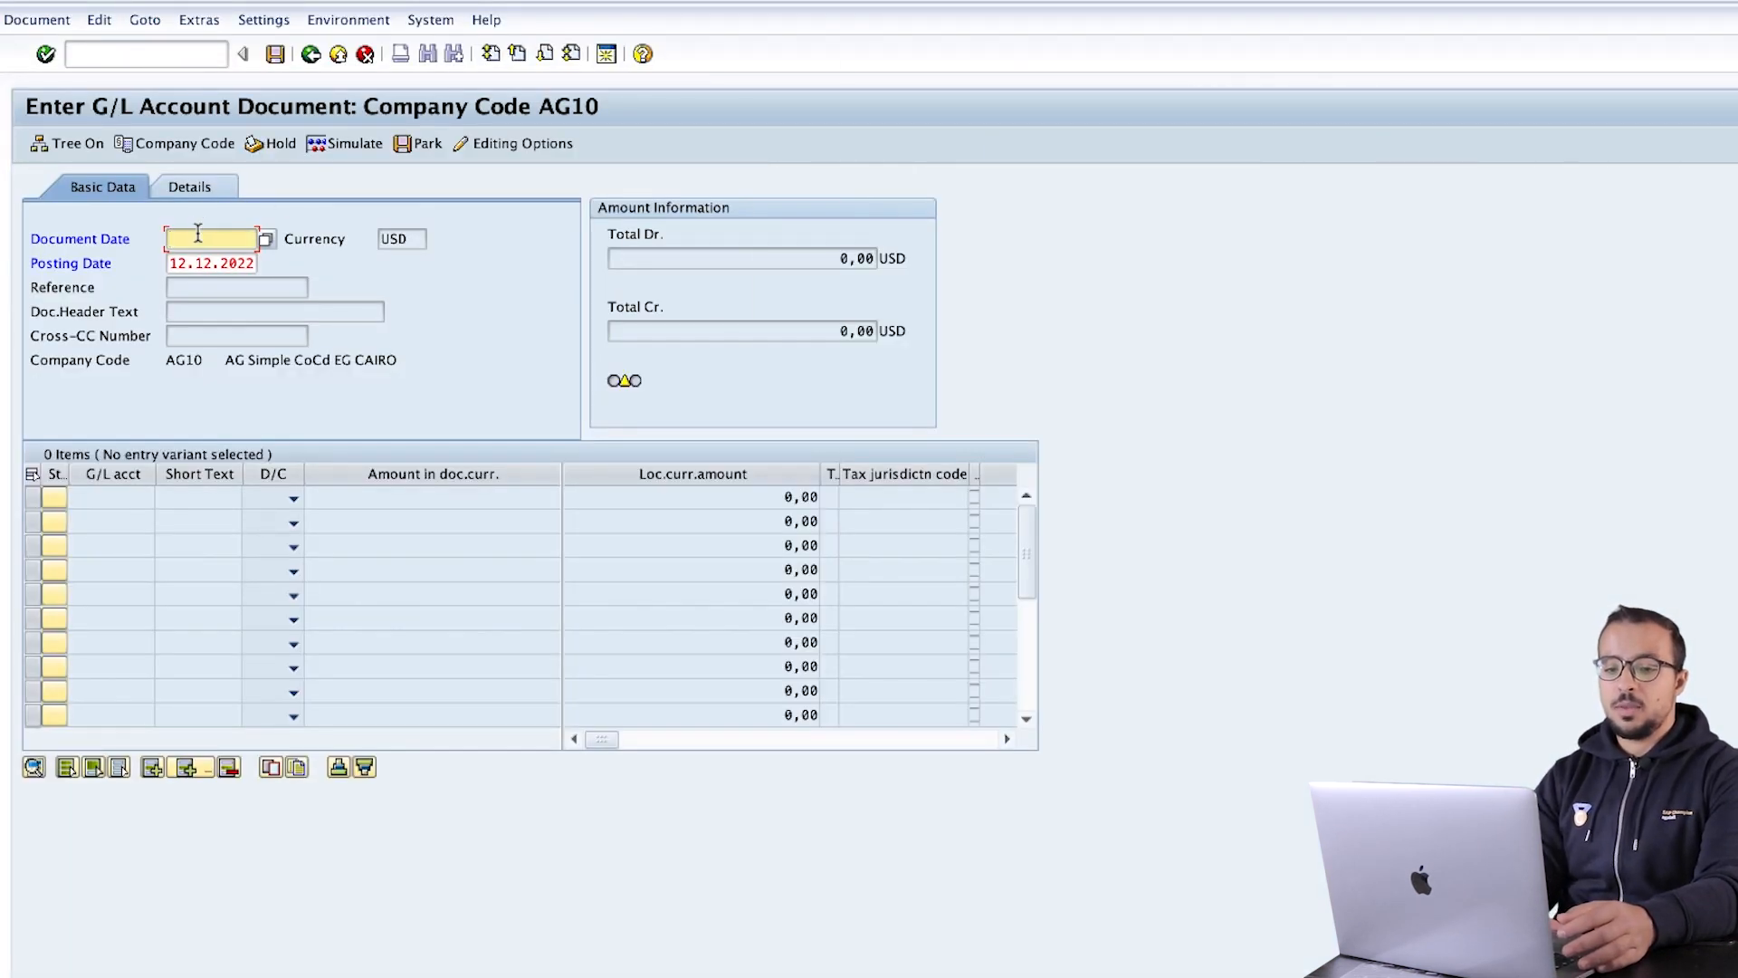
pyautogui.write('12122022')
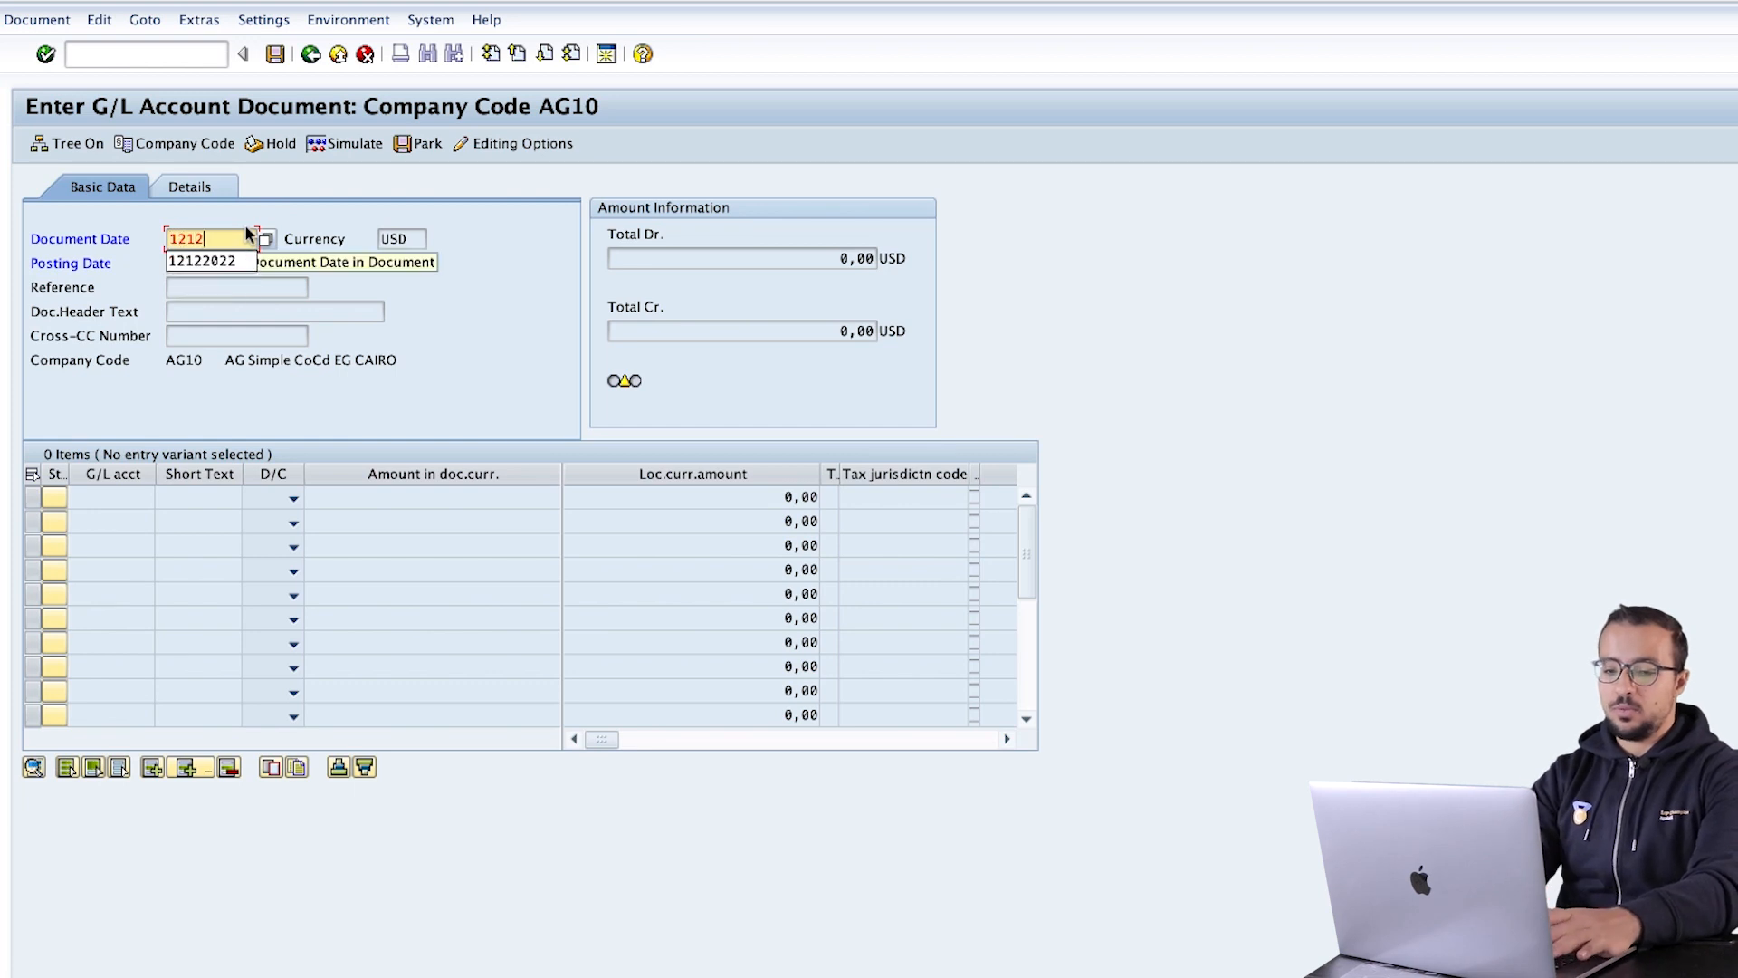
pyautogui.press('Return')
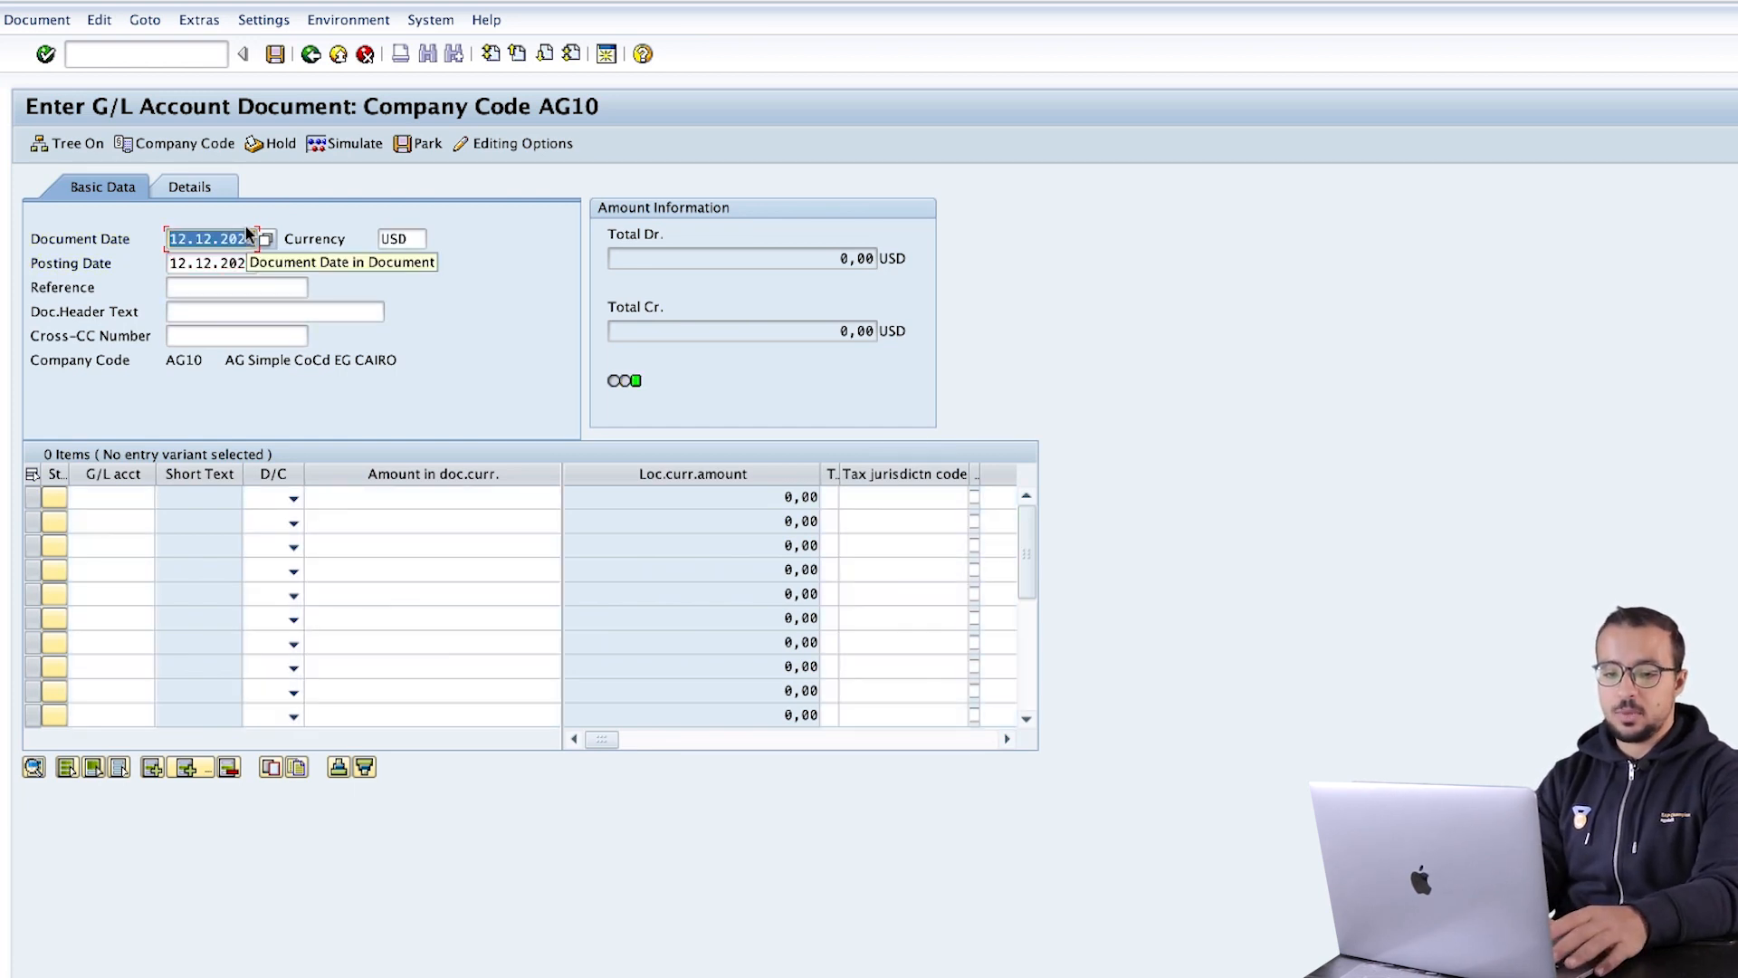
# Enter G/L accounts 65003005 and 63004000 in the first two line items of the document.
pyautogui.click(121, 494)
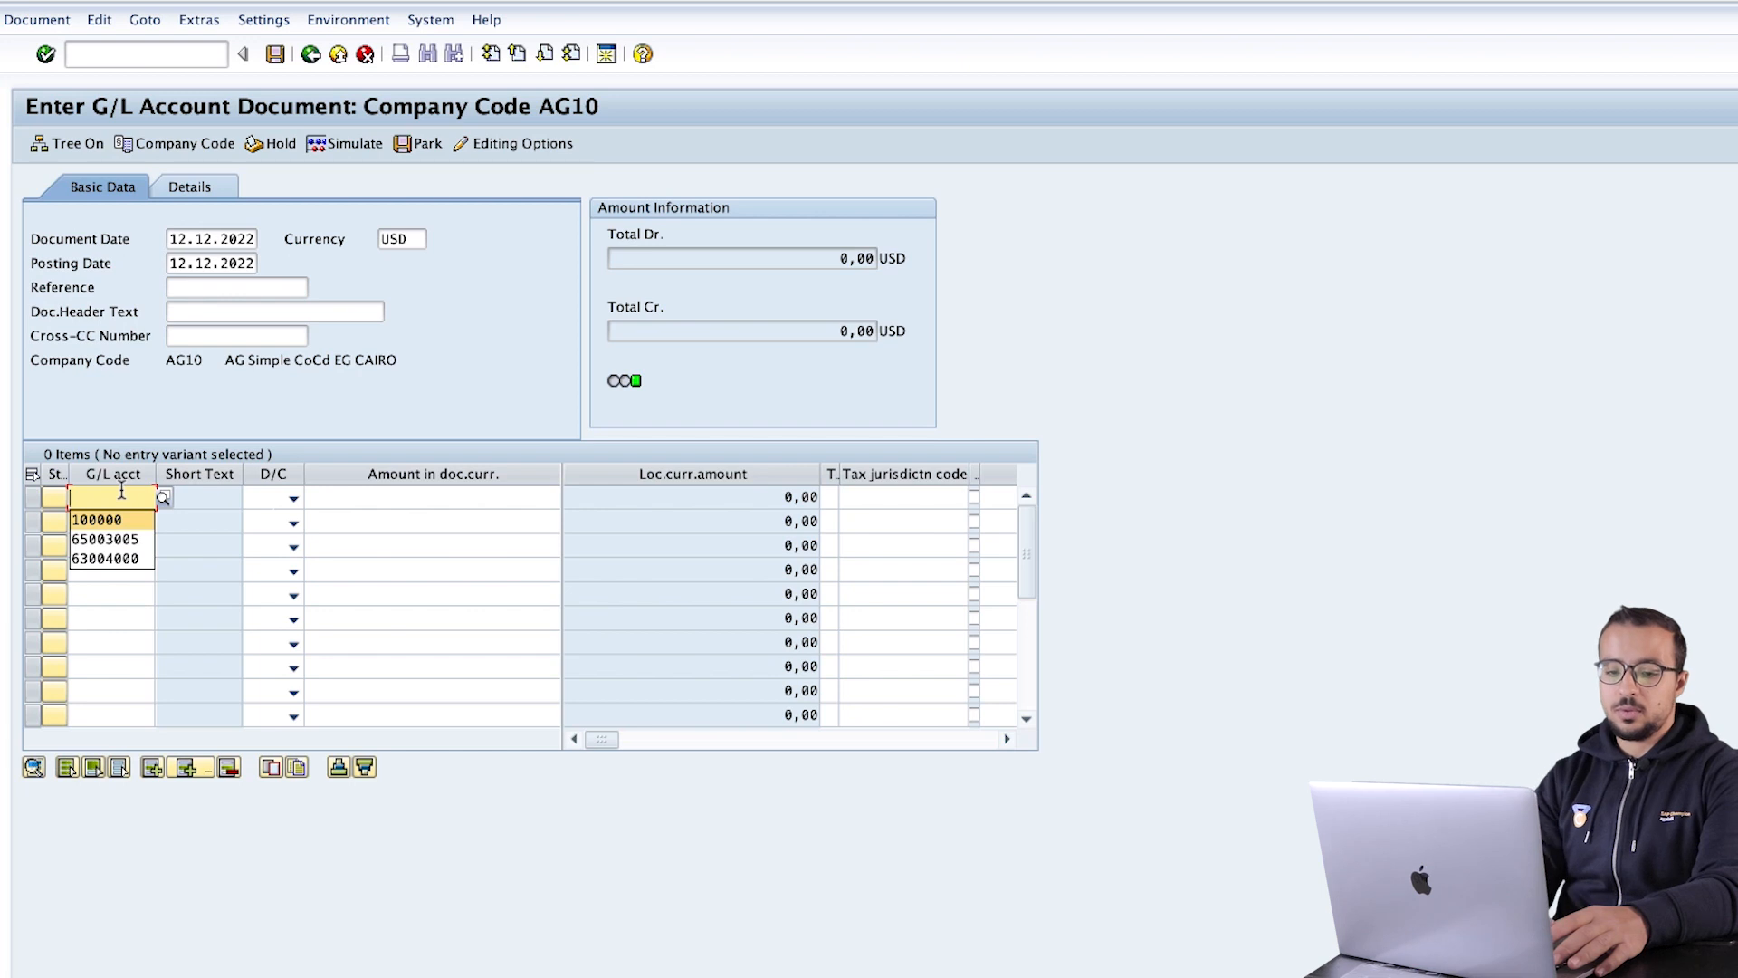
pyautogui.click(124, 538)
pyautogui.click(120, 518)
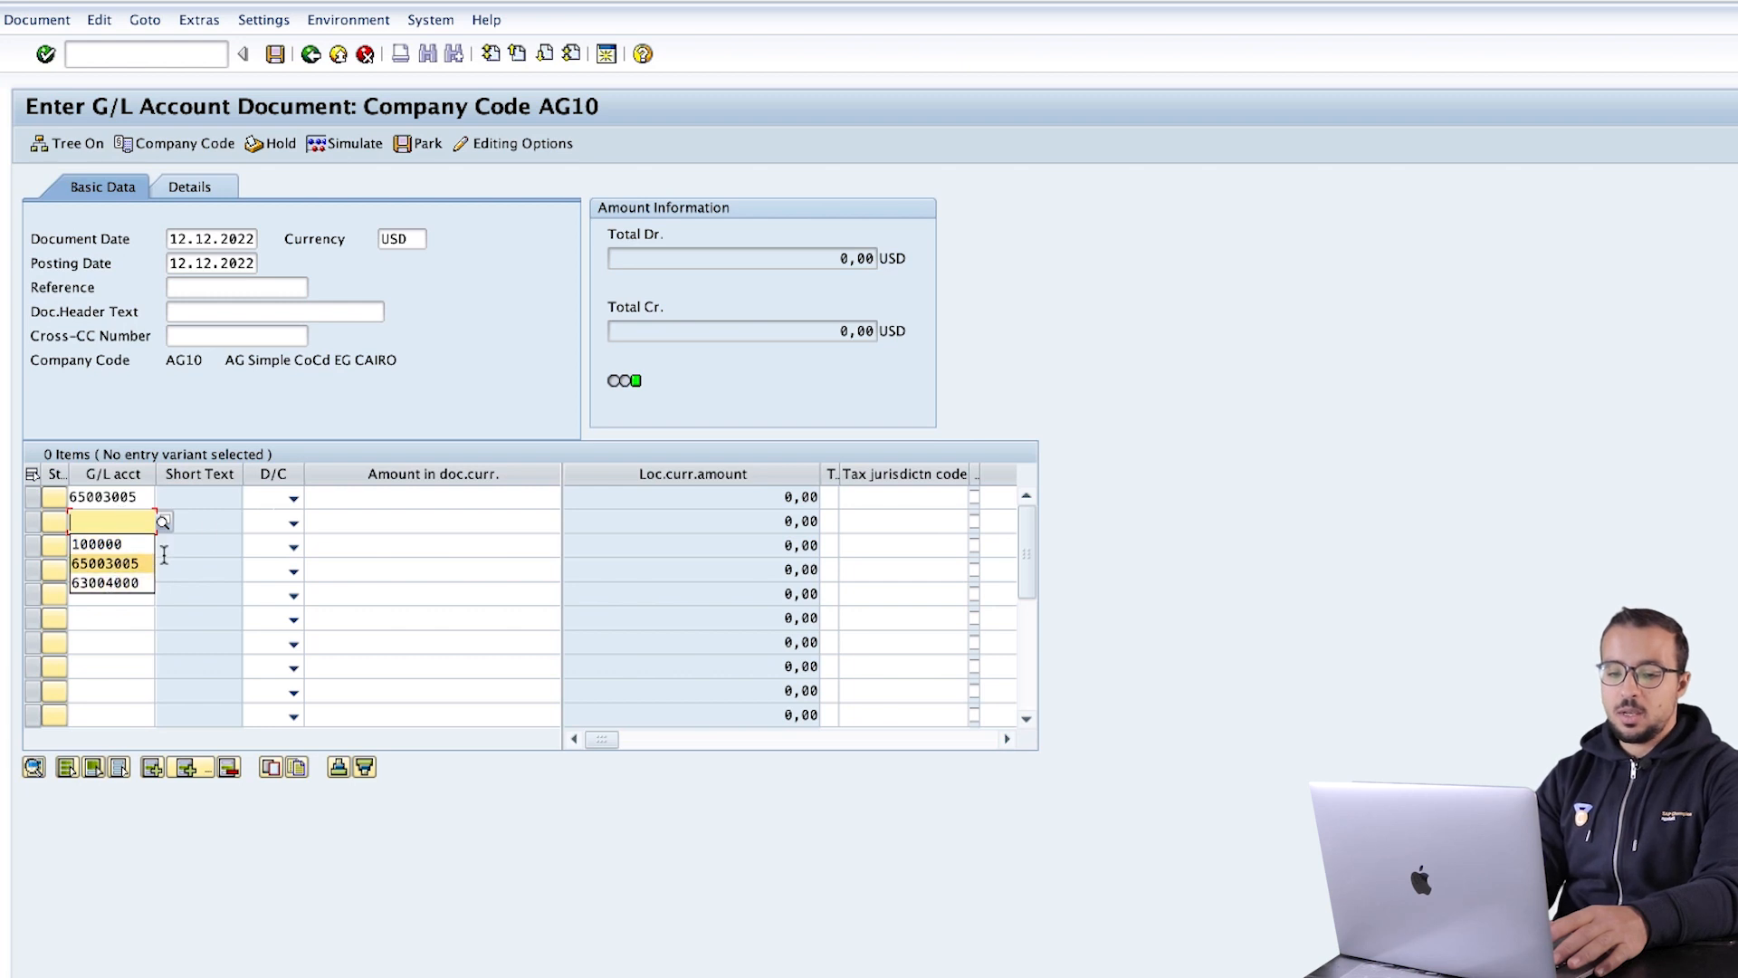
pyautogui.click(121, 583)
# Mark both line items as debits, with amounts of 4000 for account 65003005 and 6000 for account 63004000.
pyautogui.click(265, 503)
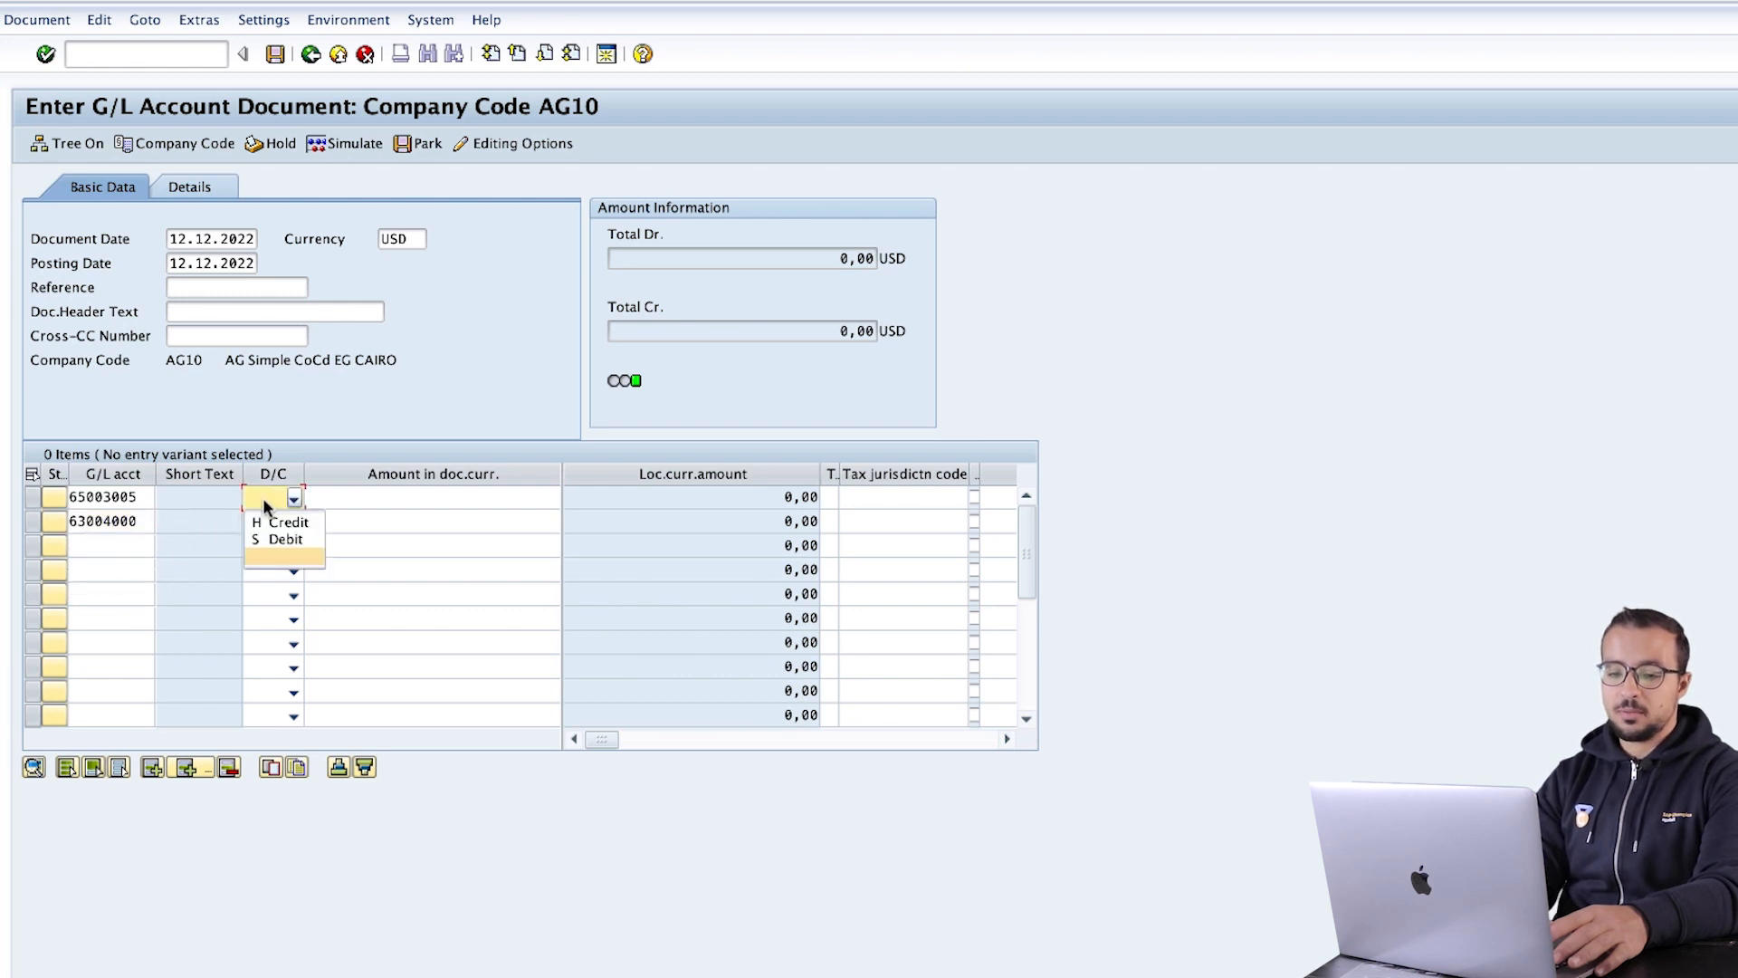
pyautogui.click(276, 539)
pyautogui.click(271, 522)
pyautogui.click(281, 567)
pyautogui.click(473, 505)
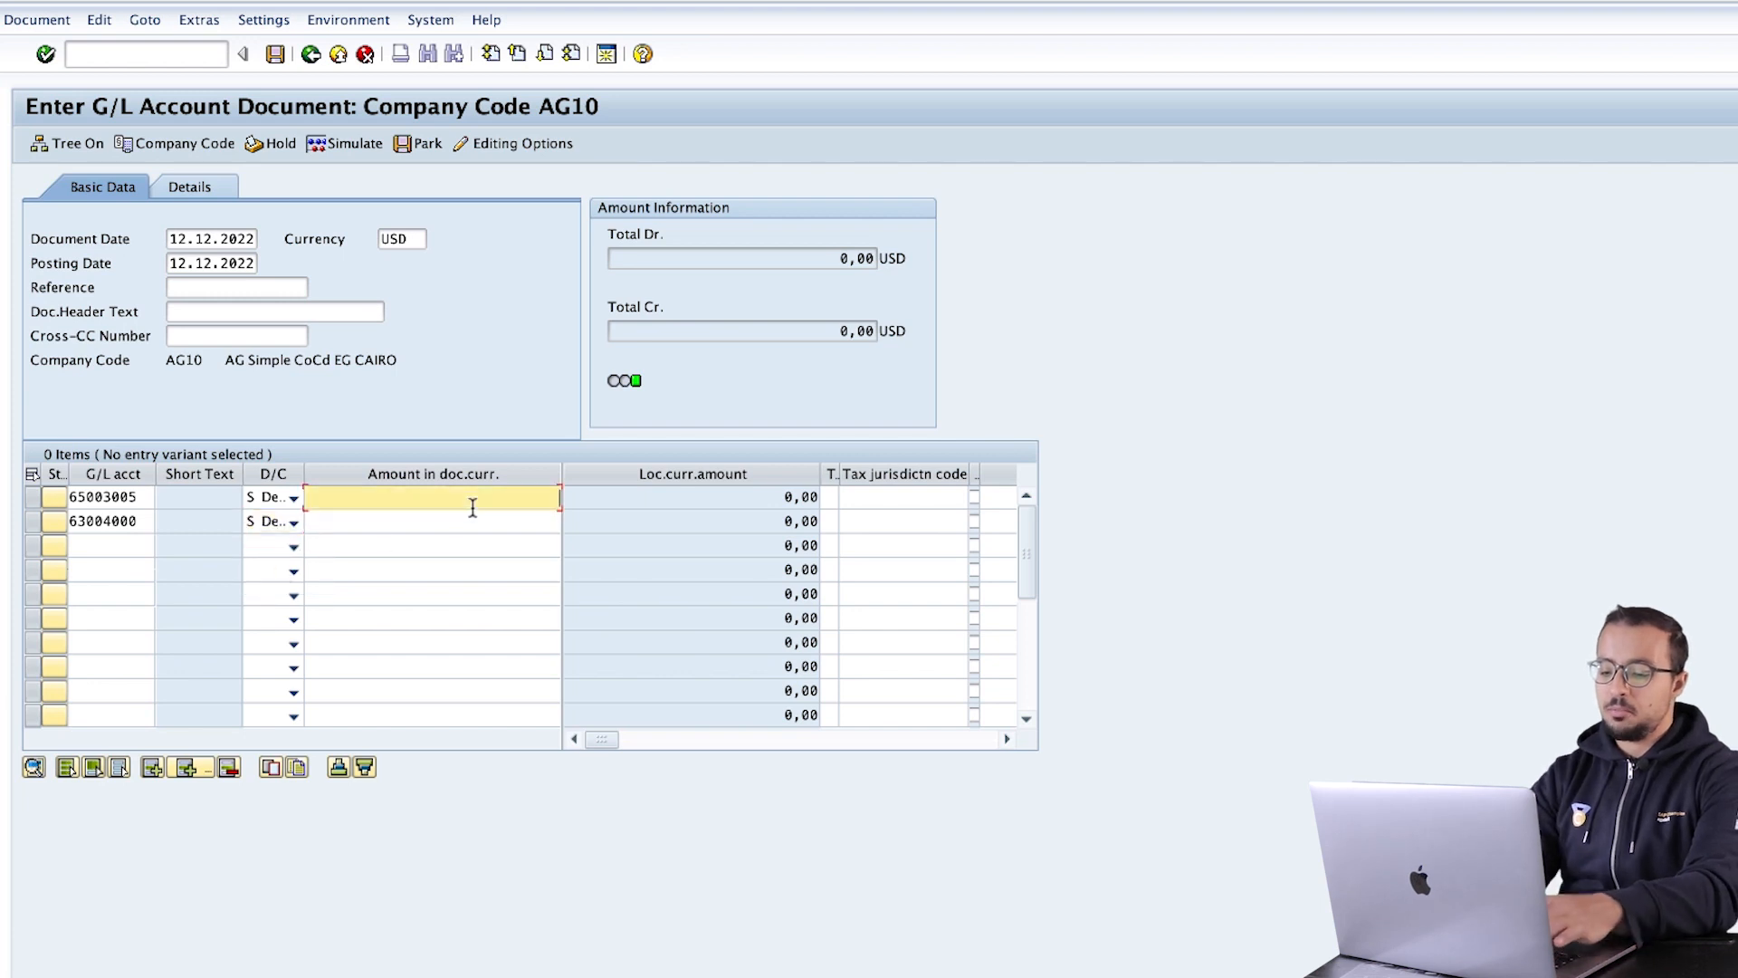
pyautogui.write('4000')
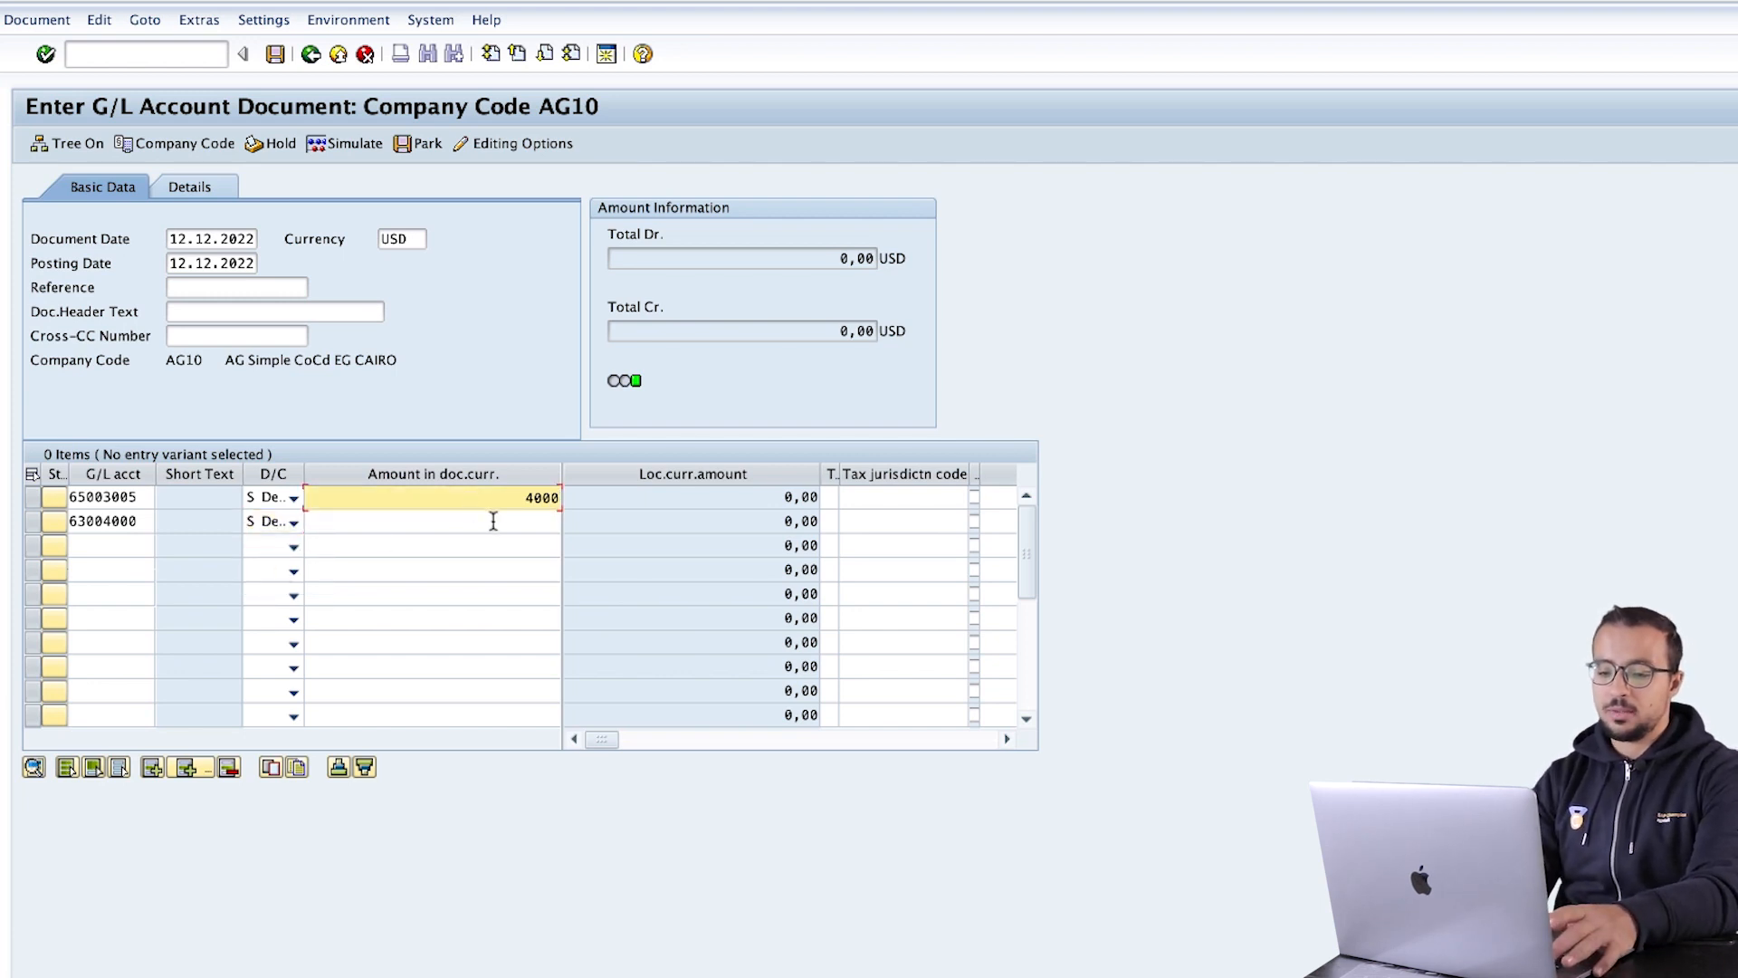
pyautogui.click(494, 523)
pyautogui.write('6000')
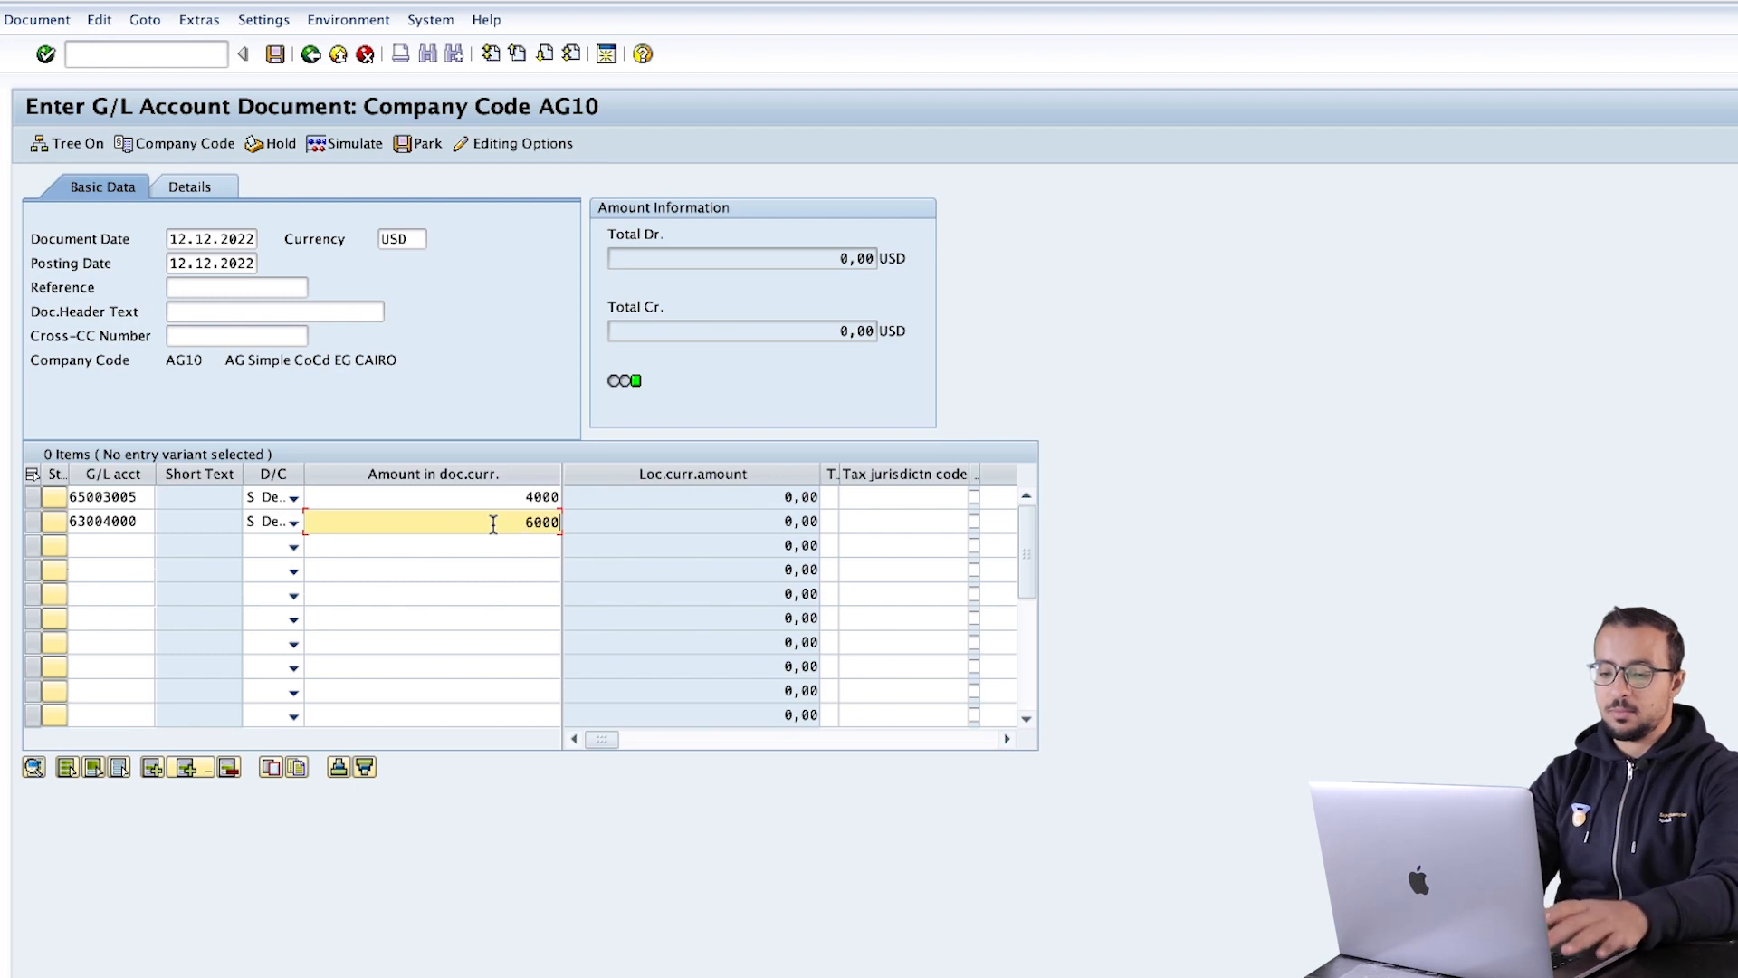
# Look up the investment order's number in the order display and assign that order to both debit line items.
pyautogui.click(1007, 739)
pyautogui.click(1007, 740)
pyautogui.click(1008, 739)
pyautogui.click(1007, 740)
pyautogui.click(1008, 740)
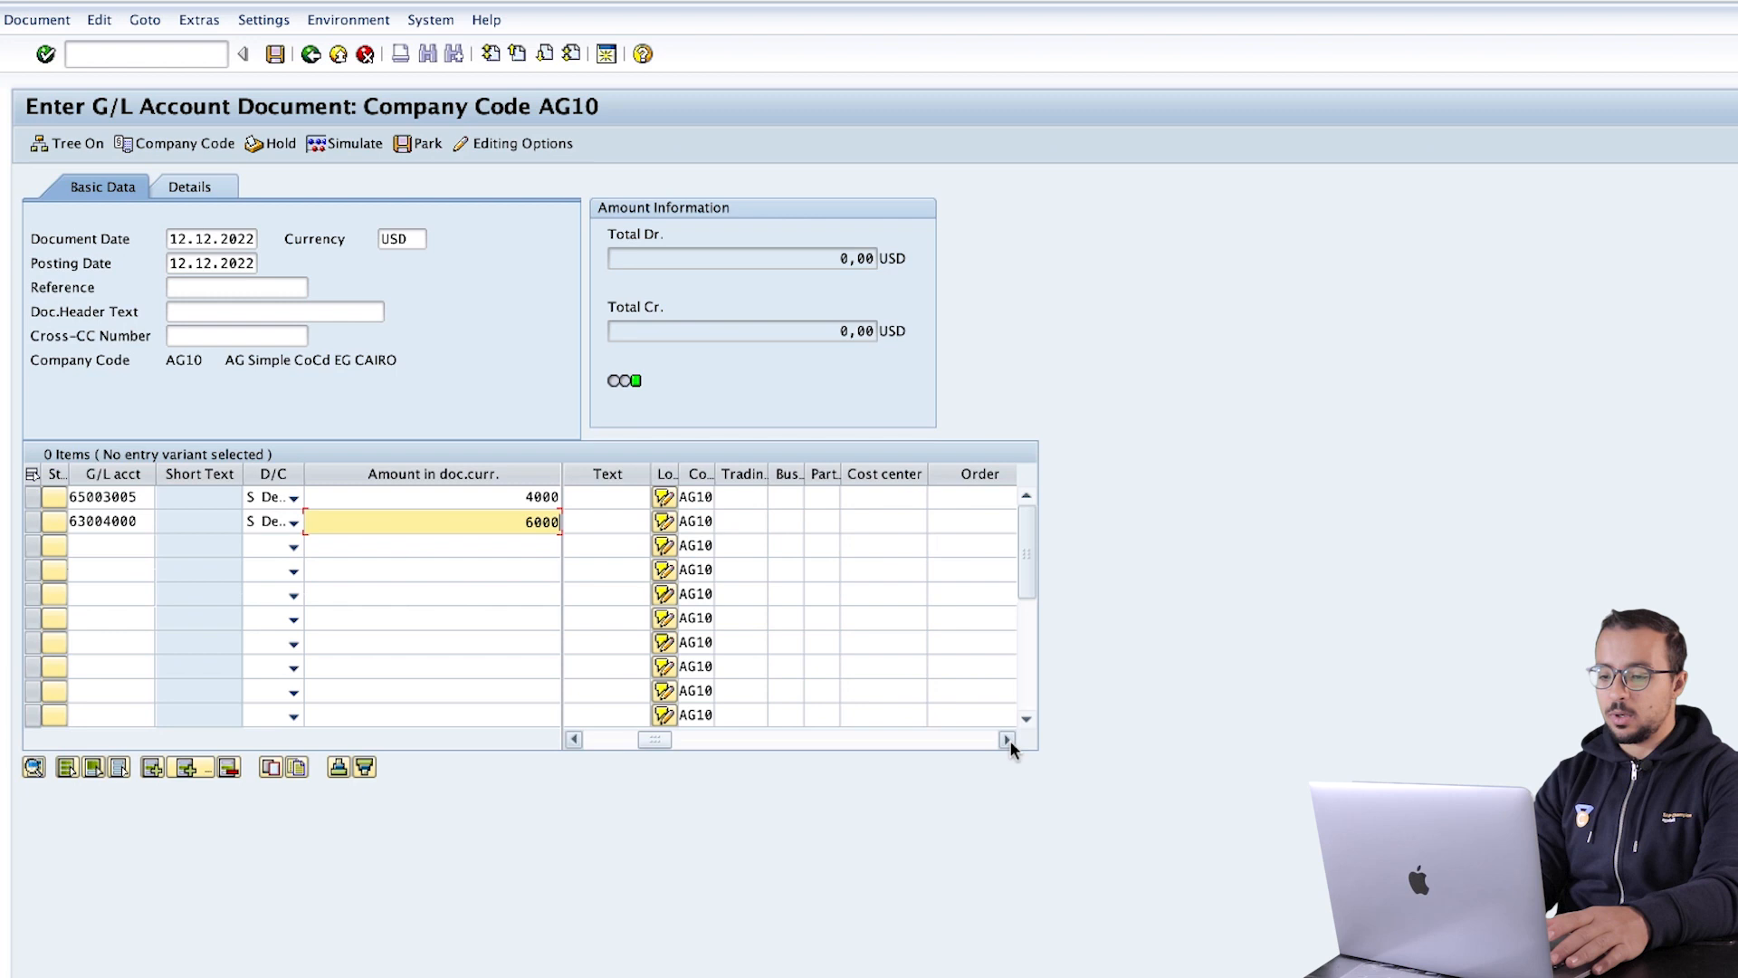
pyautogui.click(1007, 740)
pyautogui.click(847, 498)
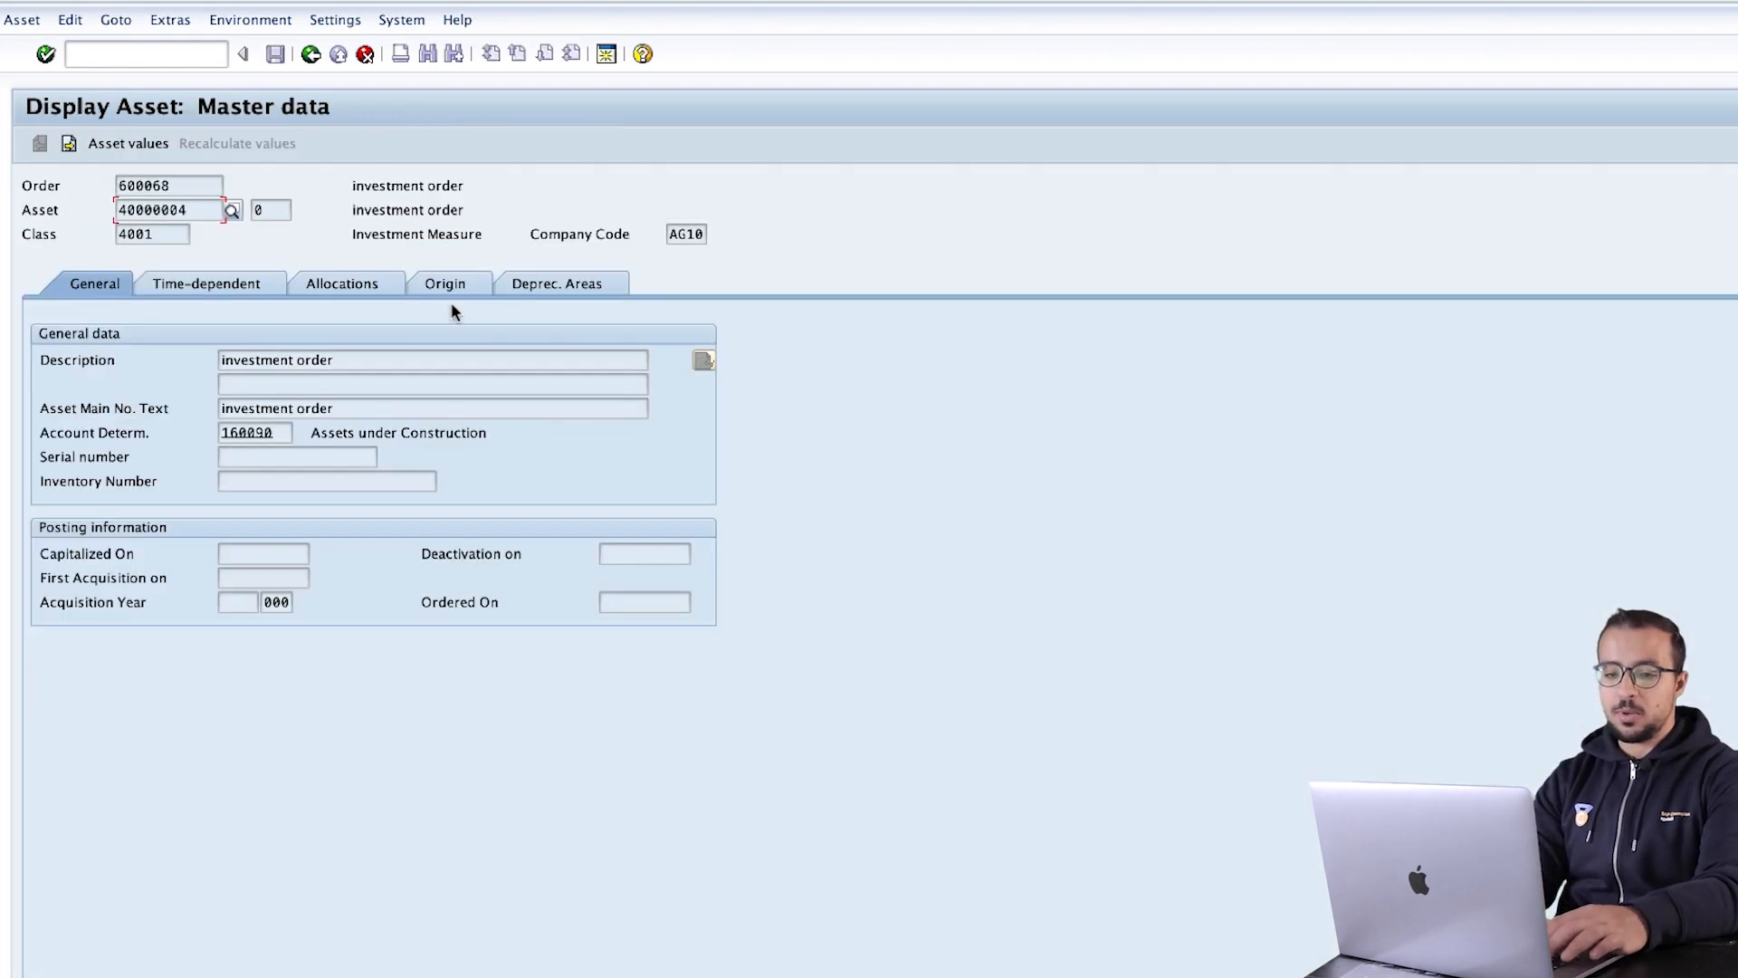
pyautogui.click(311, 55)
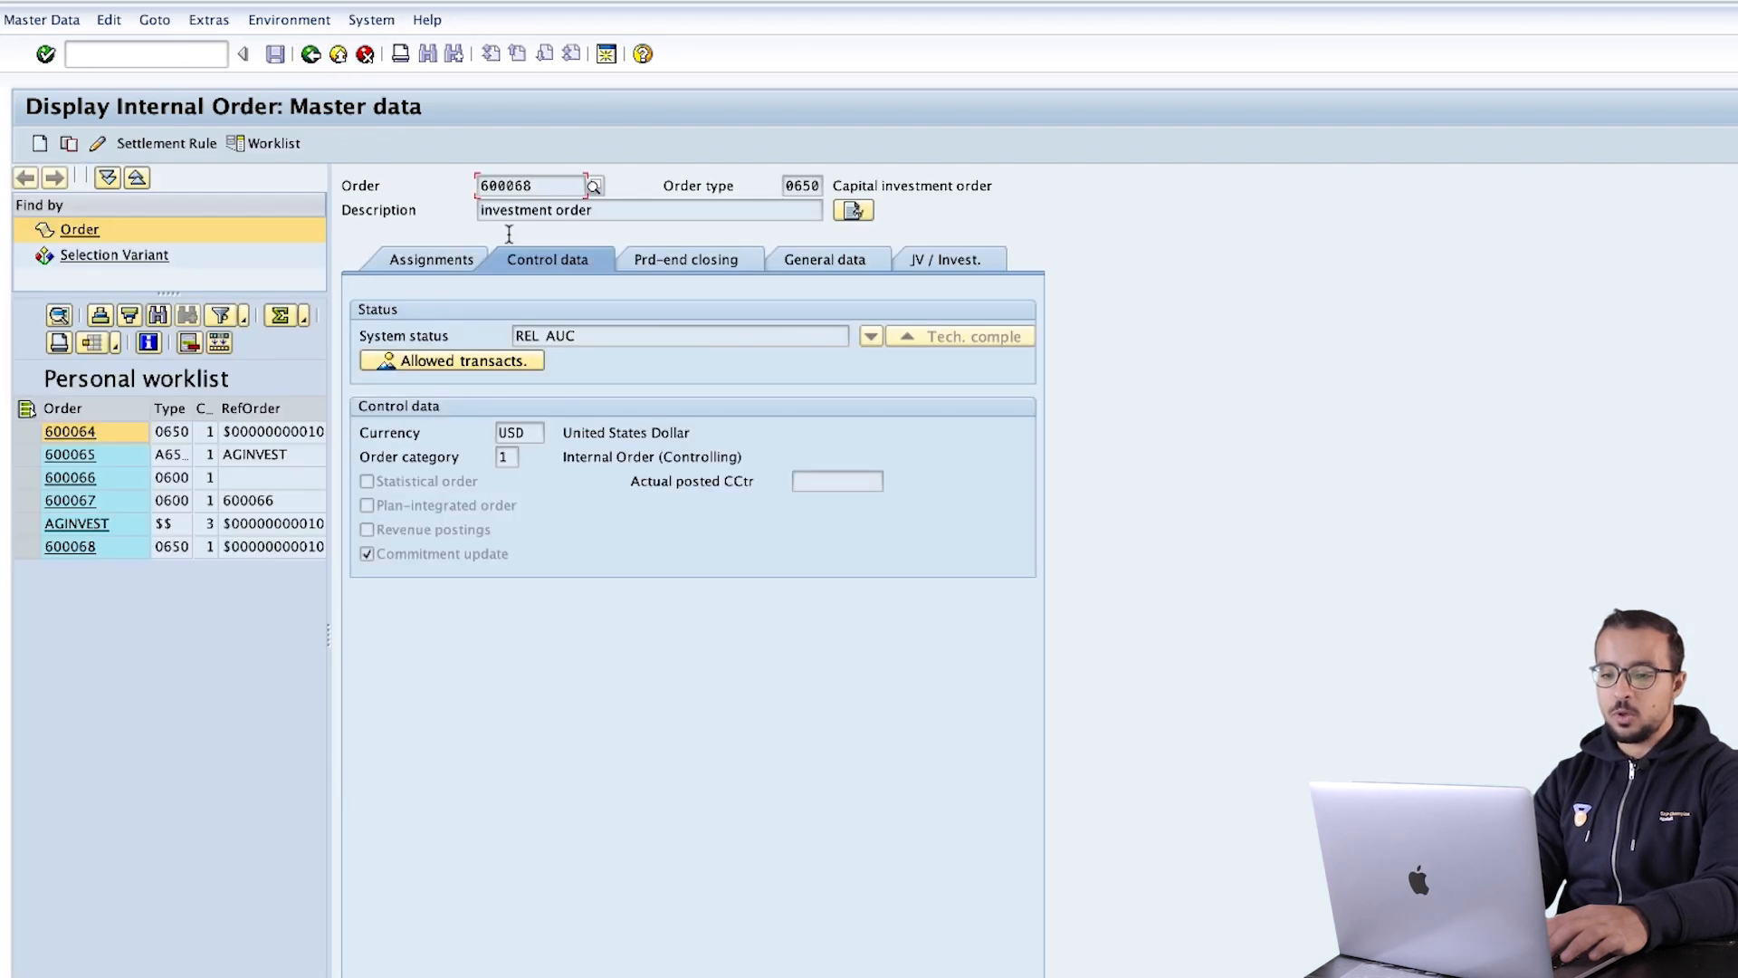
pyautogui.doubleClick(542, 186)
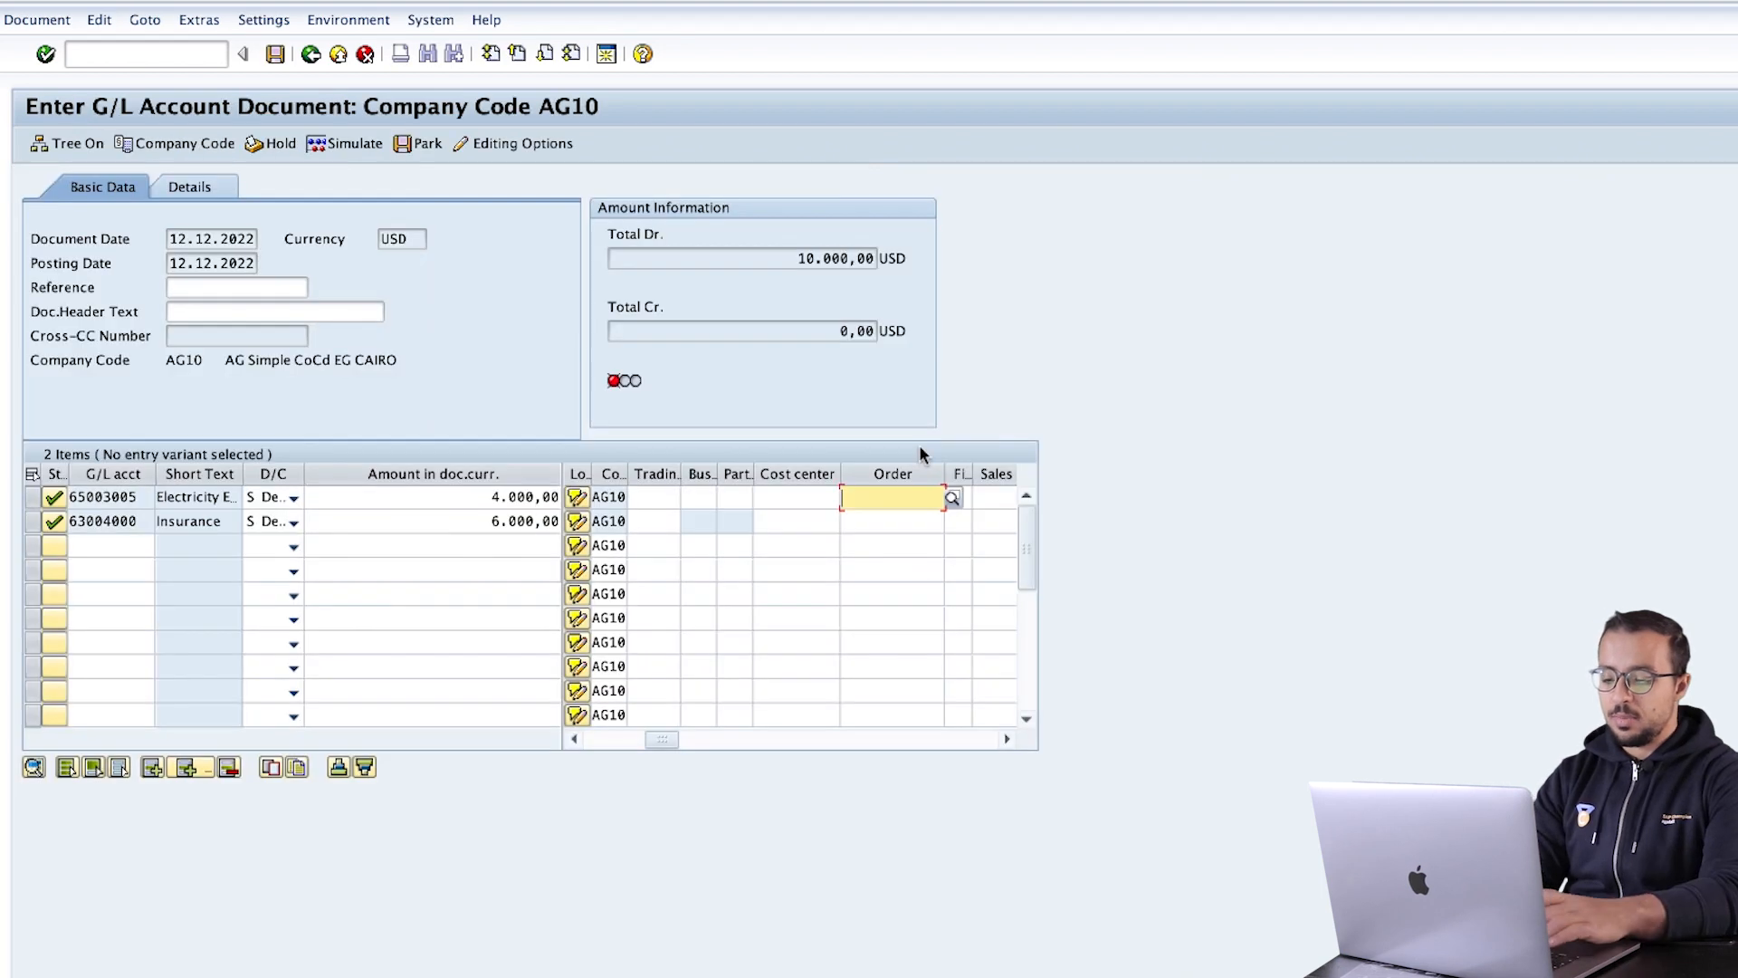
pyautogui.write('600068')
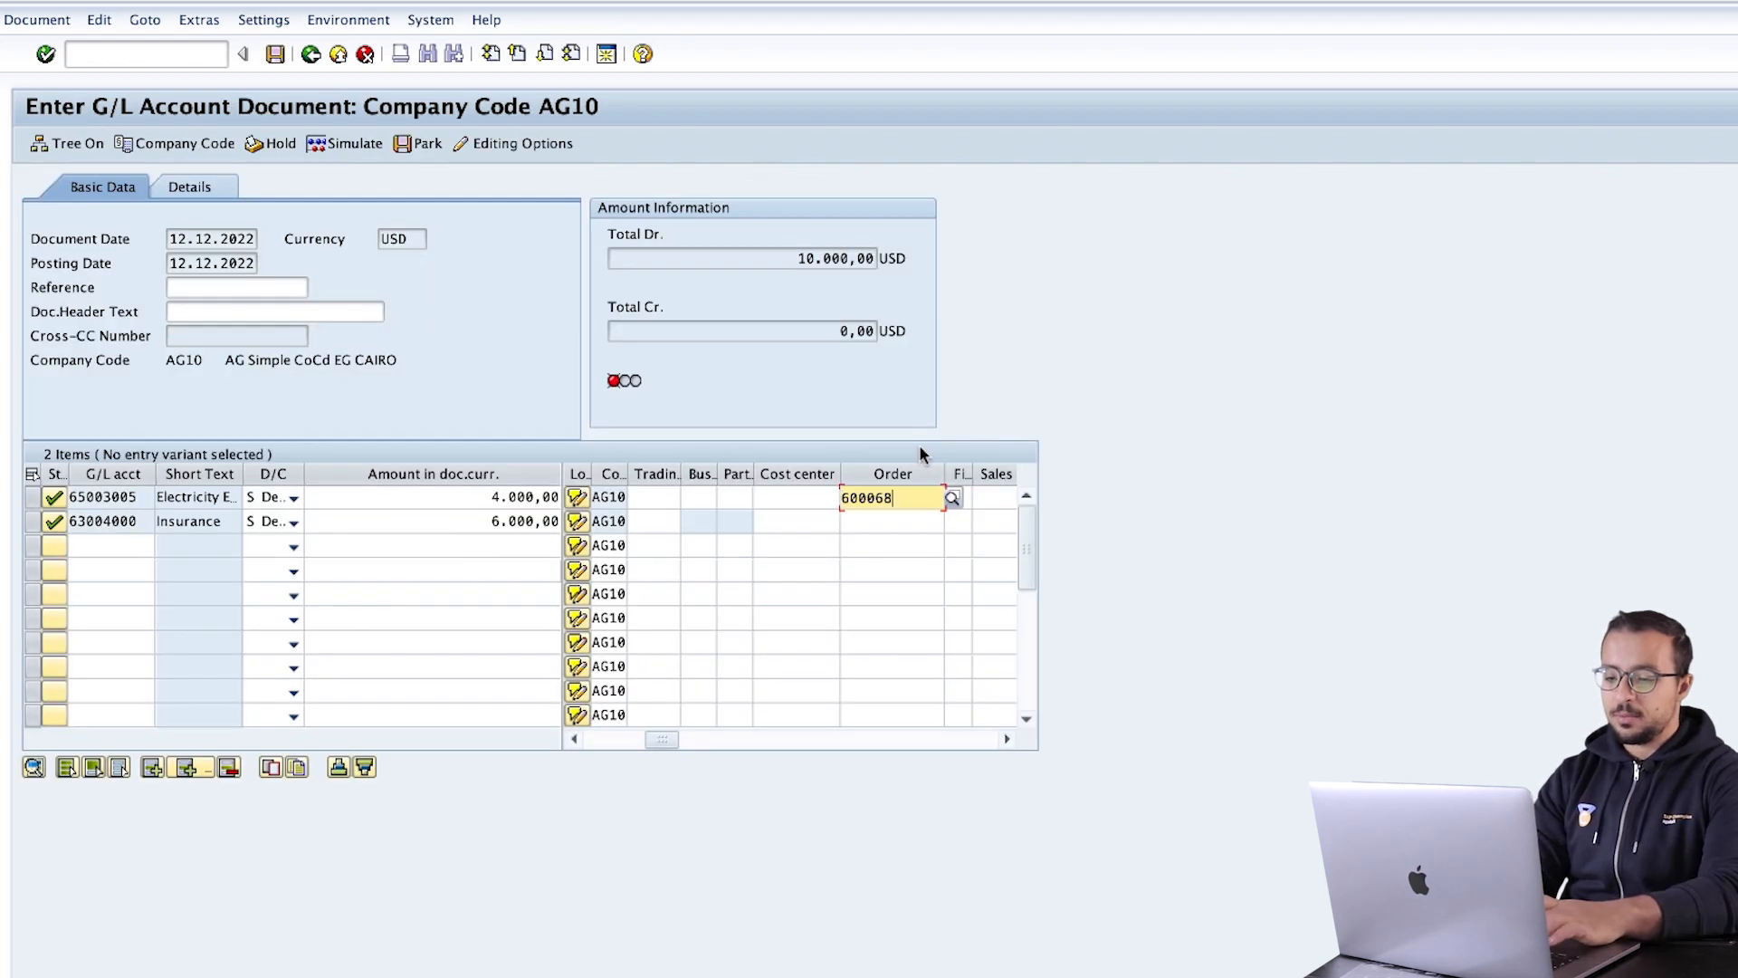
pyautogui.click(879, 523)
pyautogui.write('600068')
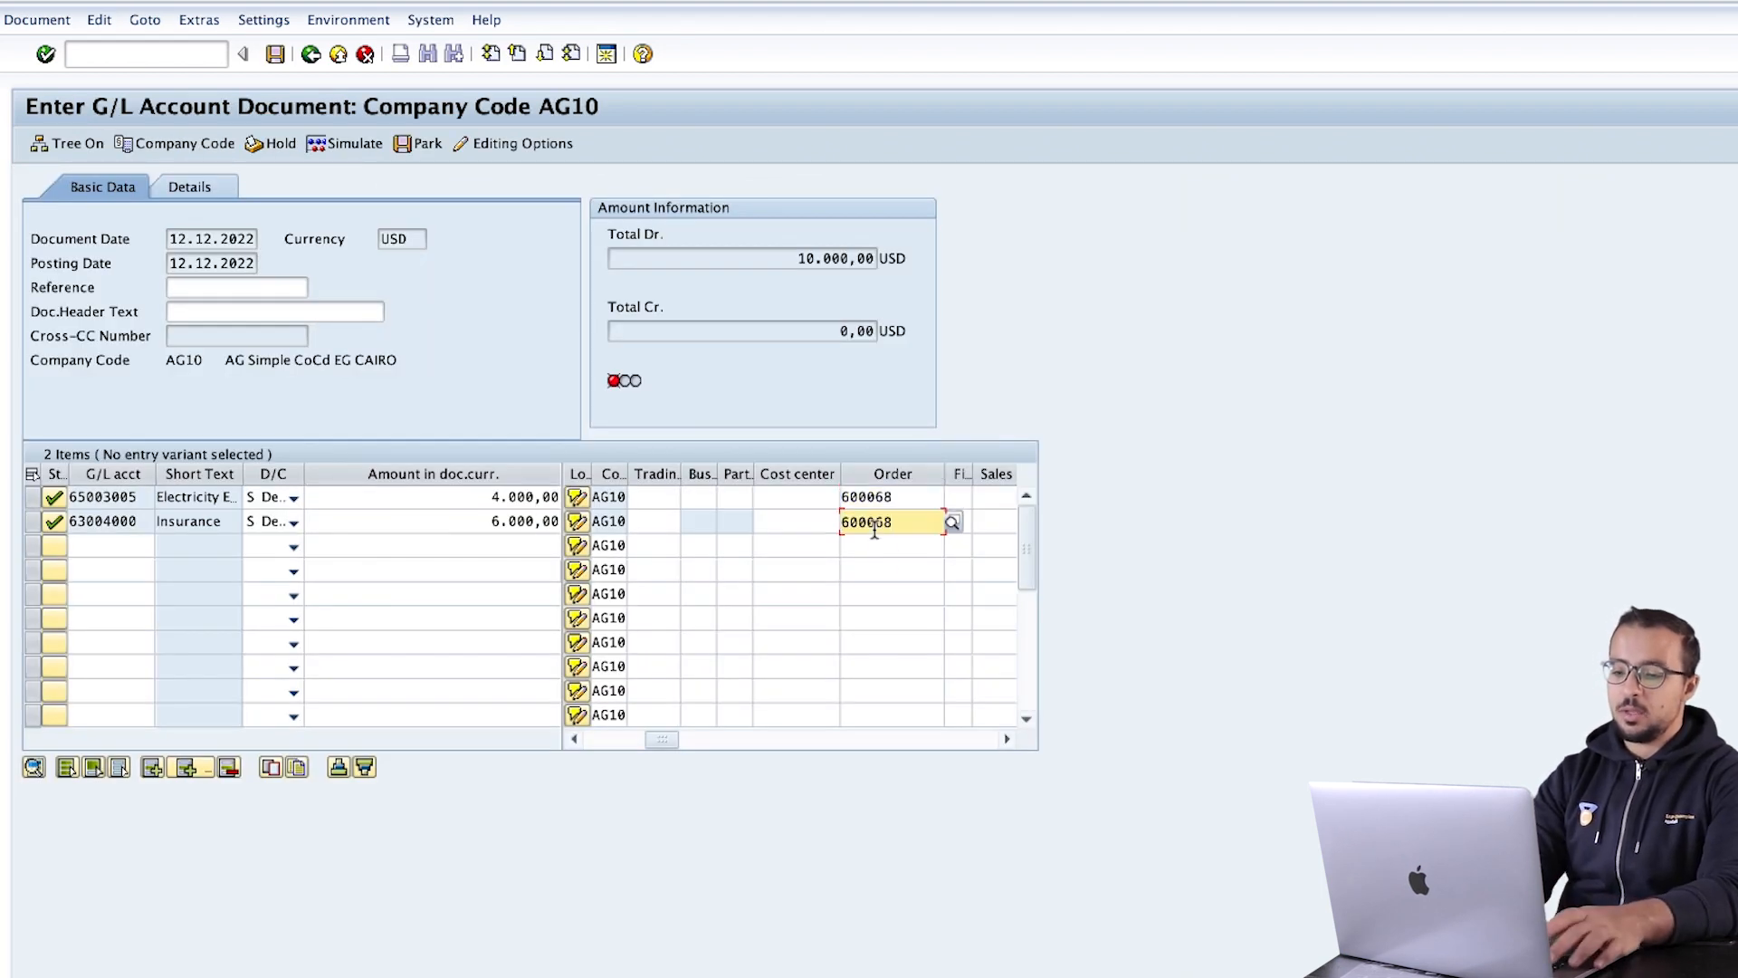
pyautogui.press('Return')
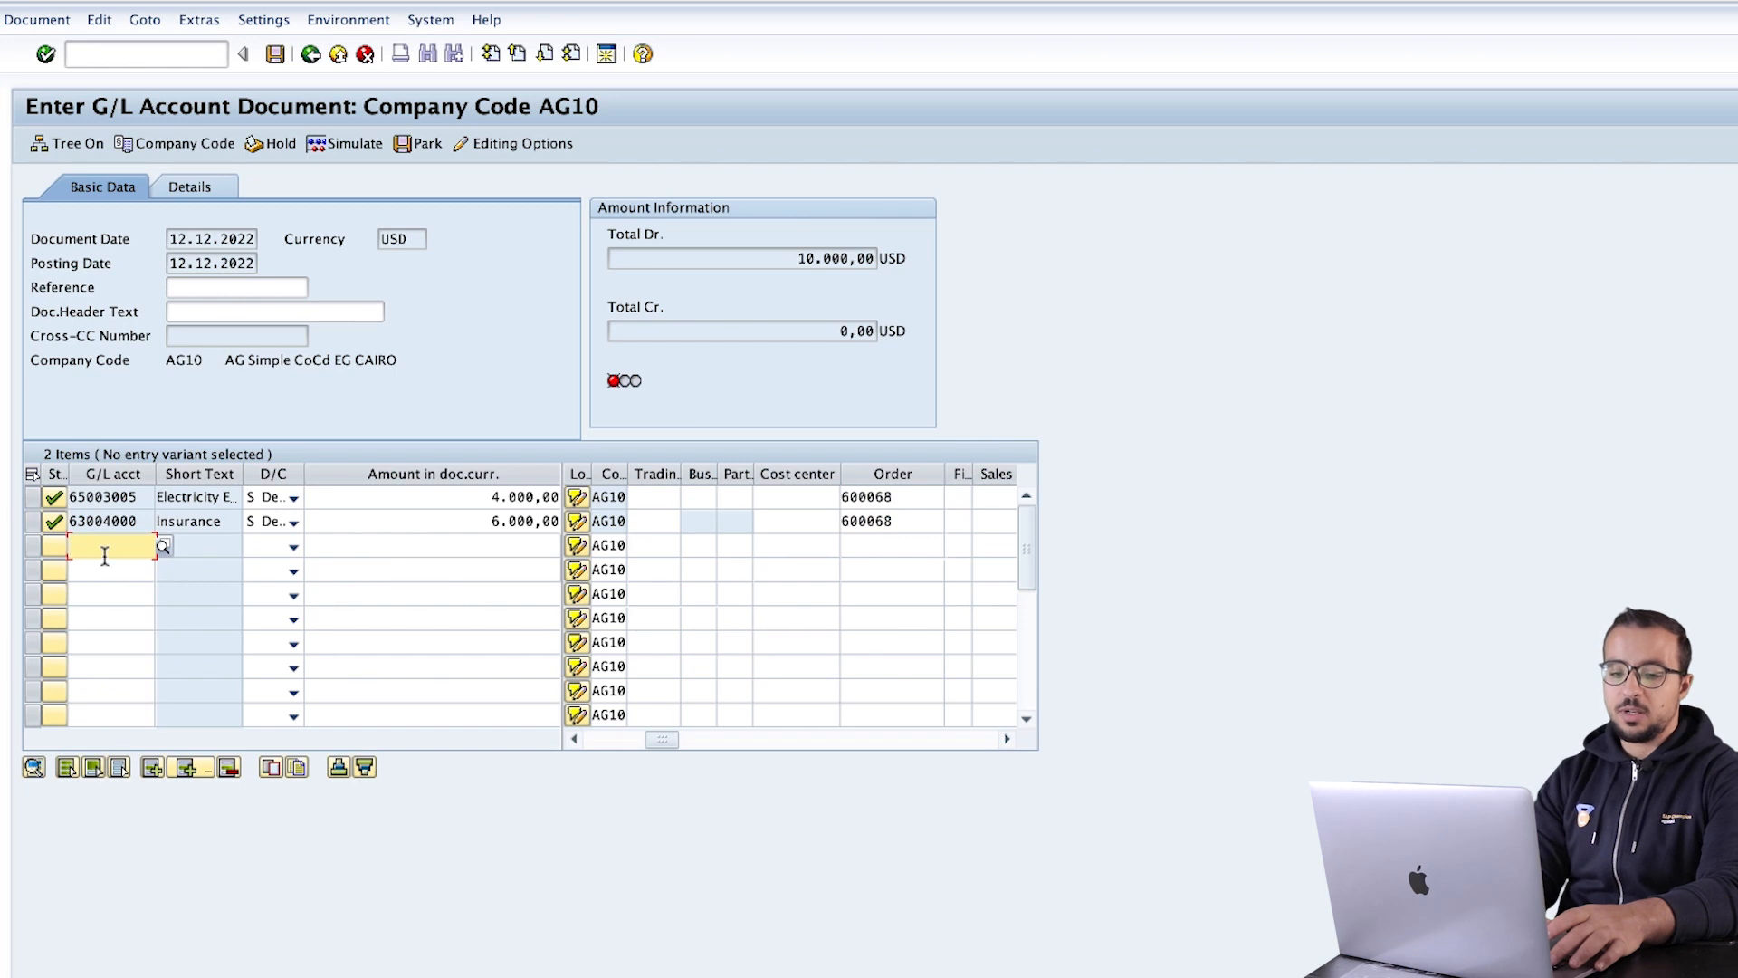
# Add a credit line of 10000 to bank G/L account 100000 and post the document.
pyautogui.write('100000')
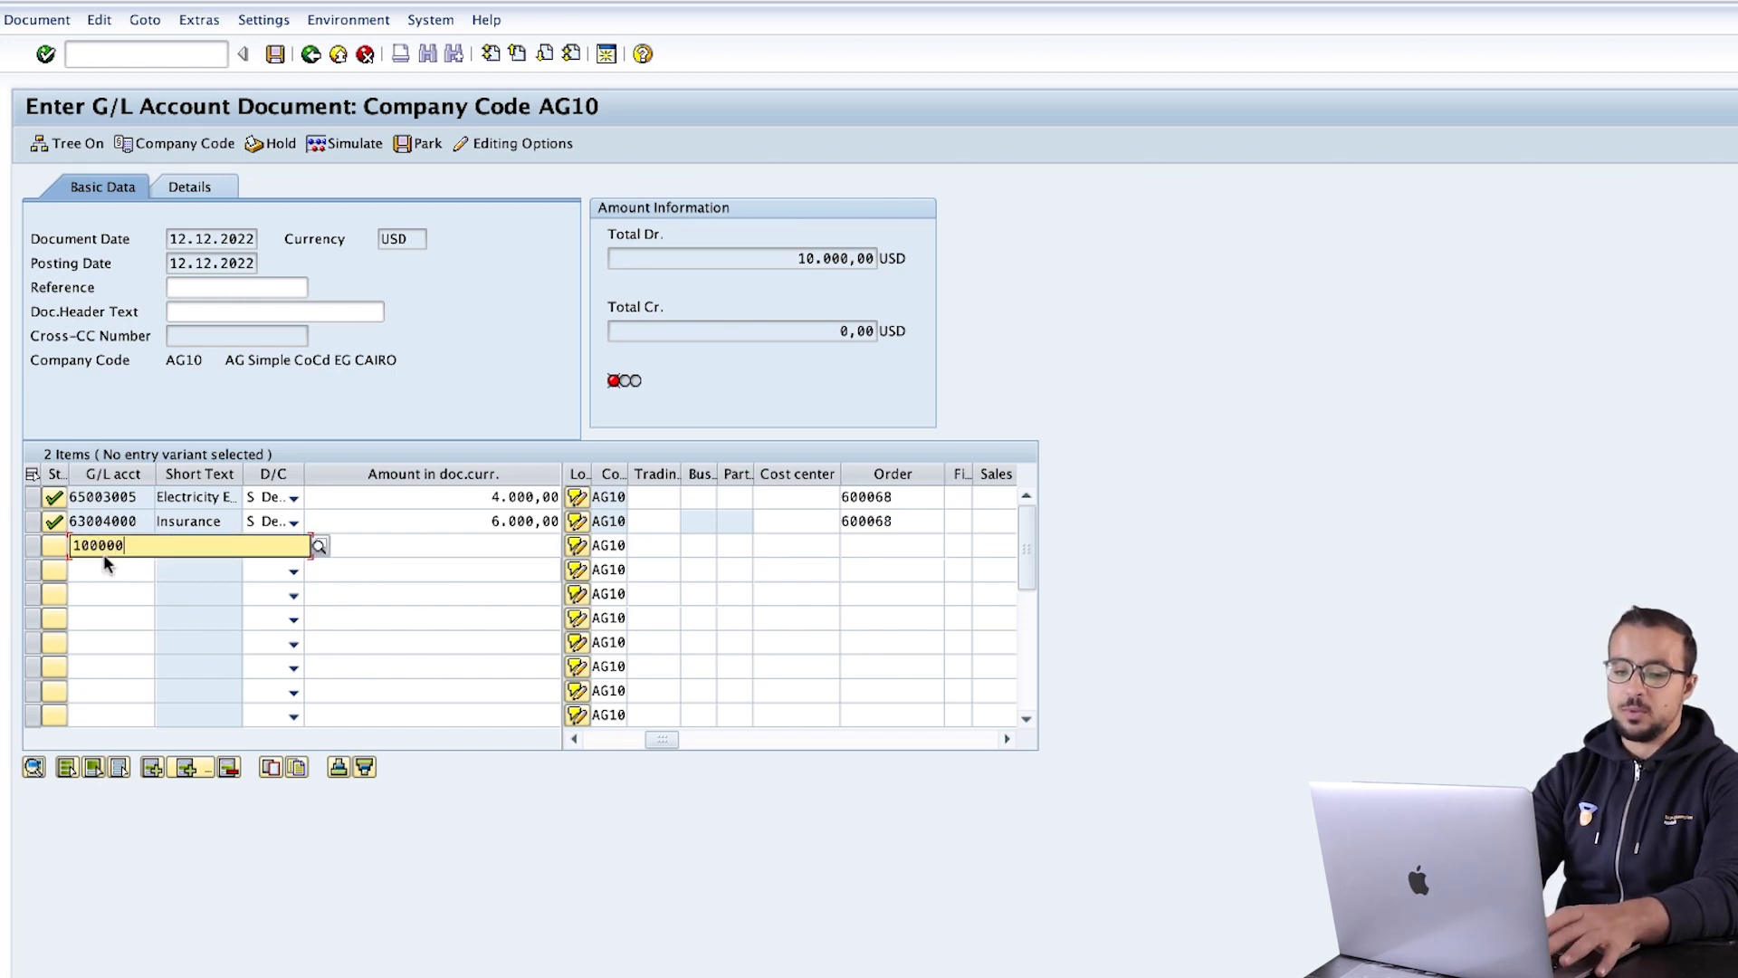
pyautogui.press('Return')
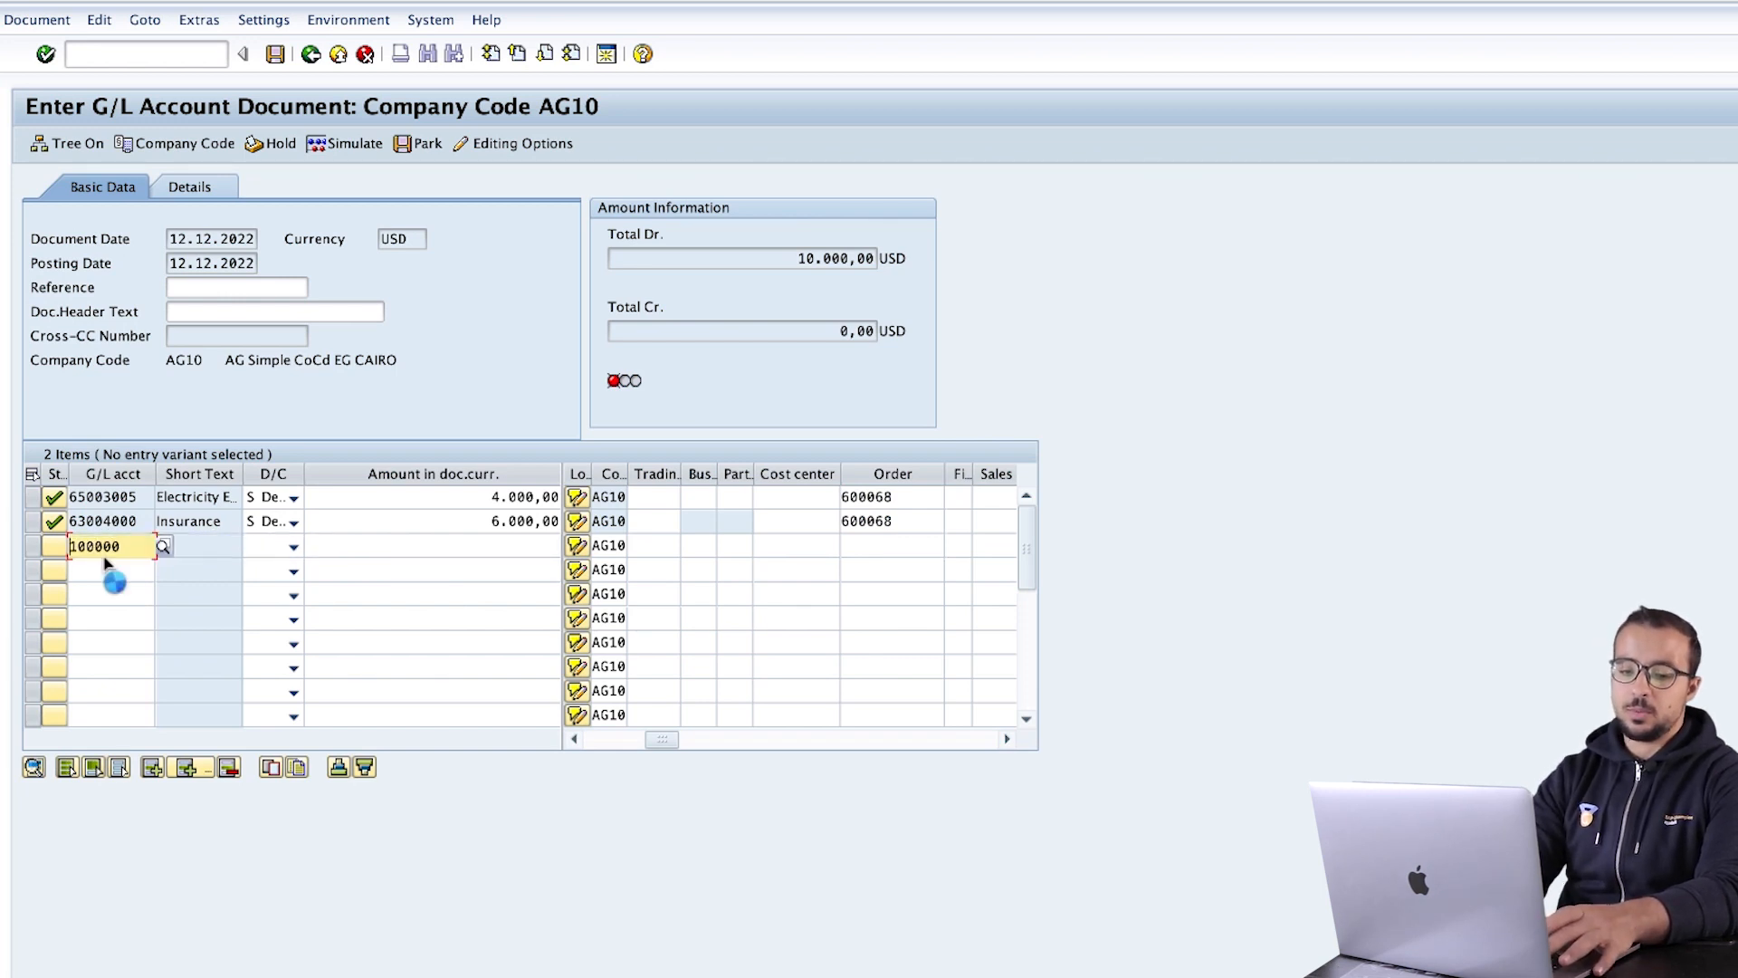
pyautogui.click(358, 541)
pyautogui.write('10000')
pyautogui.press('Return')
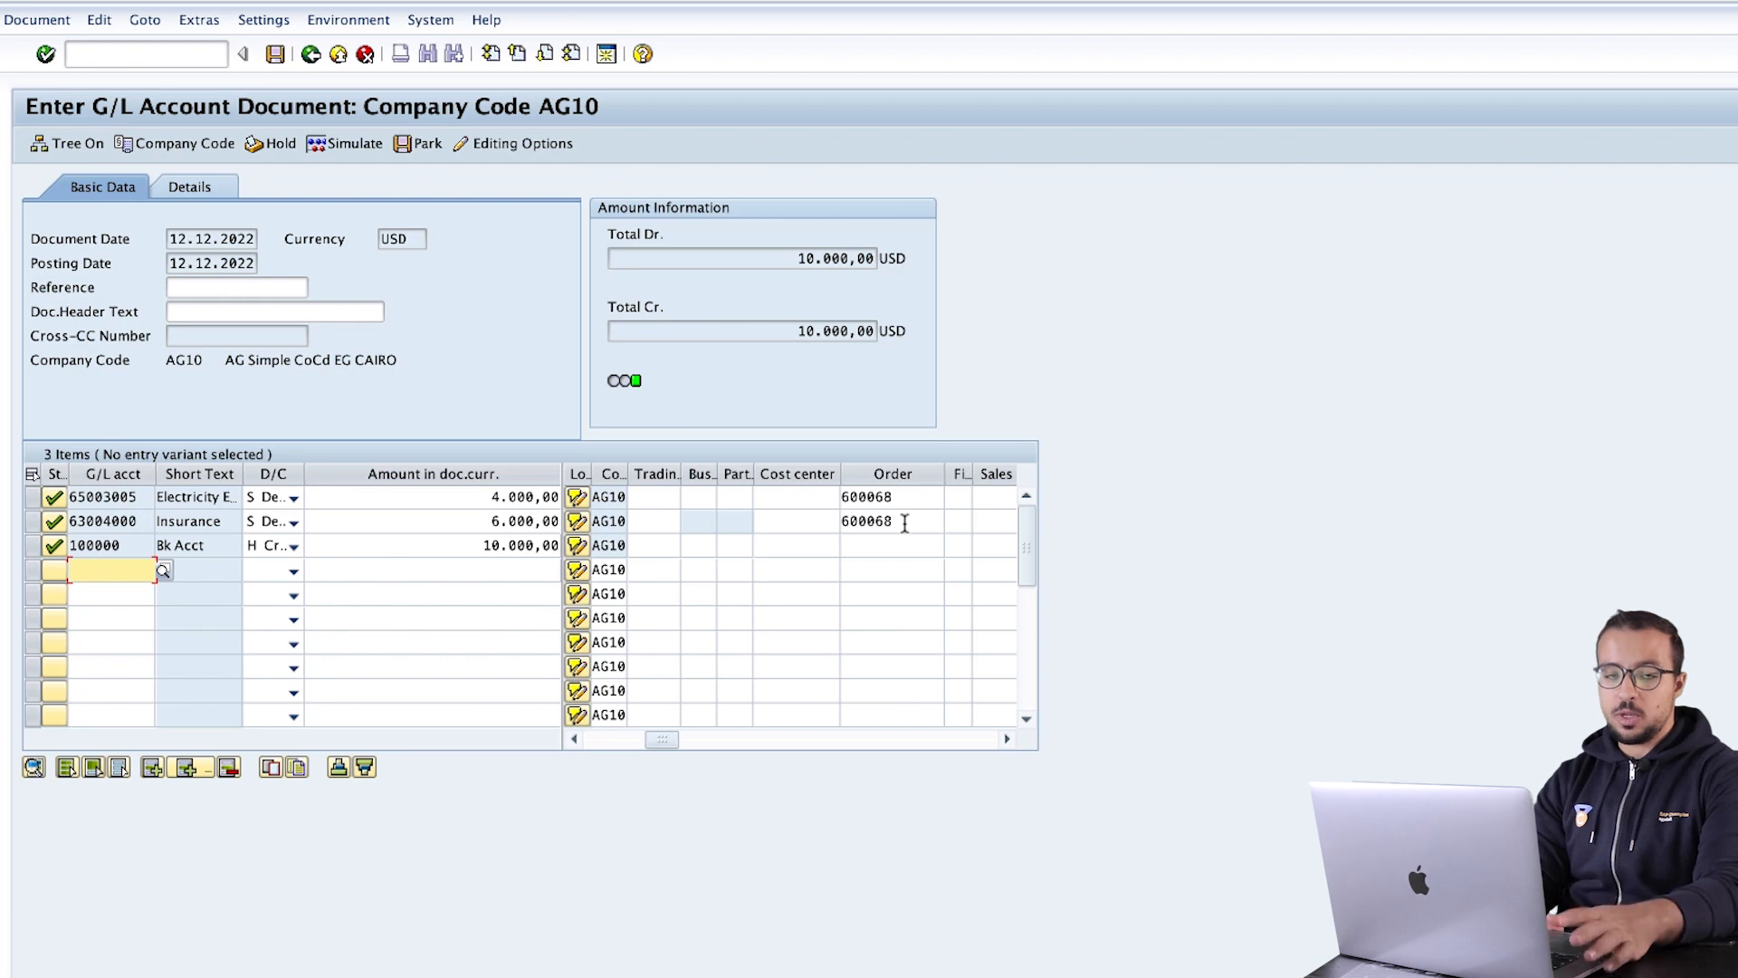
pyautogui.click(275, 55)
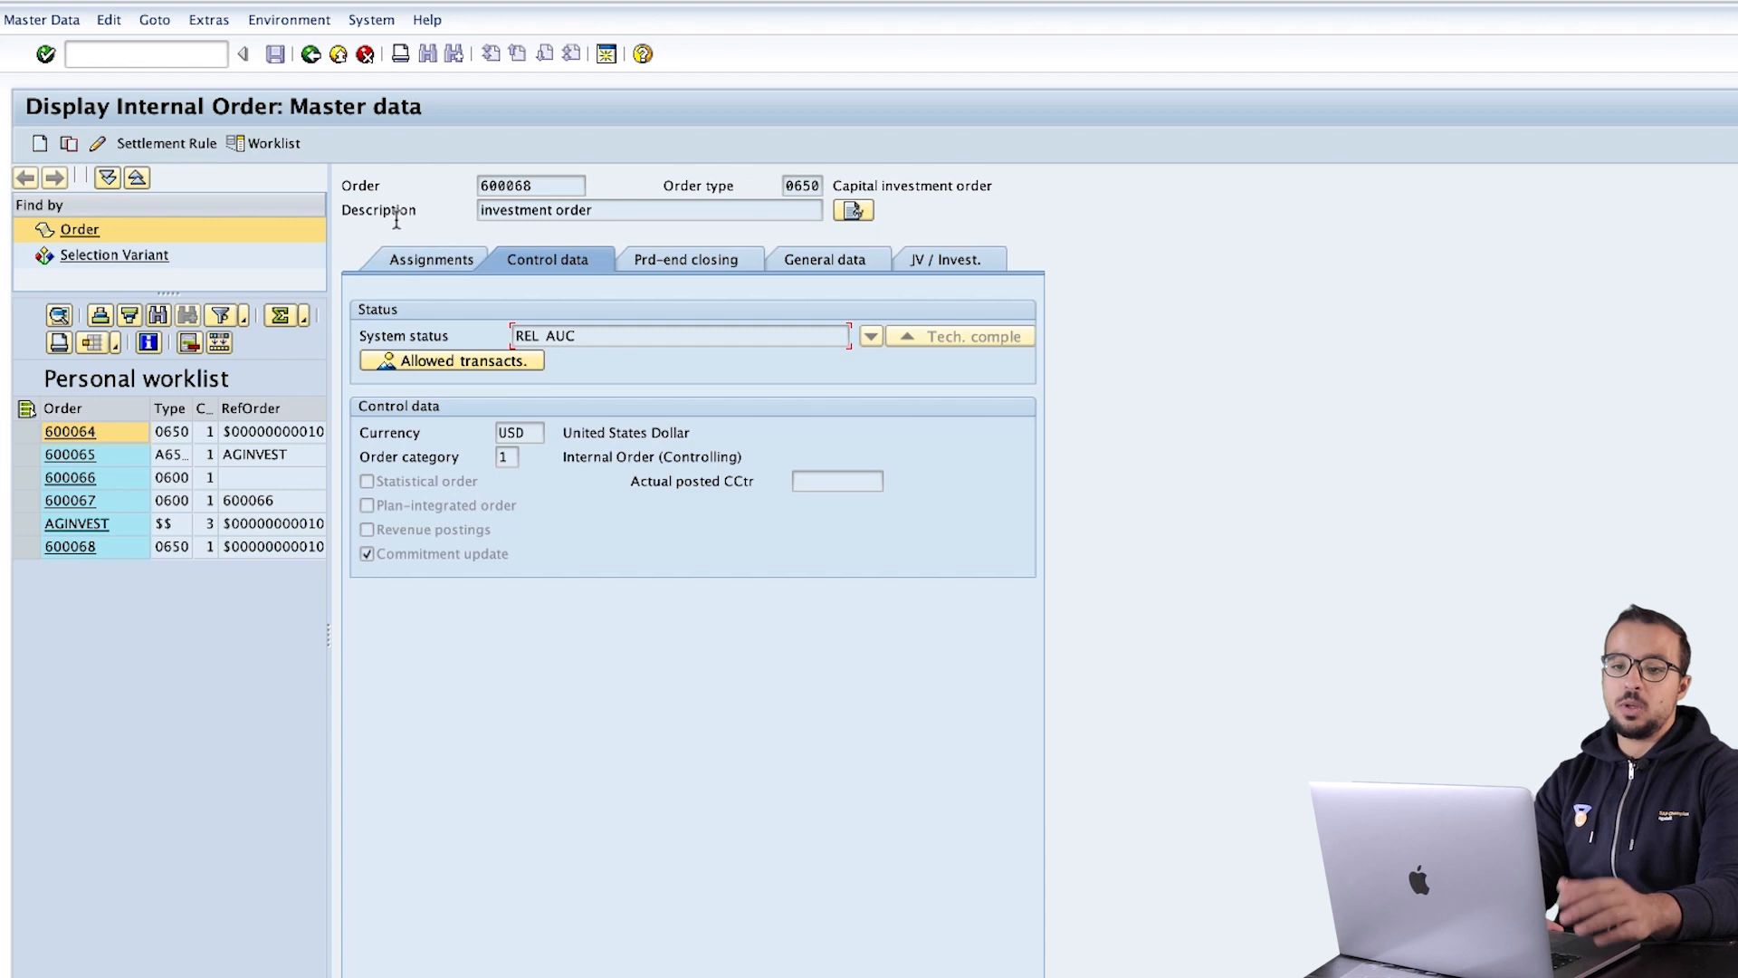
# Open the investment order's cost analysis and examine the plan costs, actual costs and variance for its cost elements.
pyautogui.click(216, 23)
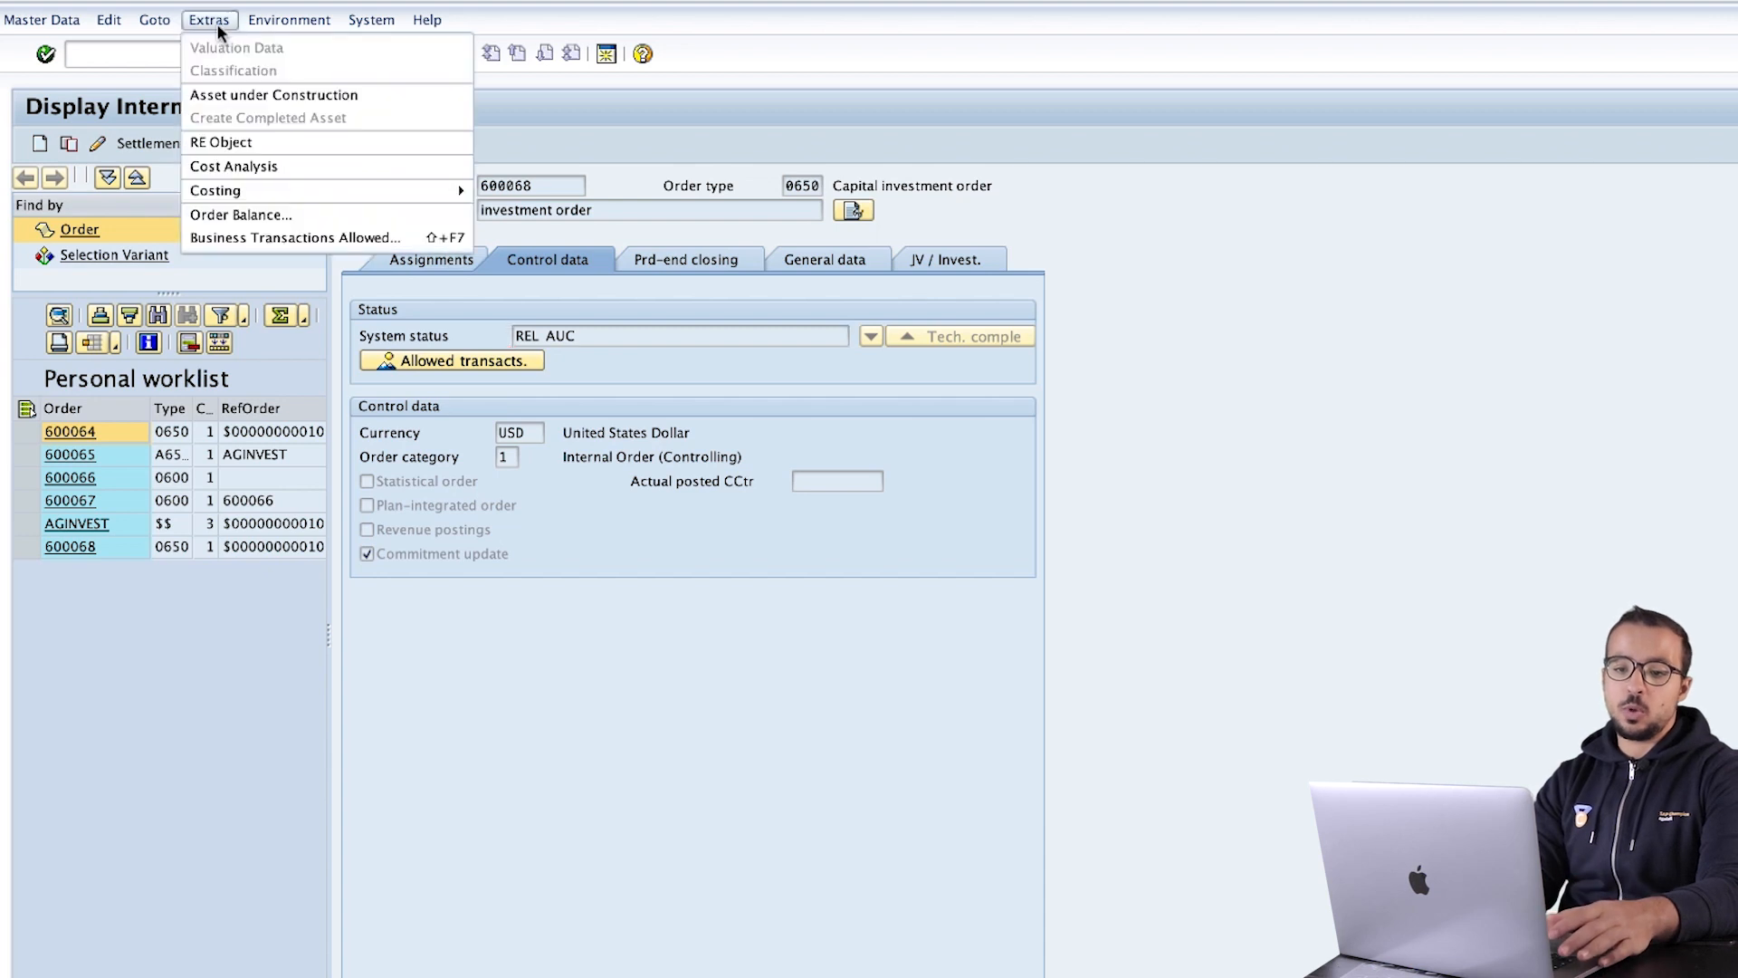
pyautogui.click(250, 166)
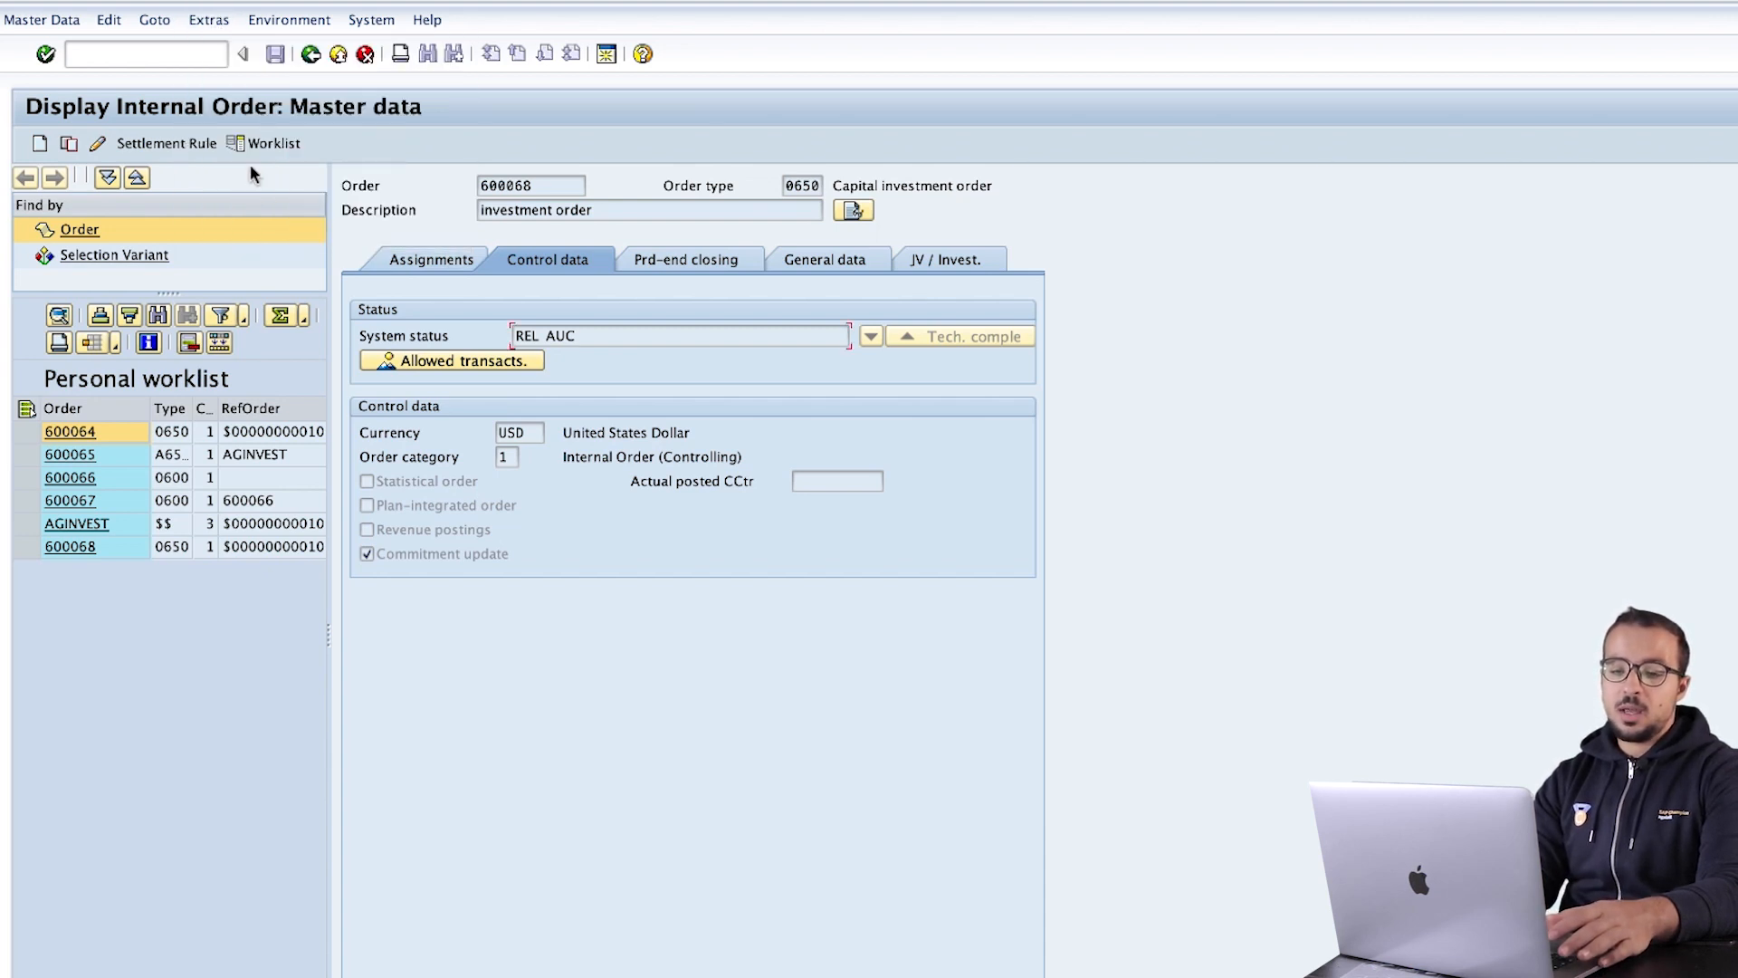
pyautogui.click(546, 348)
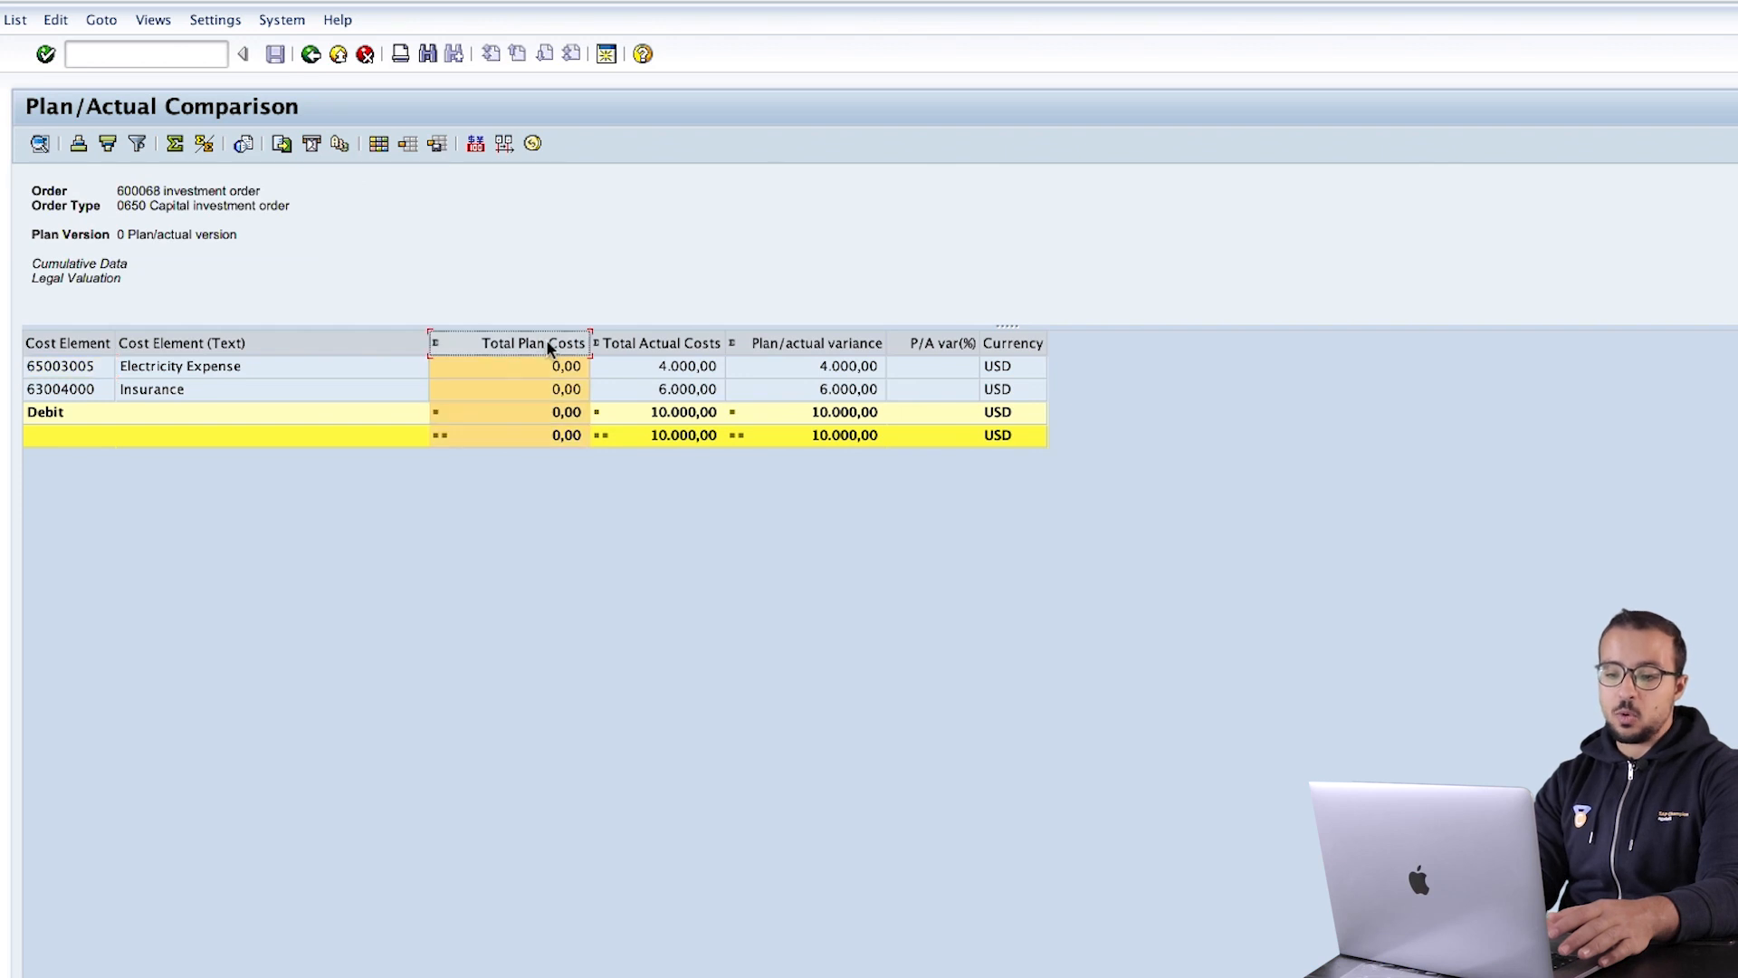
pyautogui.click(672, 344)
pyautogui.click(784, 342)
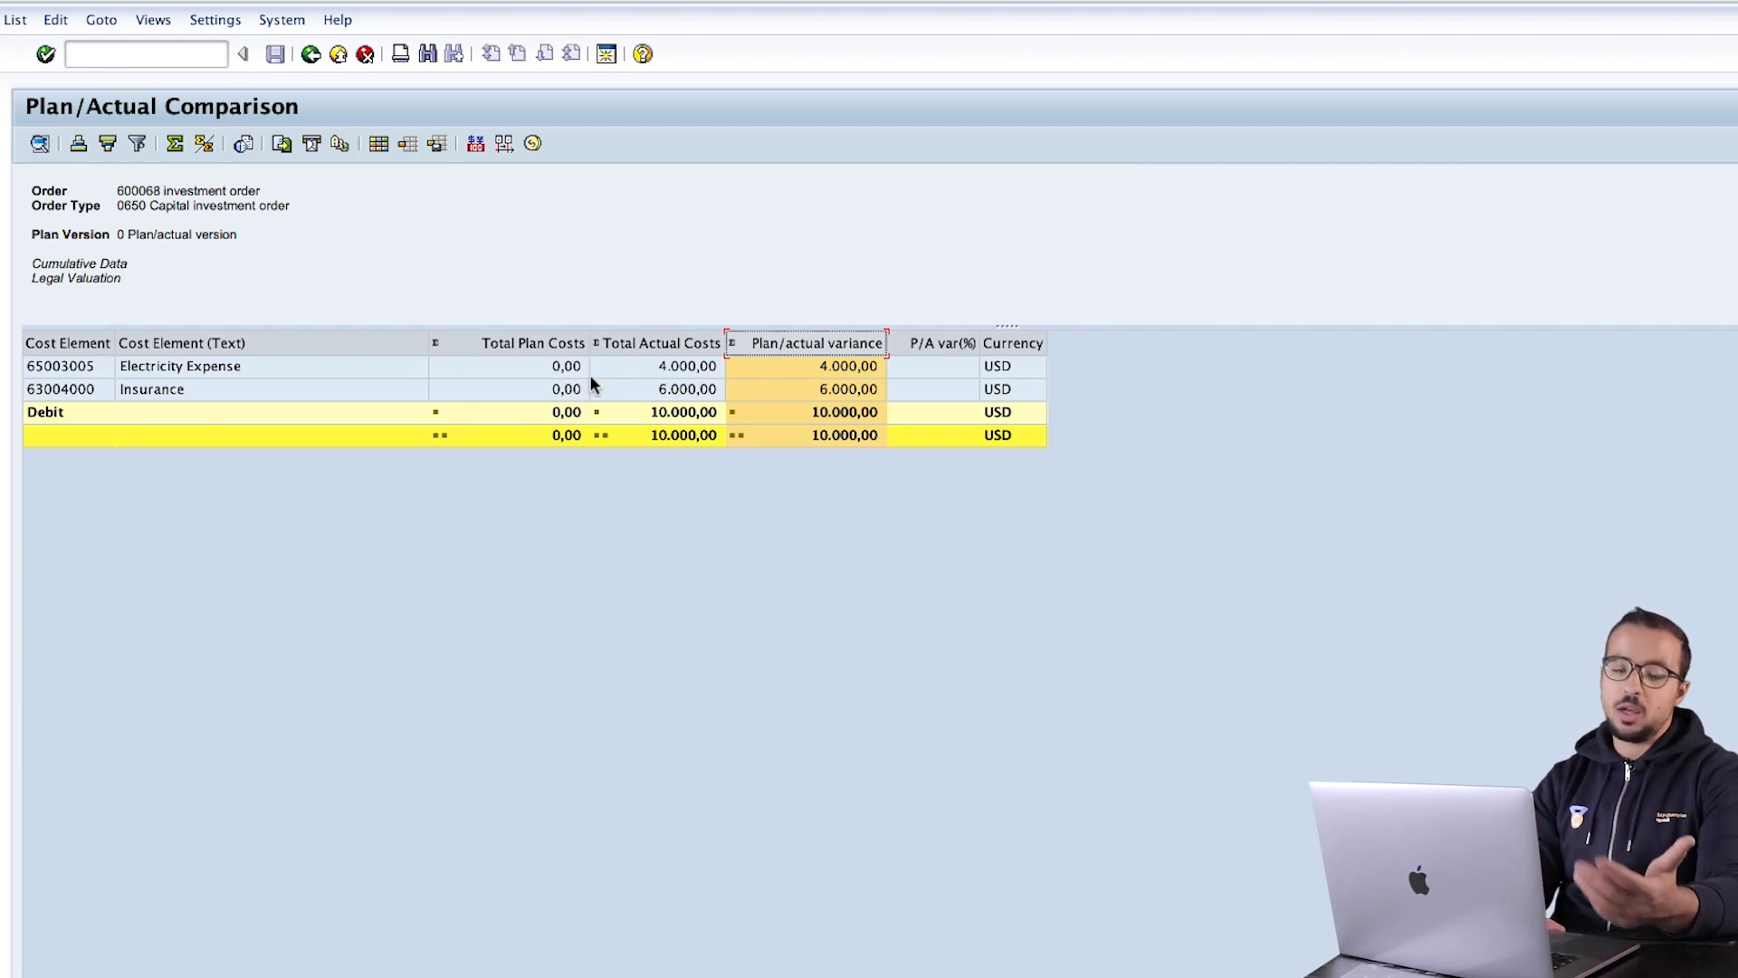
pyautogui.click(557, 349)
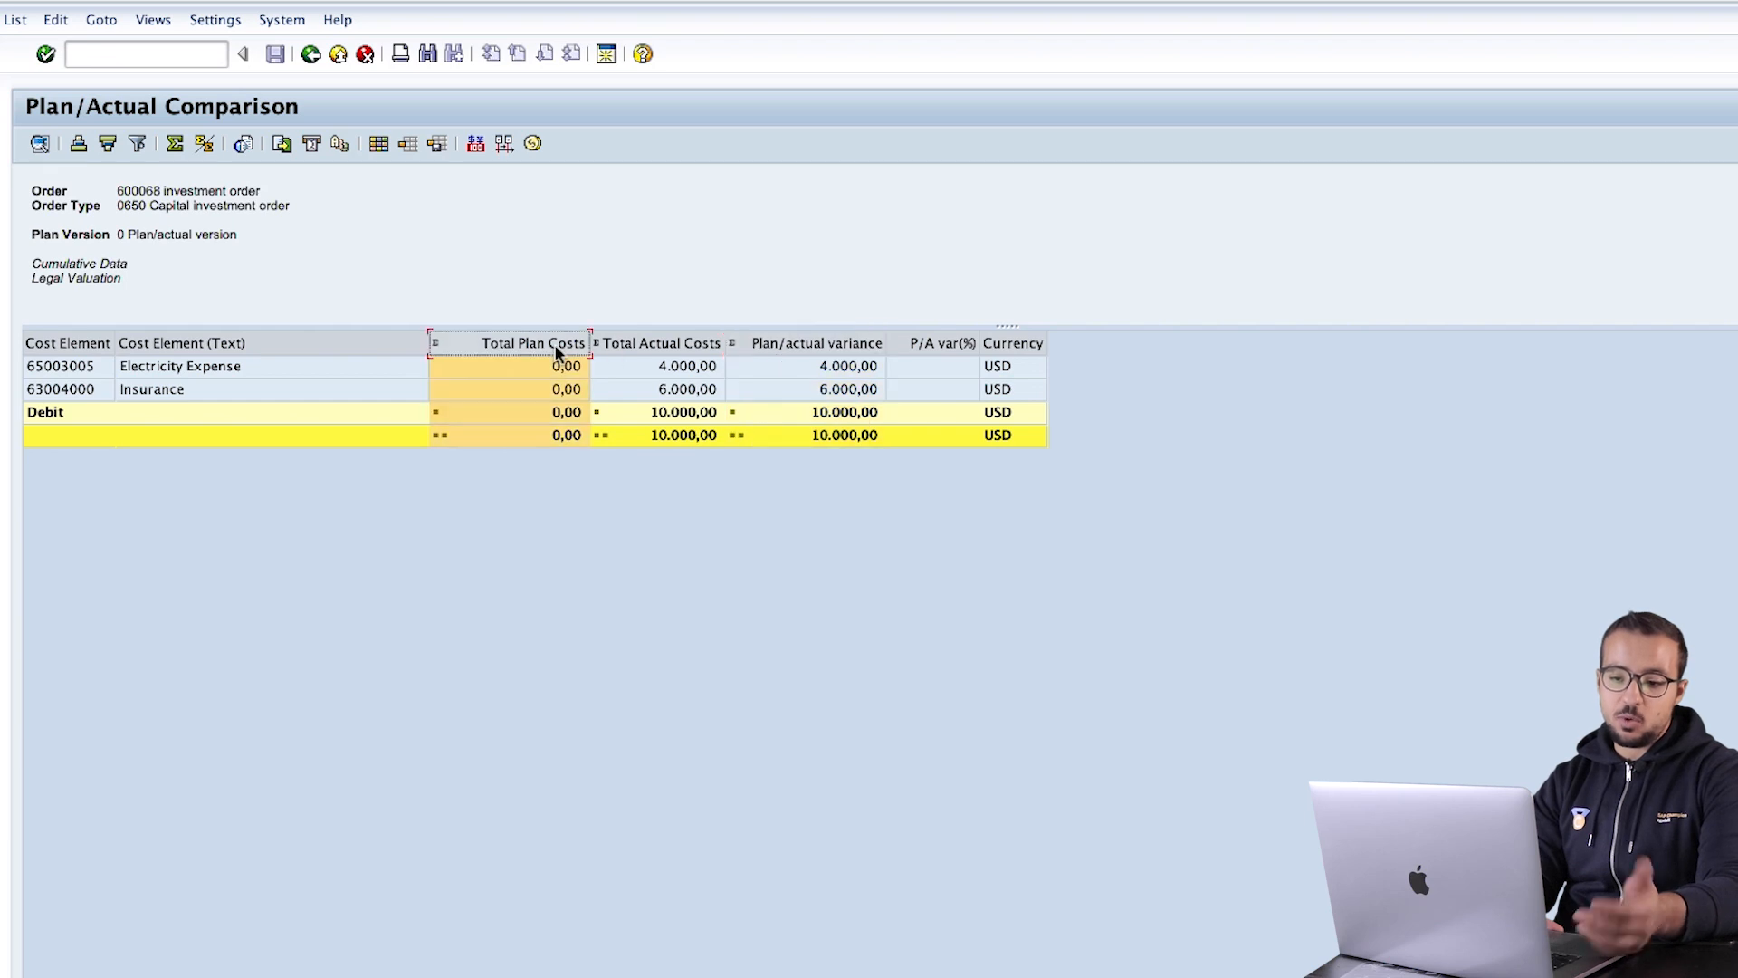
pyautogui.click(679, 347)
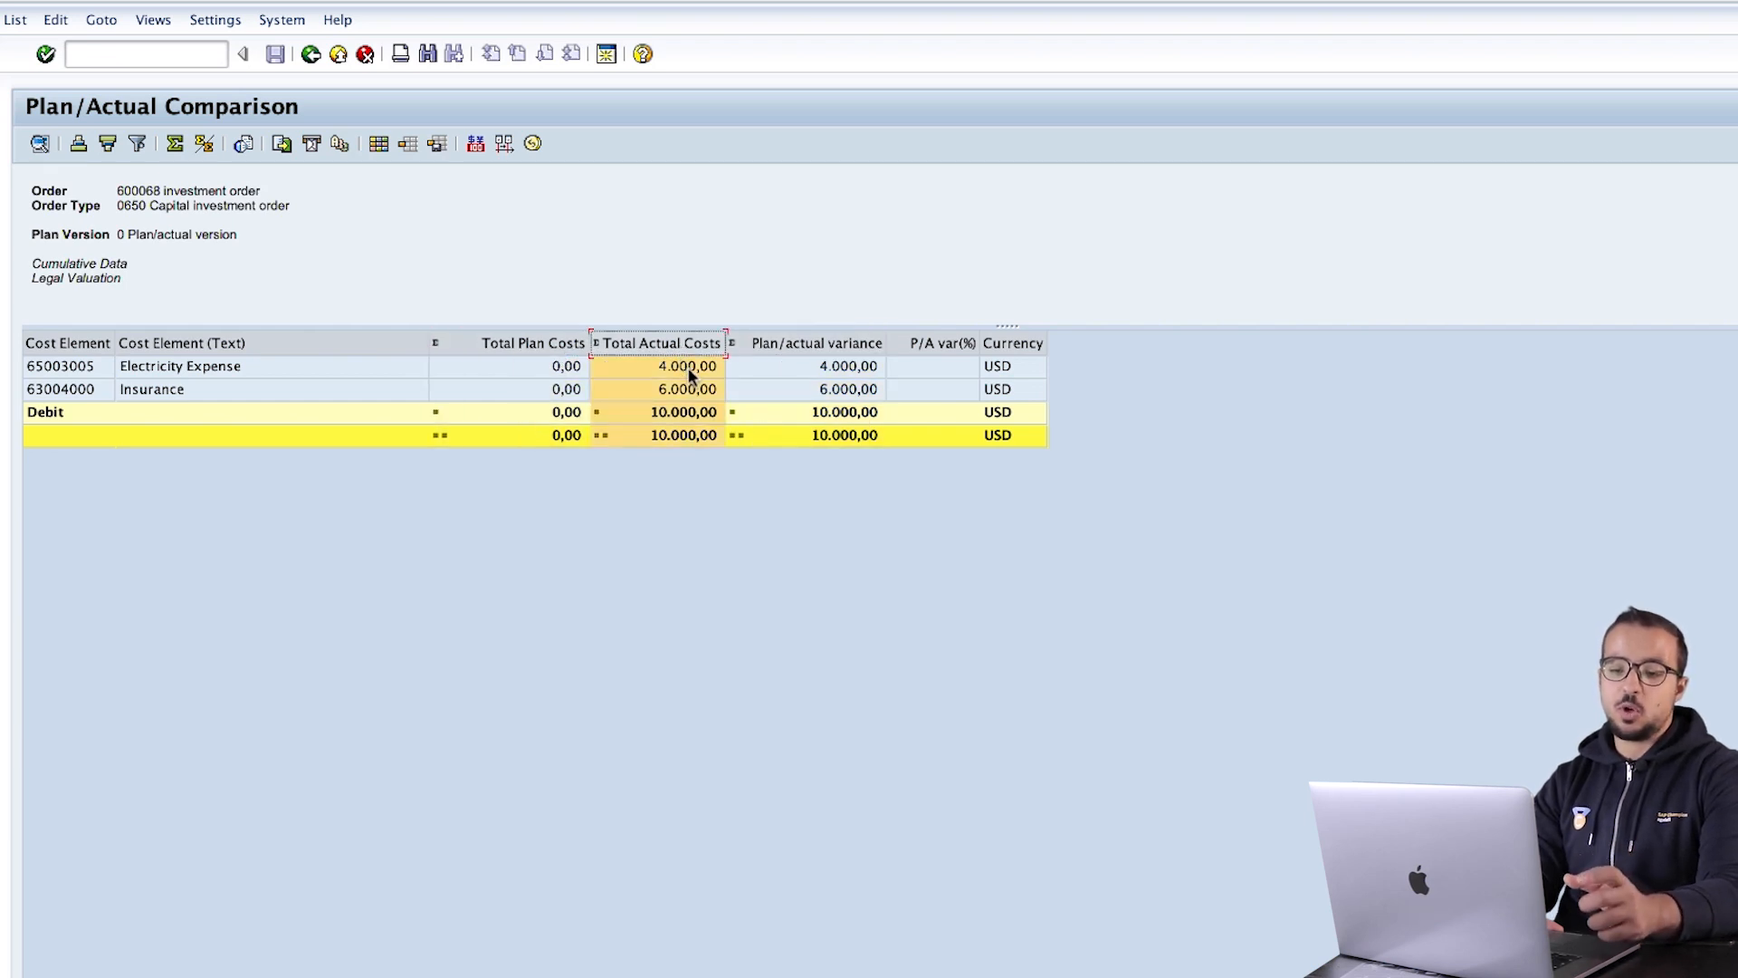
pyautogui.click(689, 371)
pyautogui.click(90, 364)
pyautogui.click(88, 390)
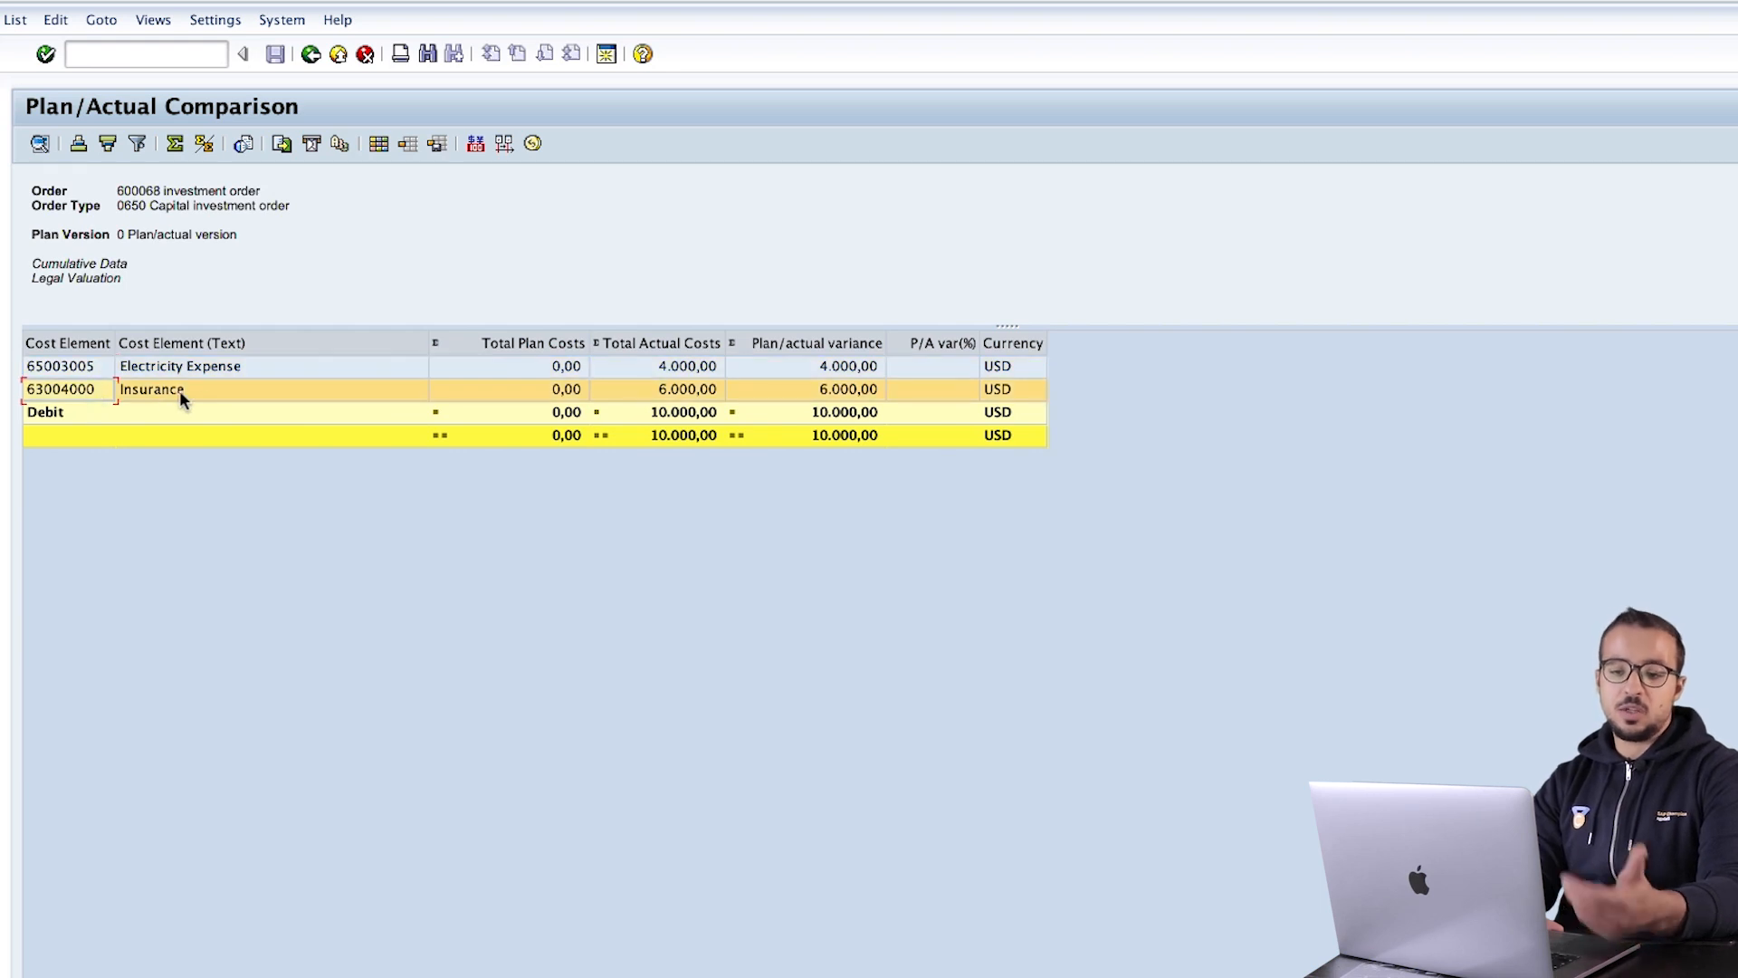
# Drill down from the Electricity Expense cost element to its actual line item and source document, and check the bank account line.
pyautogui.click(88, 367)
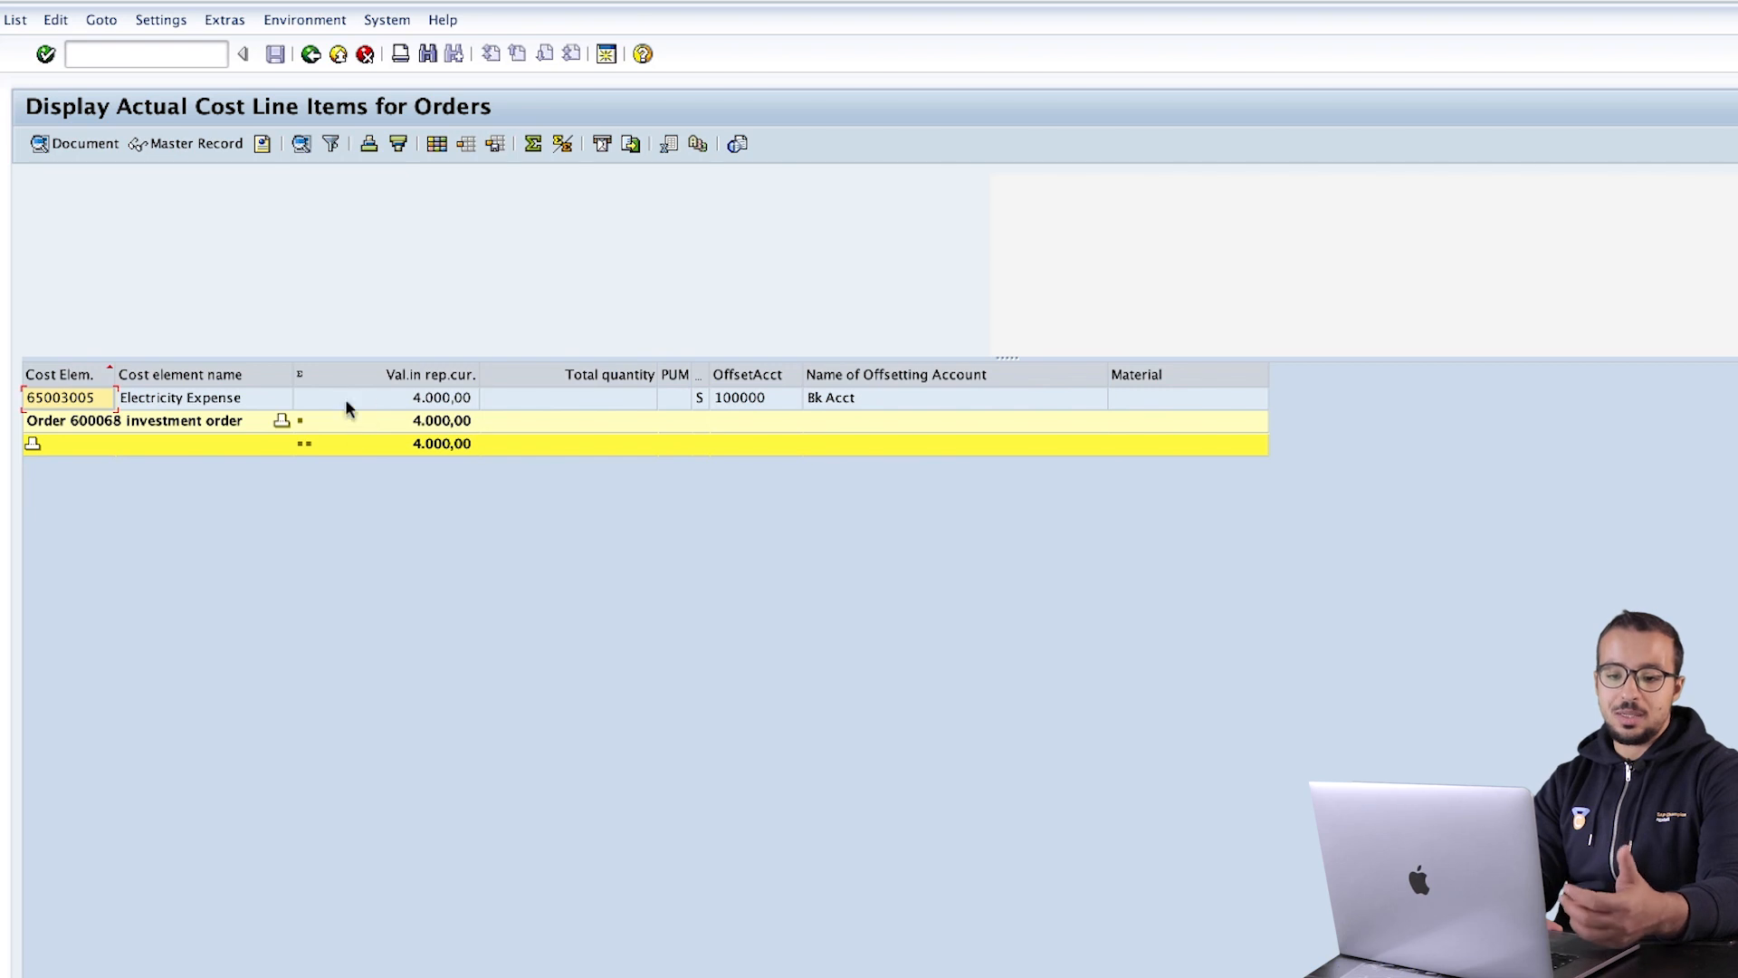
pyautogui.doubleClick(97, 401)
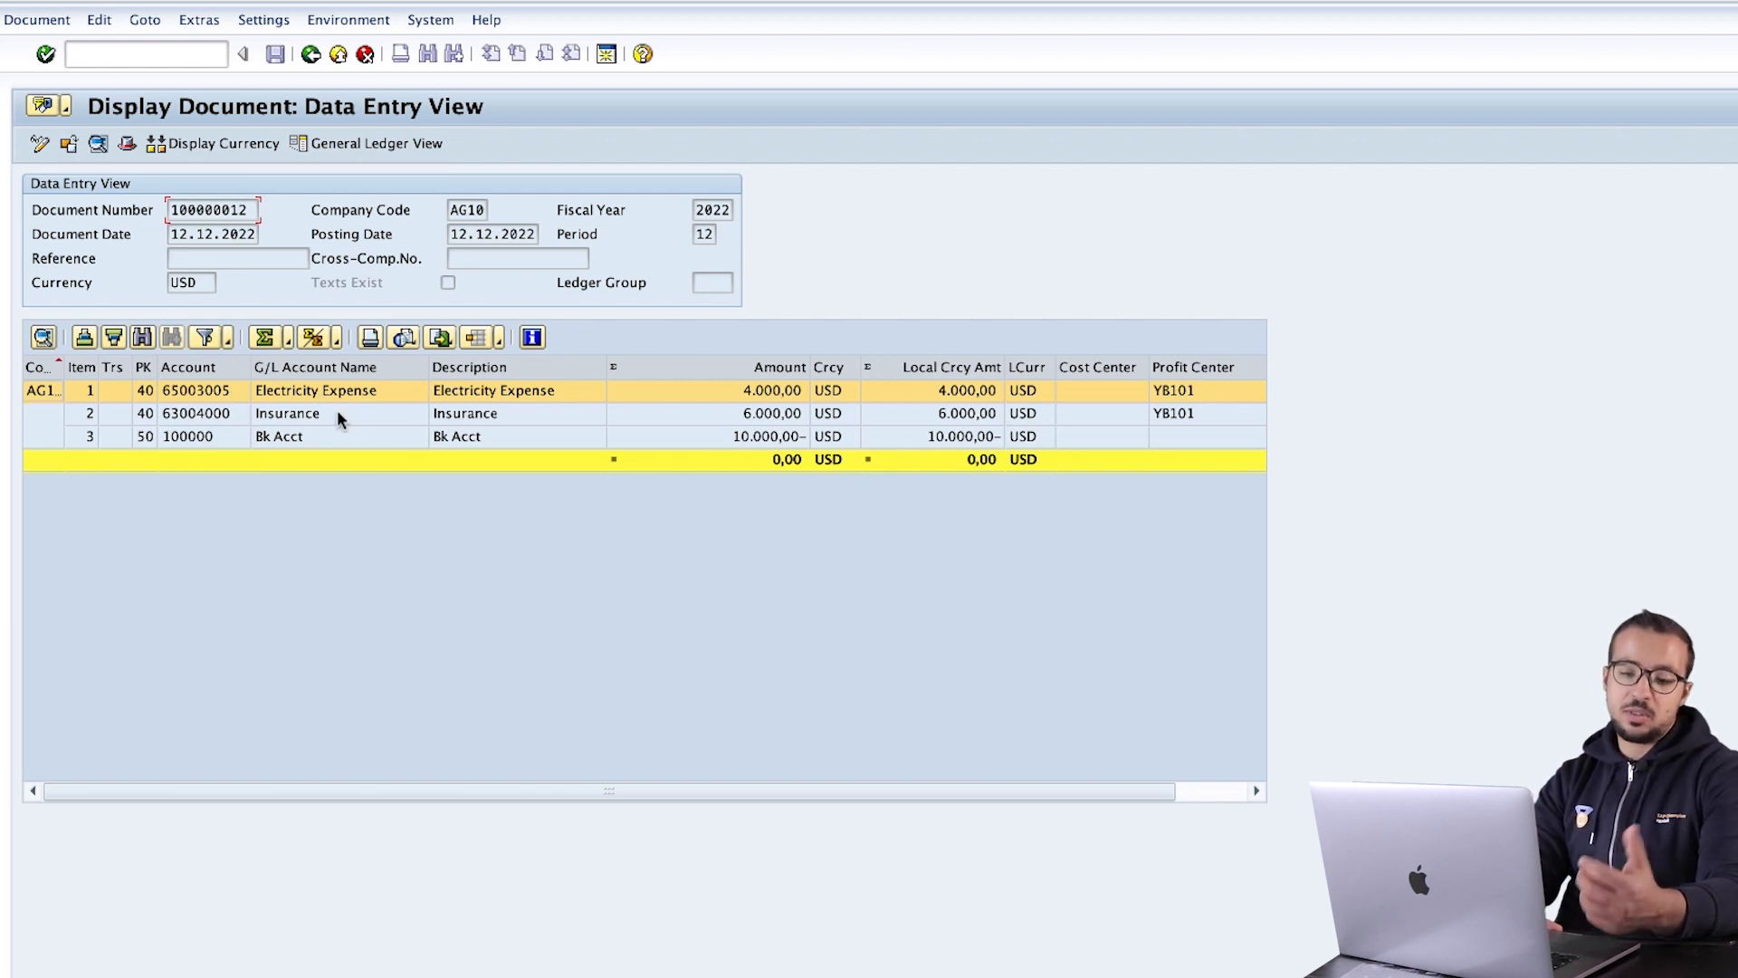
pyautogui.click(302, 437)
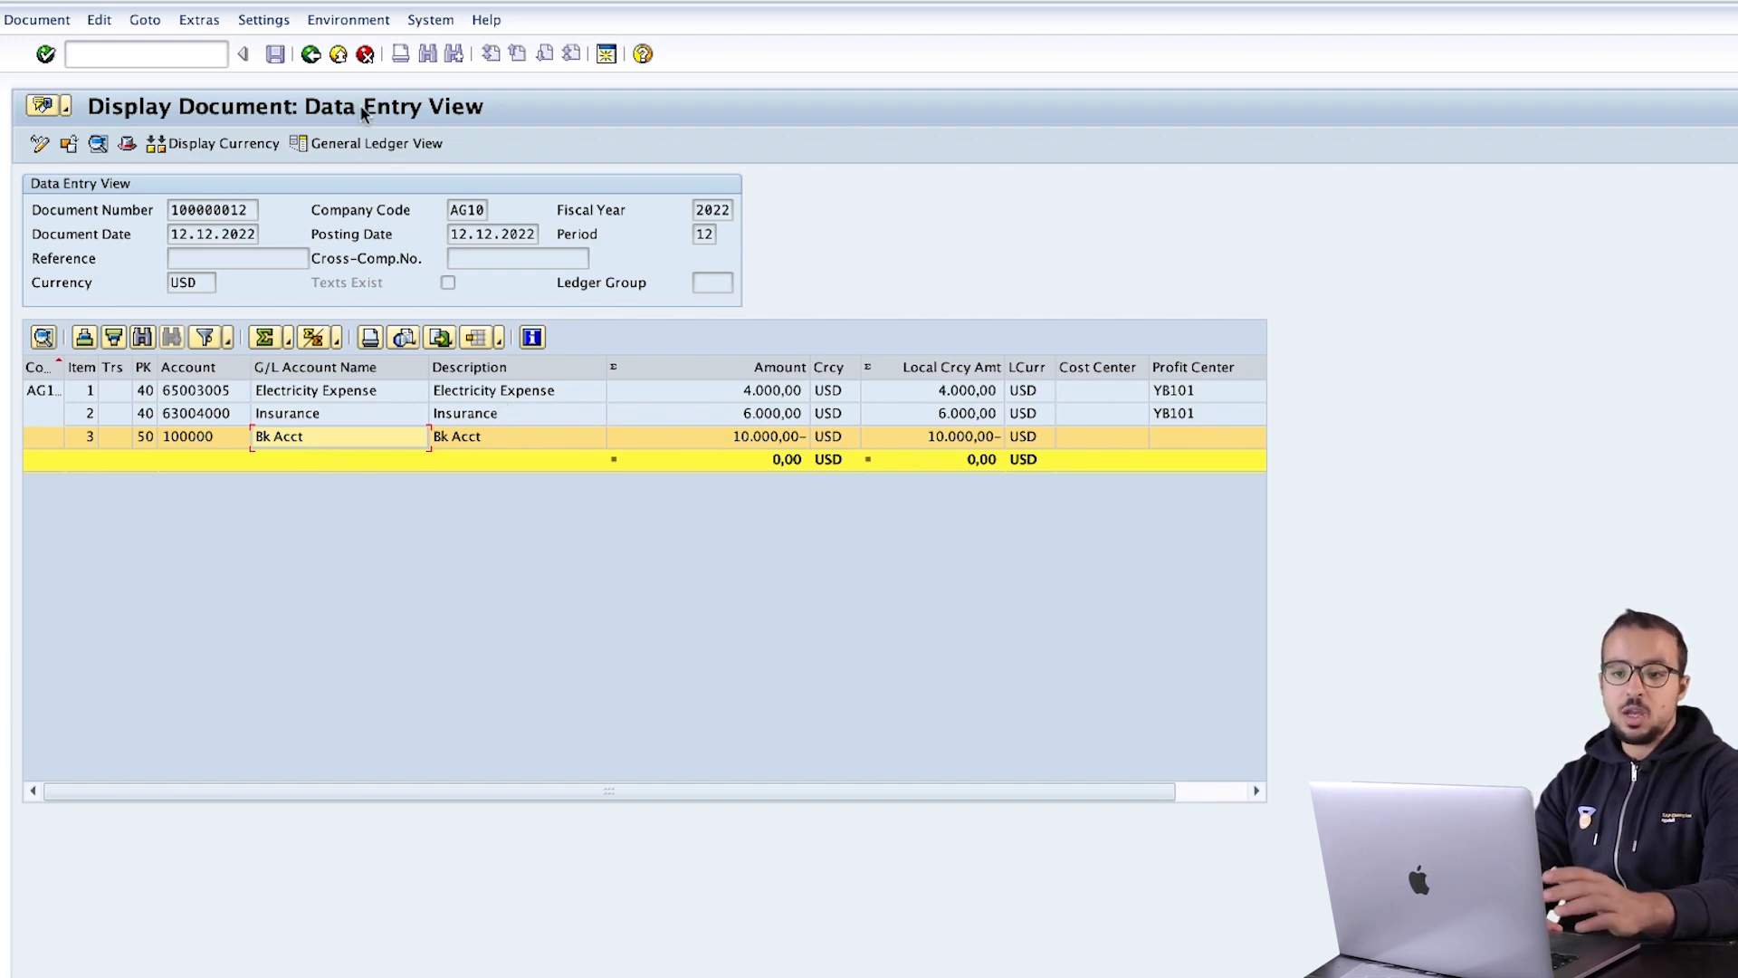
# Exit the cost reports back to the investment order and display its settlement rule overview.
pyautogui.click(311, 54)
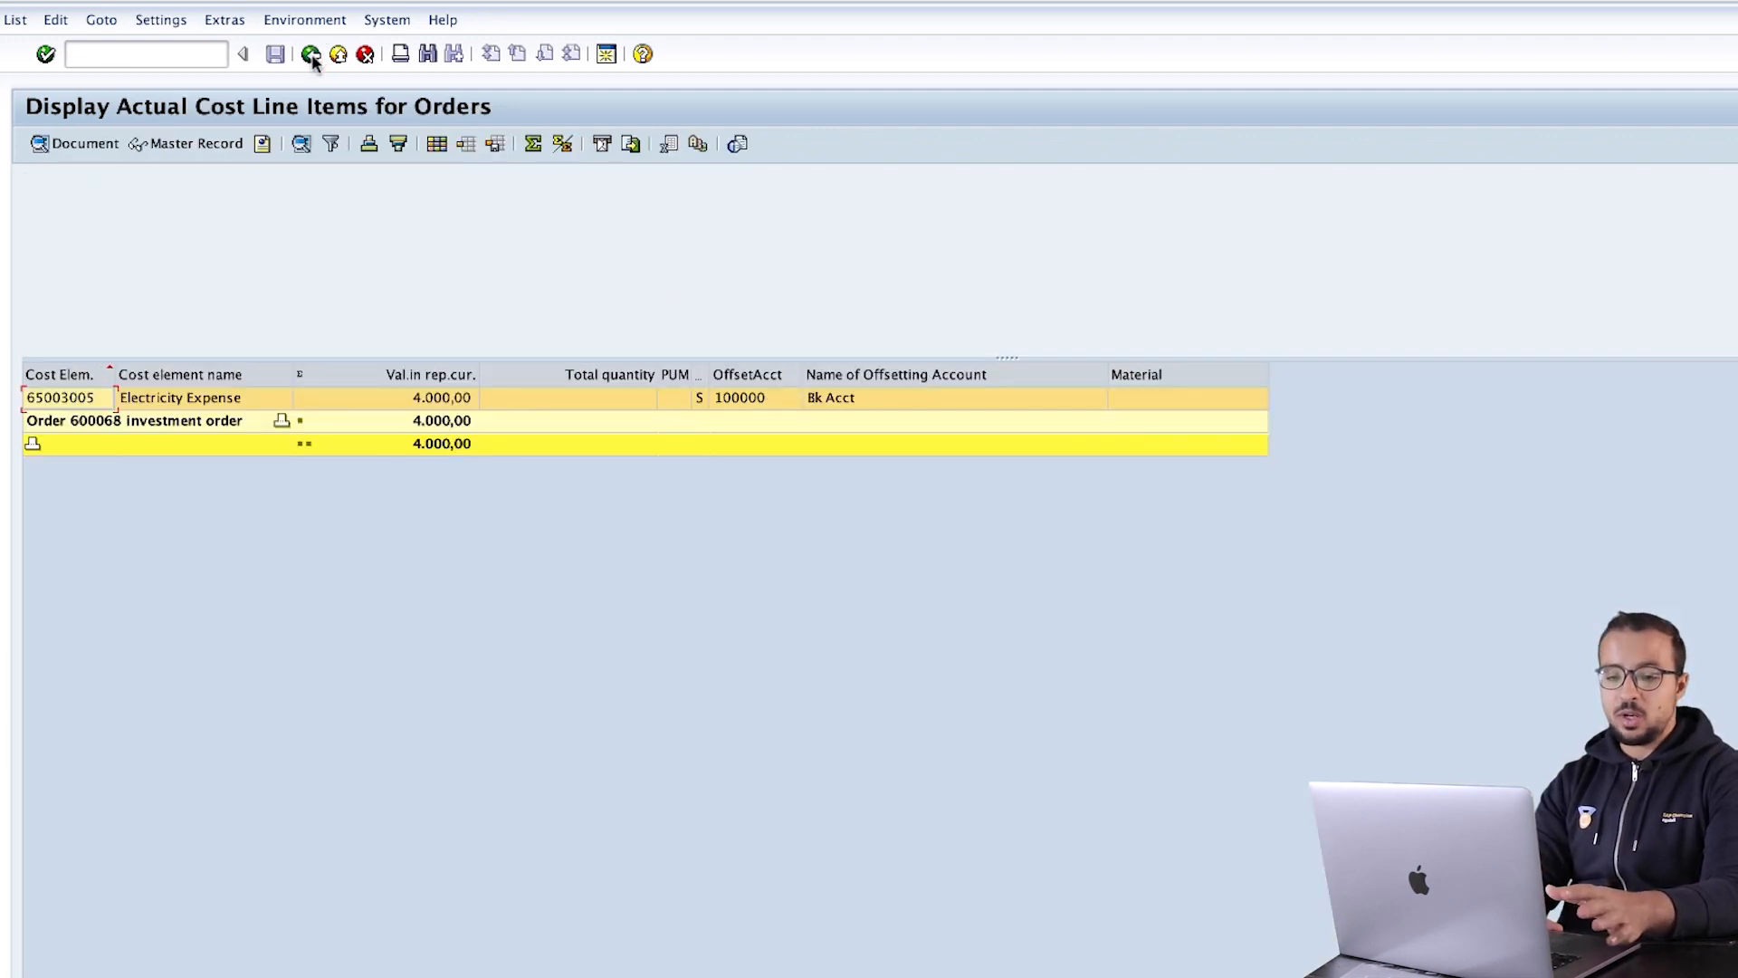
pyautogui.click(311, 55)
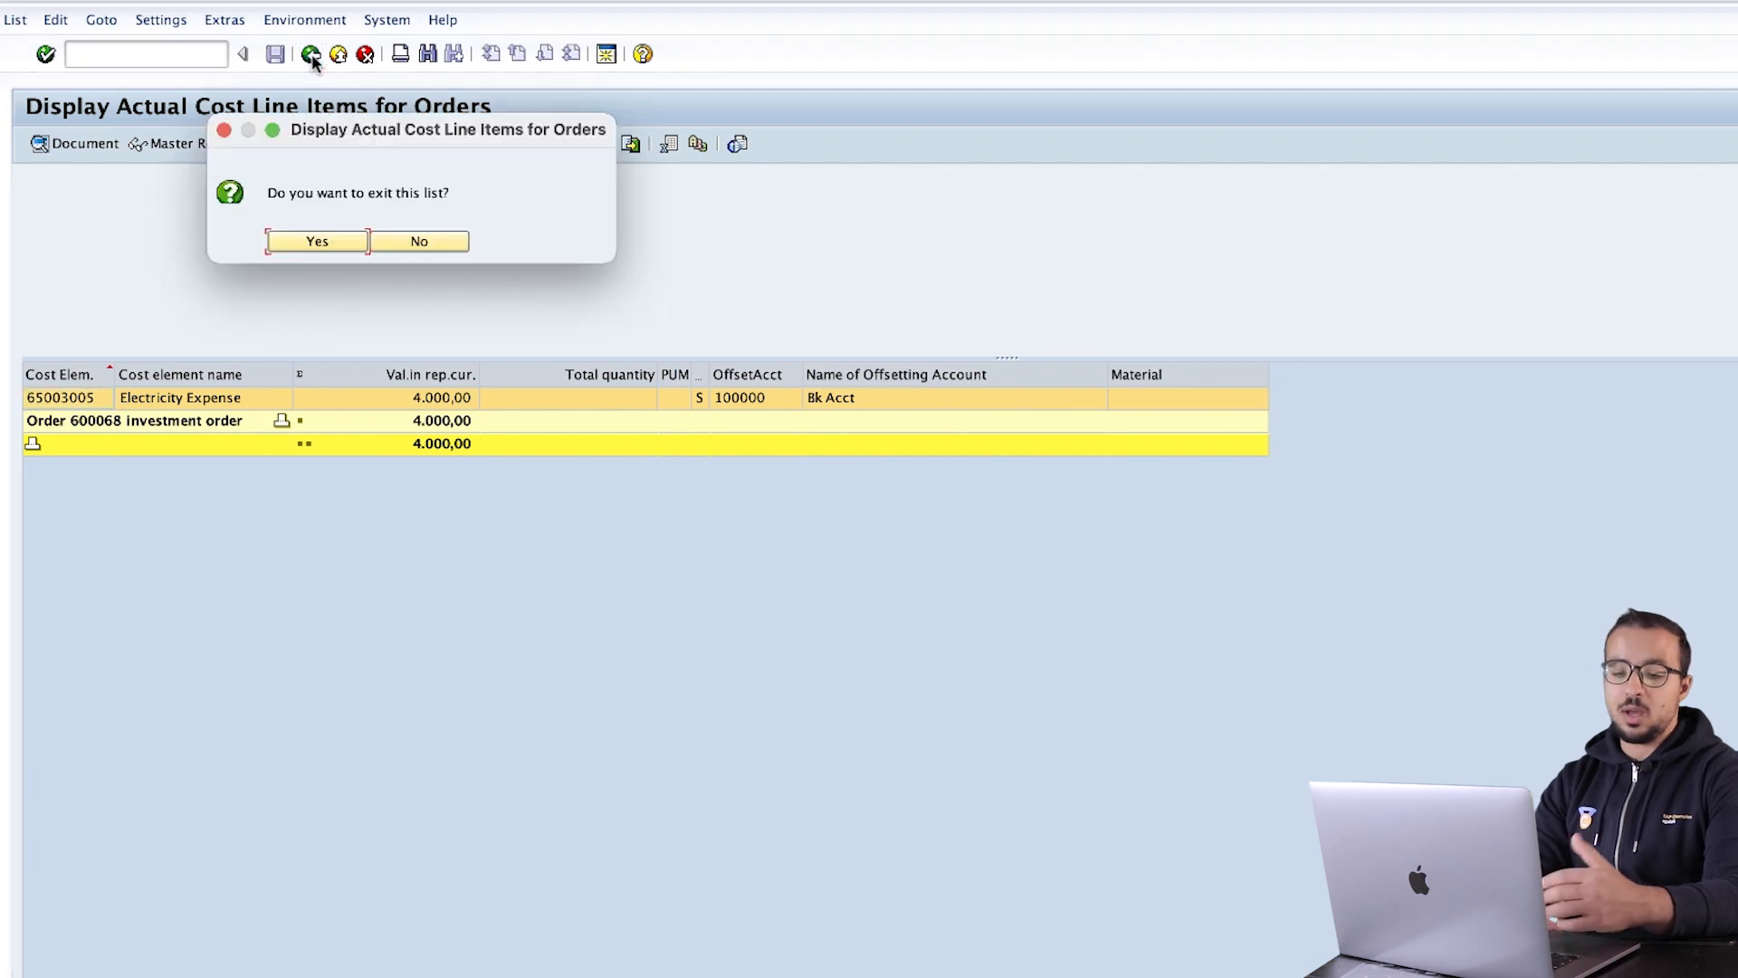
pyautogui.click(327, 240)
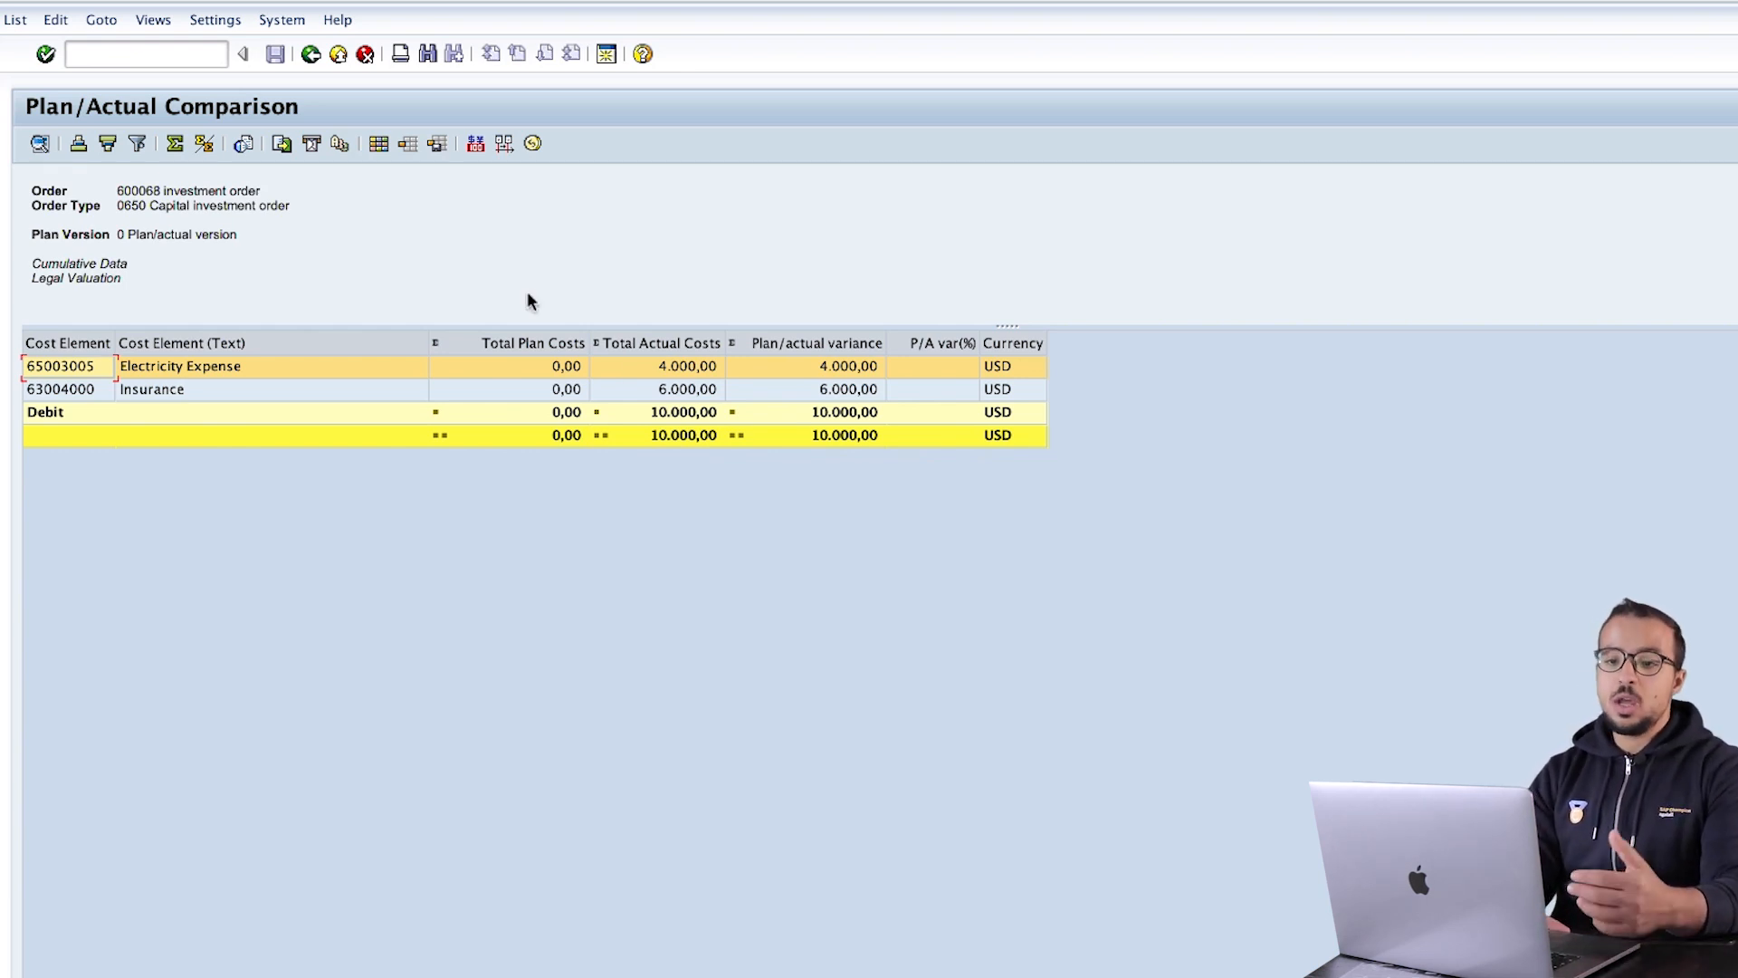
pyautogui.click(311, 55)
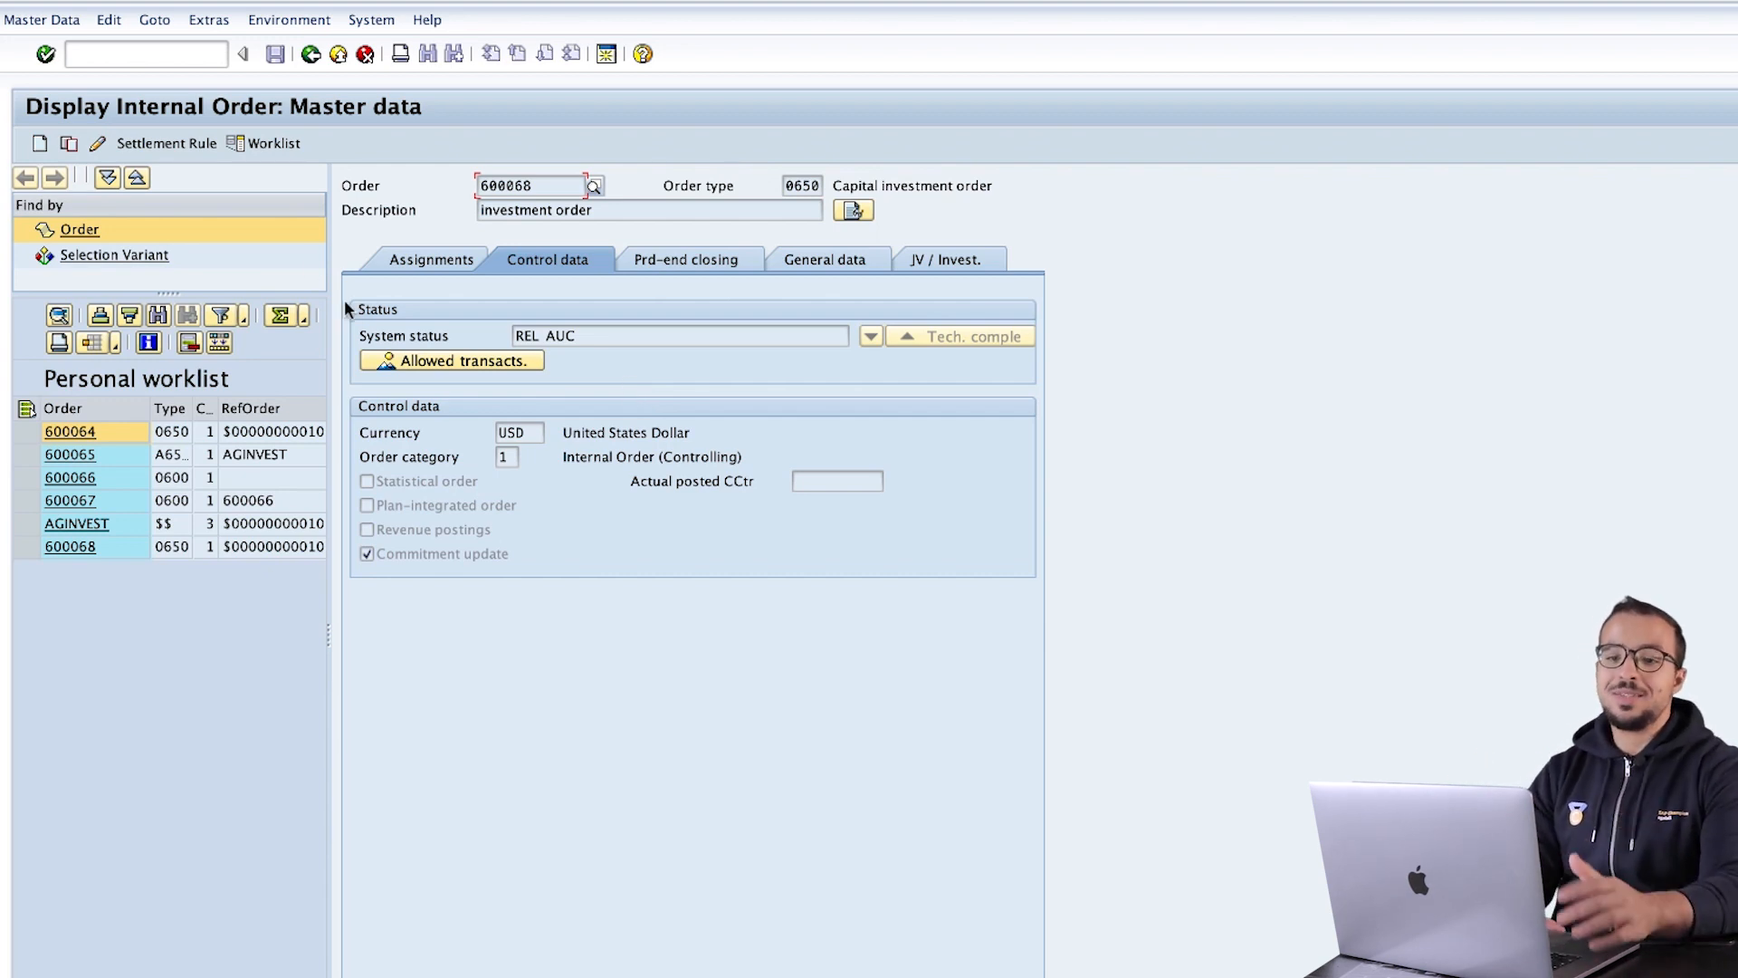
pyautogui.click(169, 145)
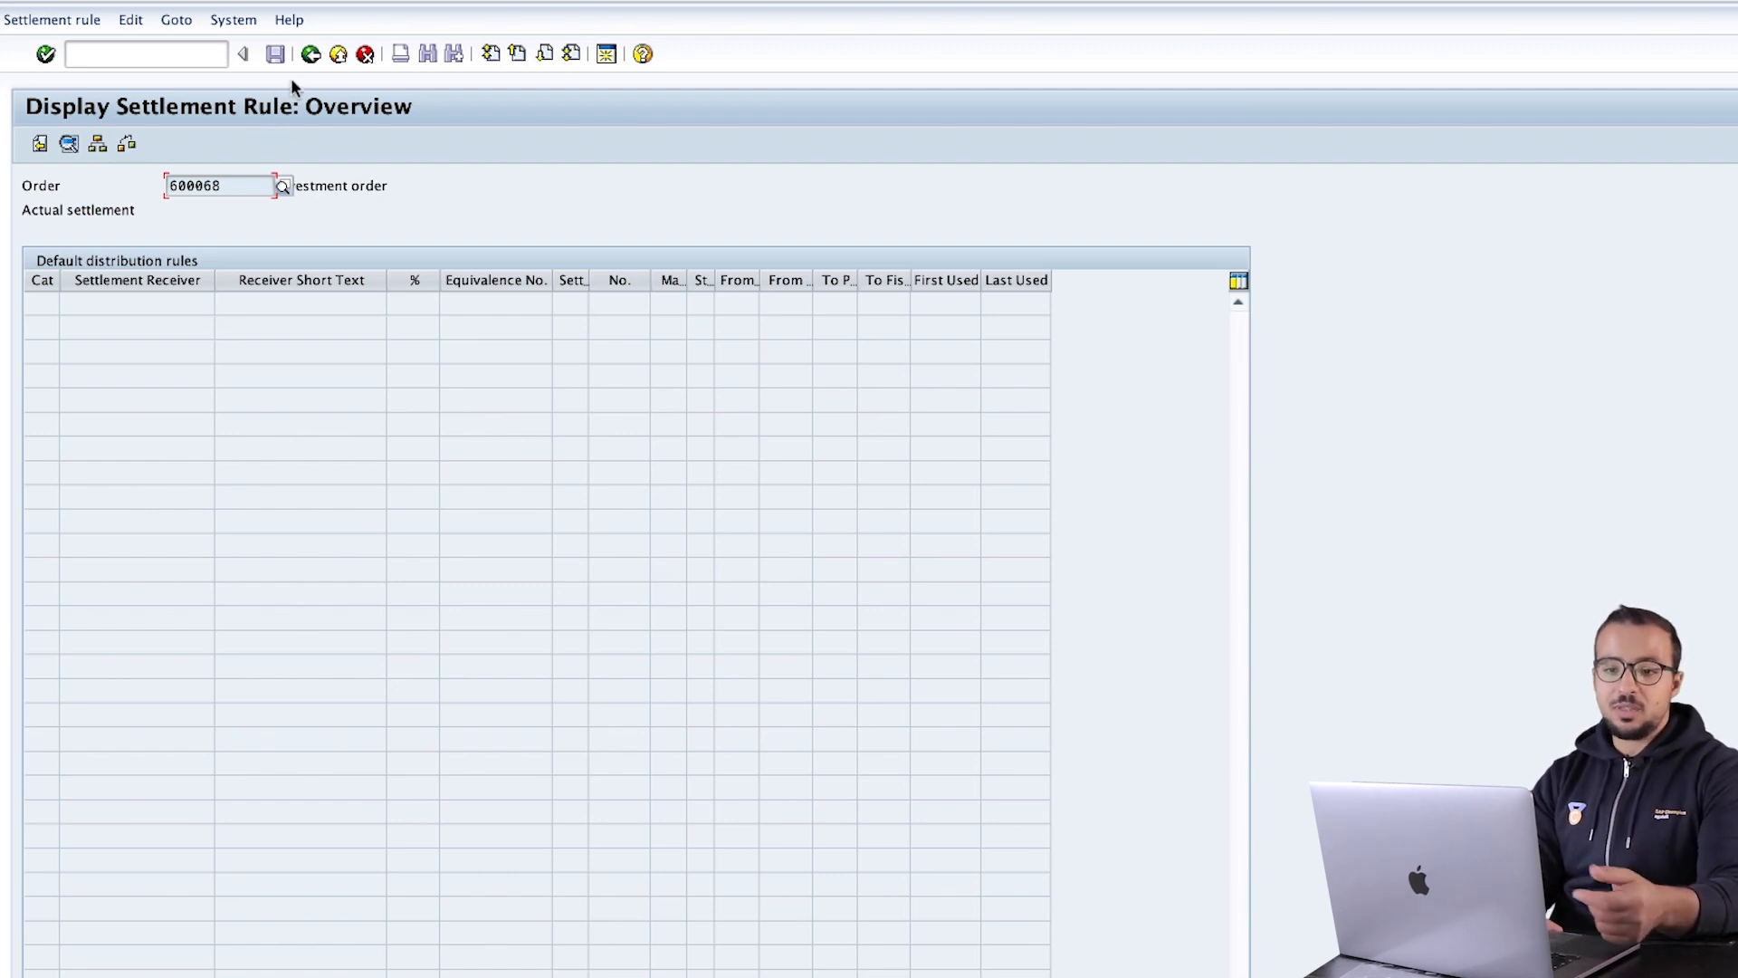
# Open a new SAP session at the Easy Access screen with the command /on.
pyautogui.click(190, 55)
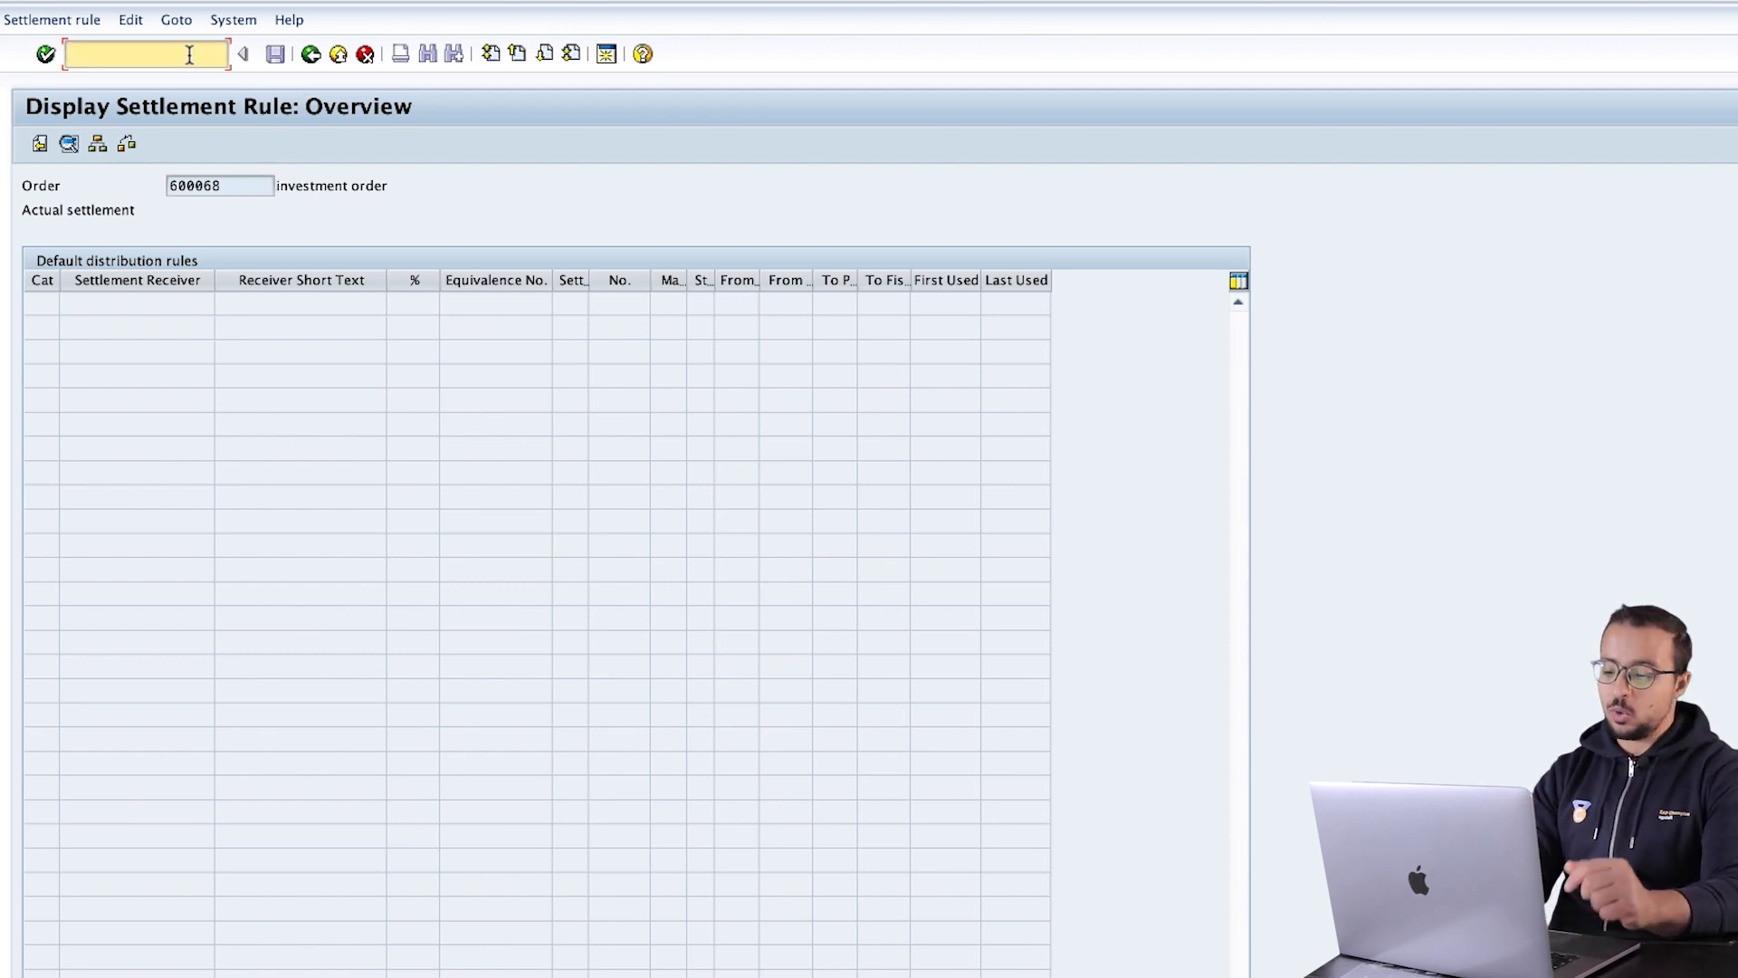
pyautogui.write('/o')
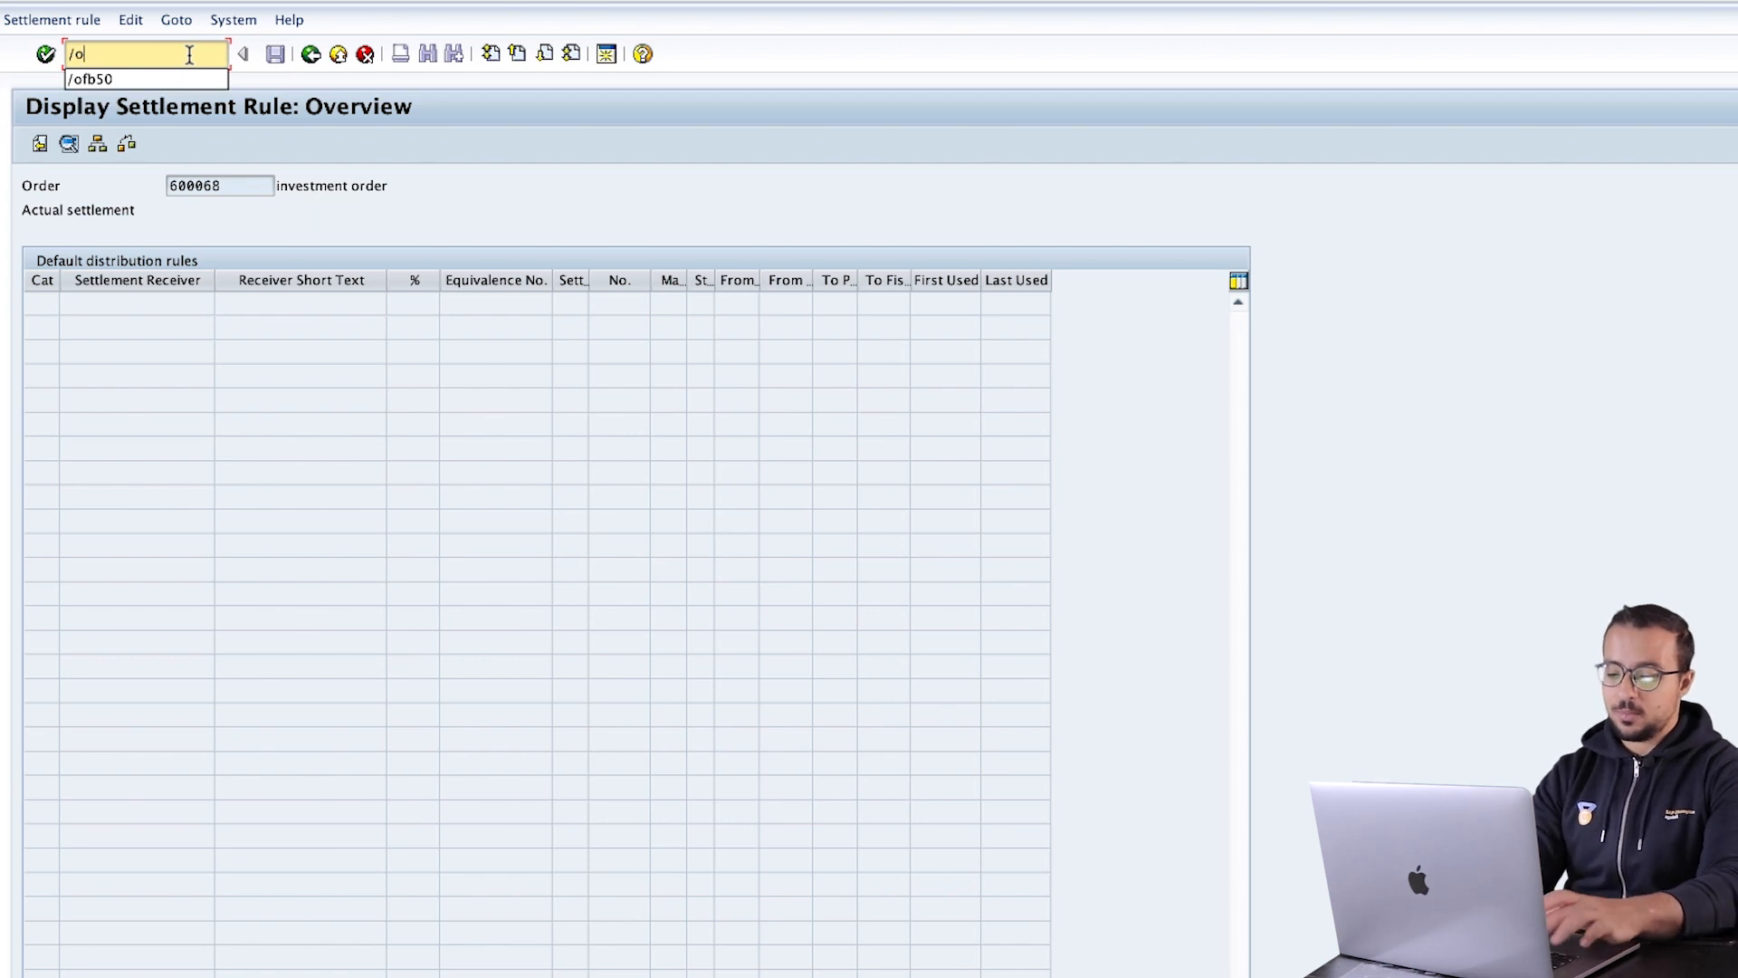
pyautogui.write('n')
pyautogui.press('Return')
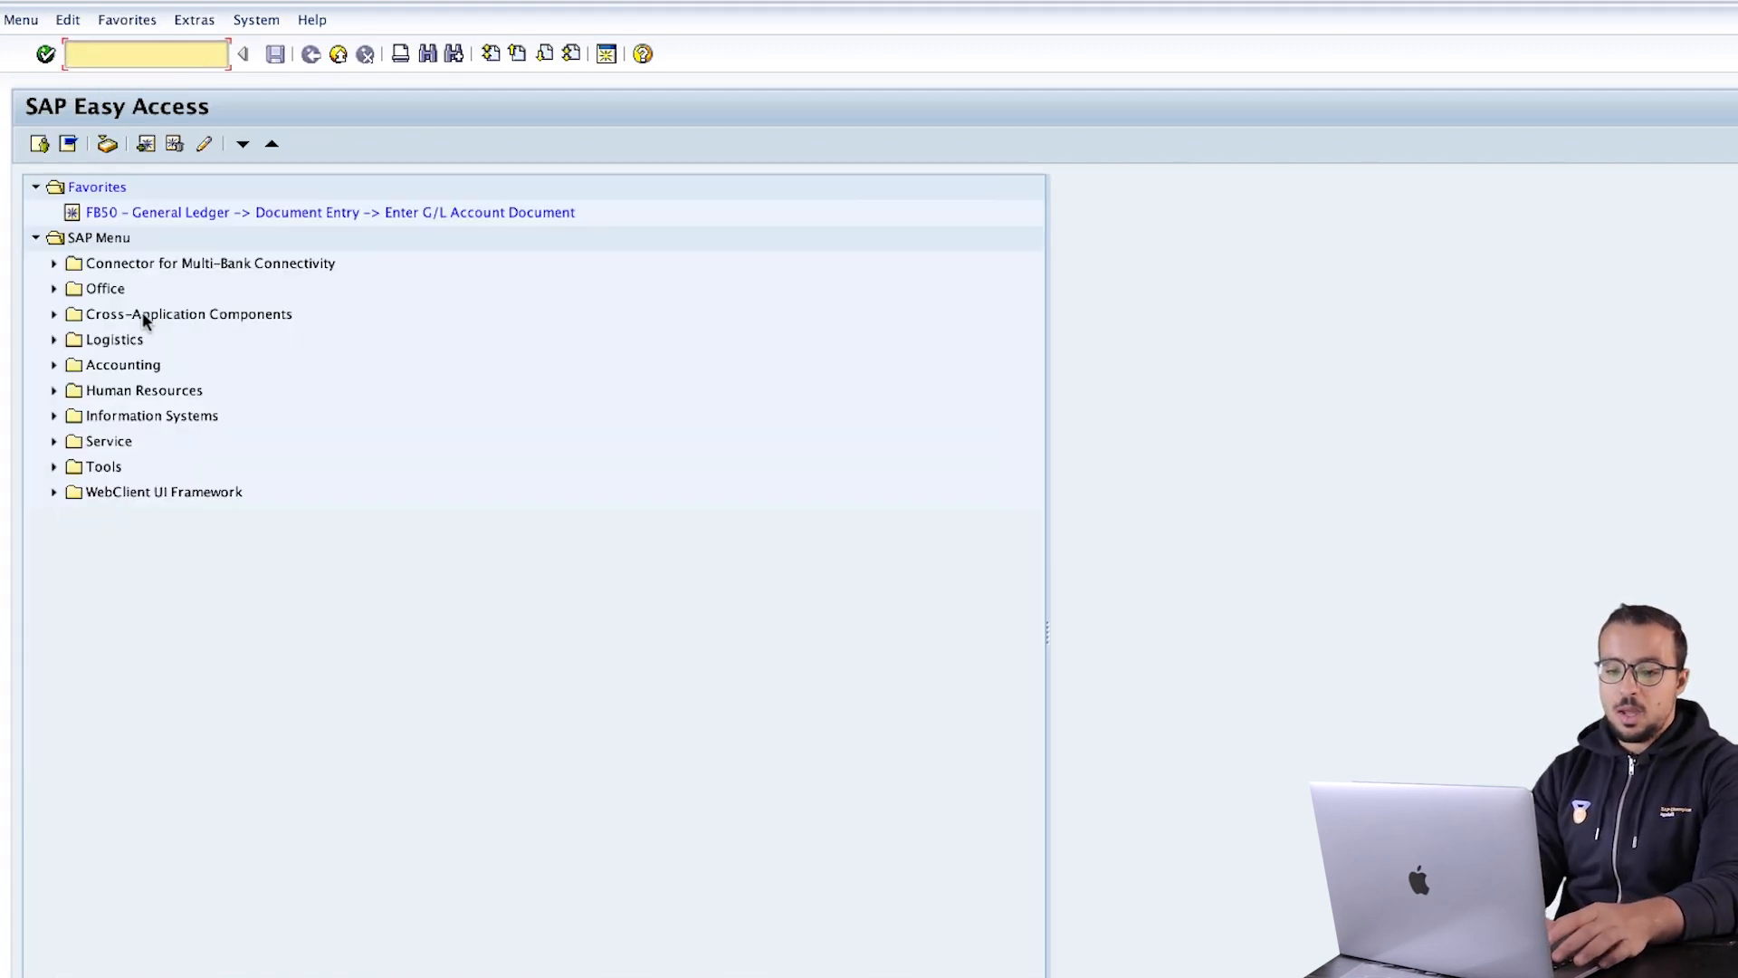
# Open the KO88 individual processing settlement transaction from the period-end closing single functions for internal orders under Controlling.
pyautogui.click(53, 365)
pyautogui.click(73, 441)
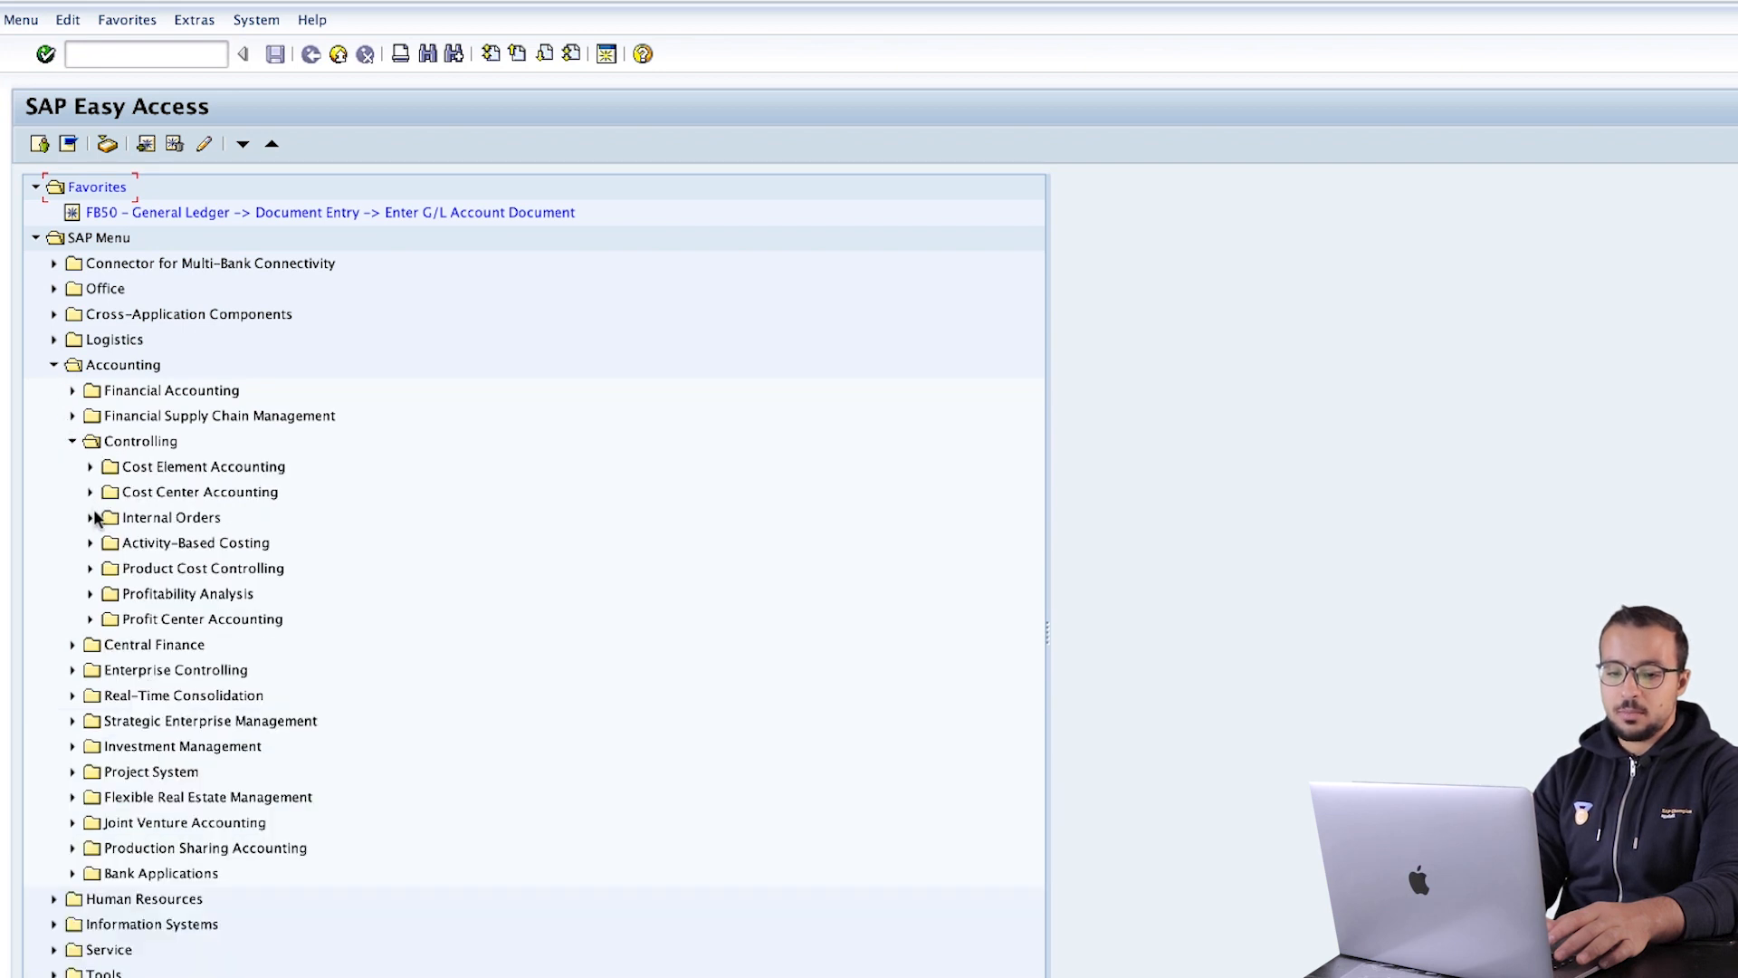
pyautogui.click(92, 517)
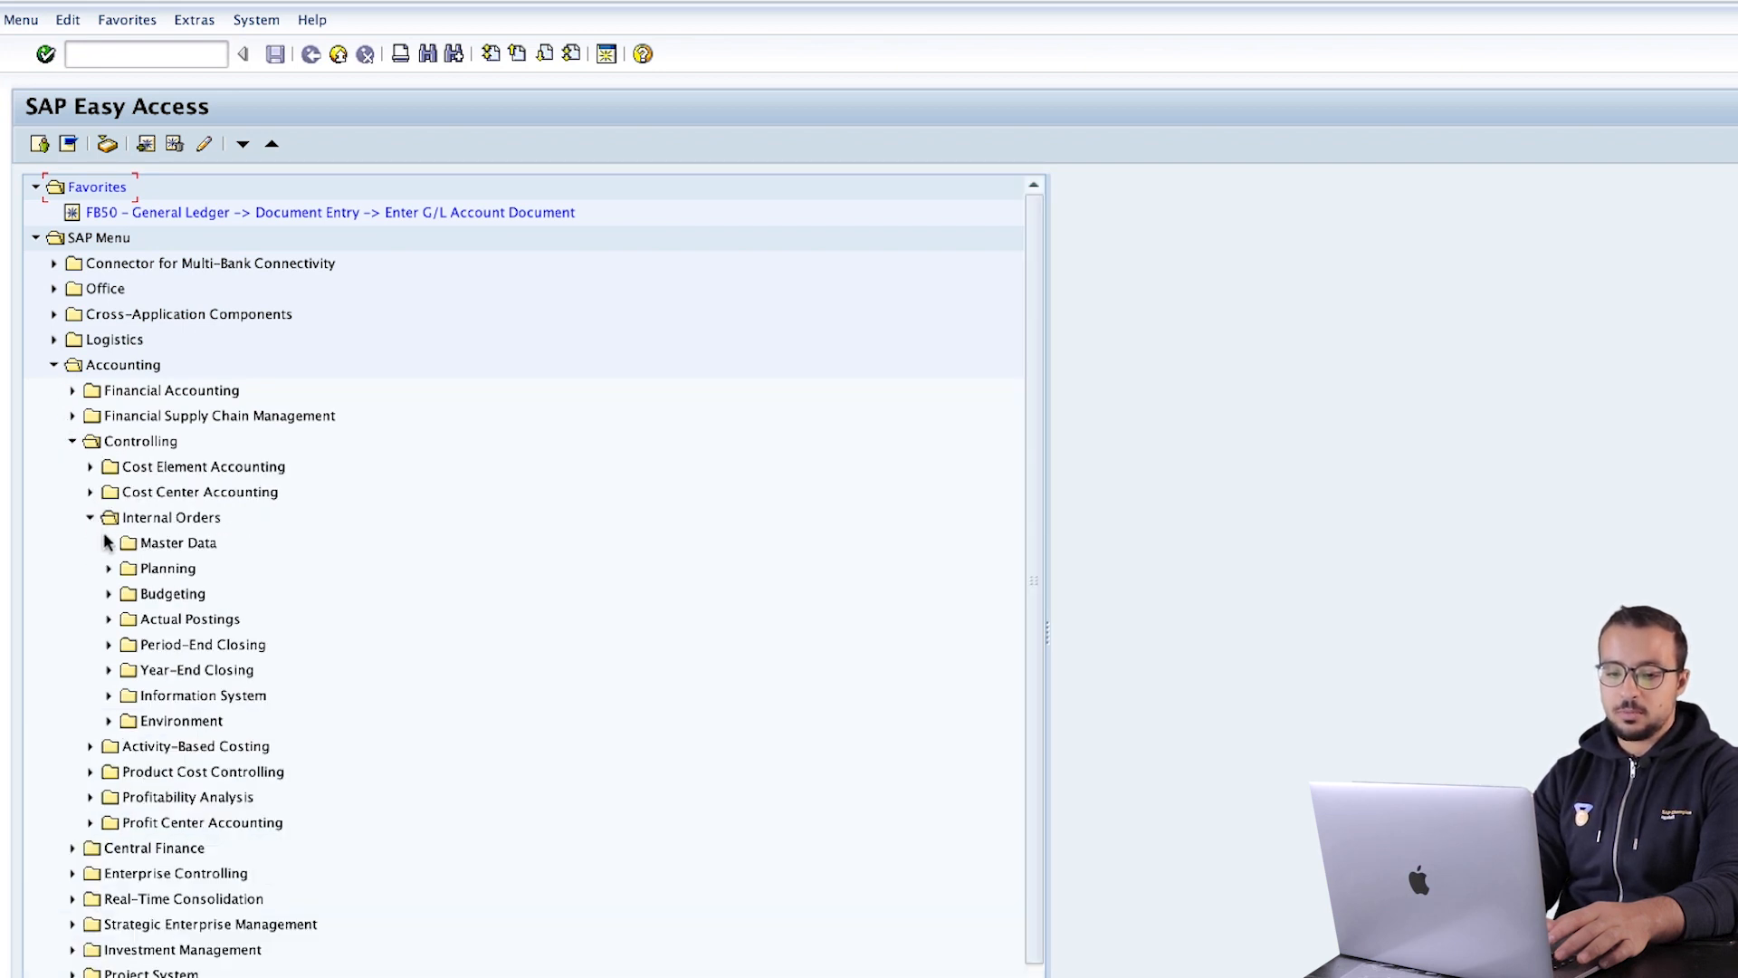
pyautogui.click(108, 645)
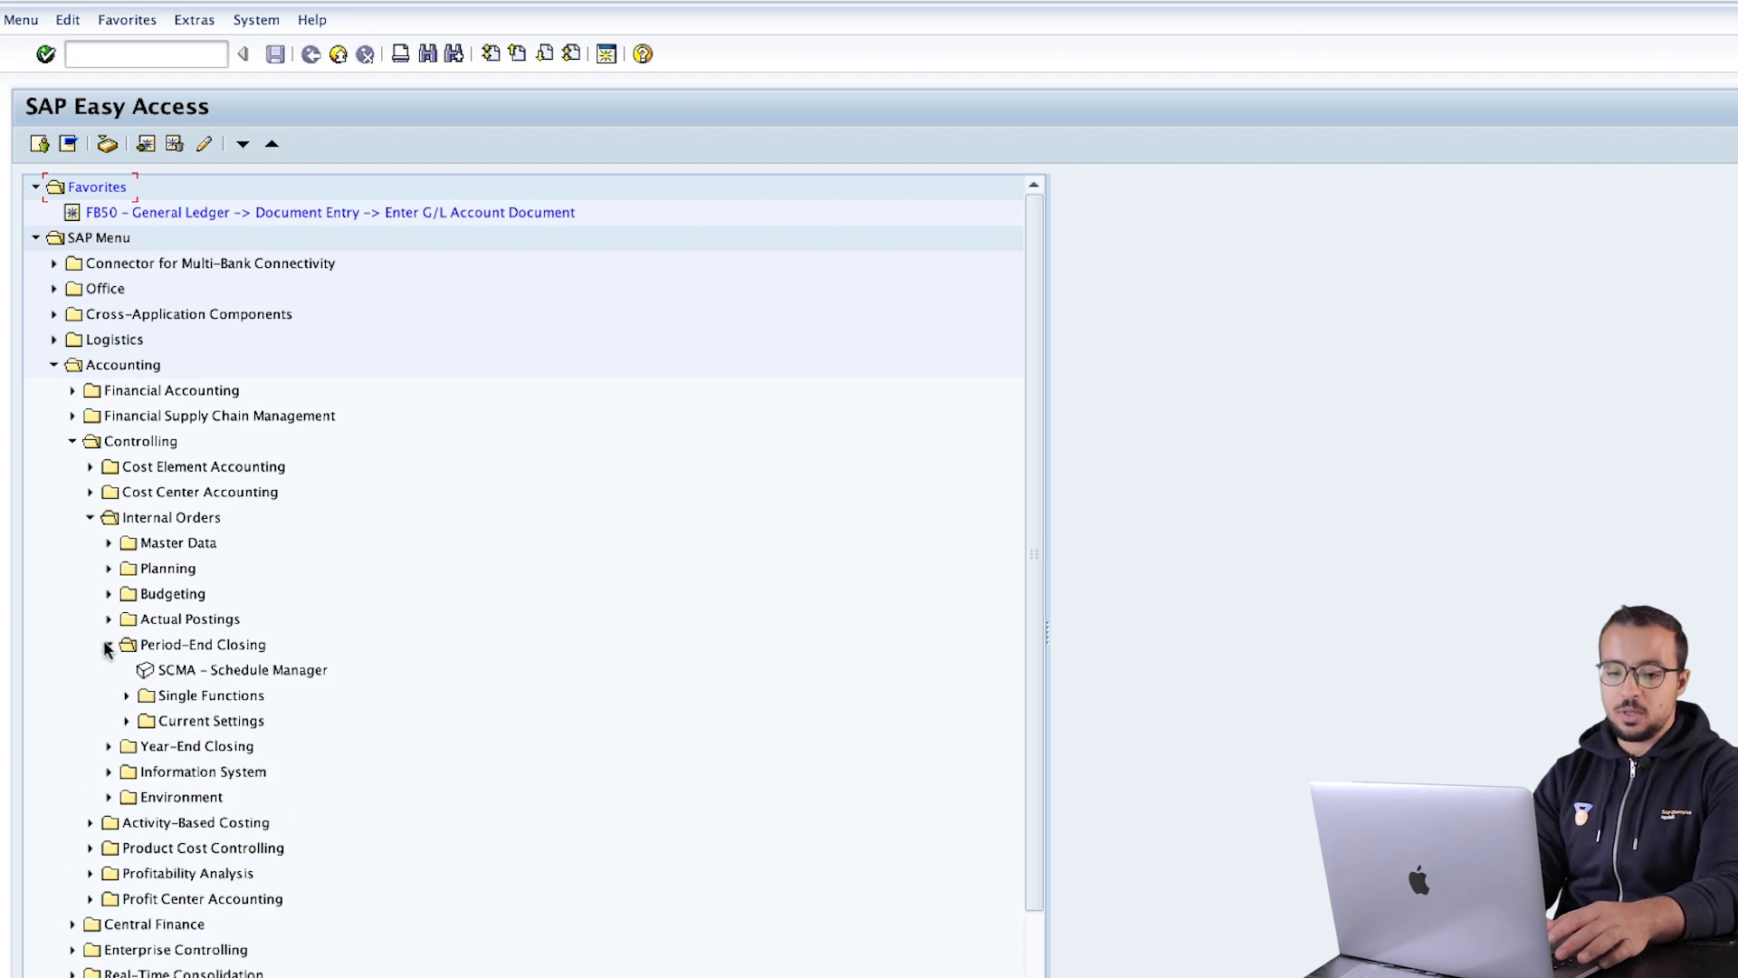
pyautogui.click(126, 695)
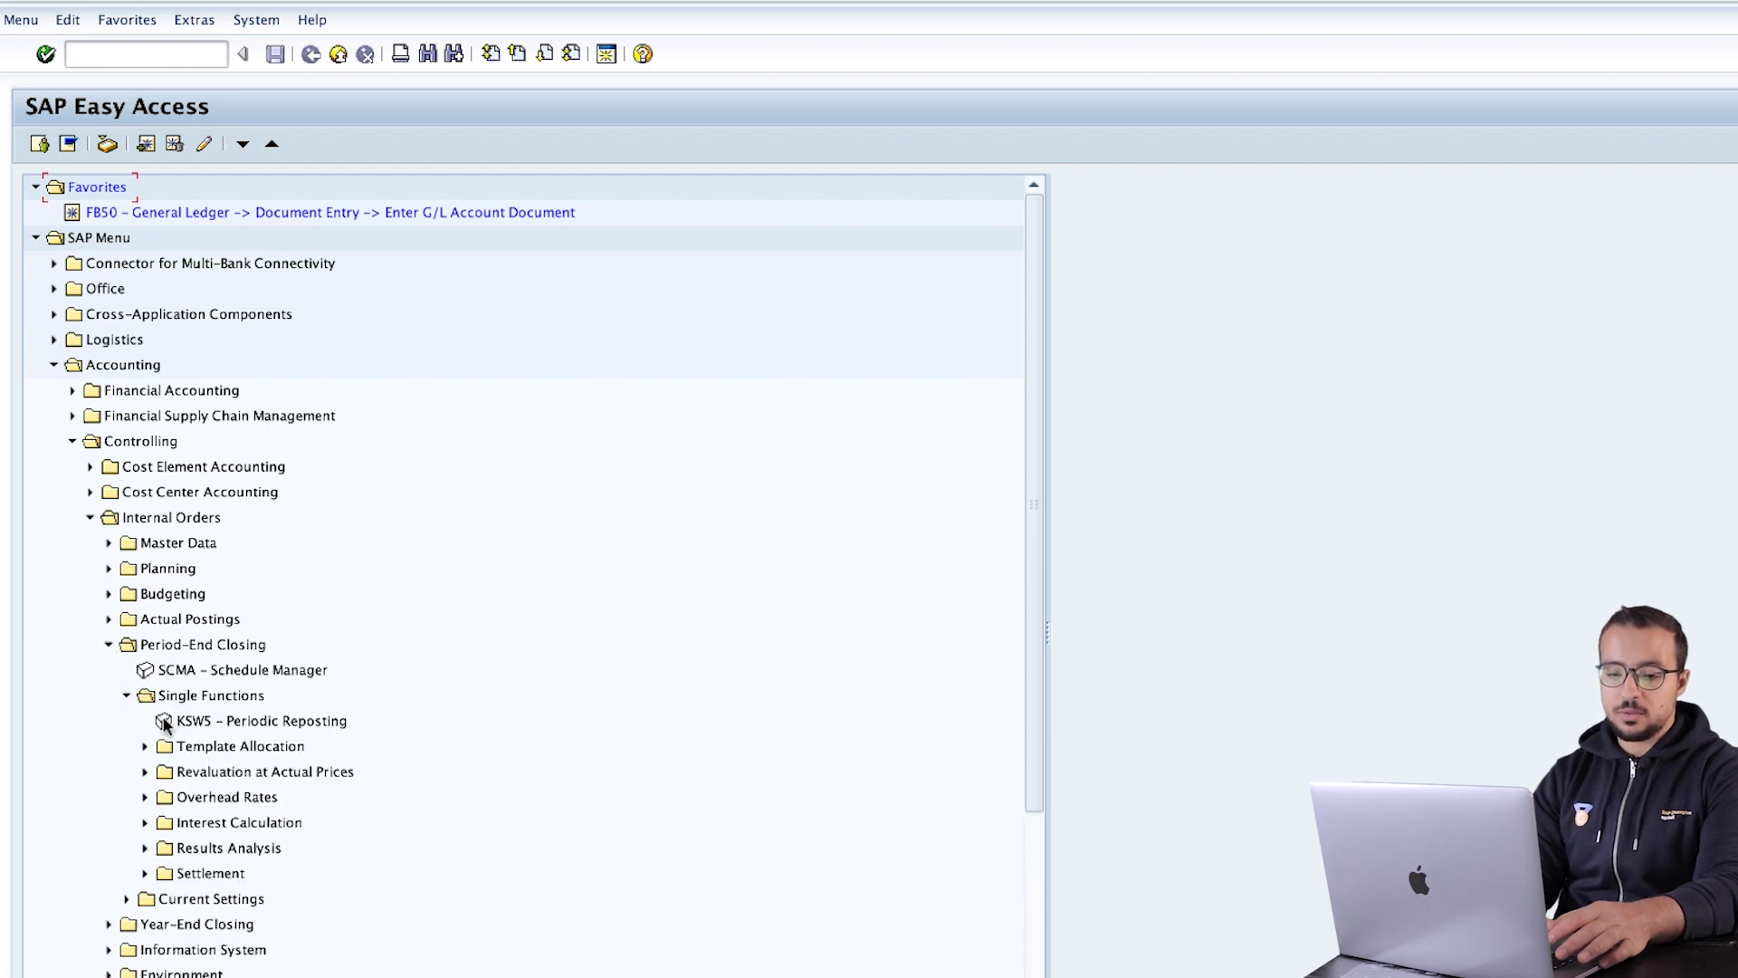
pyautogui.click(145, 873)
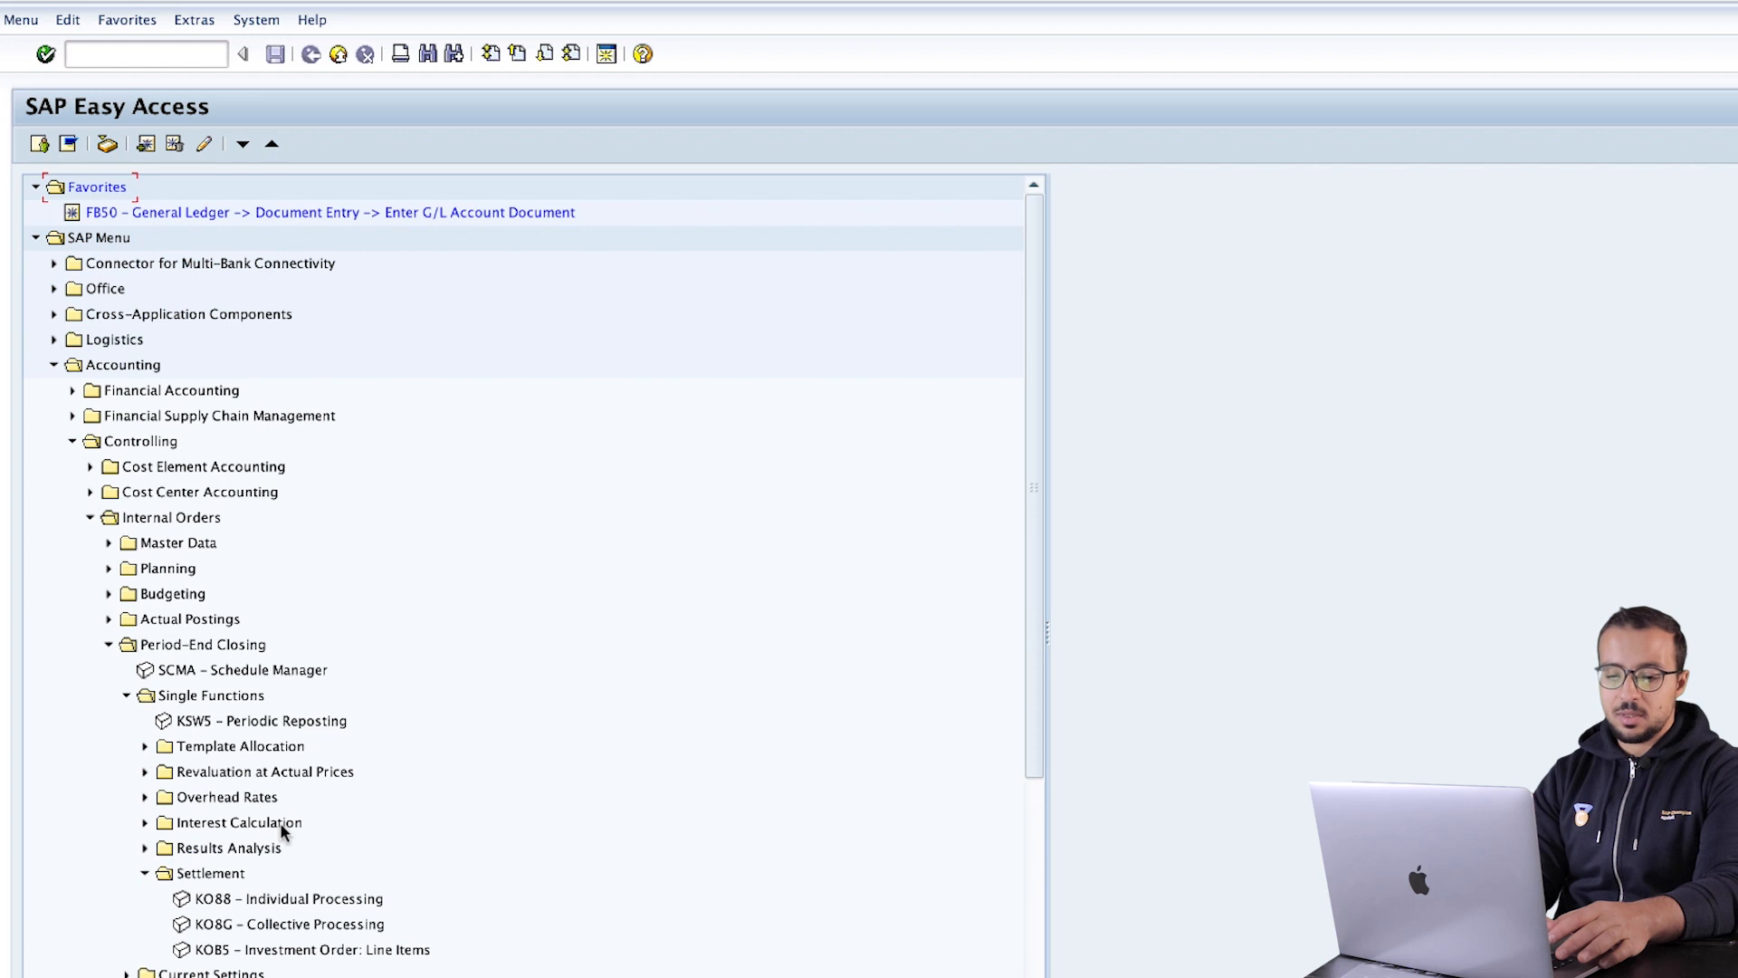
pyautogui.scroll(-4, 280, 822)
pyautogui.click(285, 633)
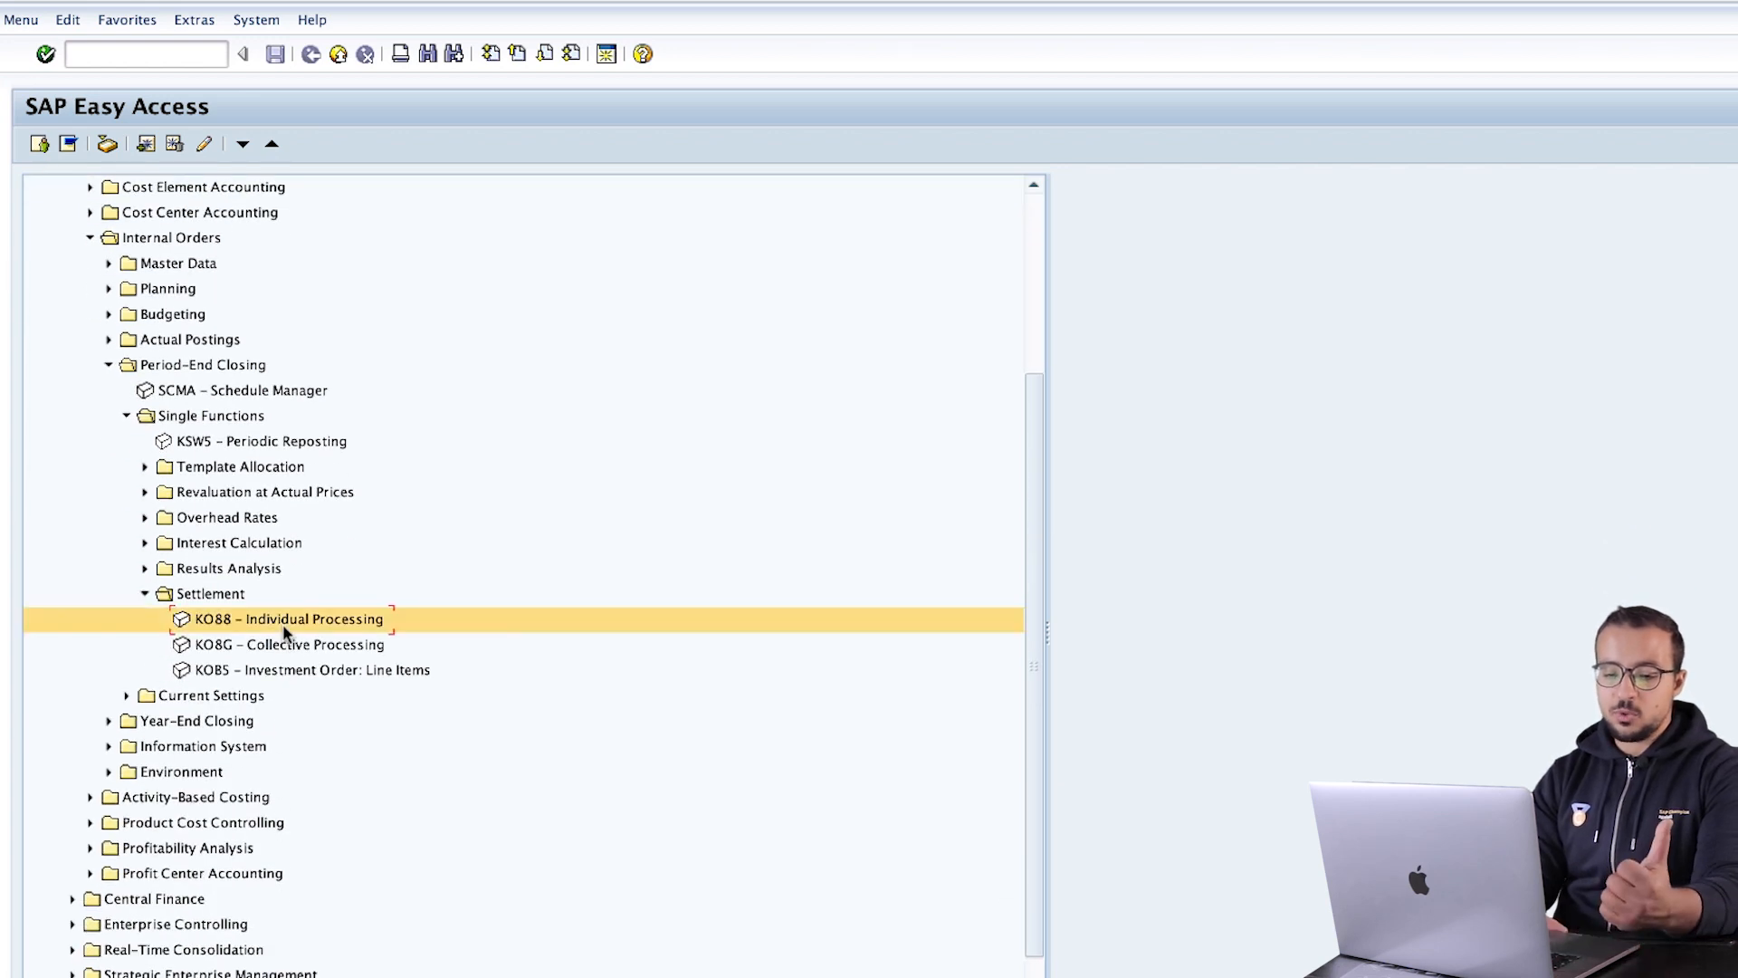
pyautogui.click(282, 648)
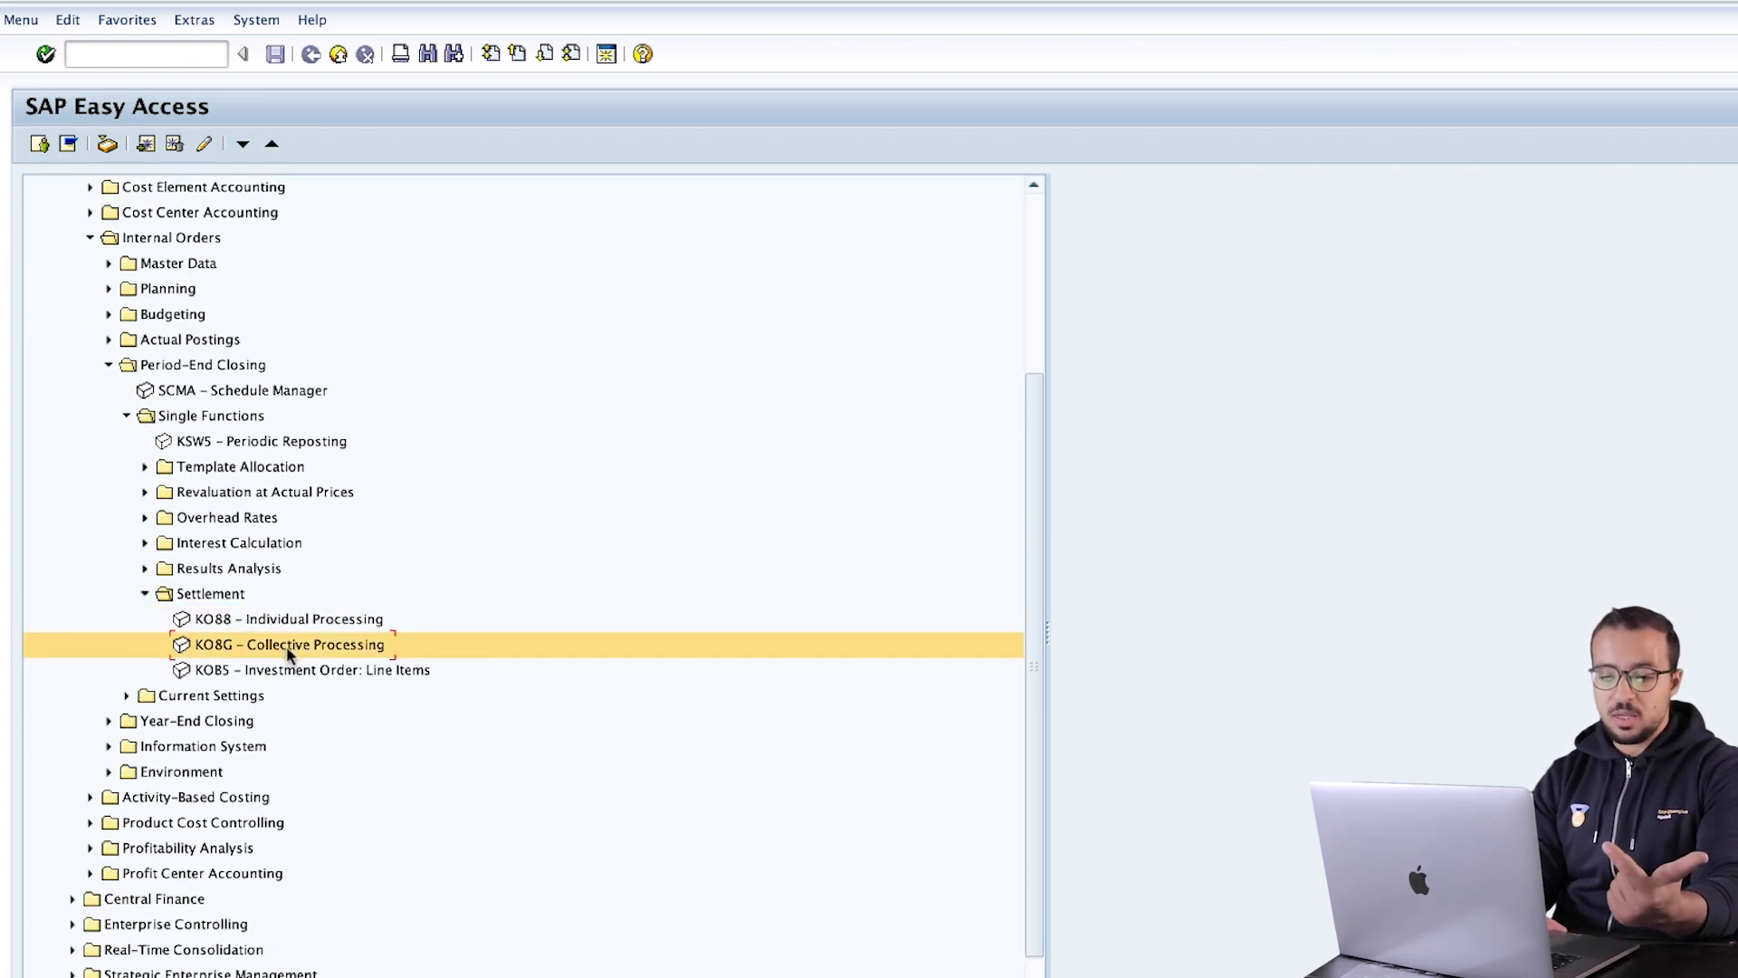
pyautogui.click(285, 666)
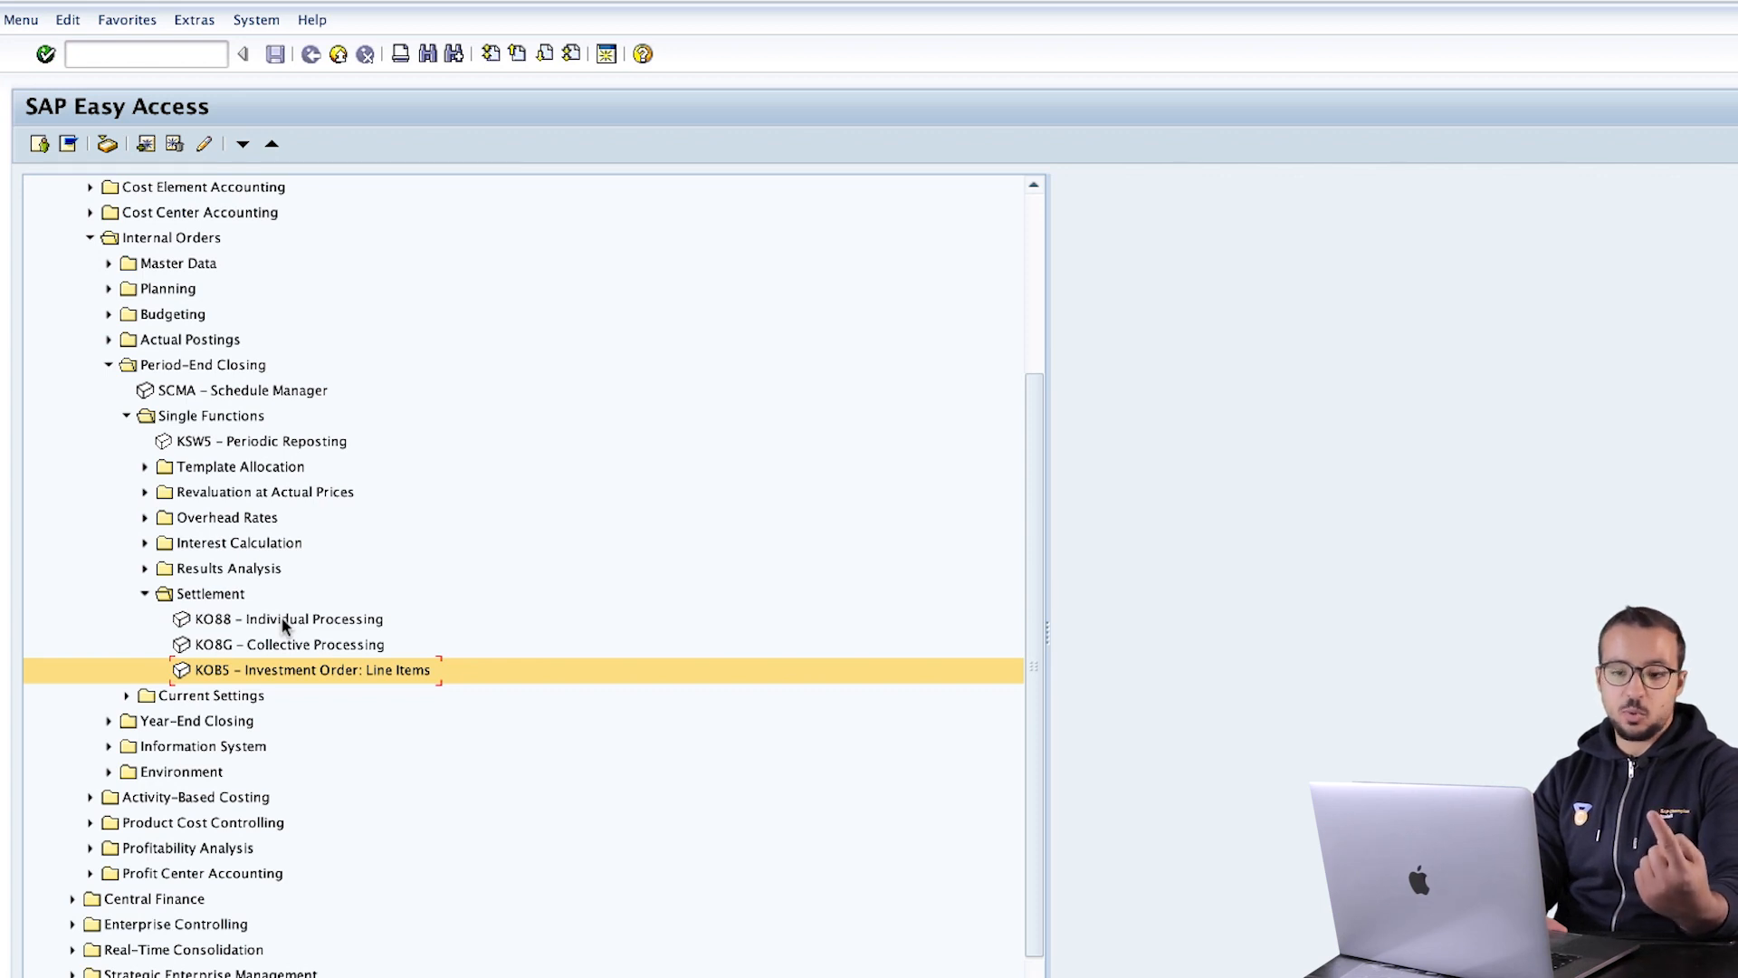
pyautogui.click(289, 645)
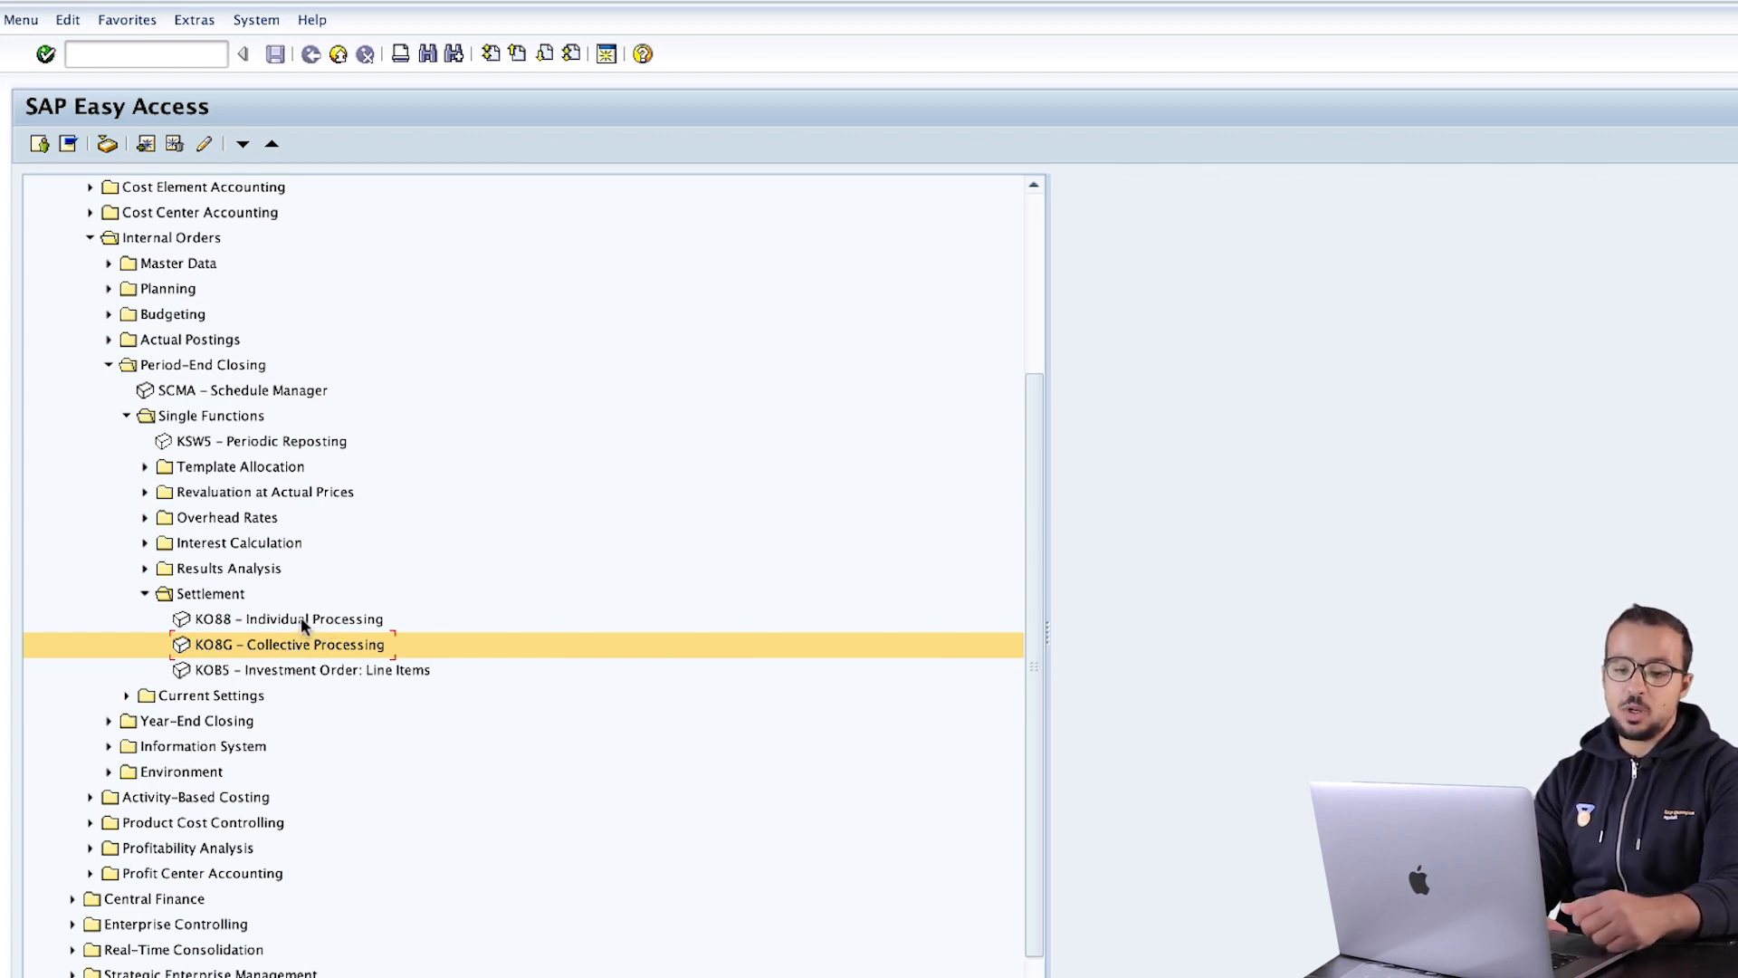
pyautogui.doubleClick(301, 618)
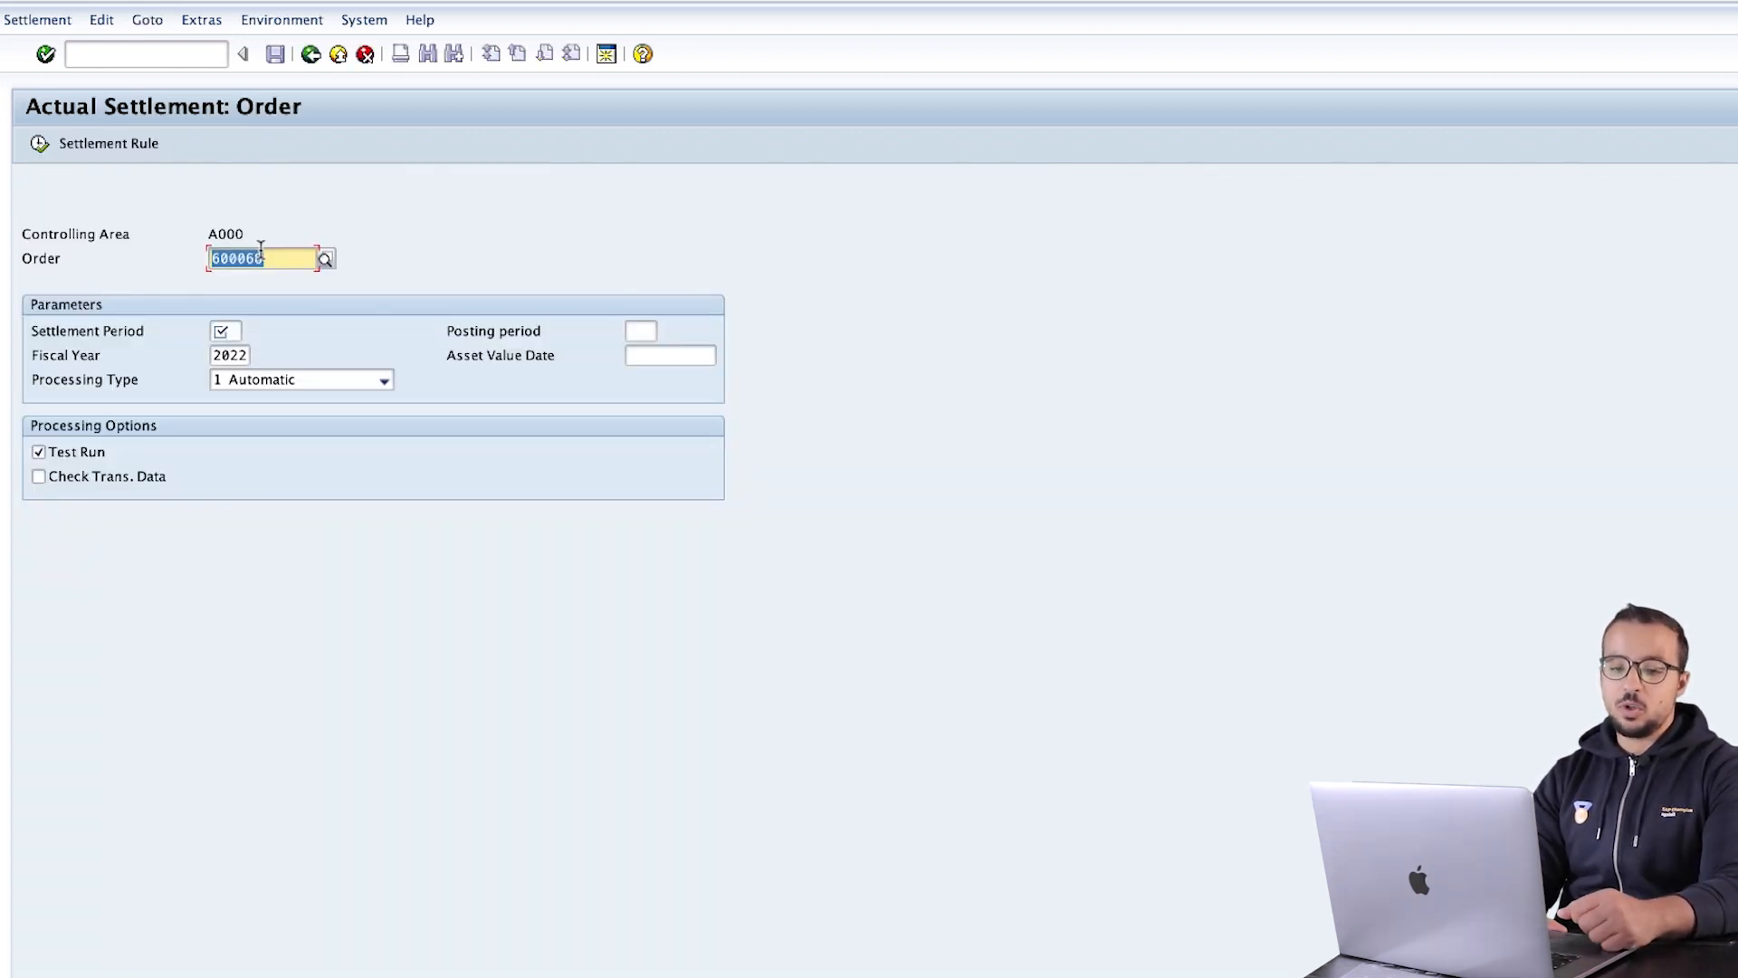
# Set the settlement period to 12 for the investment order, check its settlement rule and return to the settlement parameters.
pyautogui.click(219, 334)
pyautogui.write('12')
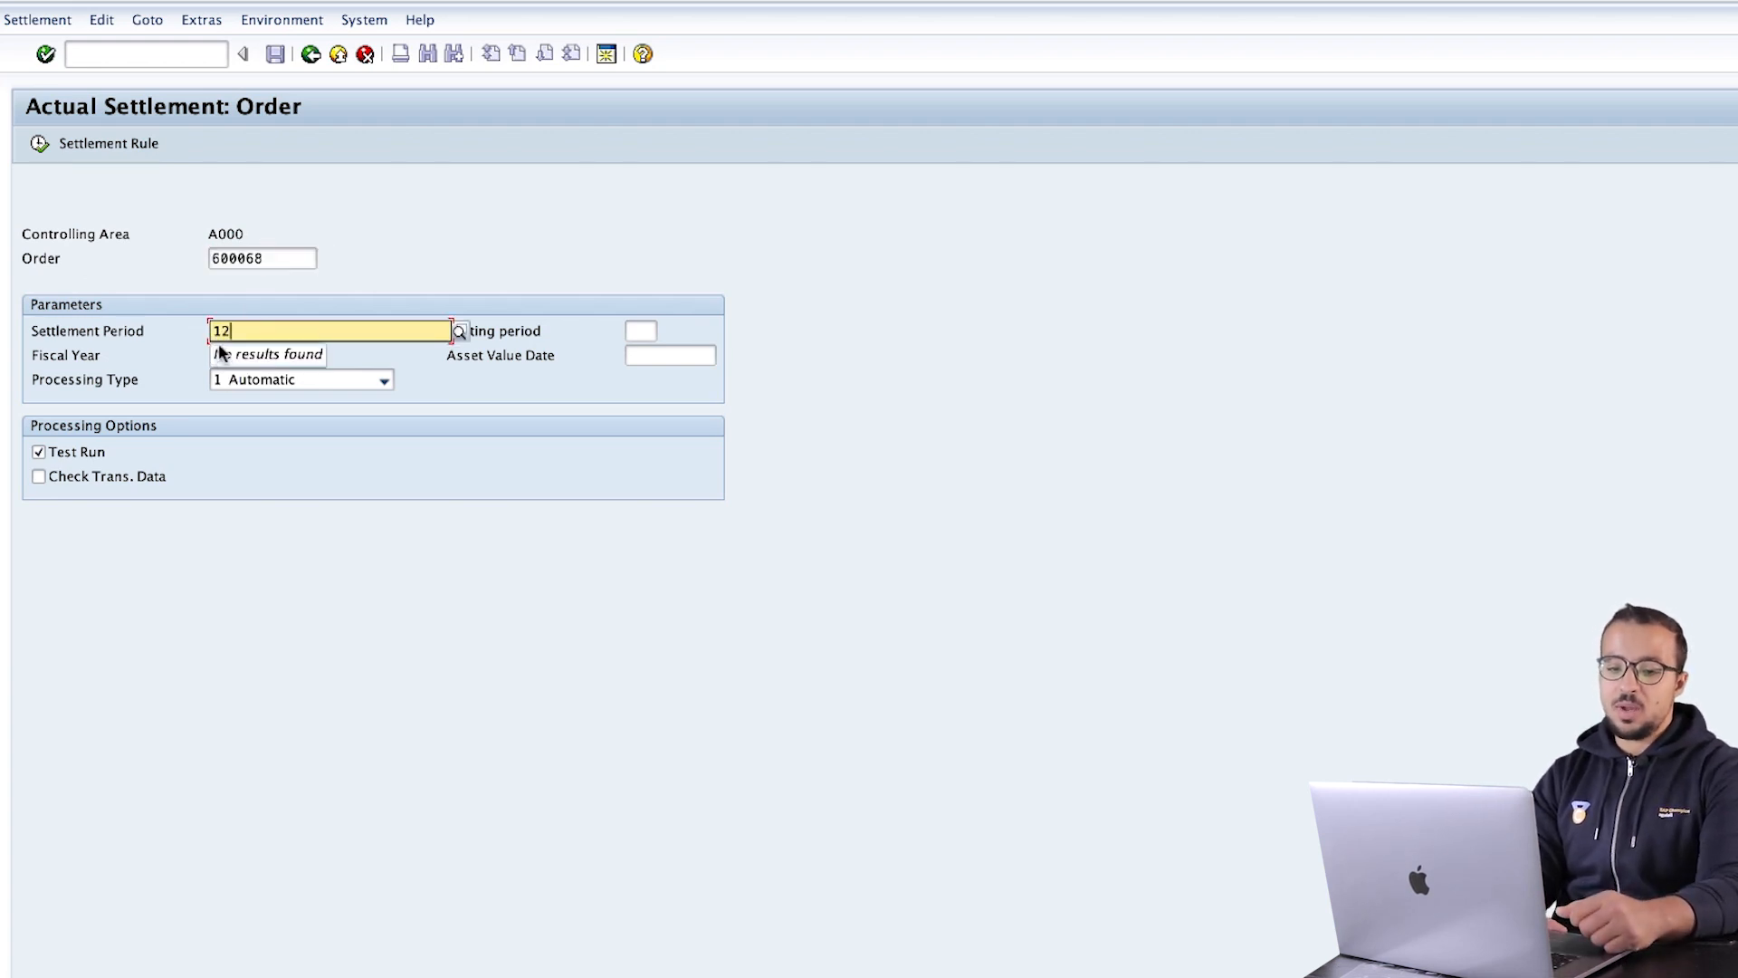
pyautogui.press('Return')
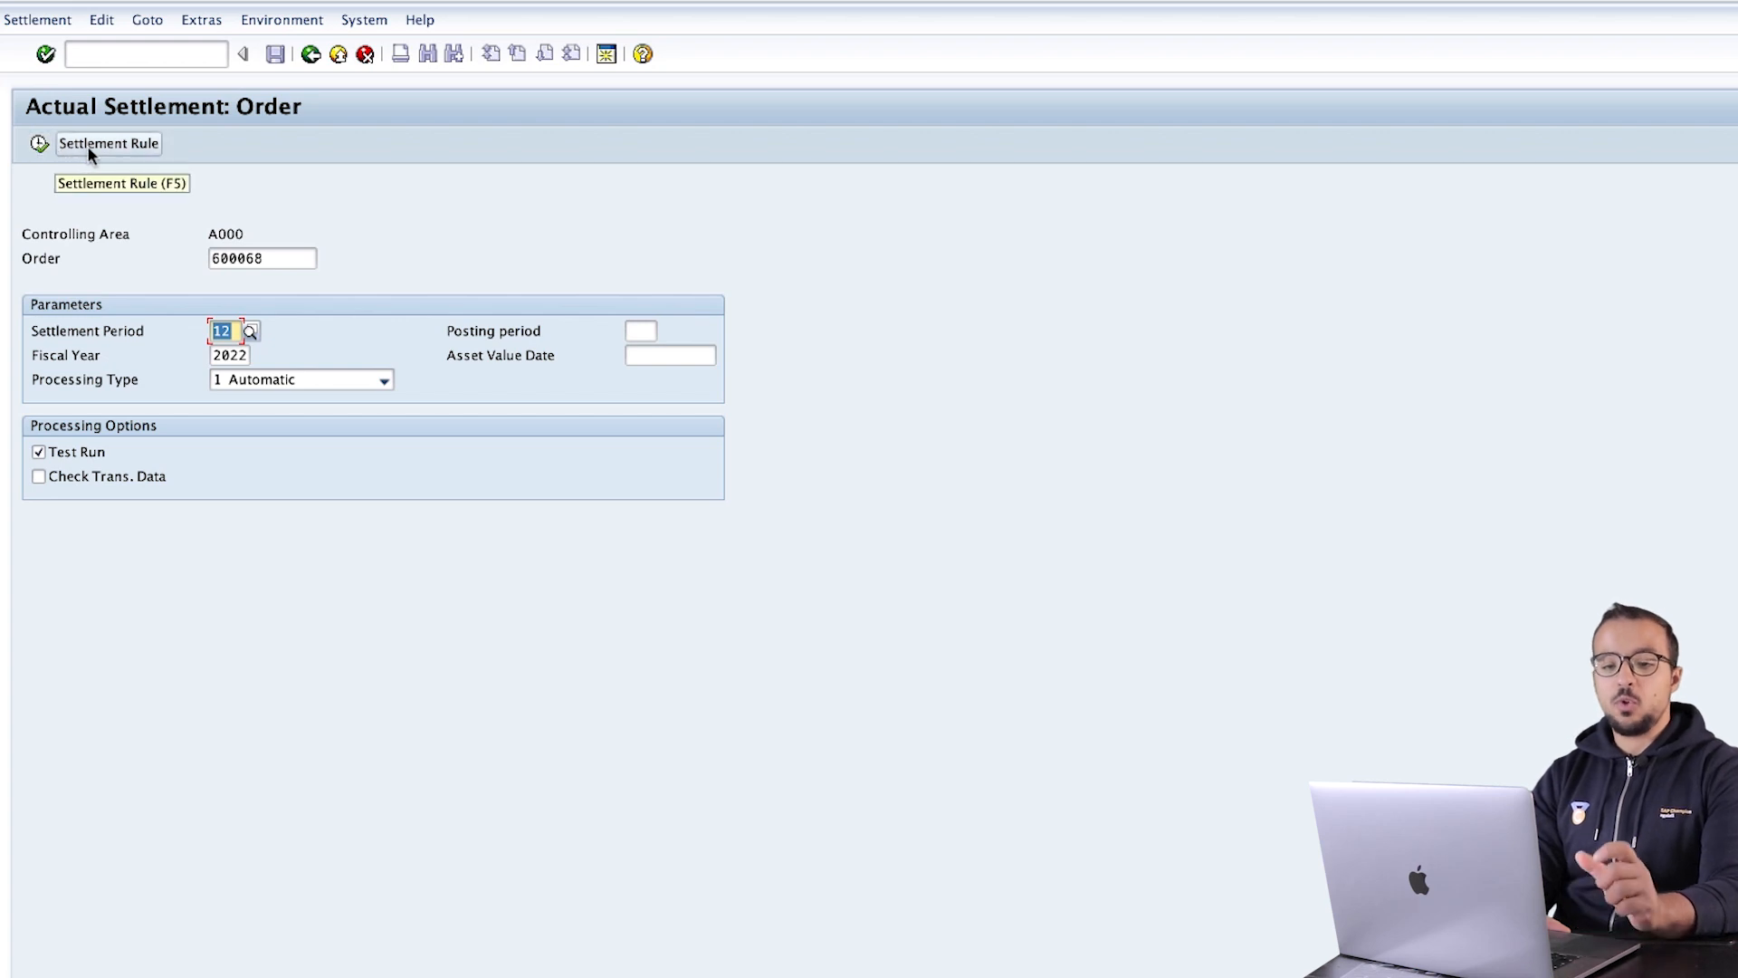
pyautogui.click(116, 144)
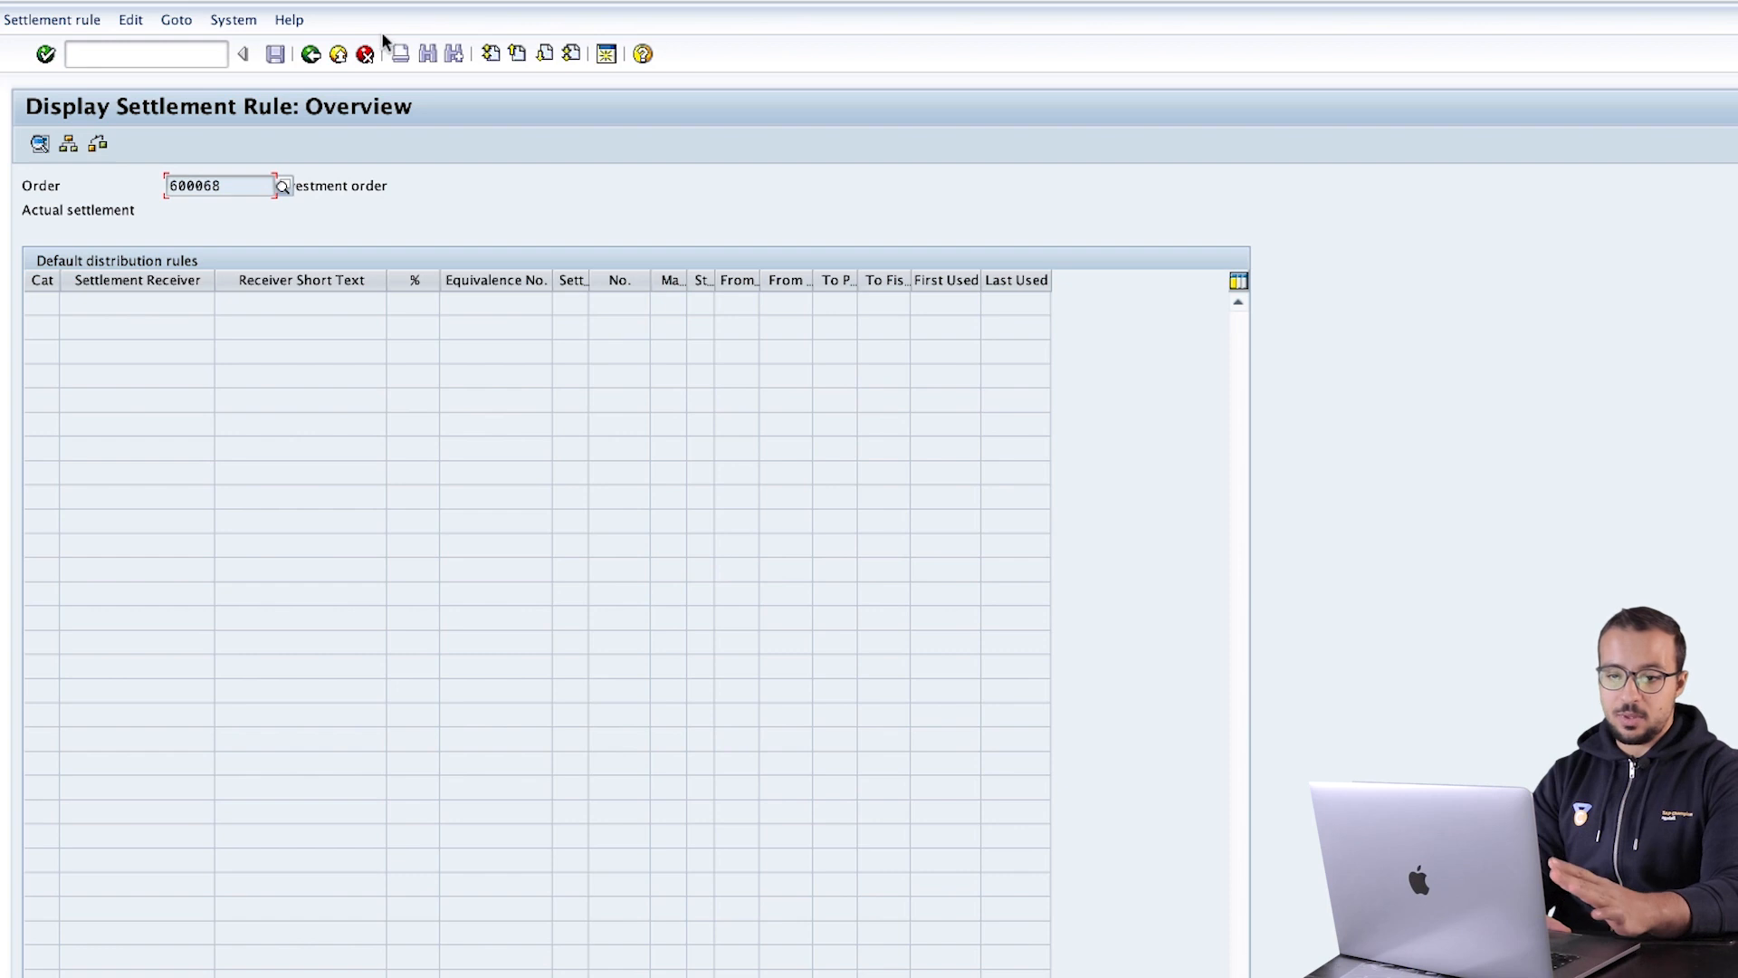
pyautogui.click(309, 55)
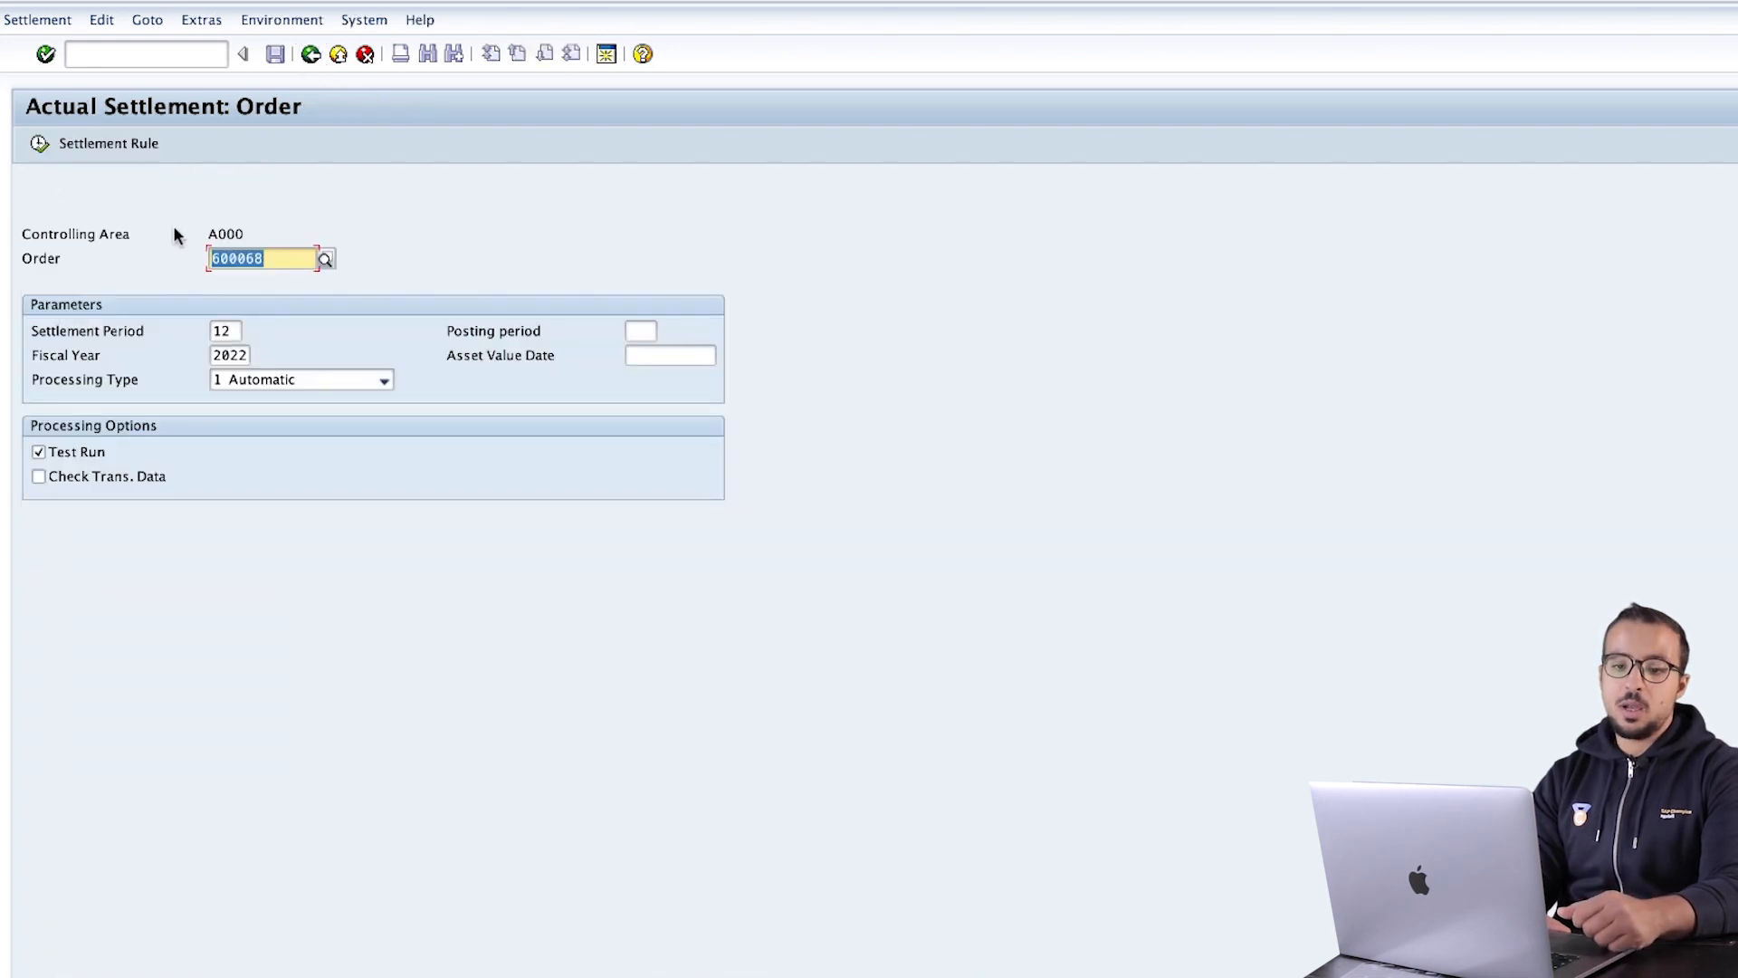
# Execute the settlement as a test run and open its detail list, widening the additional information column.
pyautogui.click(28, 156)
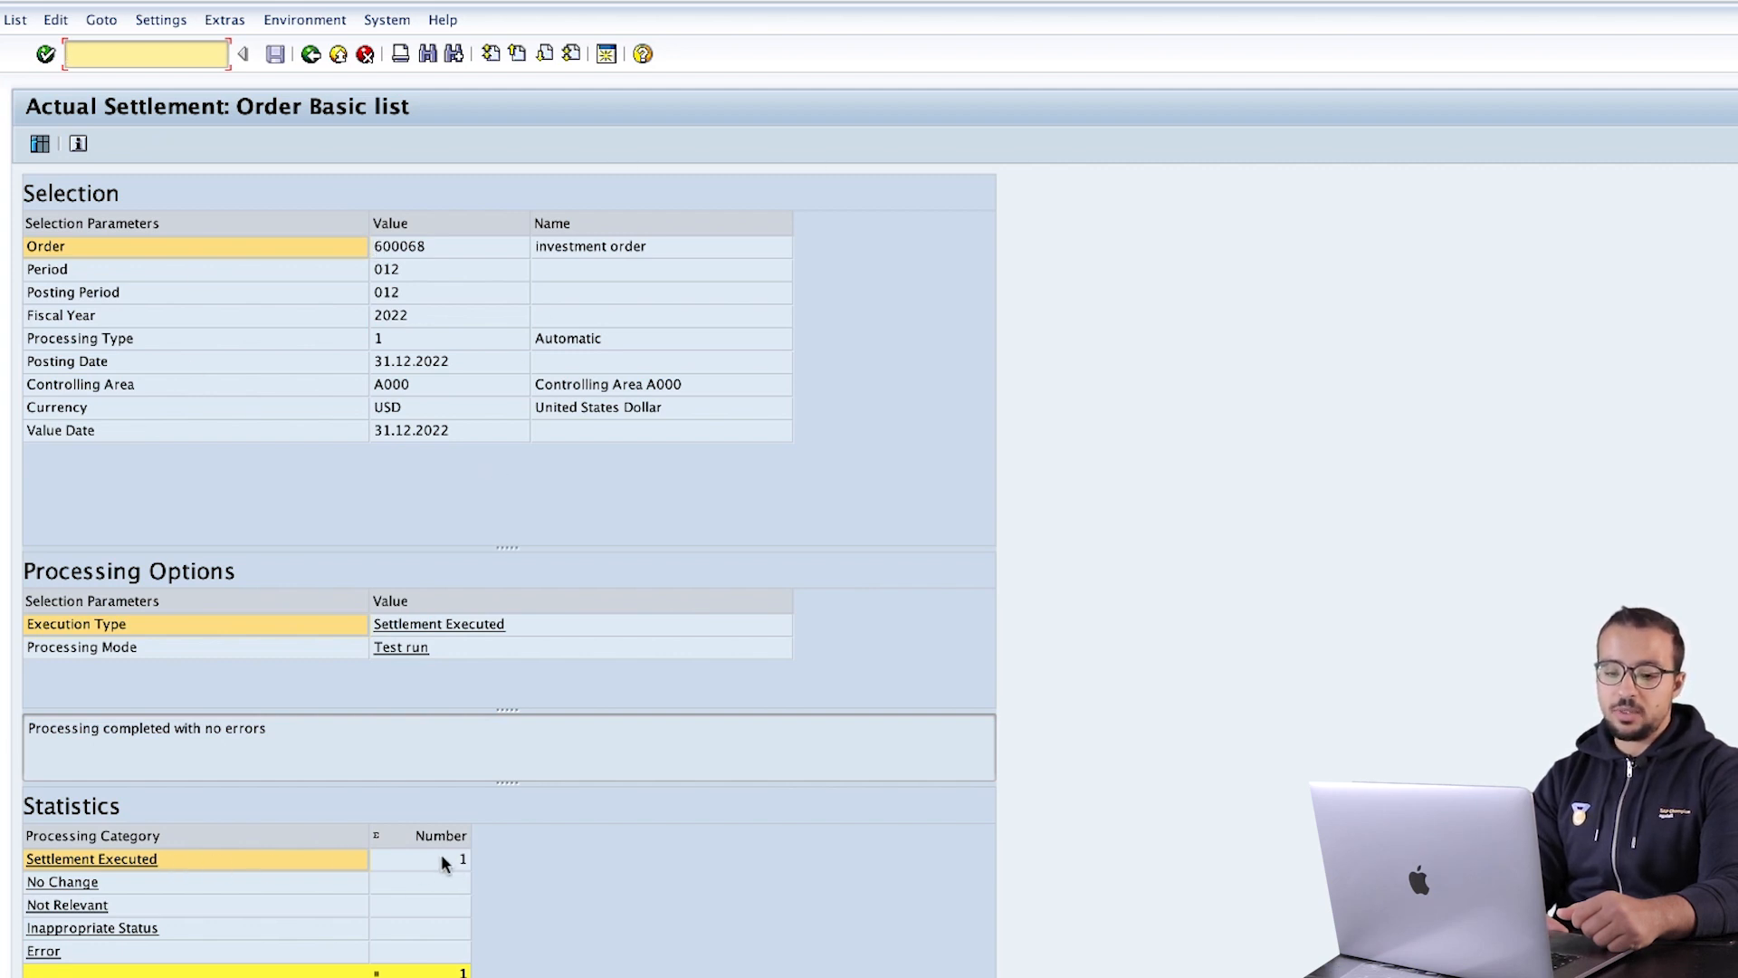
pyautogui.click(38, 149)
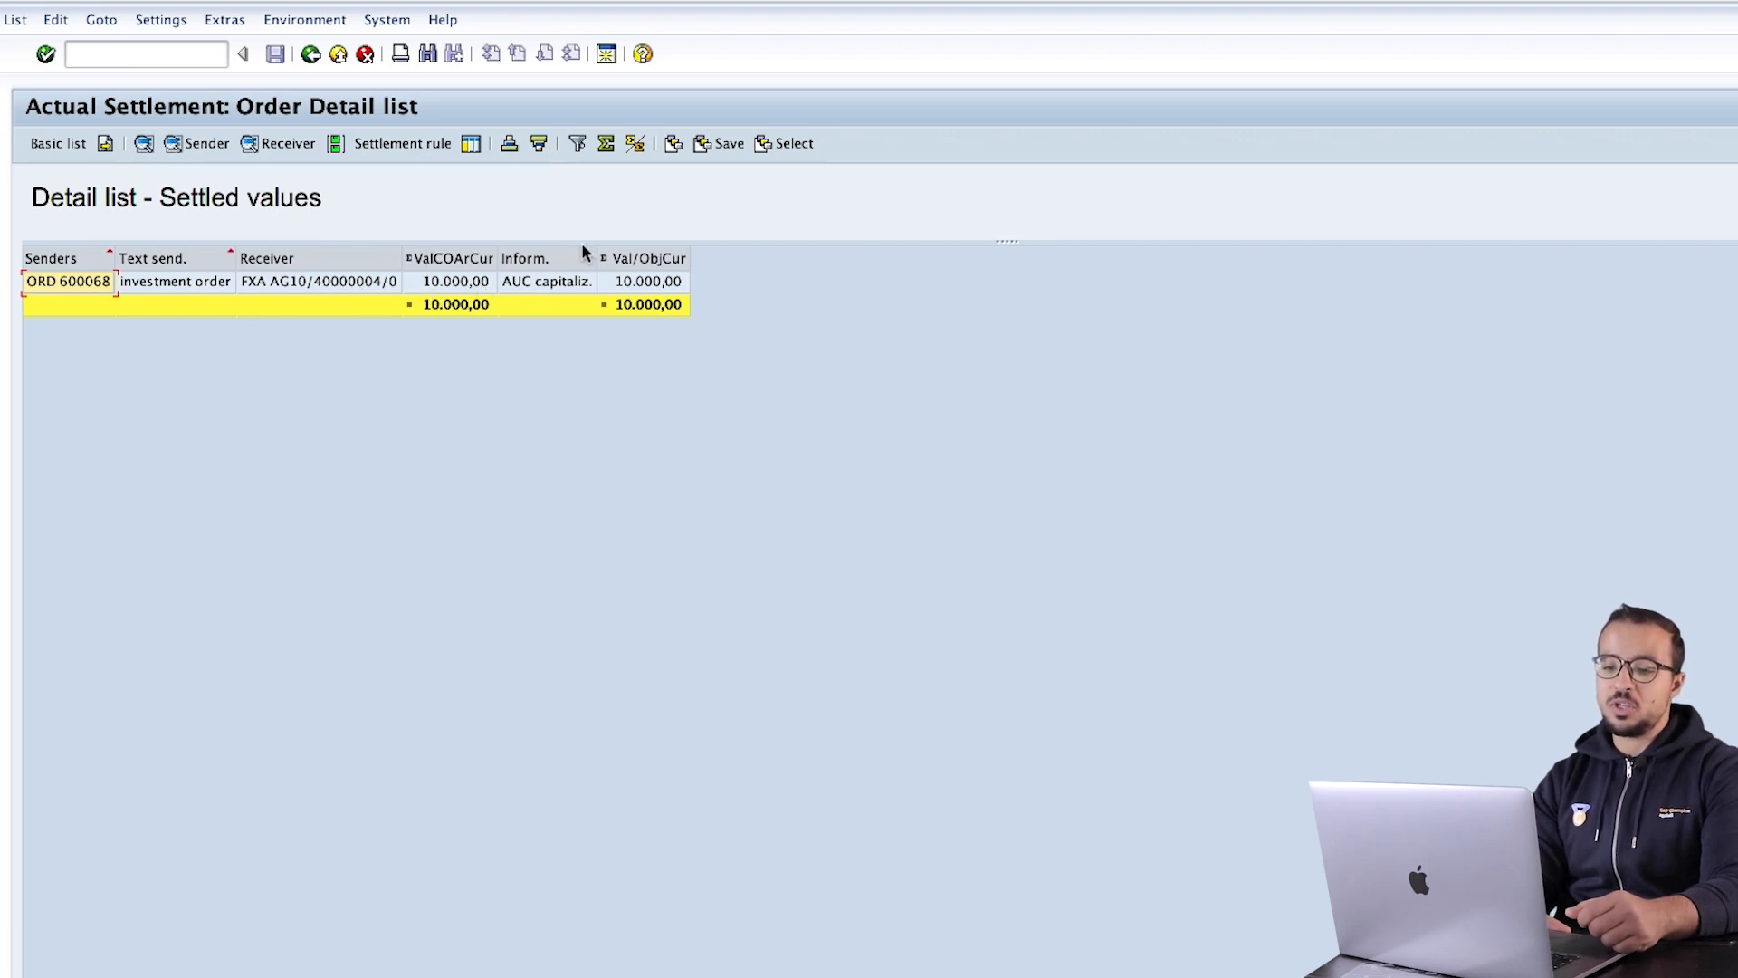
pyautogui.moveTo(598, 257); pyautogui.dragTo(690, 255)
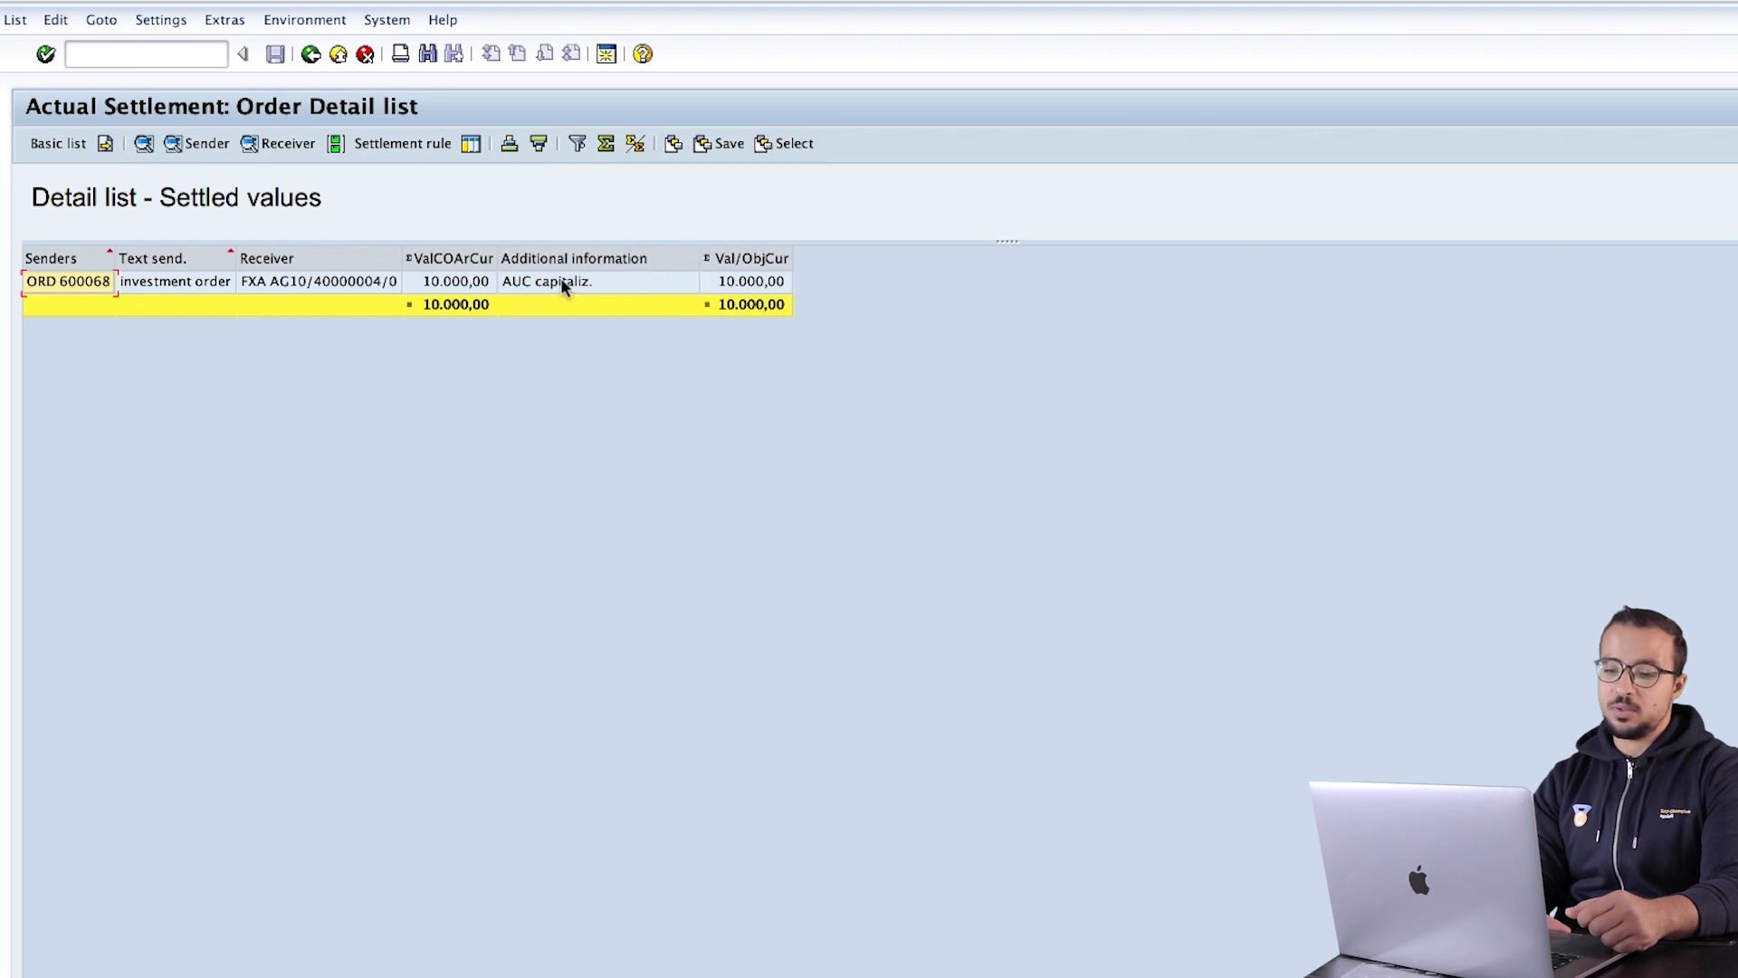
# Display the order's receiver debits, check the master data of the receiving asset, and return to the debits.
pyautogui.click(74, 282)
pyautogui.click(276, 150)
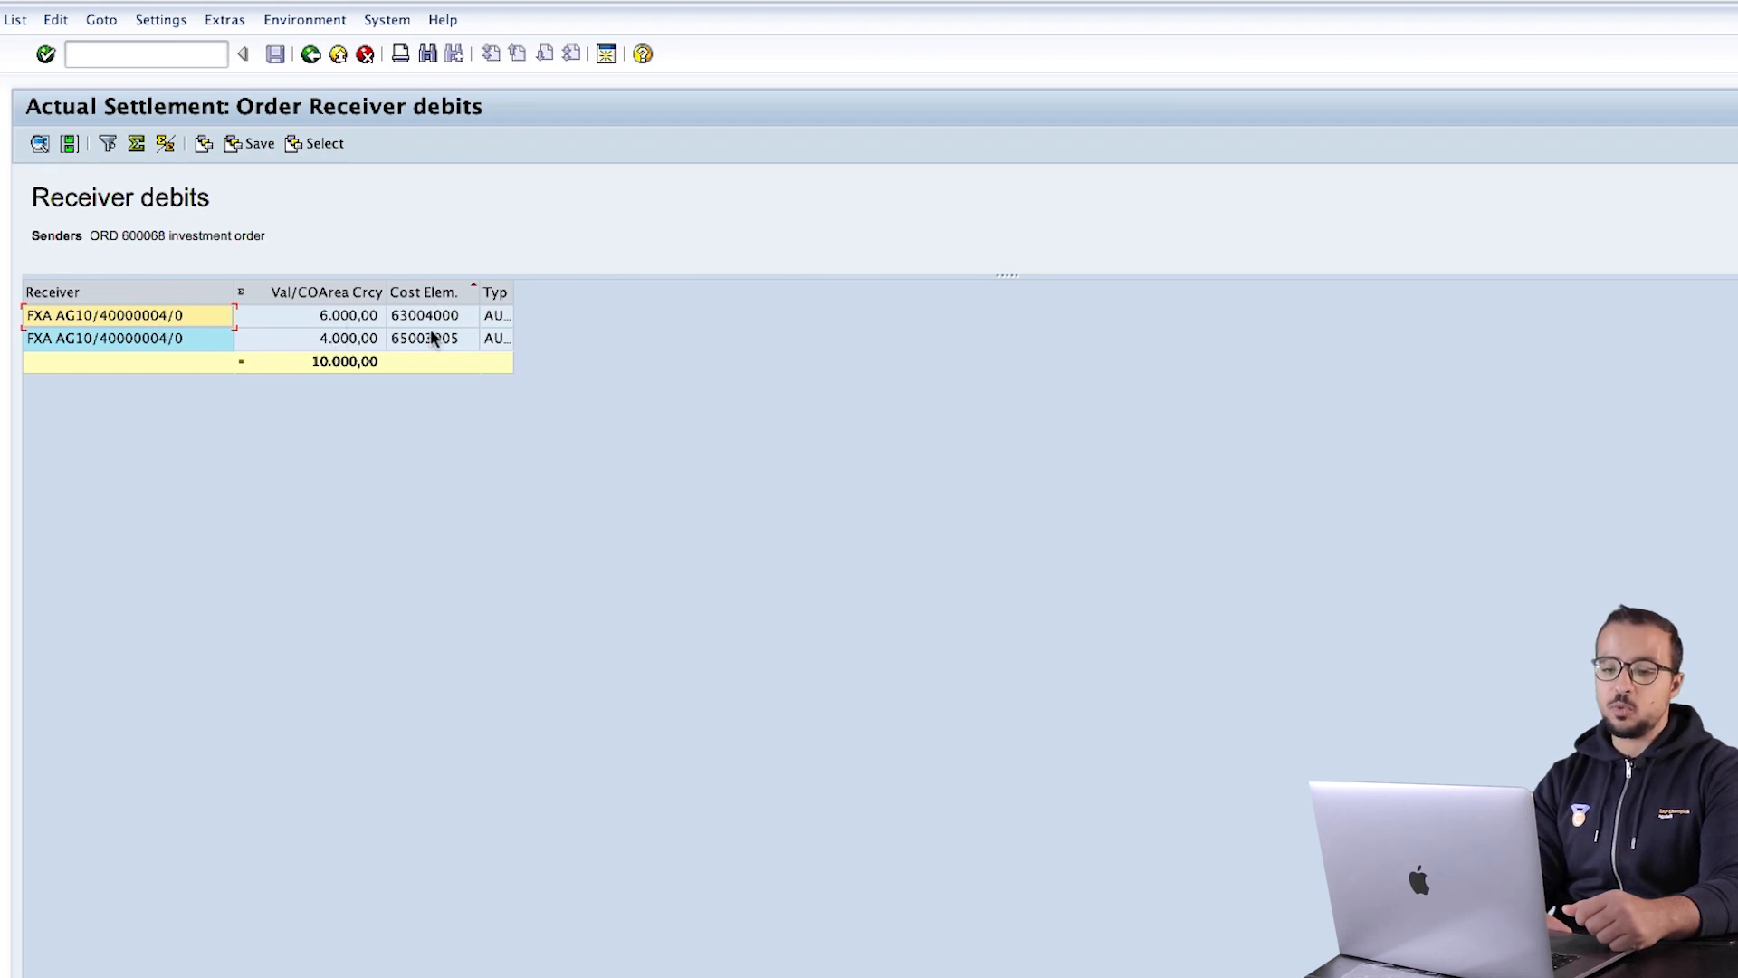
pyautogui.click(459, 318)
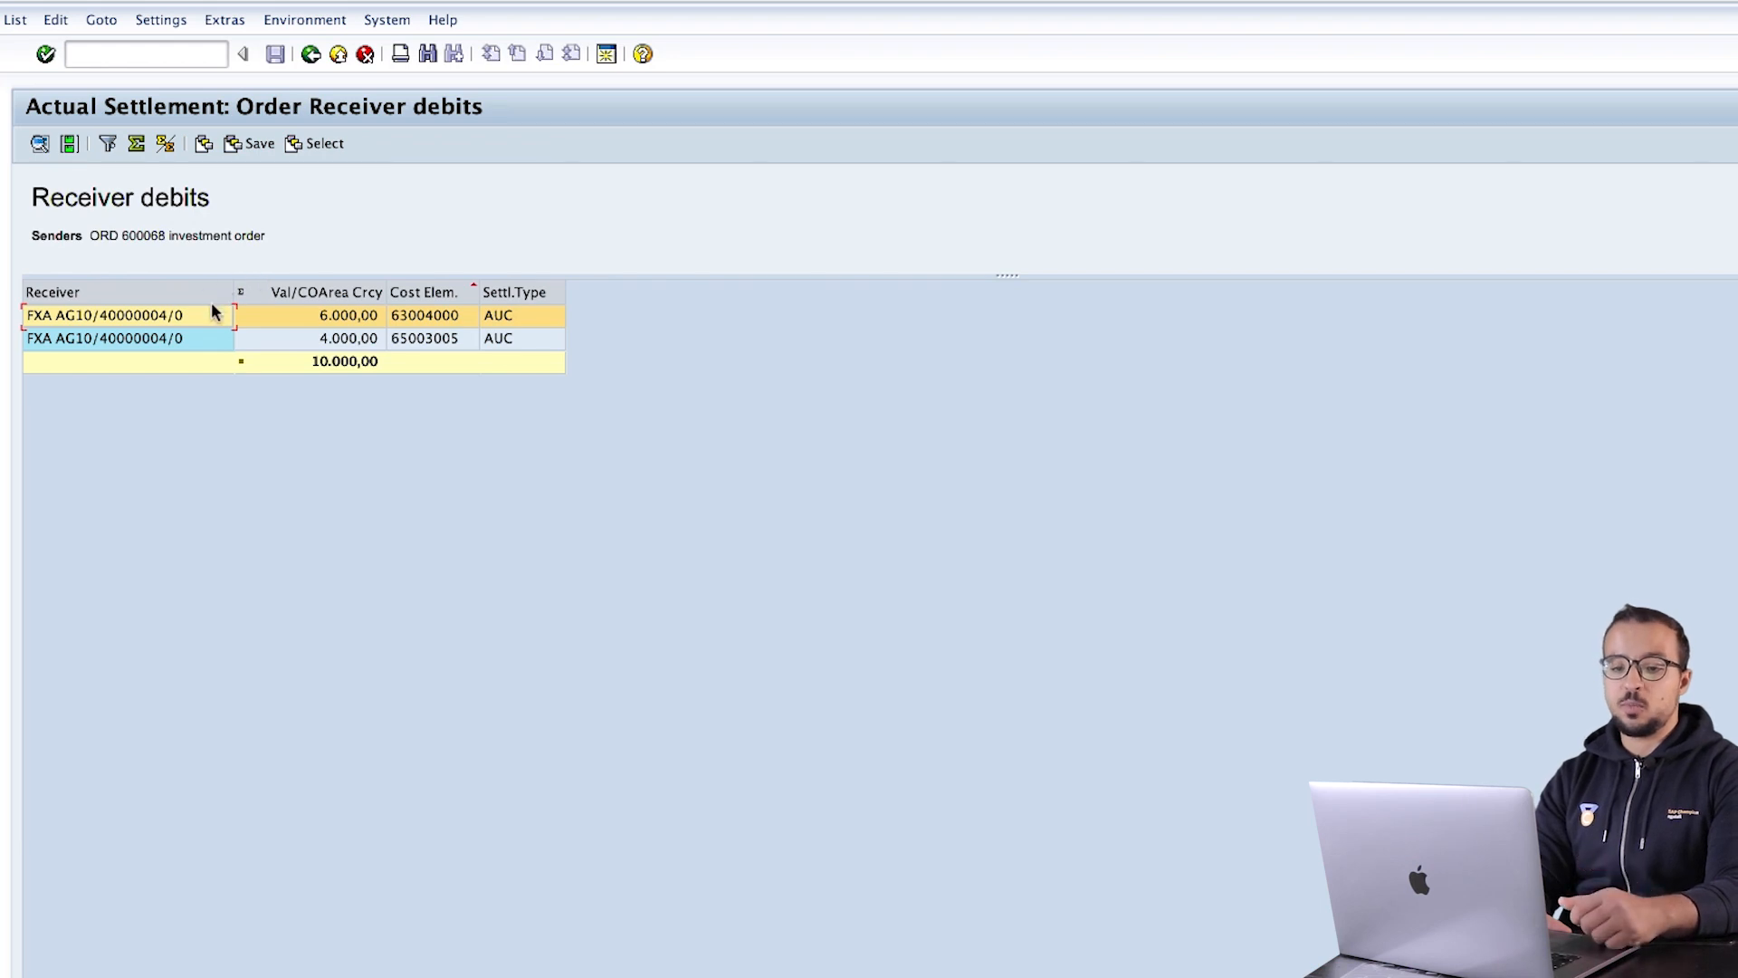
pyautogui.click(68, 143)
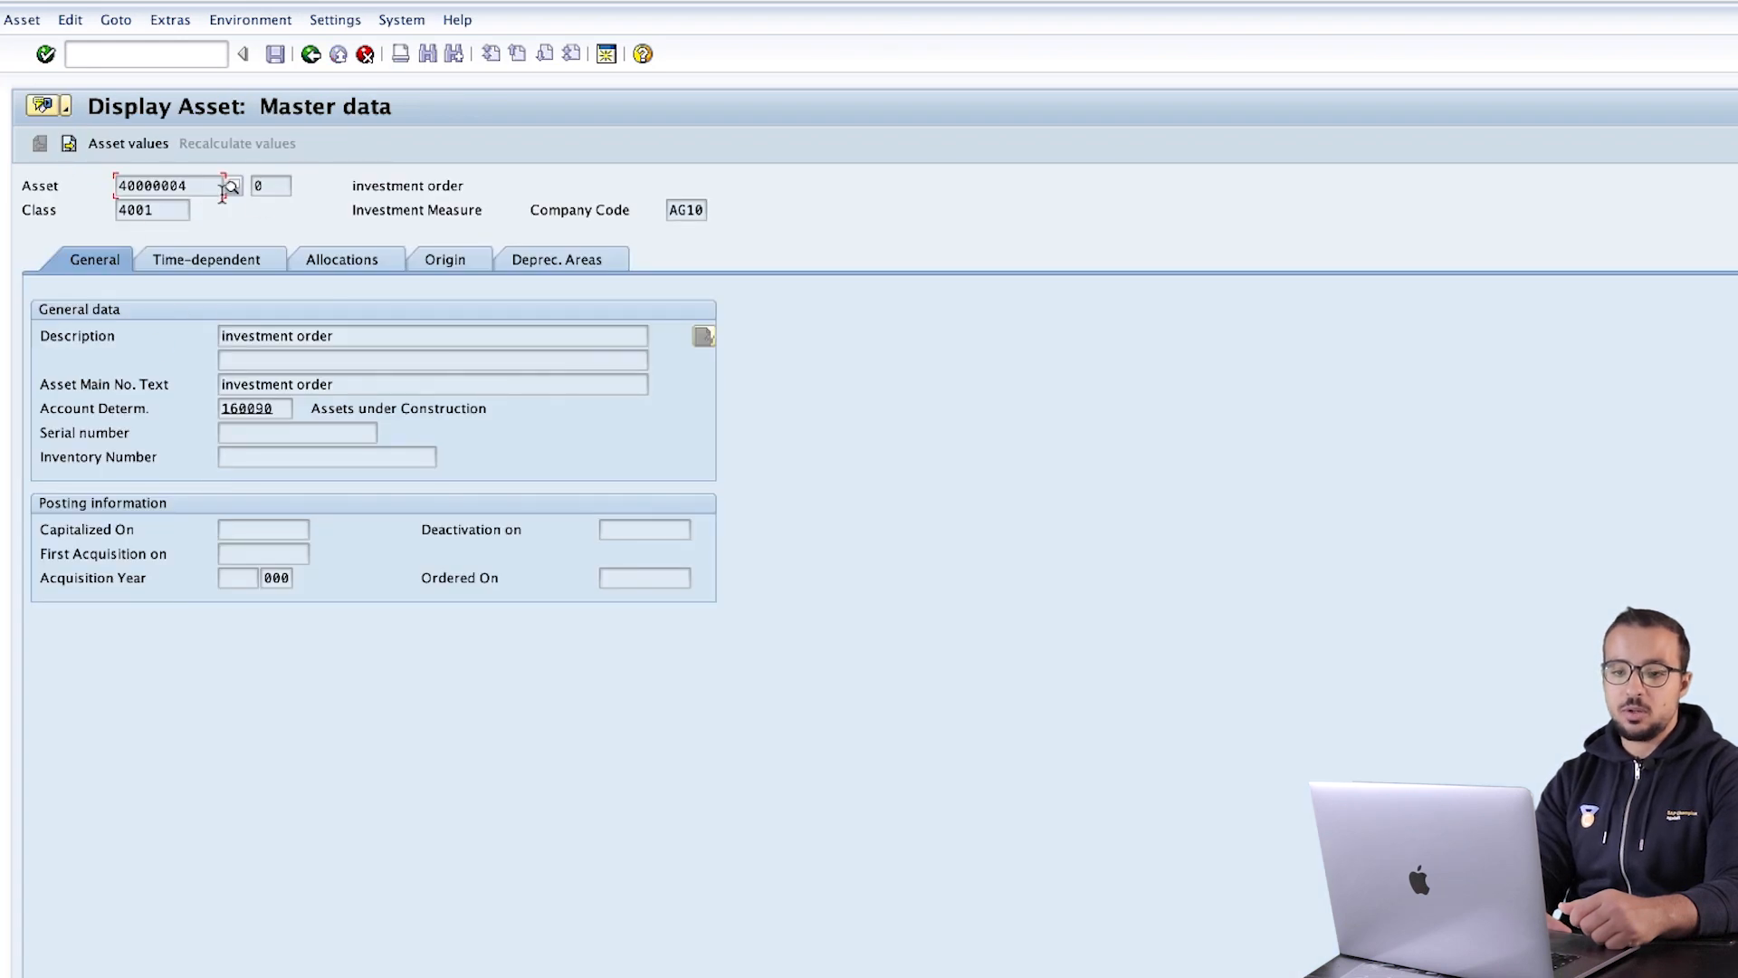
pyautogui.click(311, 54)
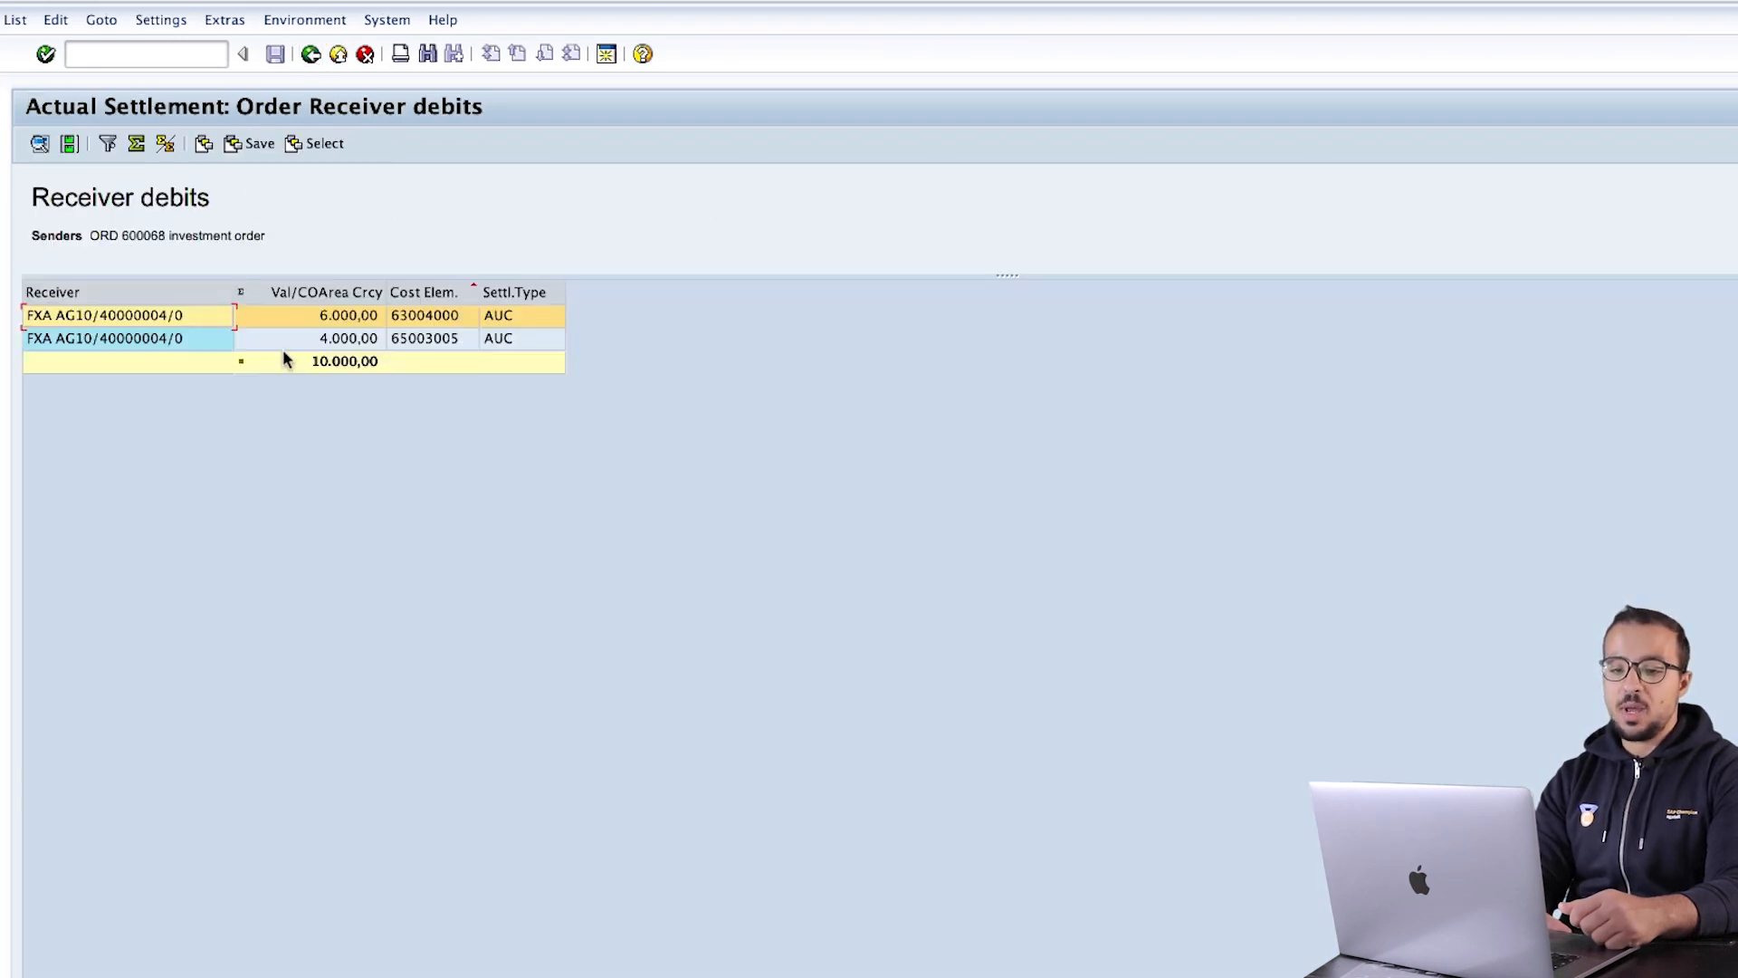
# Check the receiver of the cost element 63004000 line, then exit the test run results to the settlement parameters.
pyautogui.click(425, 317)
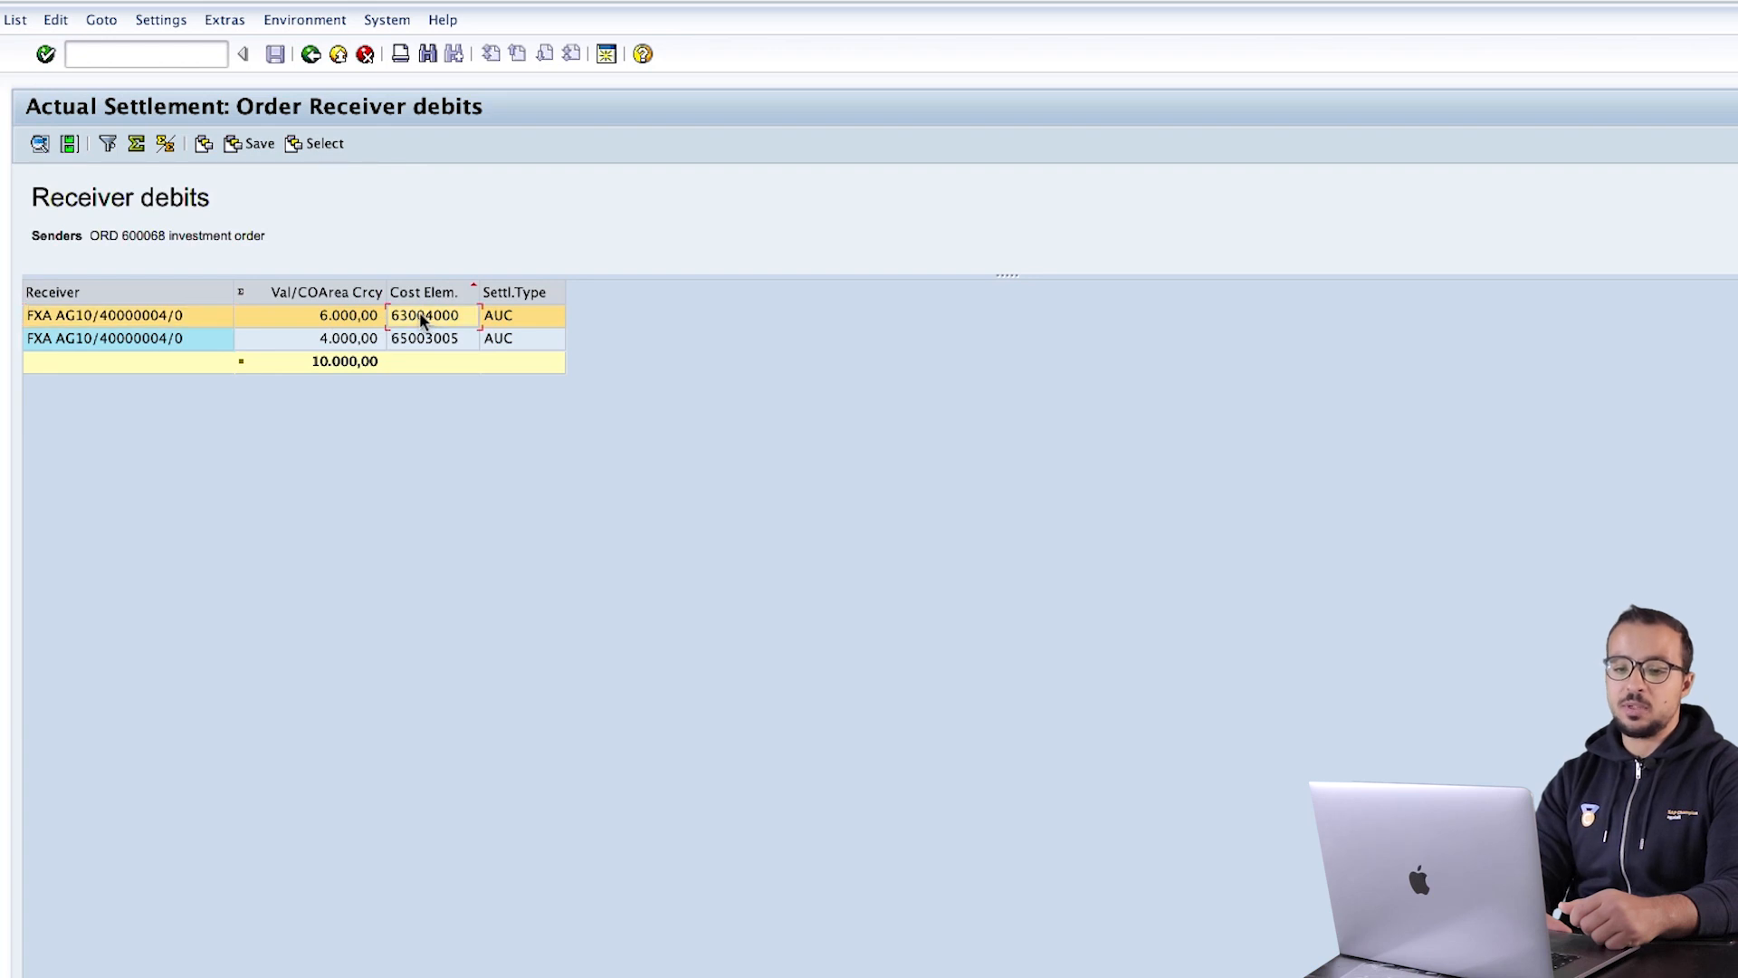
pyautogui.click(70, 144)
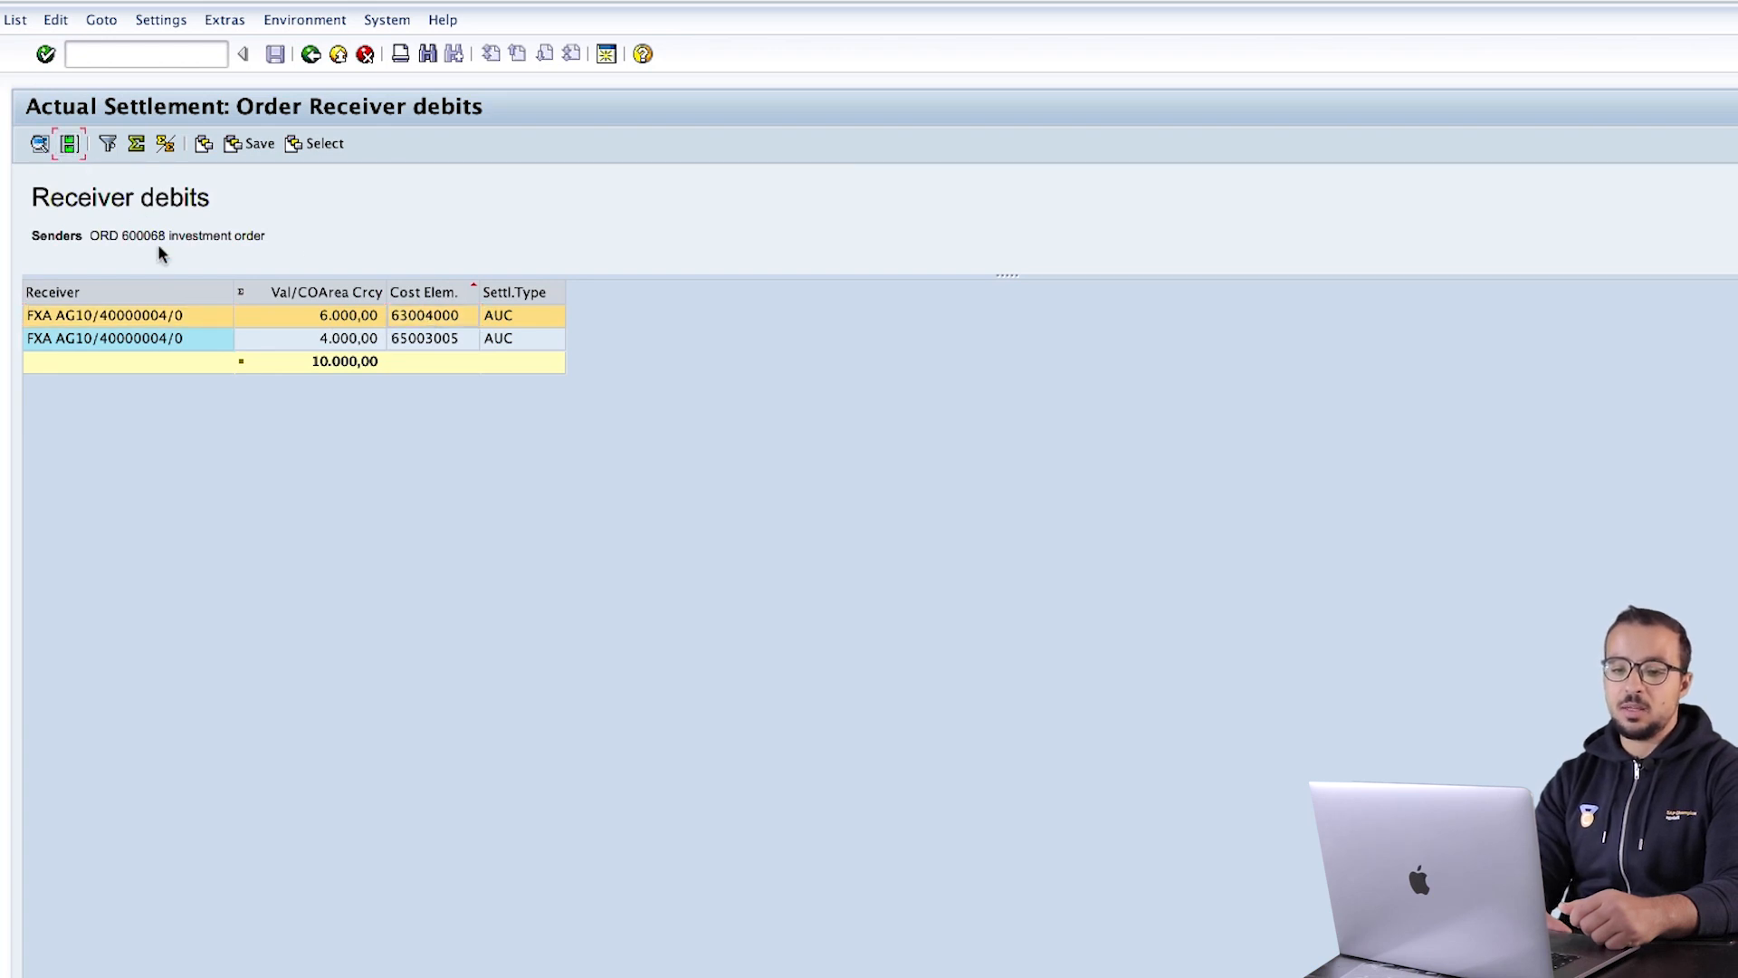
pyautogui.click(311, 54)
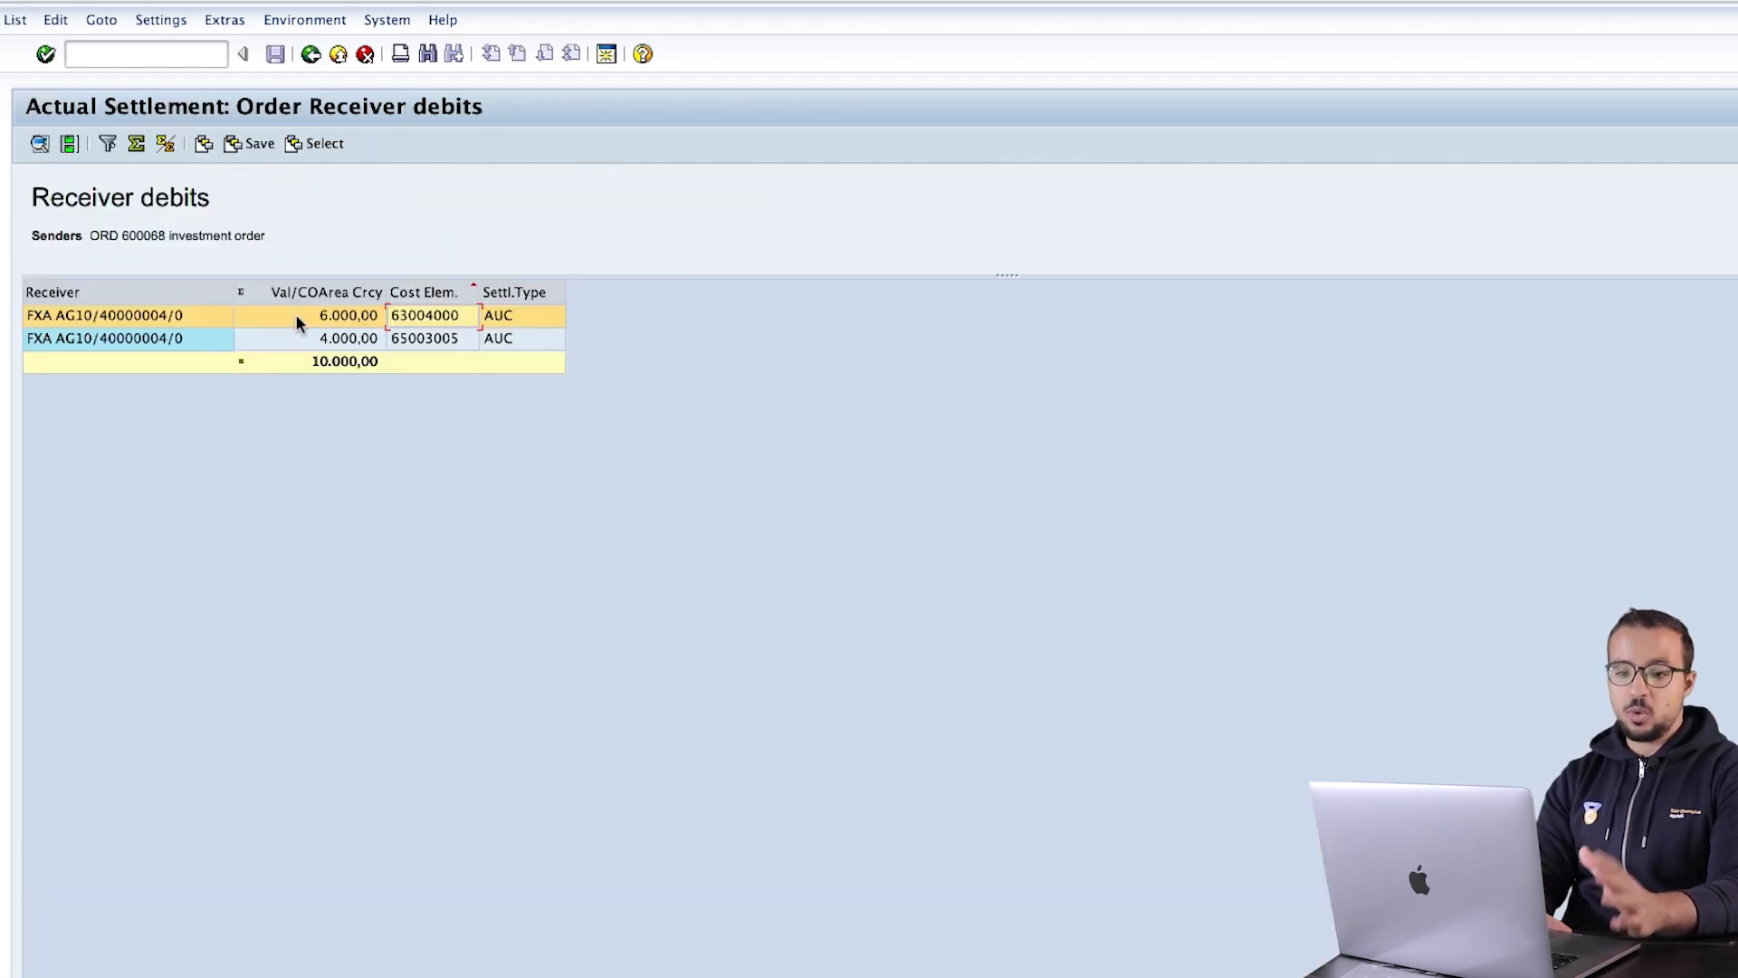
pyautogui.click(310, 56)
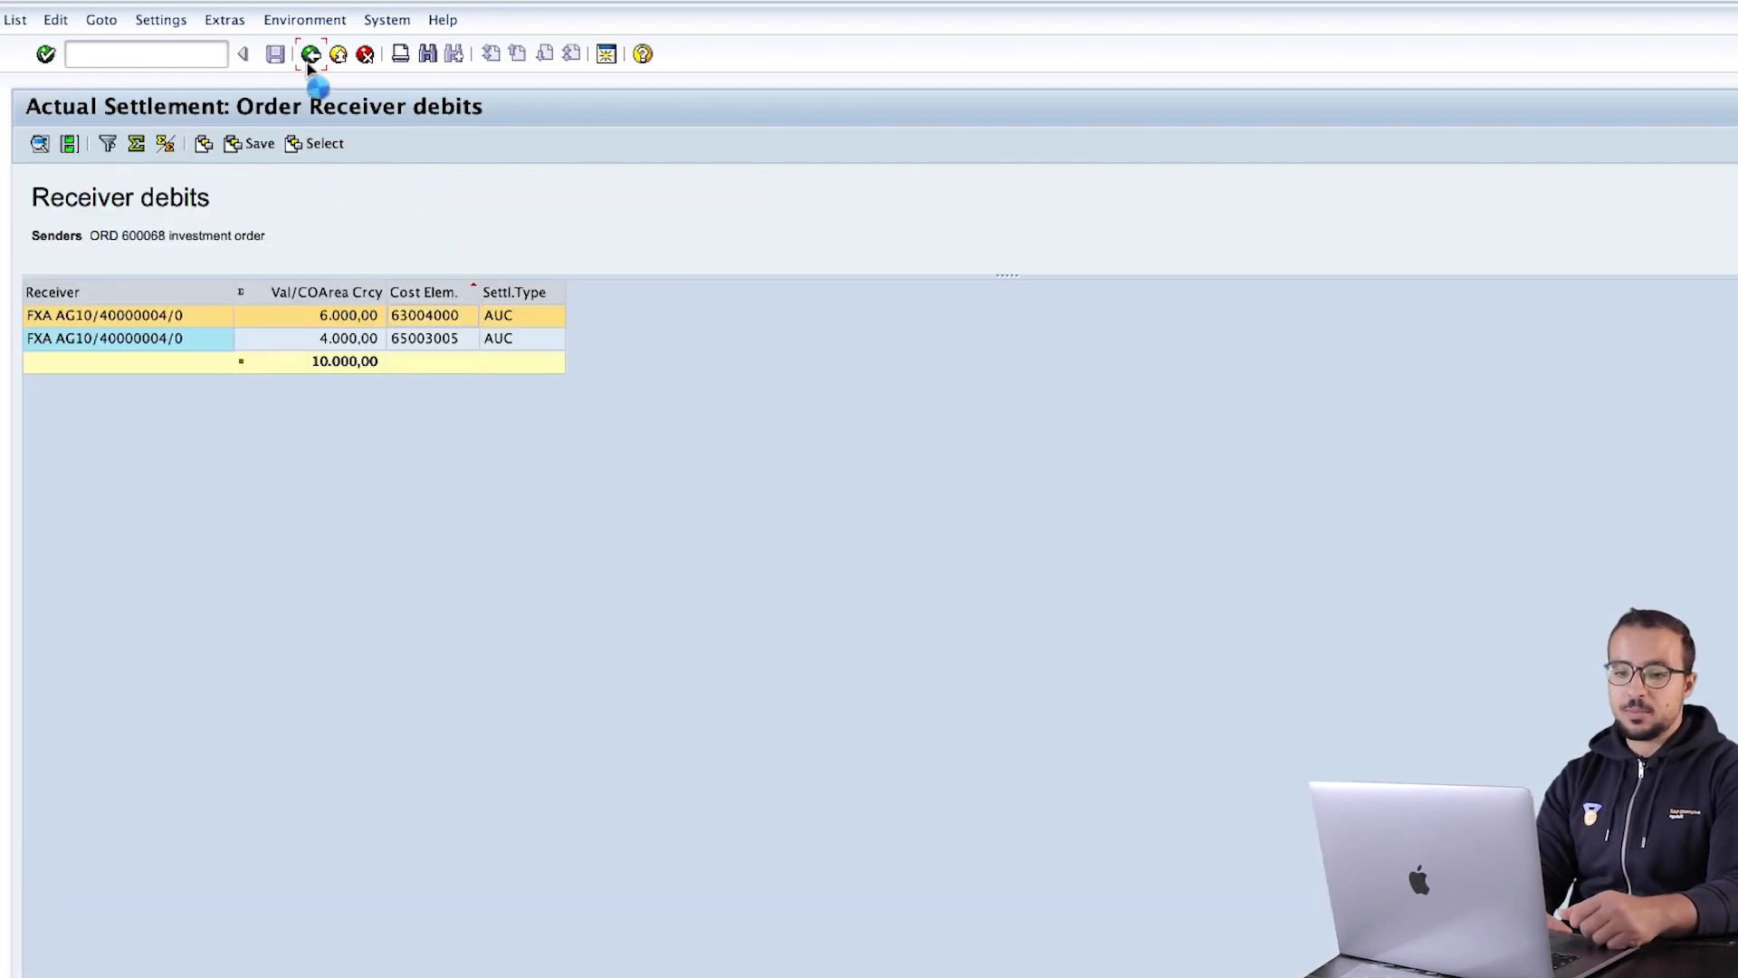
pyautogui.click(310, 56)
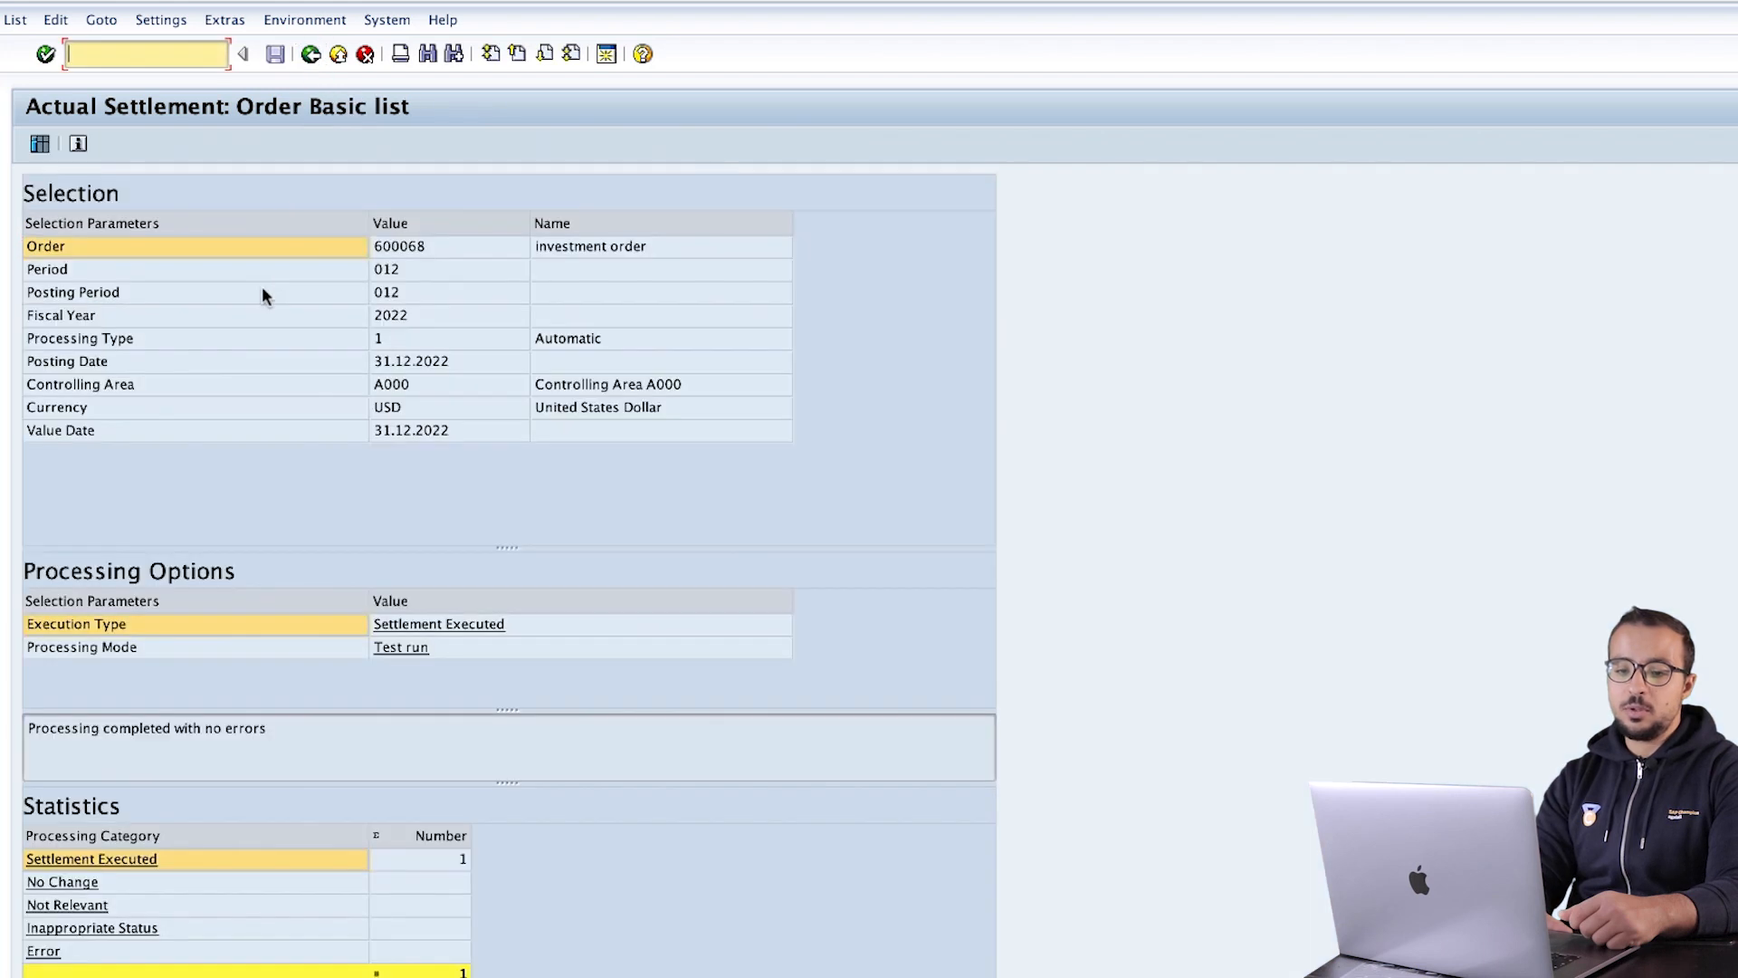
pyautogui.click(311, 56)
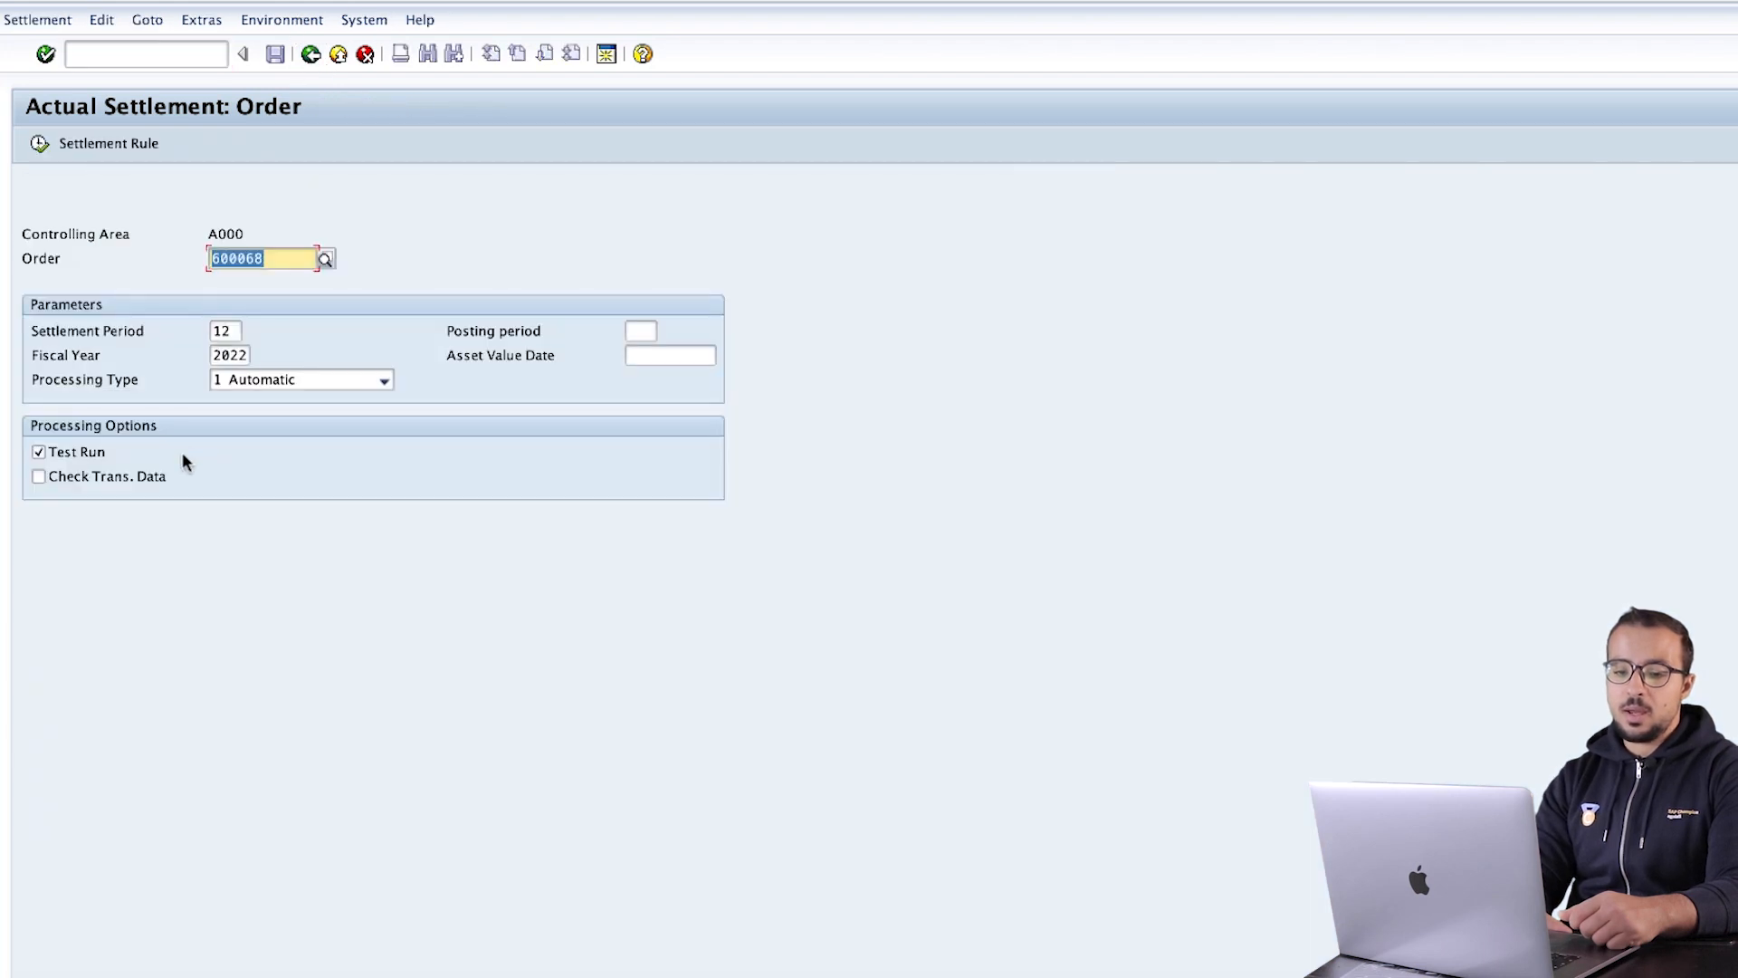
# Turn off the test run option, execute the actual settlement and open its detail list of settled values.
pyautogui.click(49, 454)
pyautogui.click(47, 453)
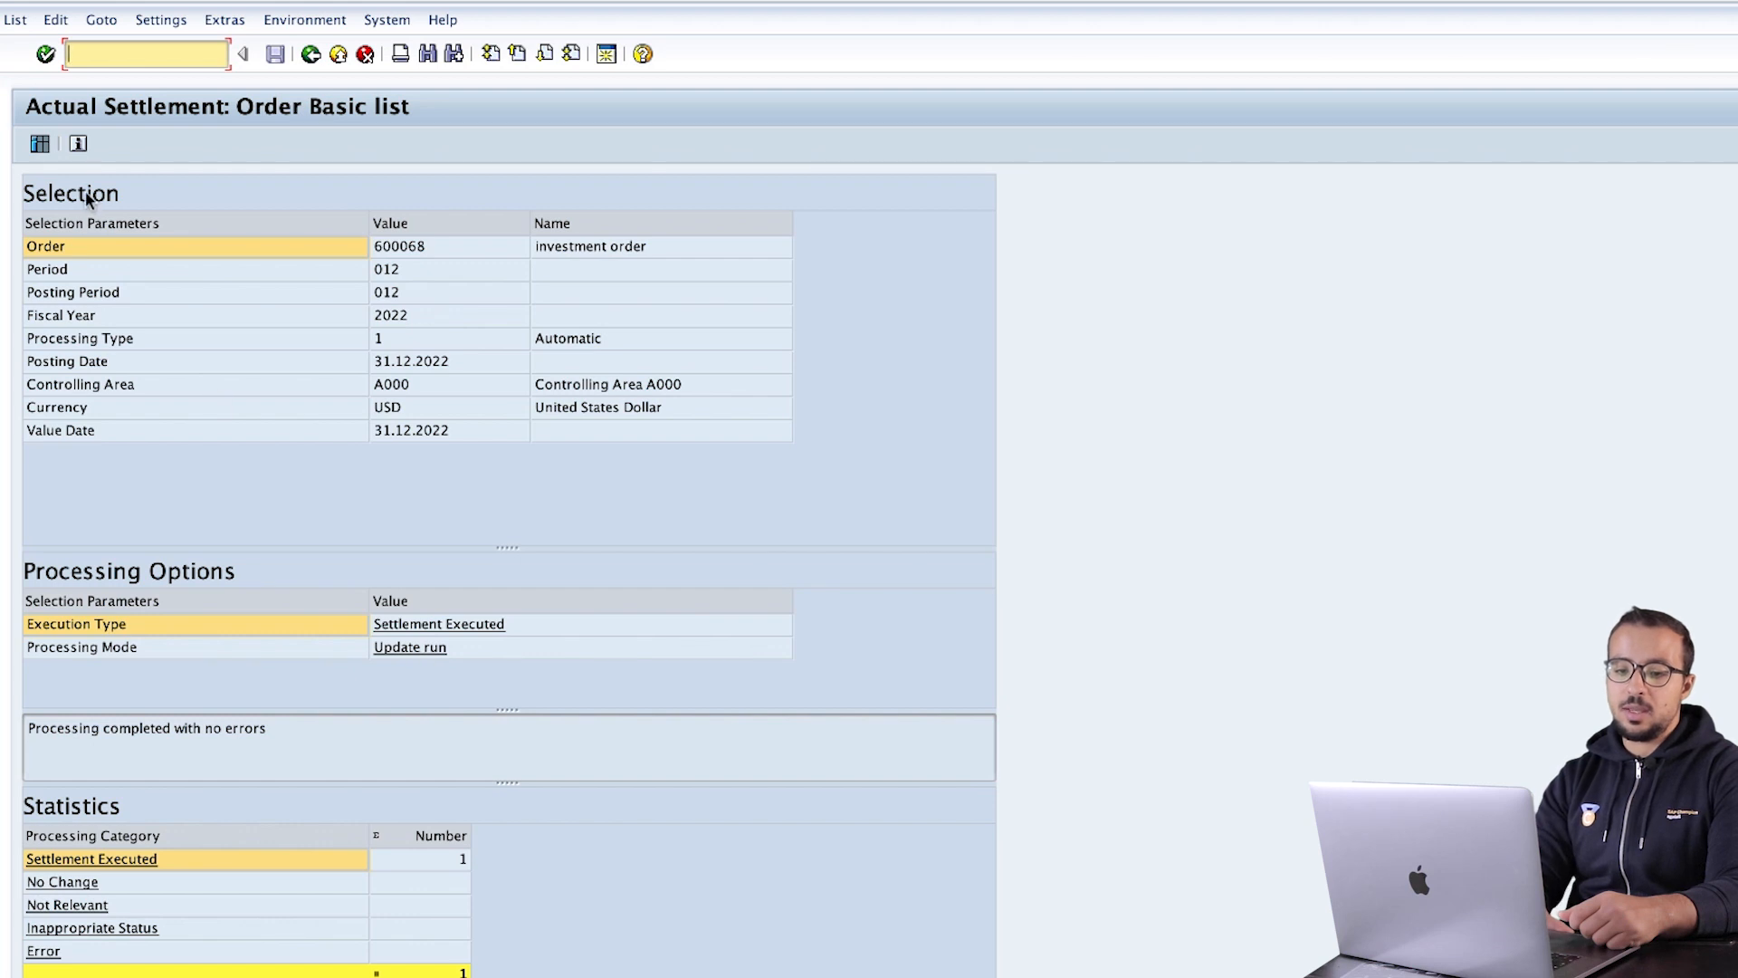
pyautogui.click(41, 145)
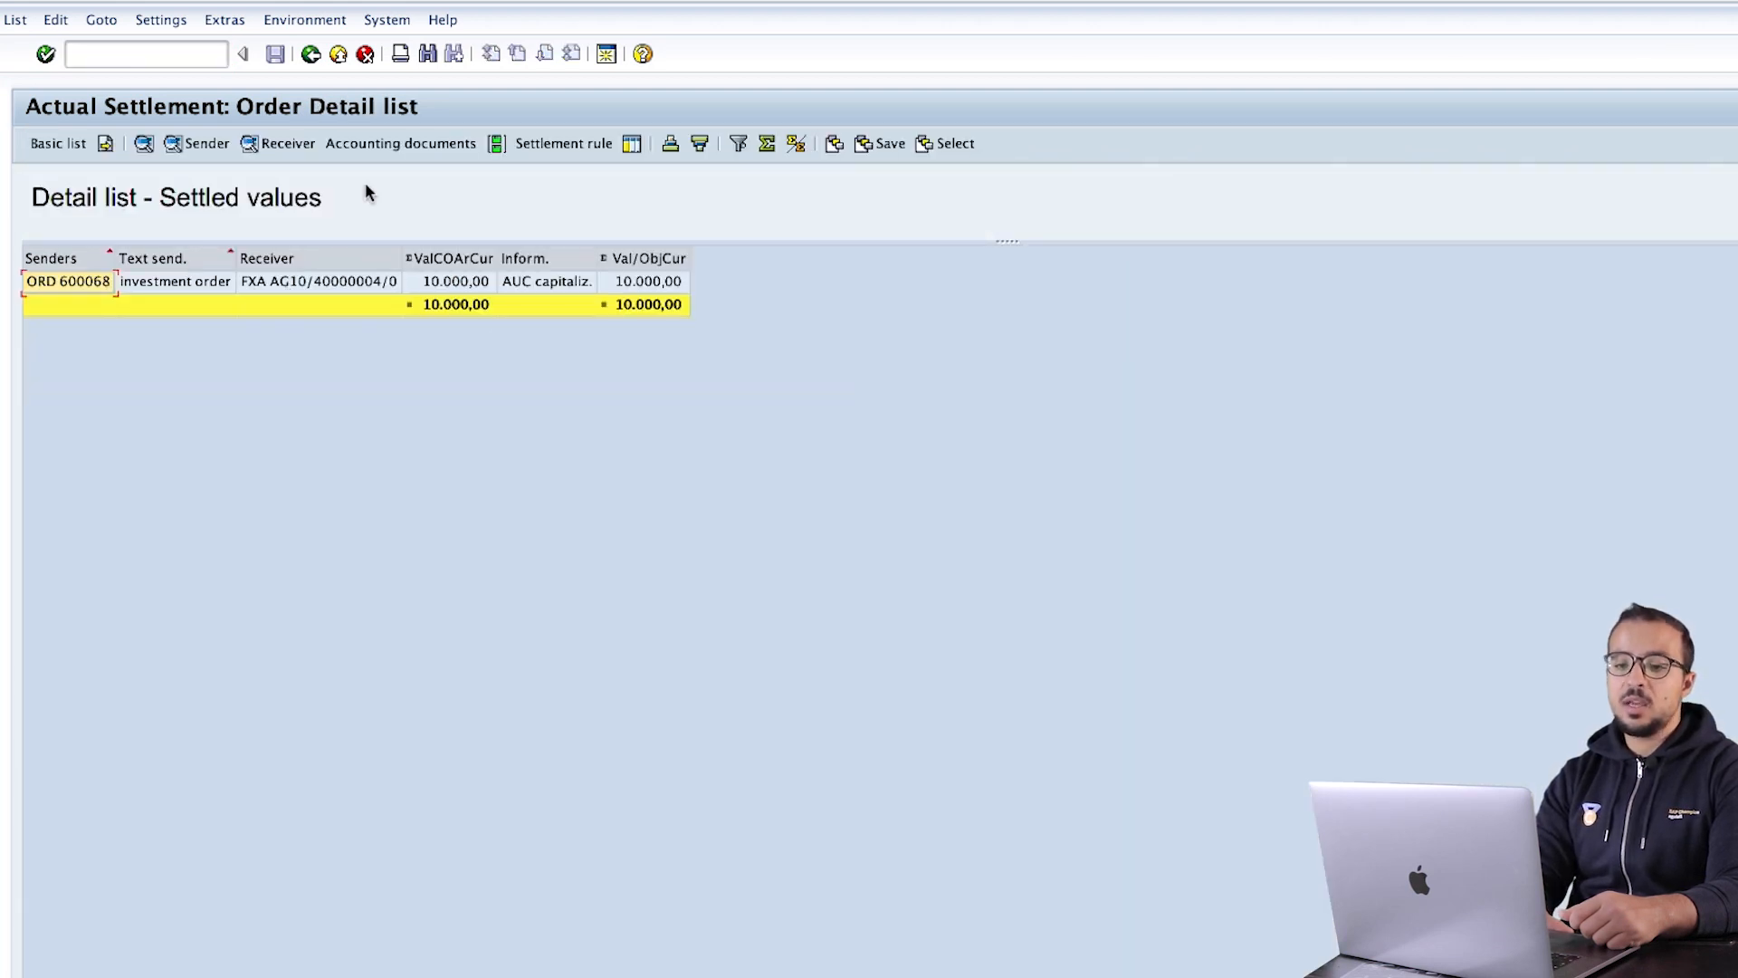
# List the settlement's accounting documents, examine the line items of the accounting document, and return to the list.
pyautogui.click(403, 147)
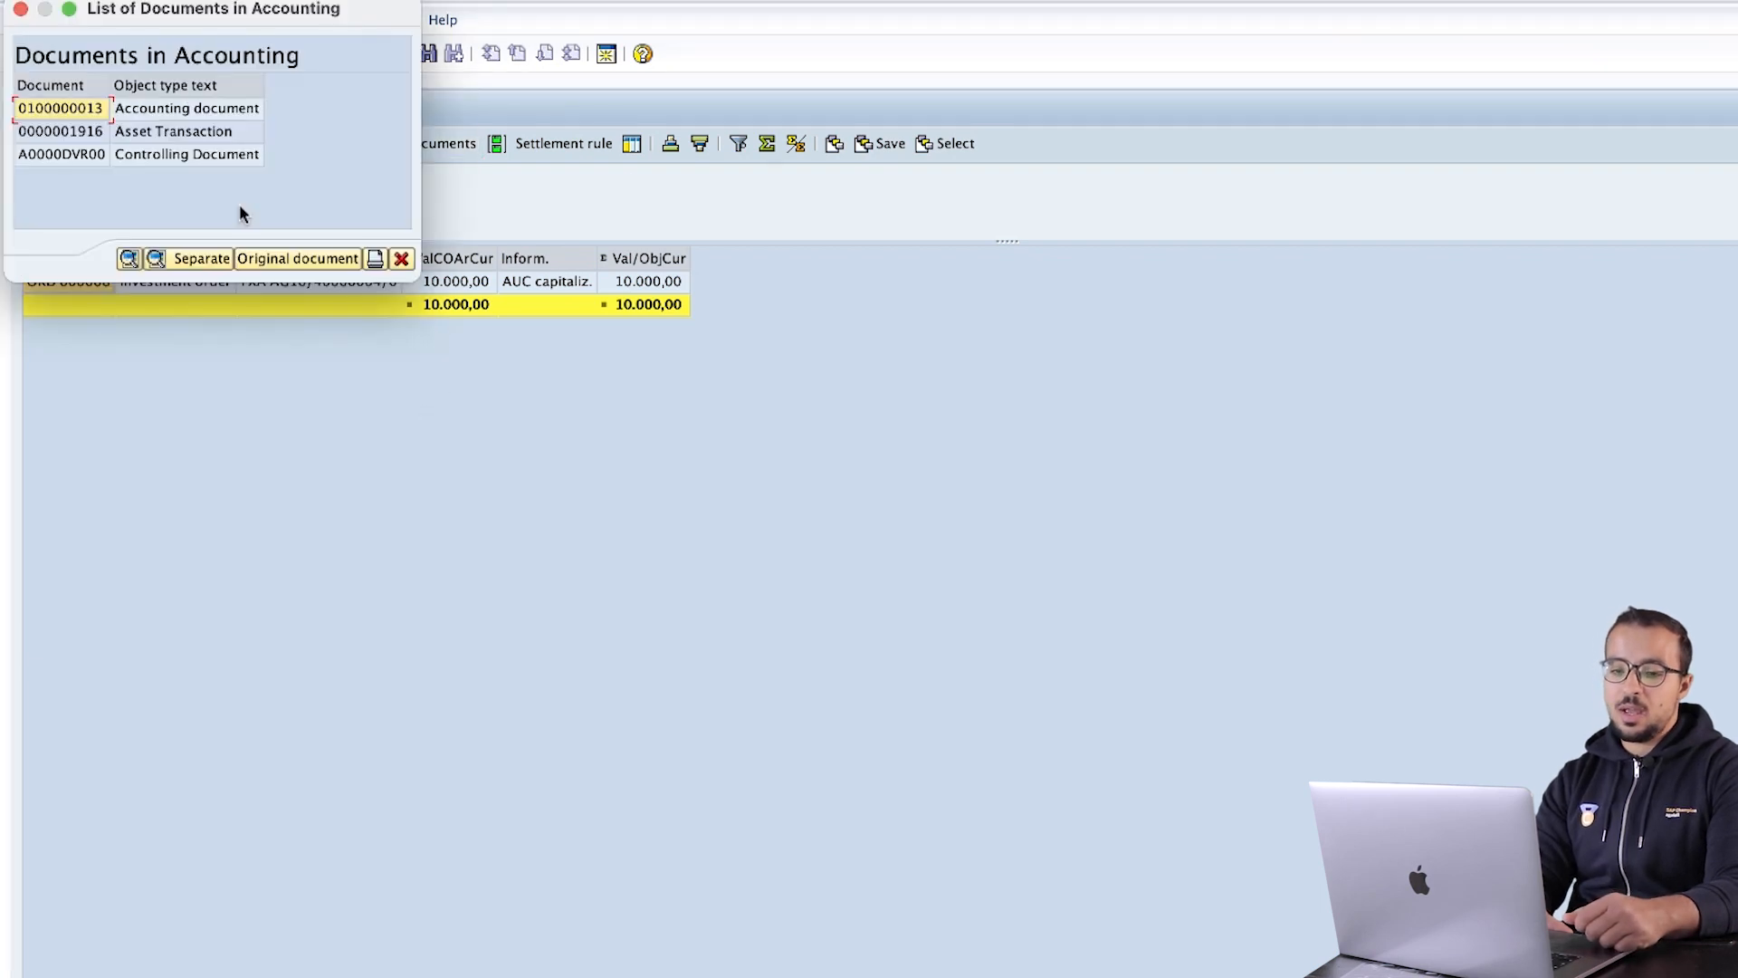
pyautogui.doubleClick(133, 108)
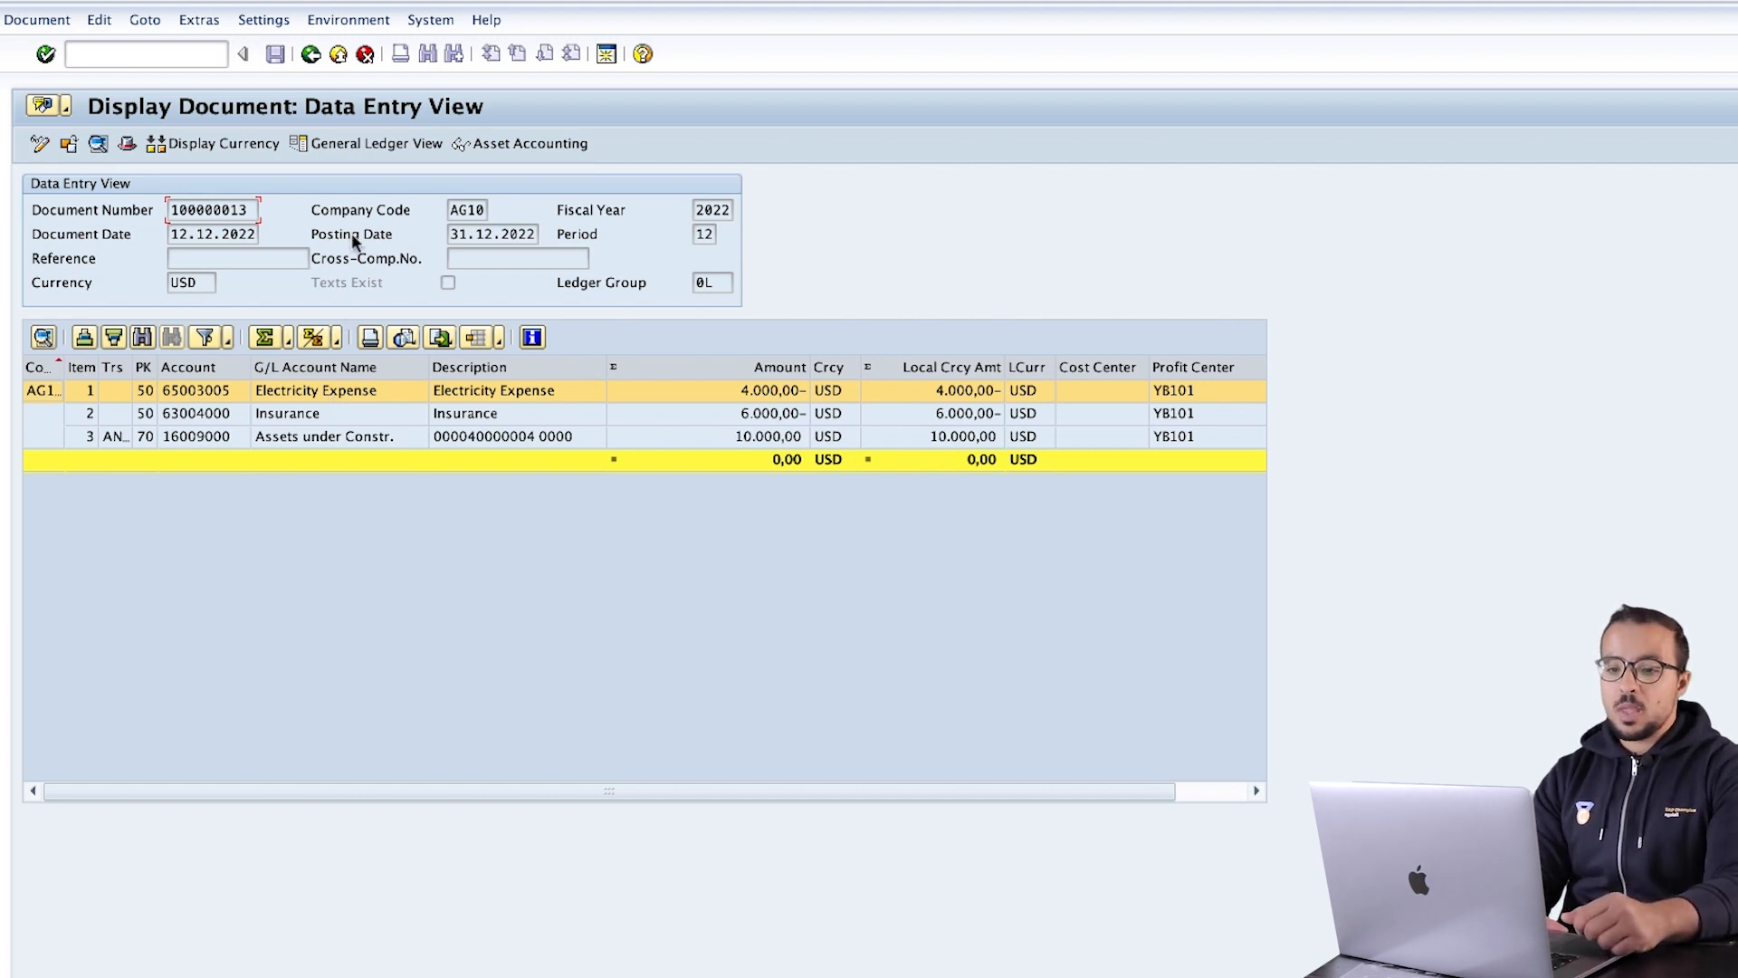
pyautogui.click(310, 54)
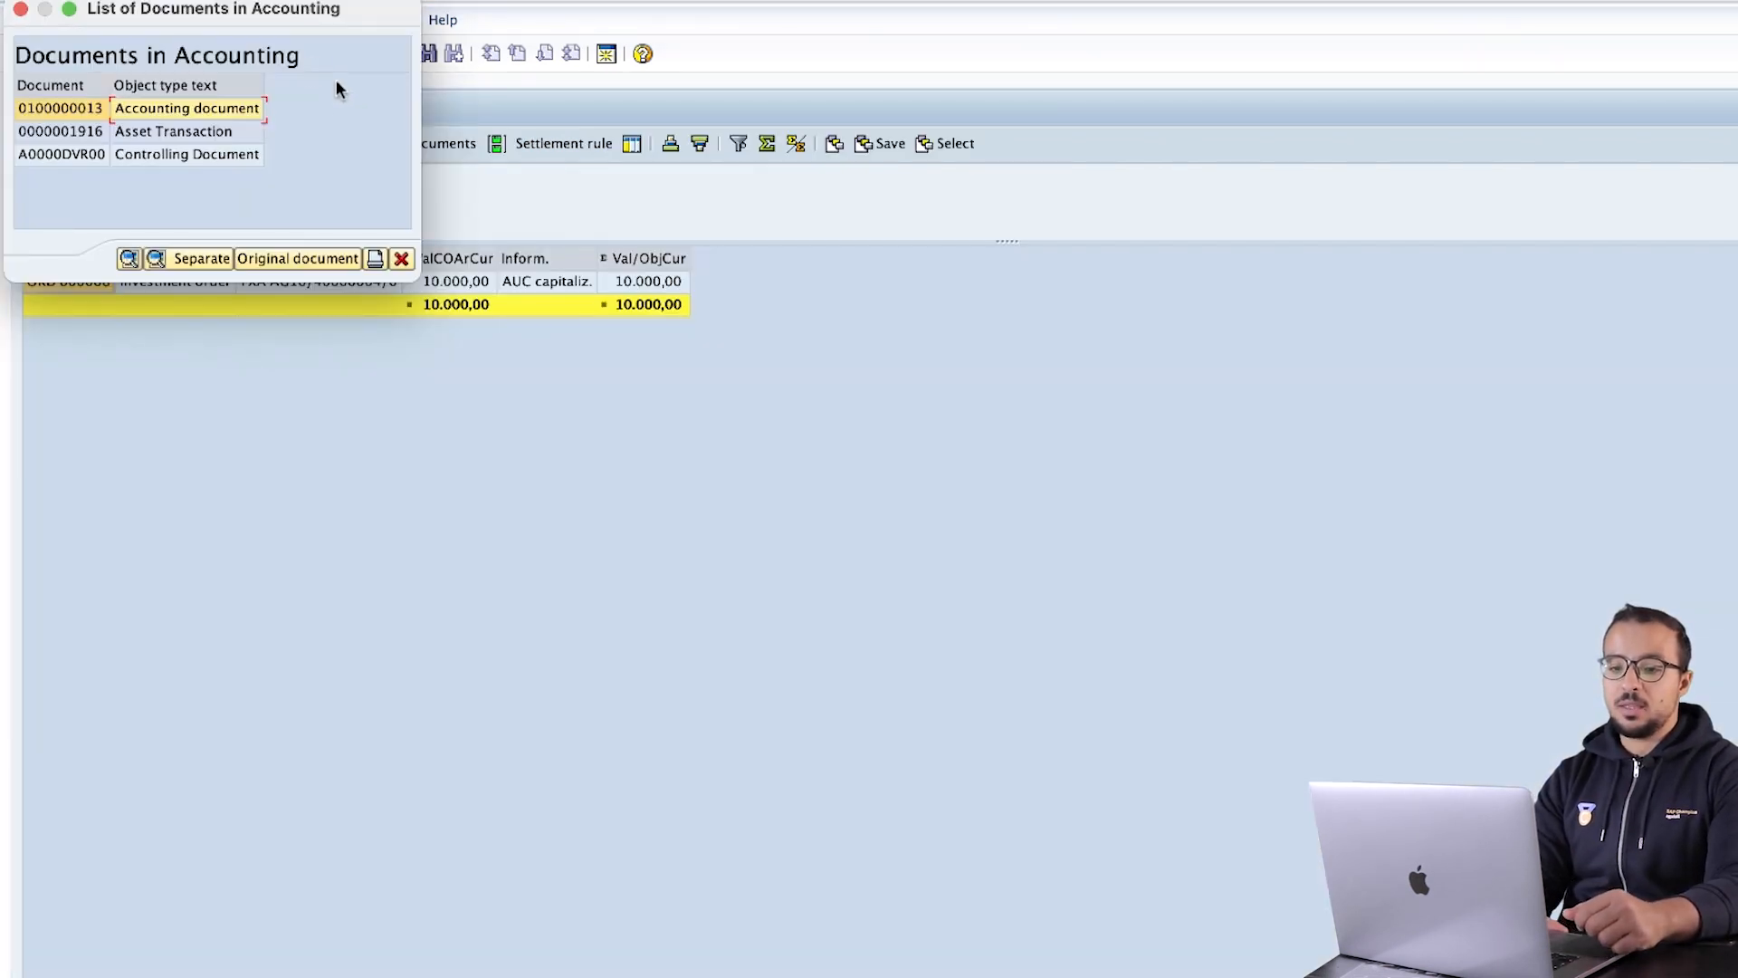
# Close the list of accounting documents and leave the settlement detail list.
pyautogui.click(400, 259)
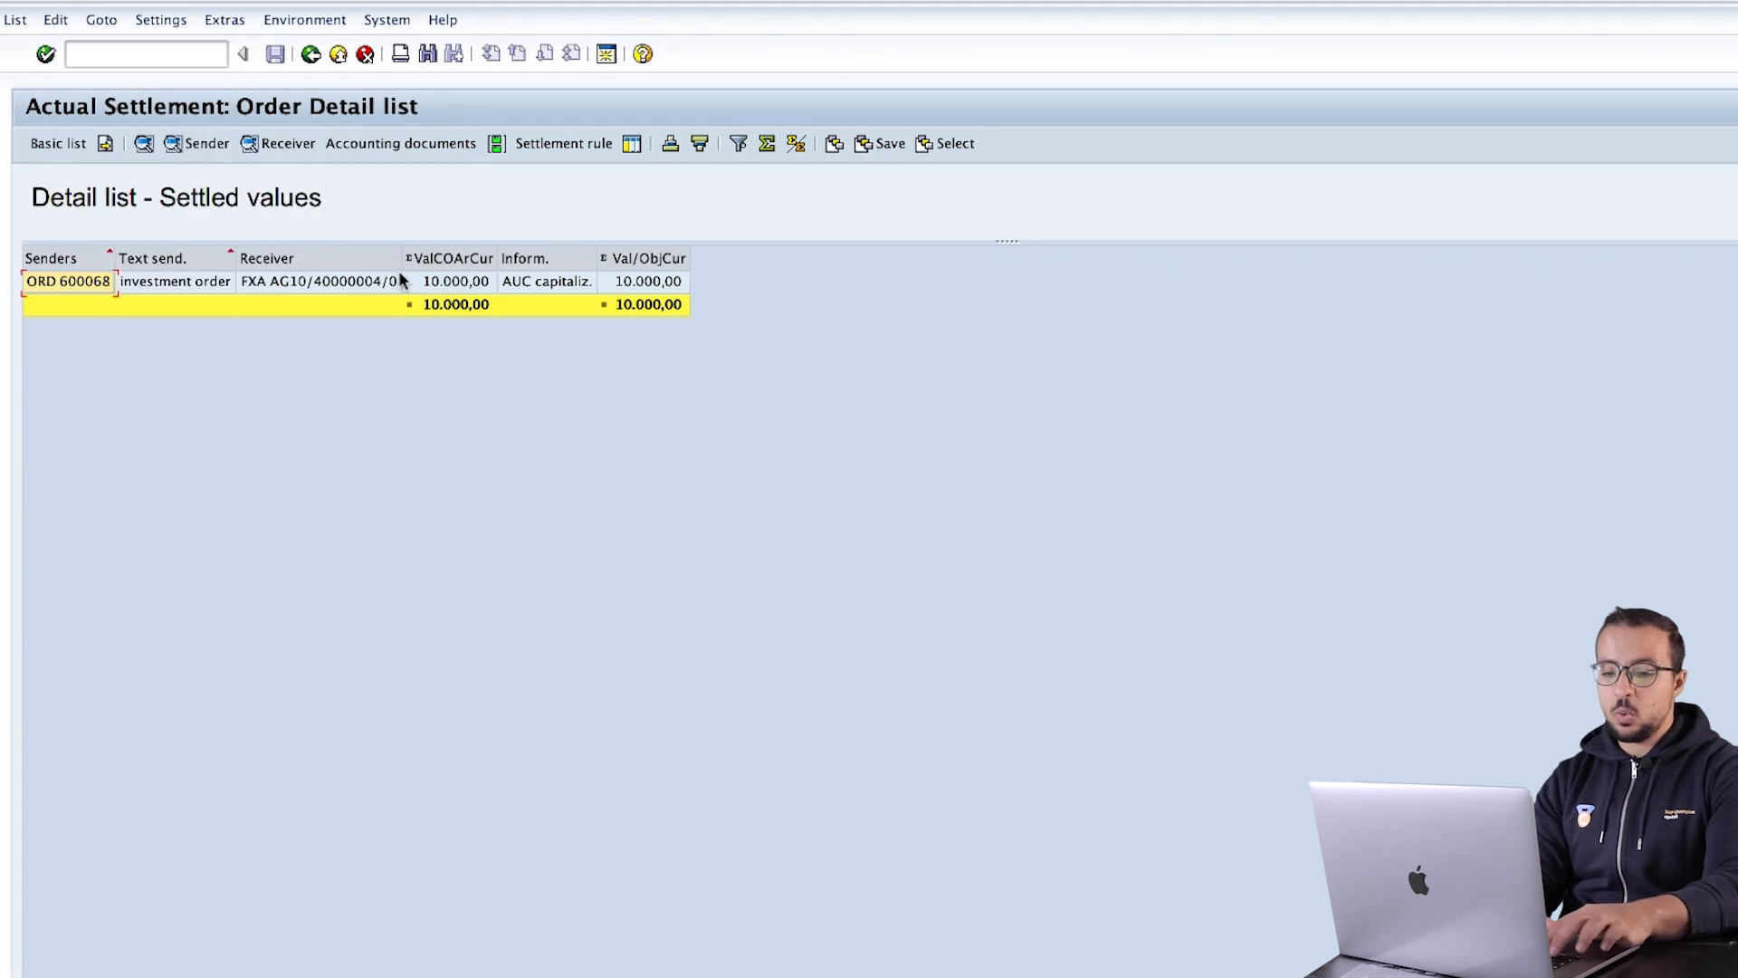
pyautogui.doubleClick(399, 274)
pyautogui.click(312, 56)
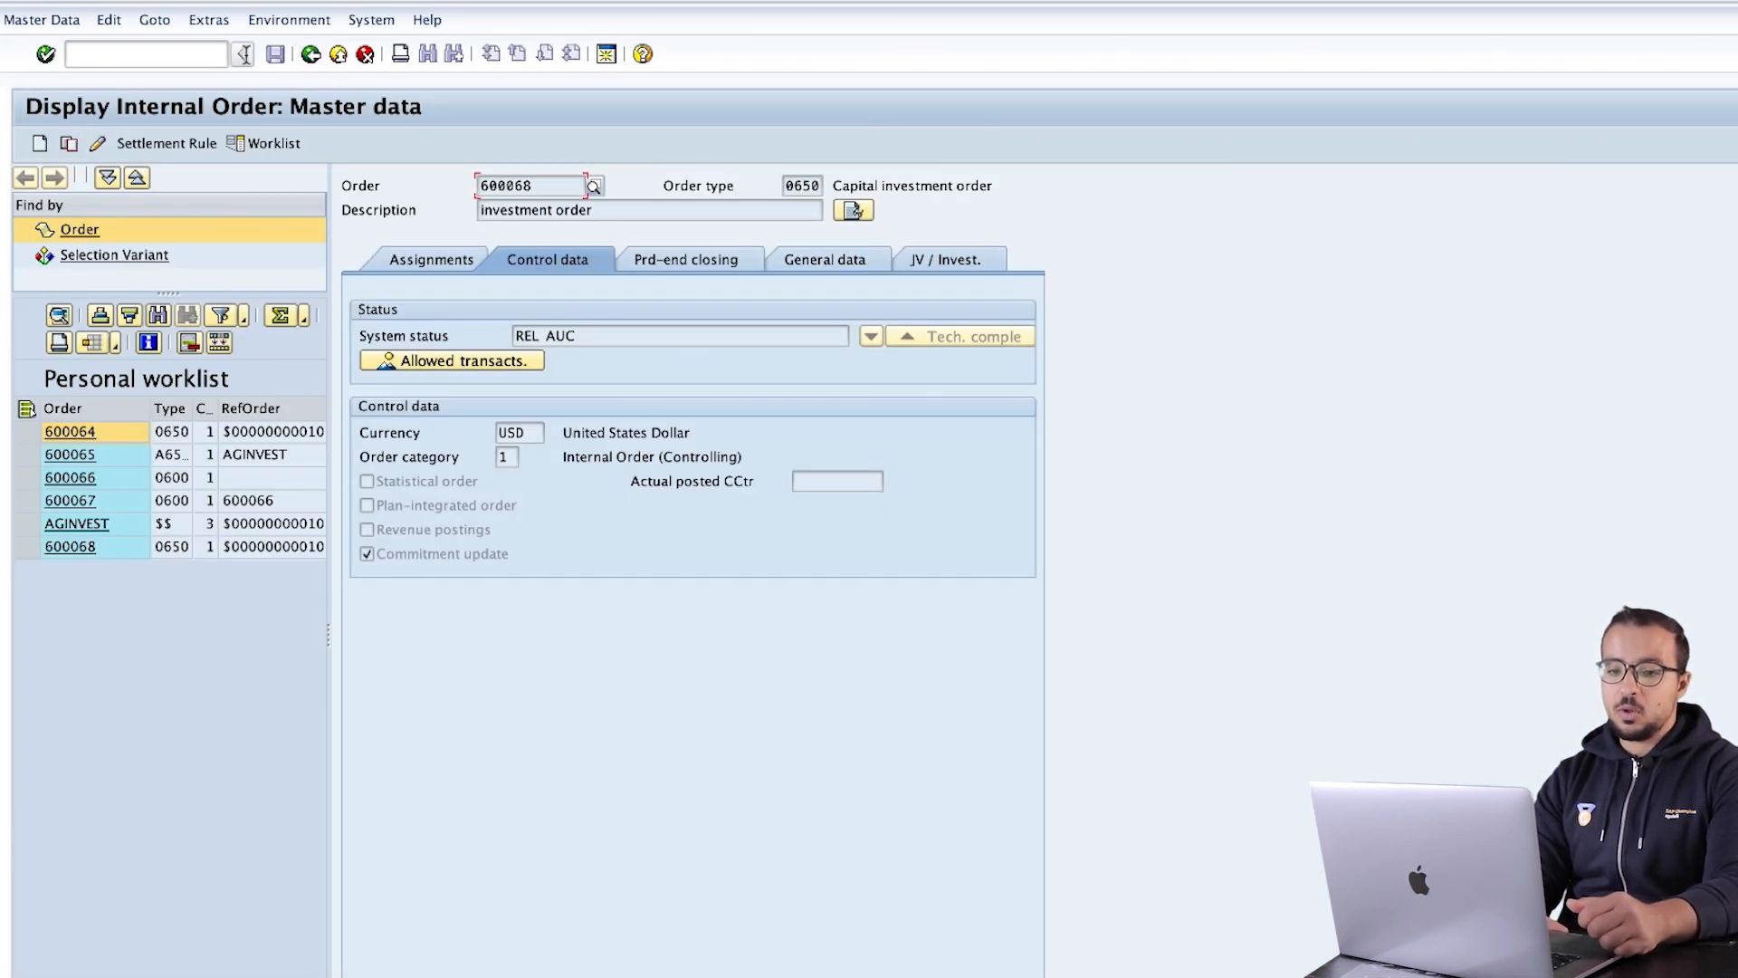
# Review the investment order's cost analysis comparing plan and actual costs, and return to the order master data.
pyautogui.click(226, 22)
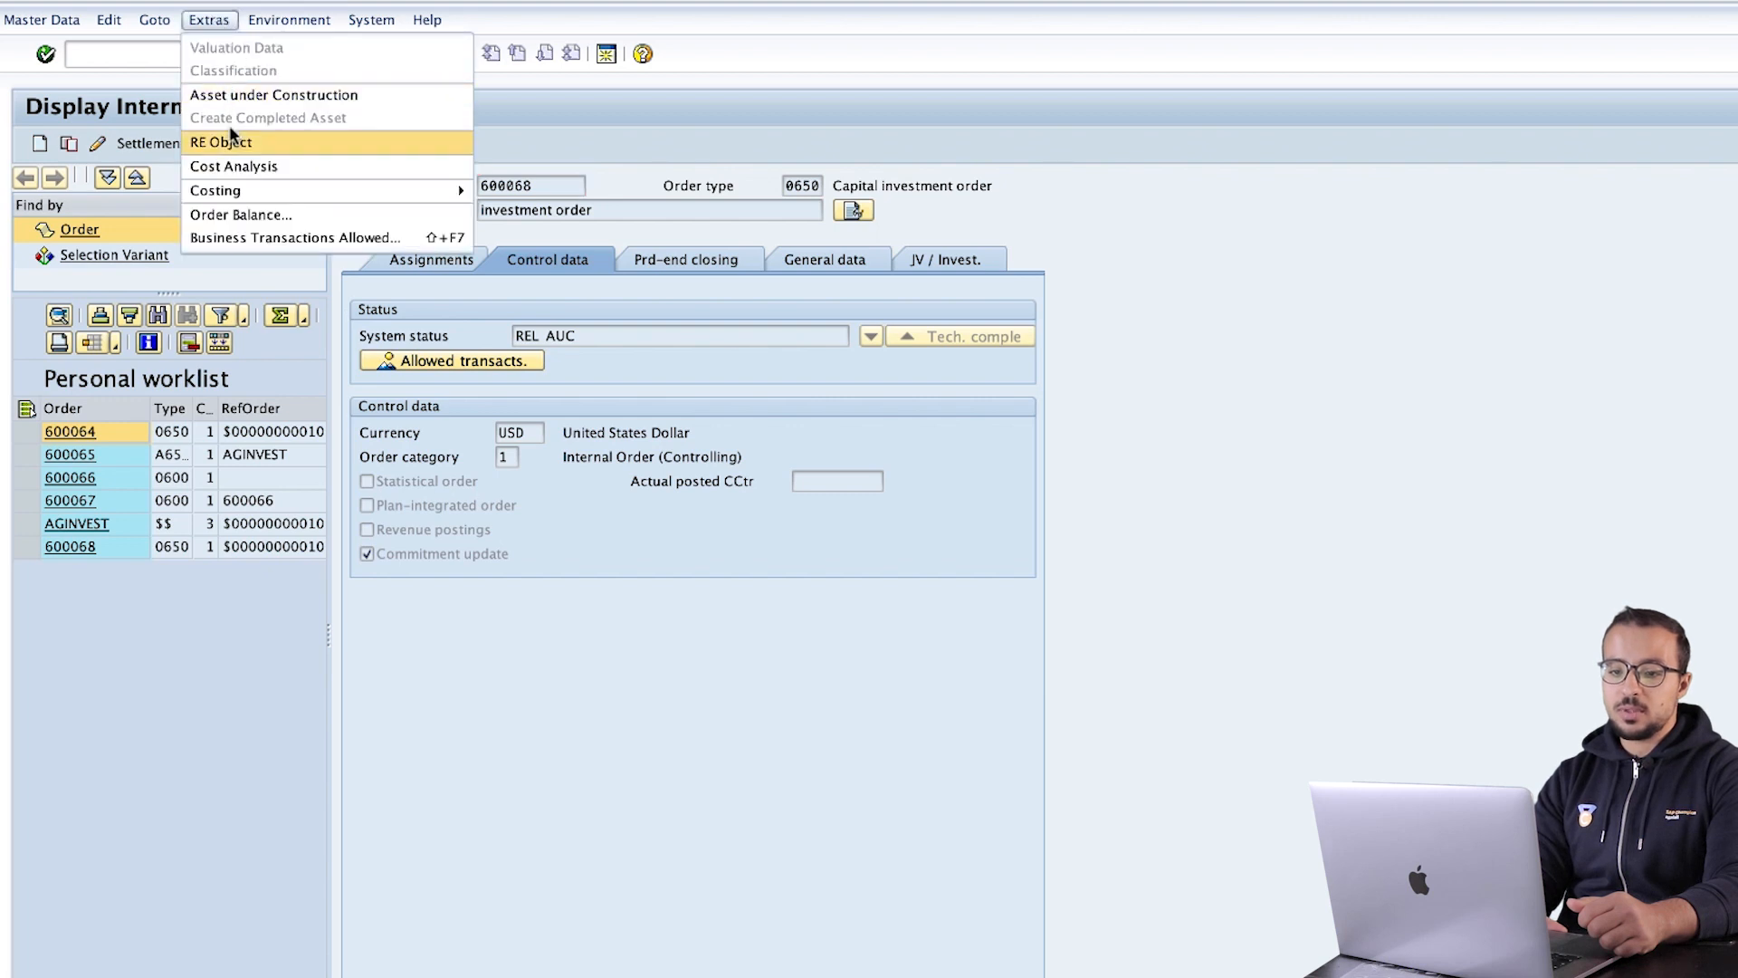
pyautogui.click(236, 167)
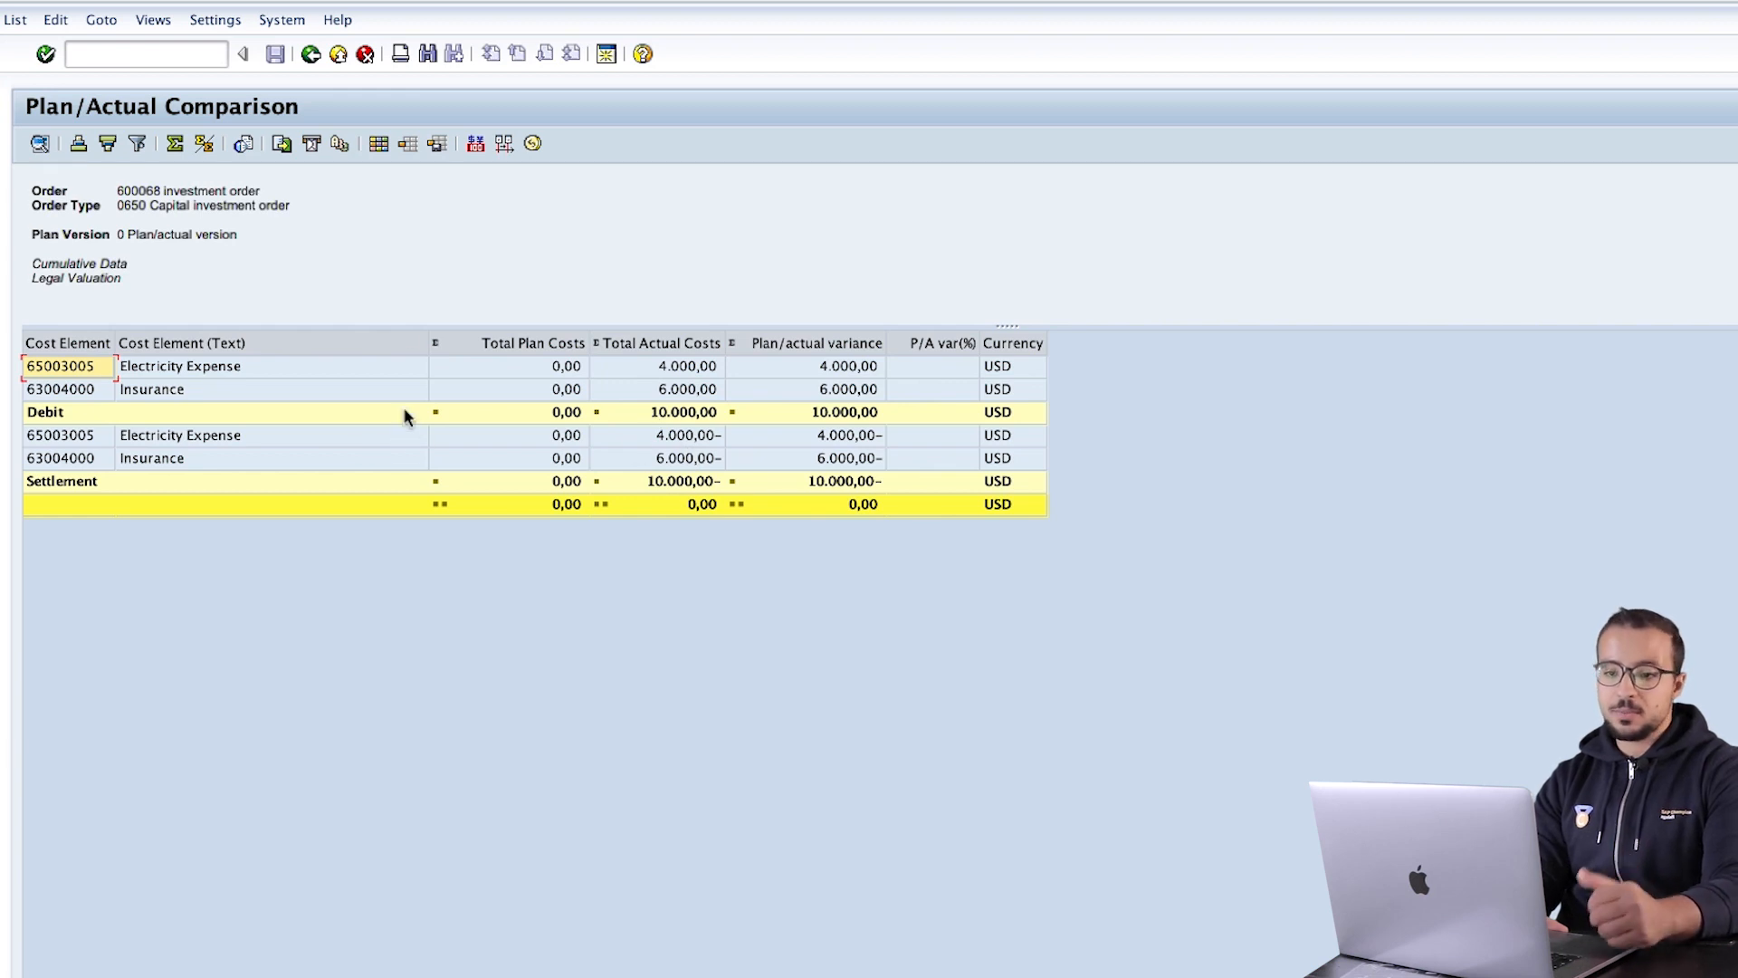
pyautogui.click(309, 56)
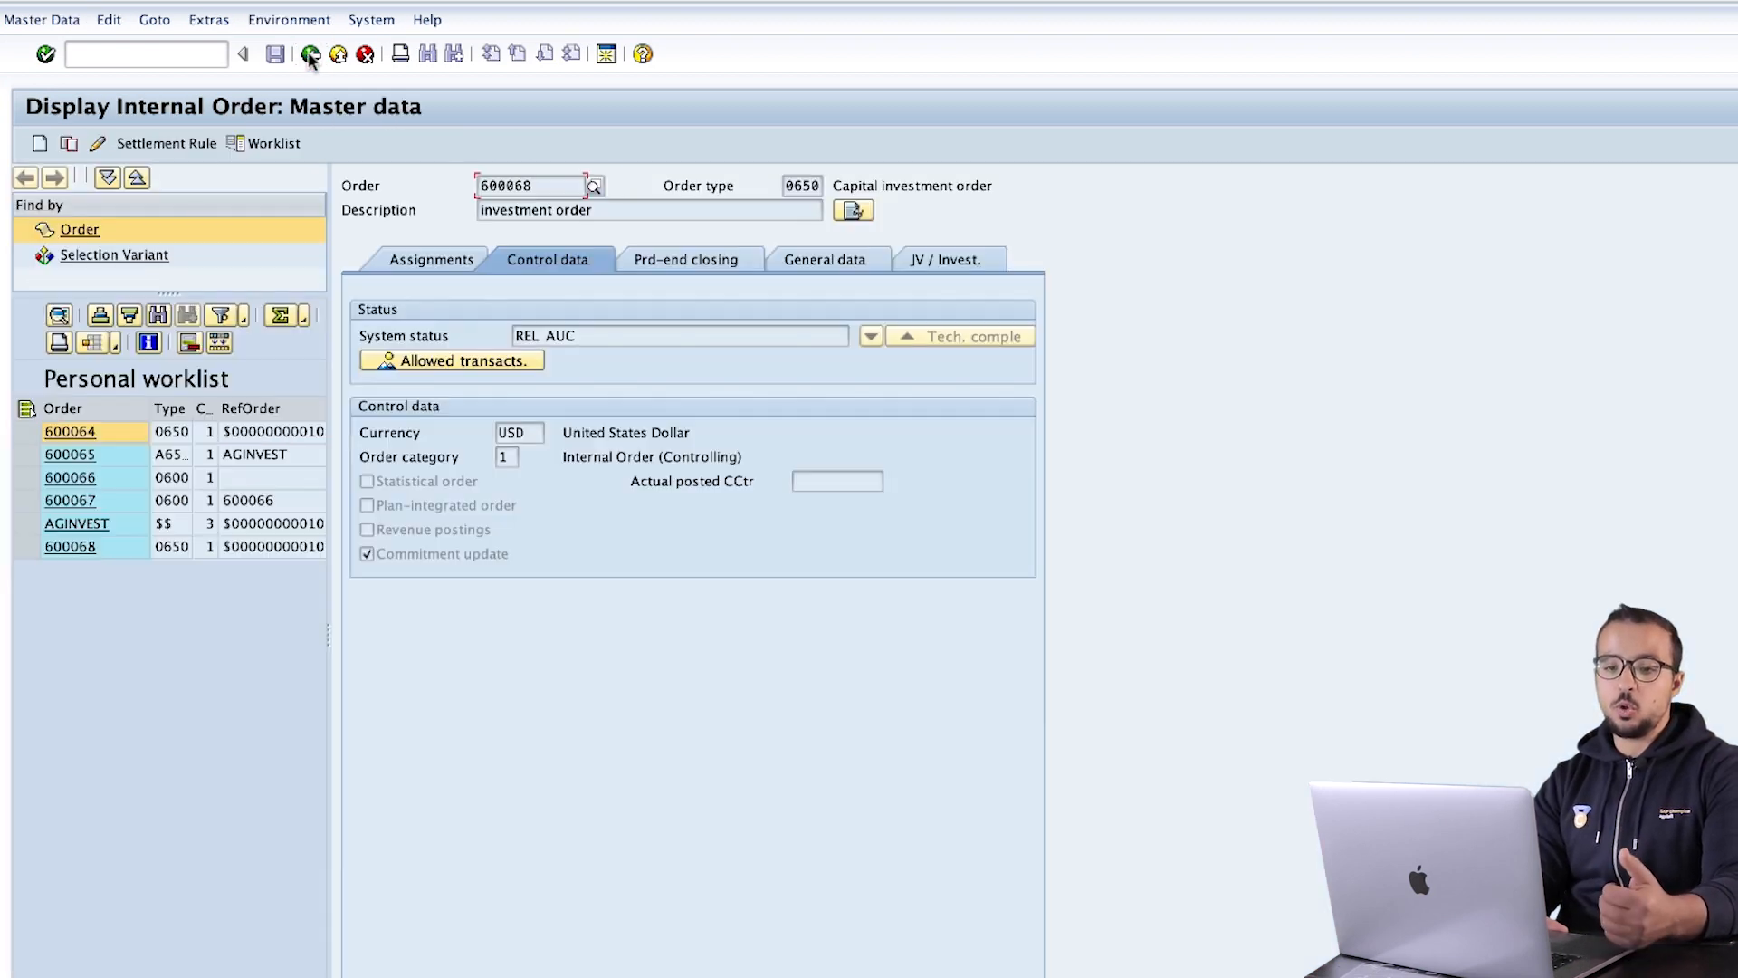
# Display the order's asset under construction, examine its asset values, and return to the asset master data.
pyautogui.click(215, 22)
pyautogui.click(225, 93)
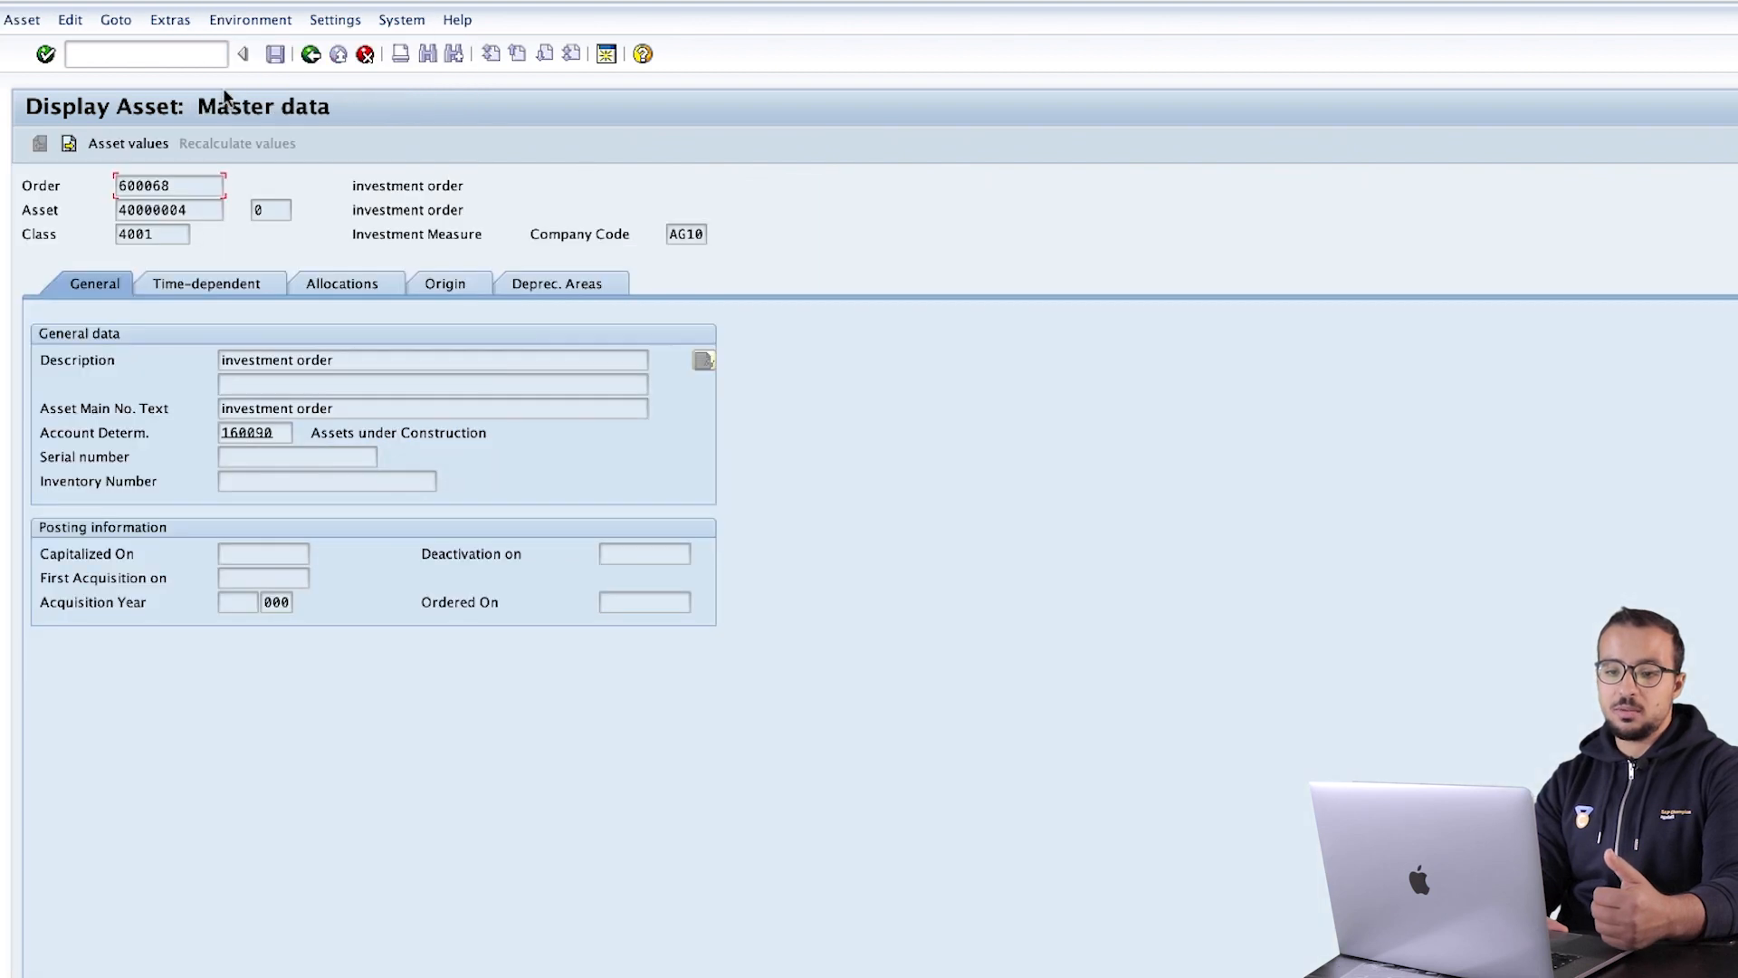
pyautogui.click(134, 148)
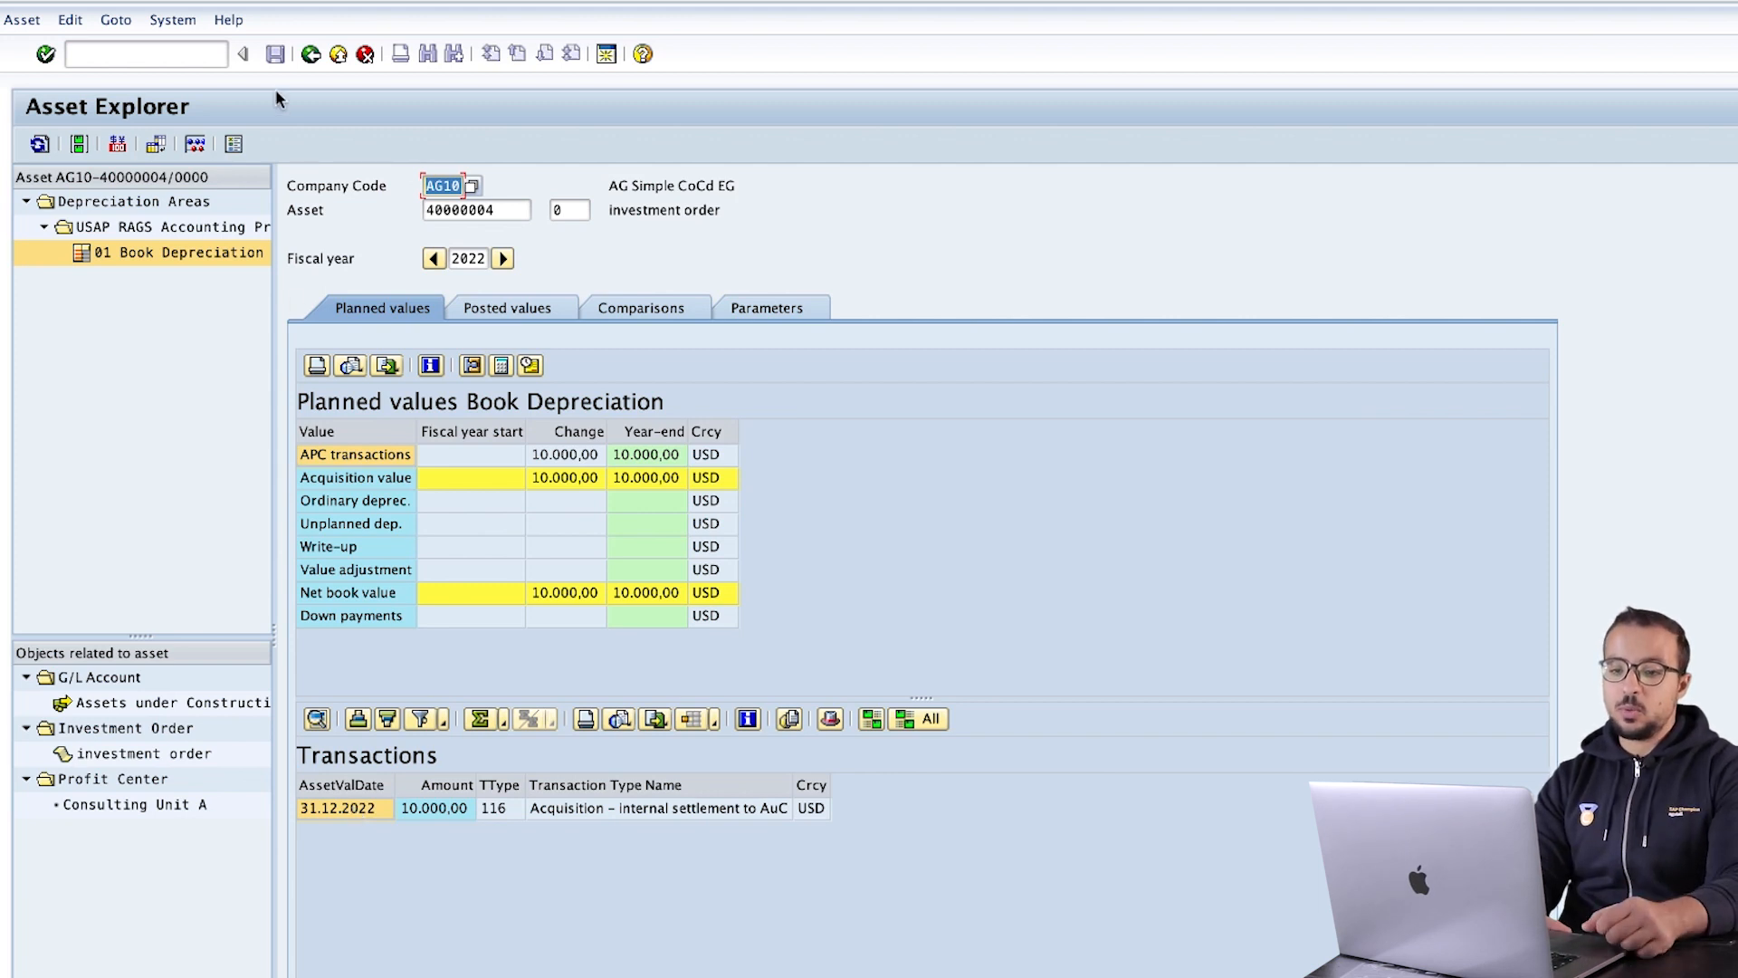
pyautogui.click(310, 53)
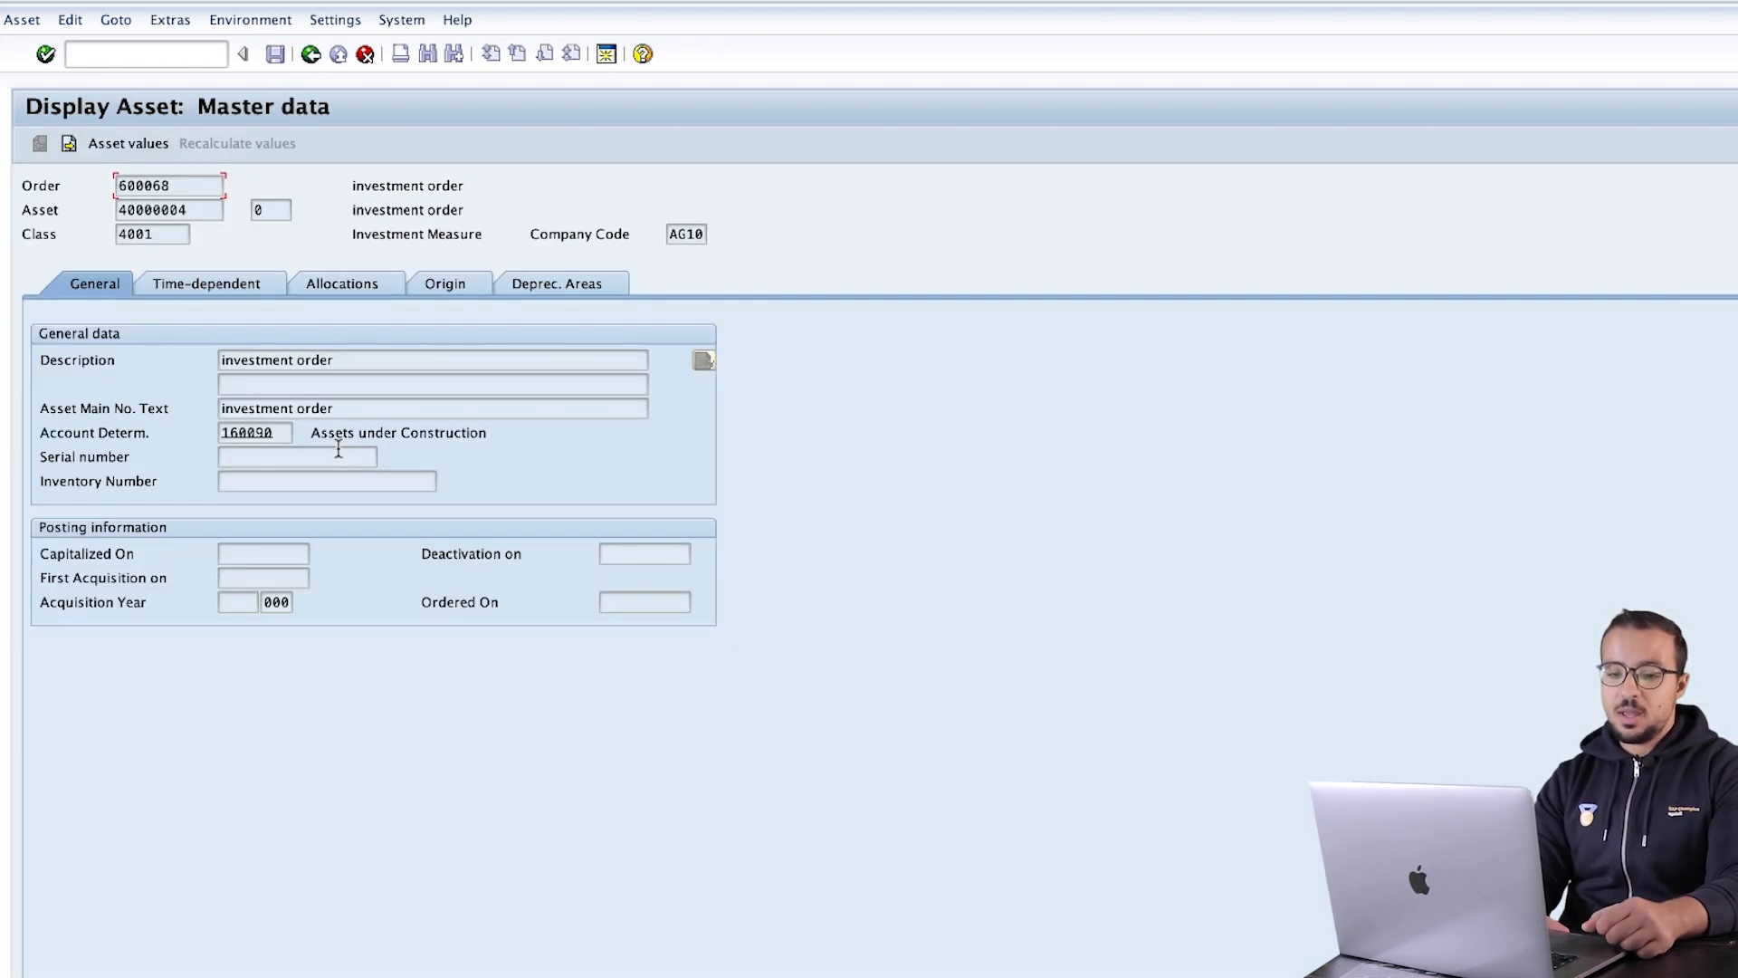
# Check the investment order assignment in the asset's origin data and return to the order.
pyautogui.click(434, 279)
pyautogui.moveTo(321, 627); pyautogui.dragTo(197, 611)
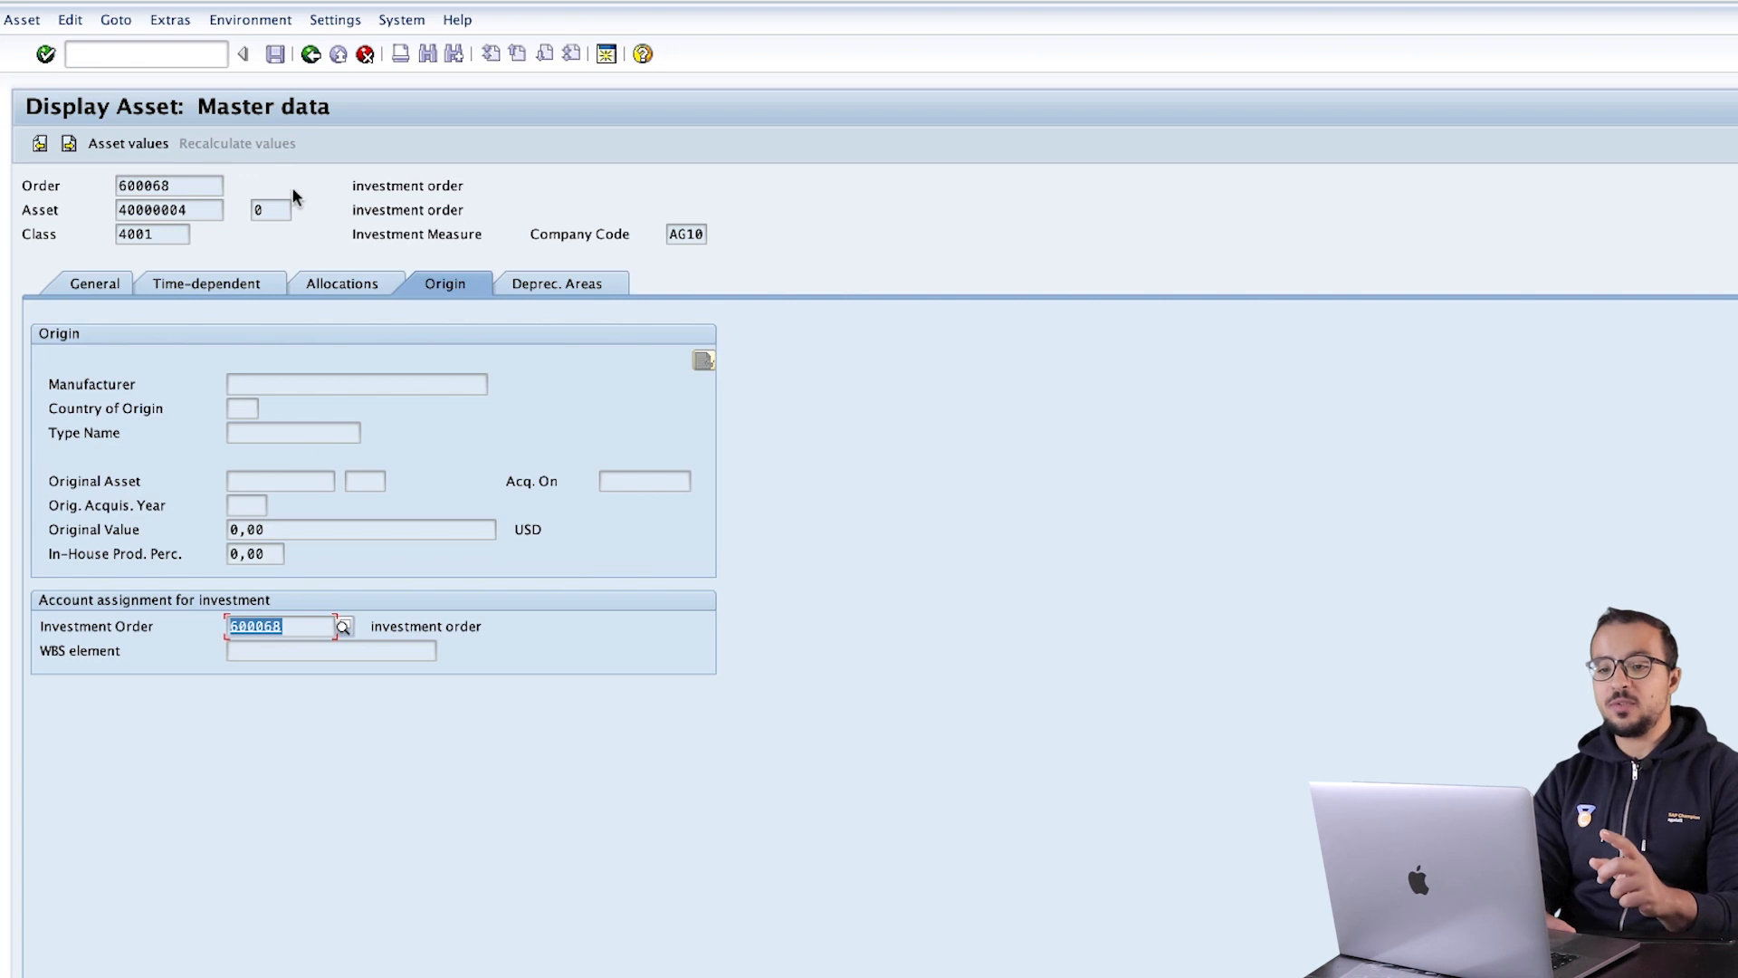
pyautogui.click(308, 56)
# Display the order's settlement rule and examine the receiver, percentage and settlement type of its distribution line.
pyautogui.click(201, 141)
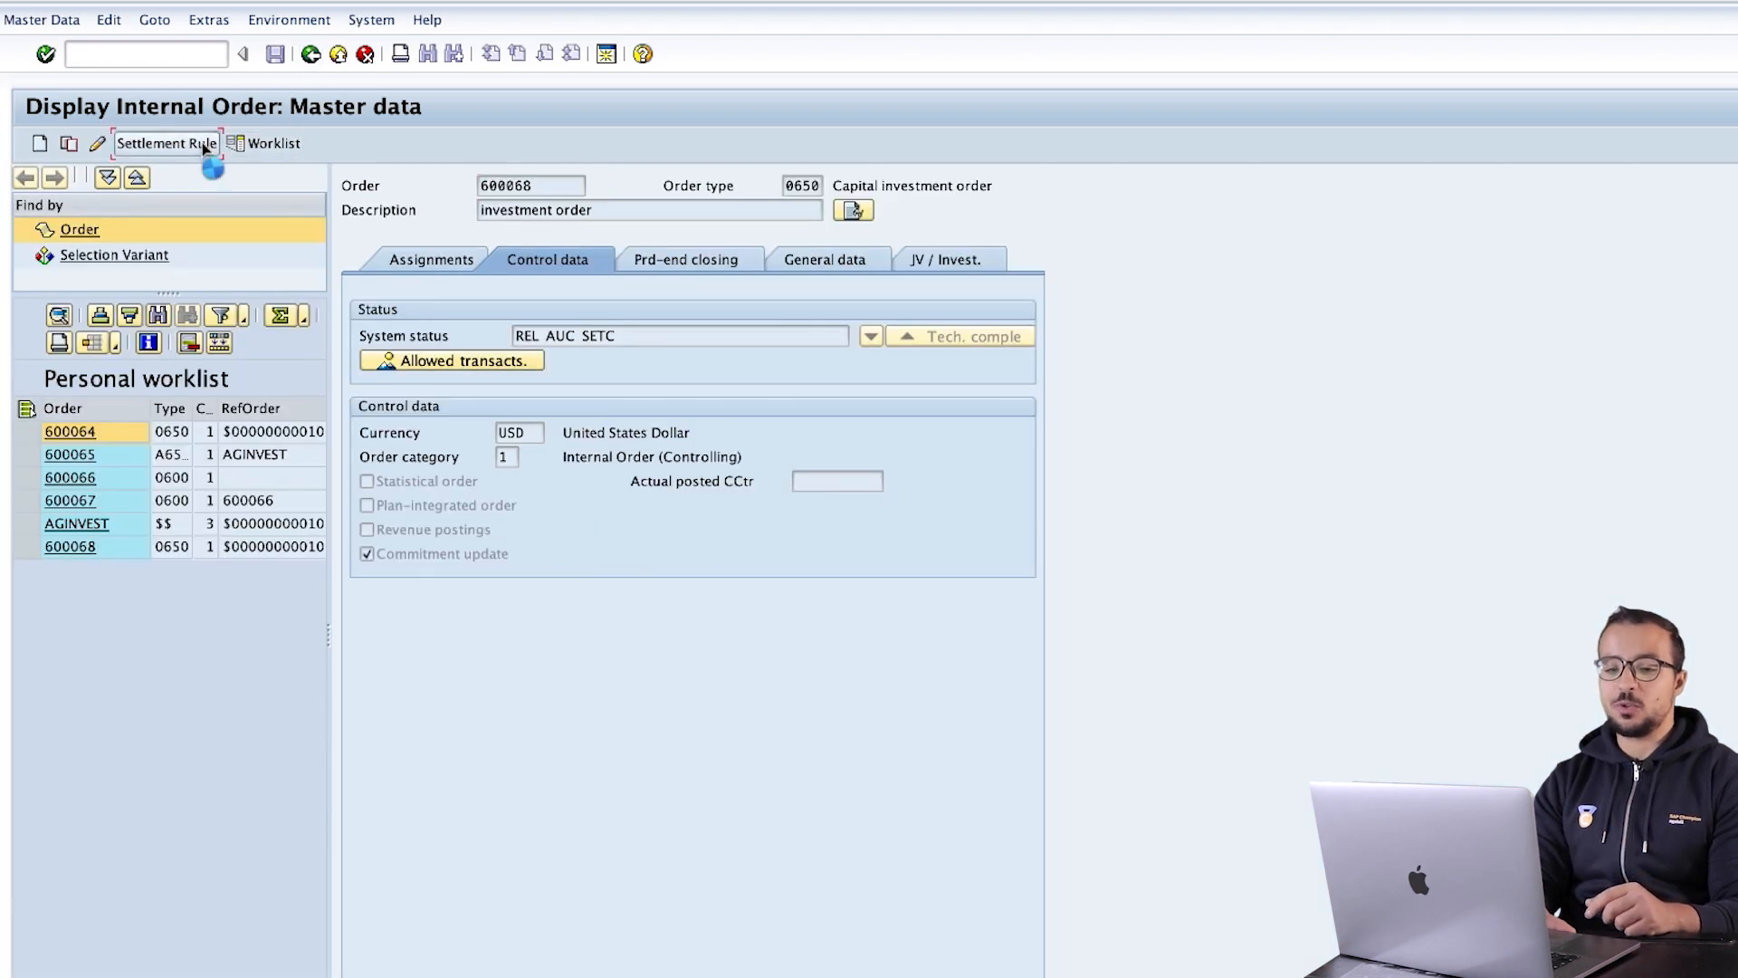
pyautogui.moveTo(184, 303); pyautogui.dragTo(2, 315)
pyautogui.click(109, 296)
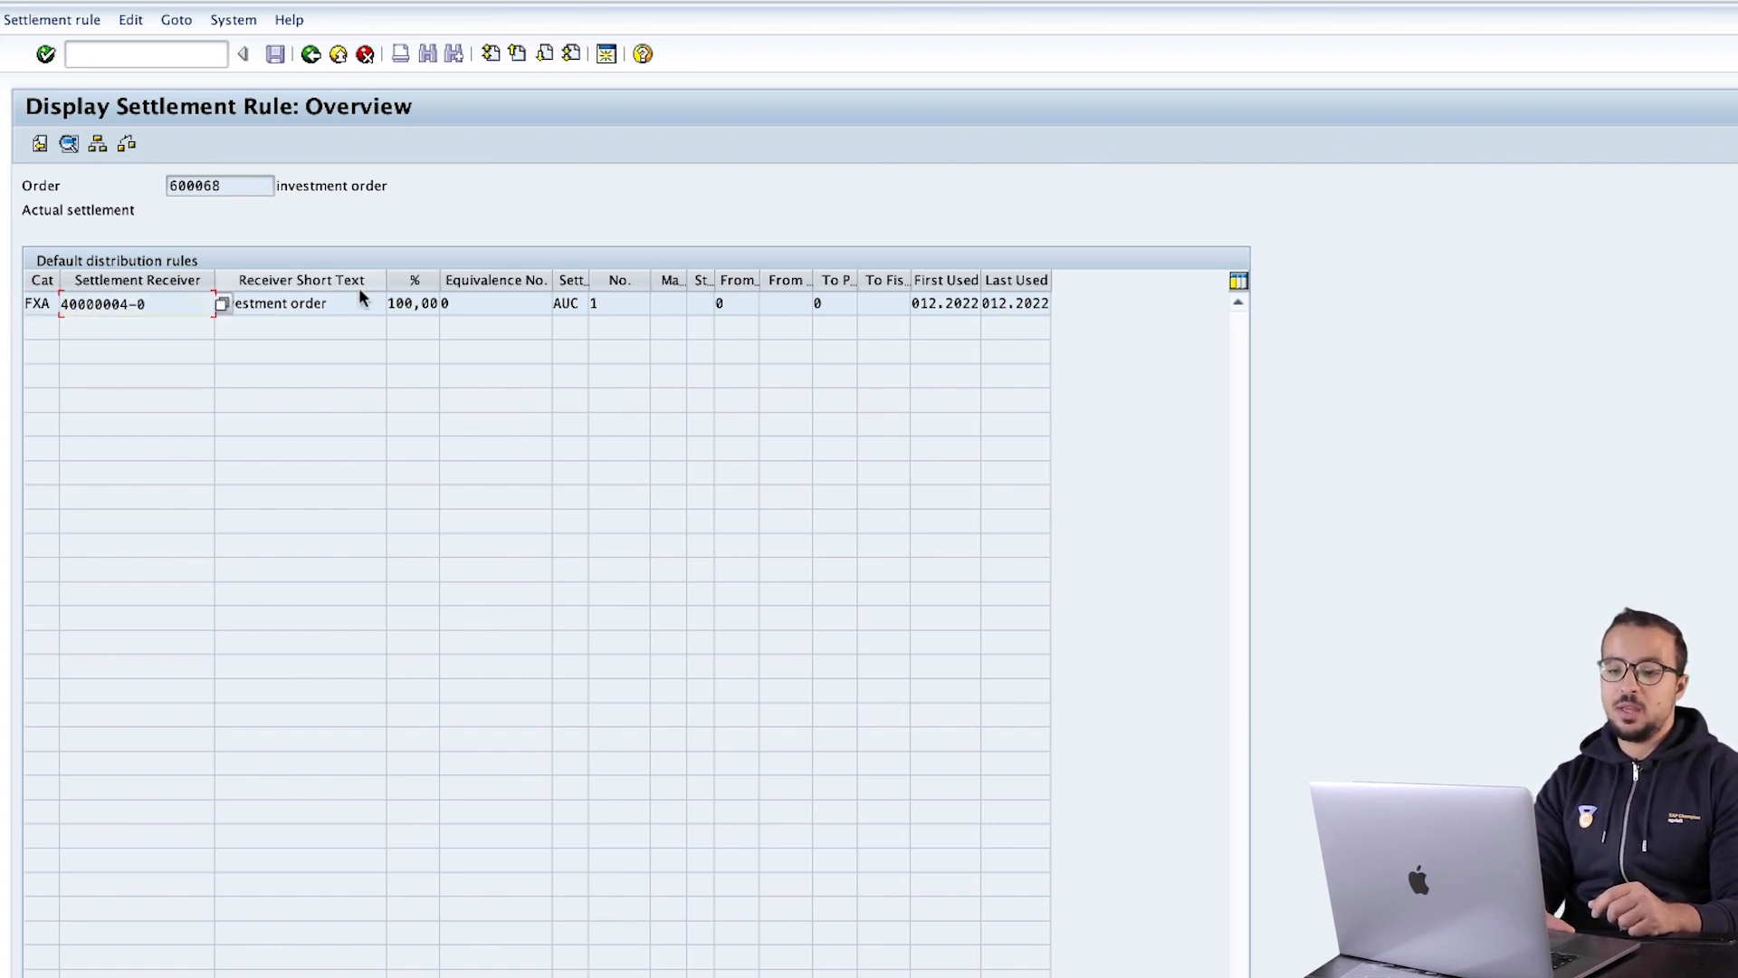
pyautogui.moveTo(389, 304); pyautogui.dragTo(601, 306)
pyautogui.click(561, 306)
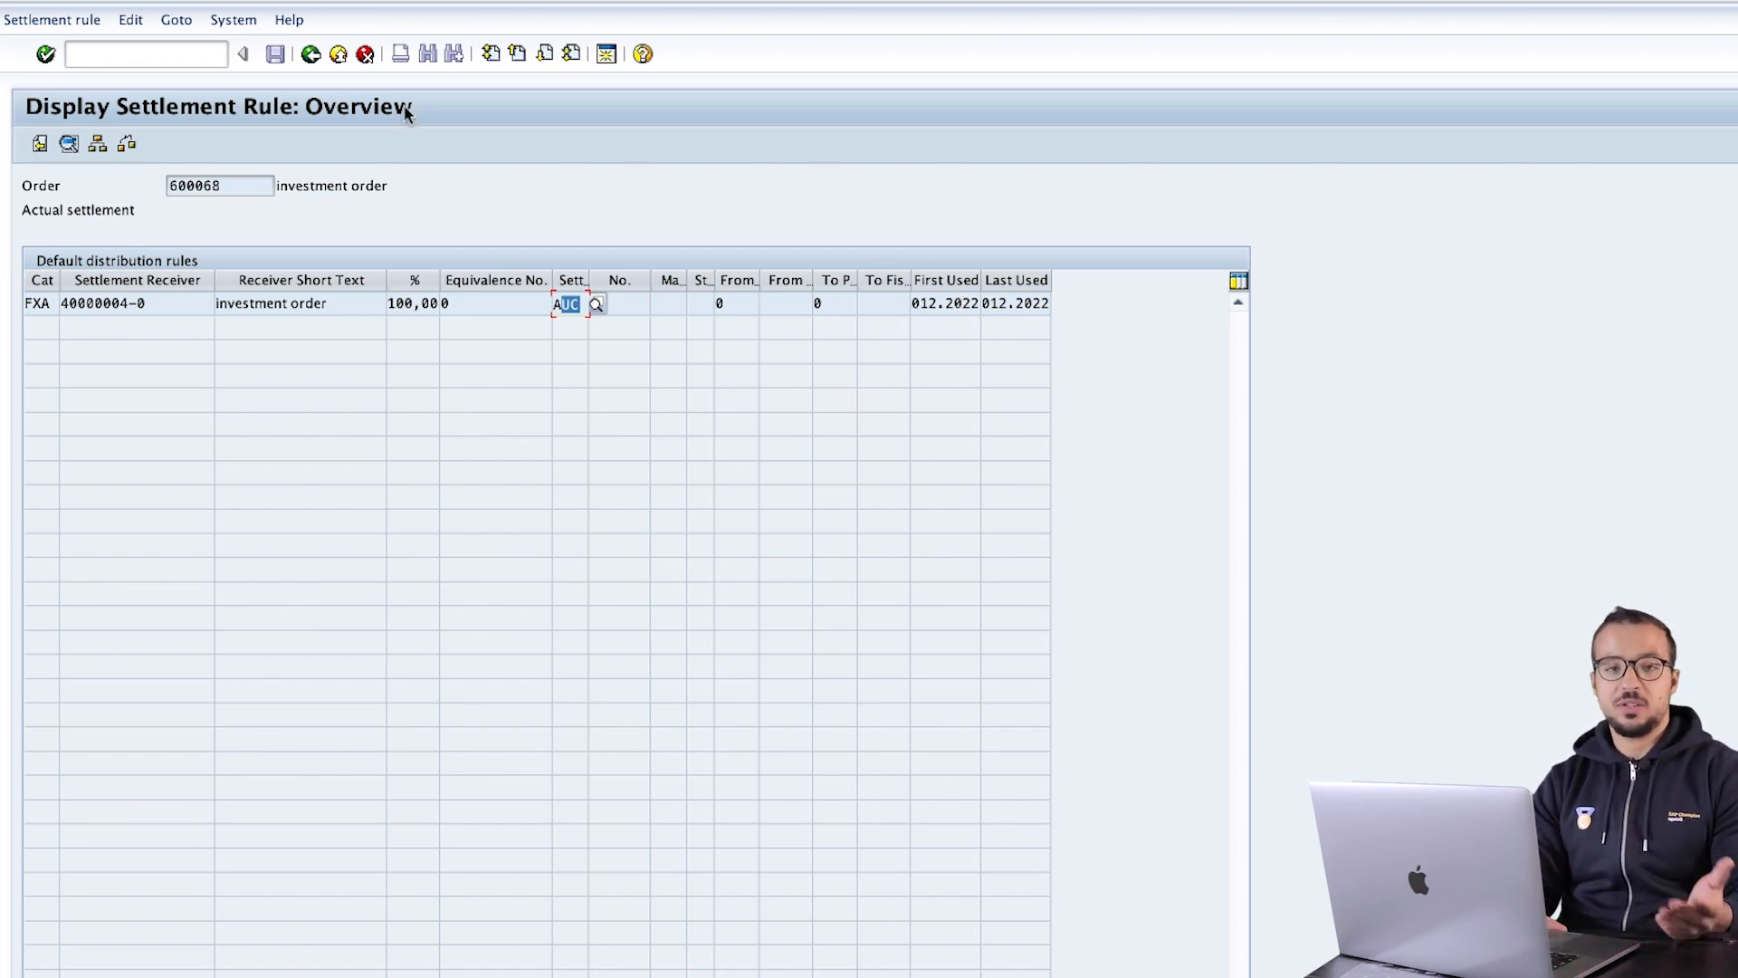
# Start transaction AS01 in a new session and begin an asset in class 1100 Buildings for company code AG10.
pyautogui.click(195, 52)
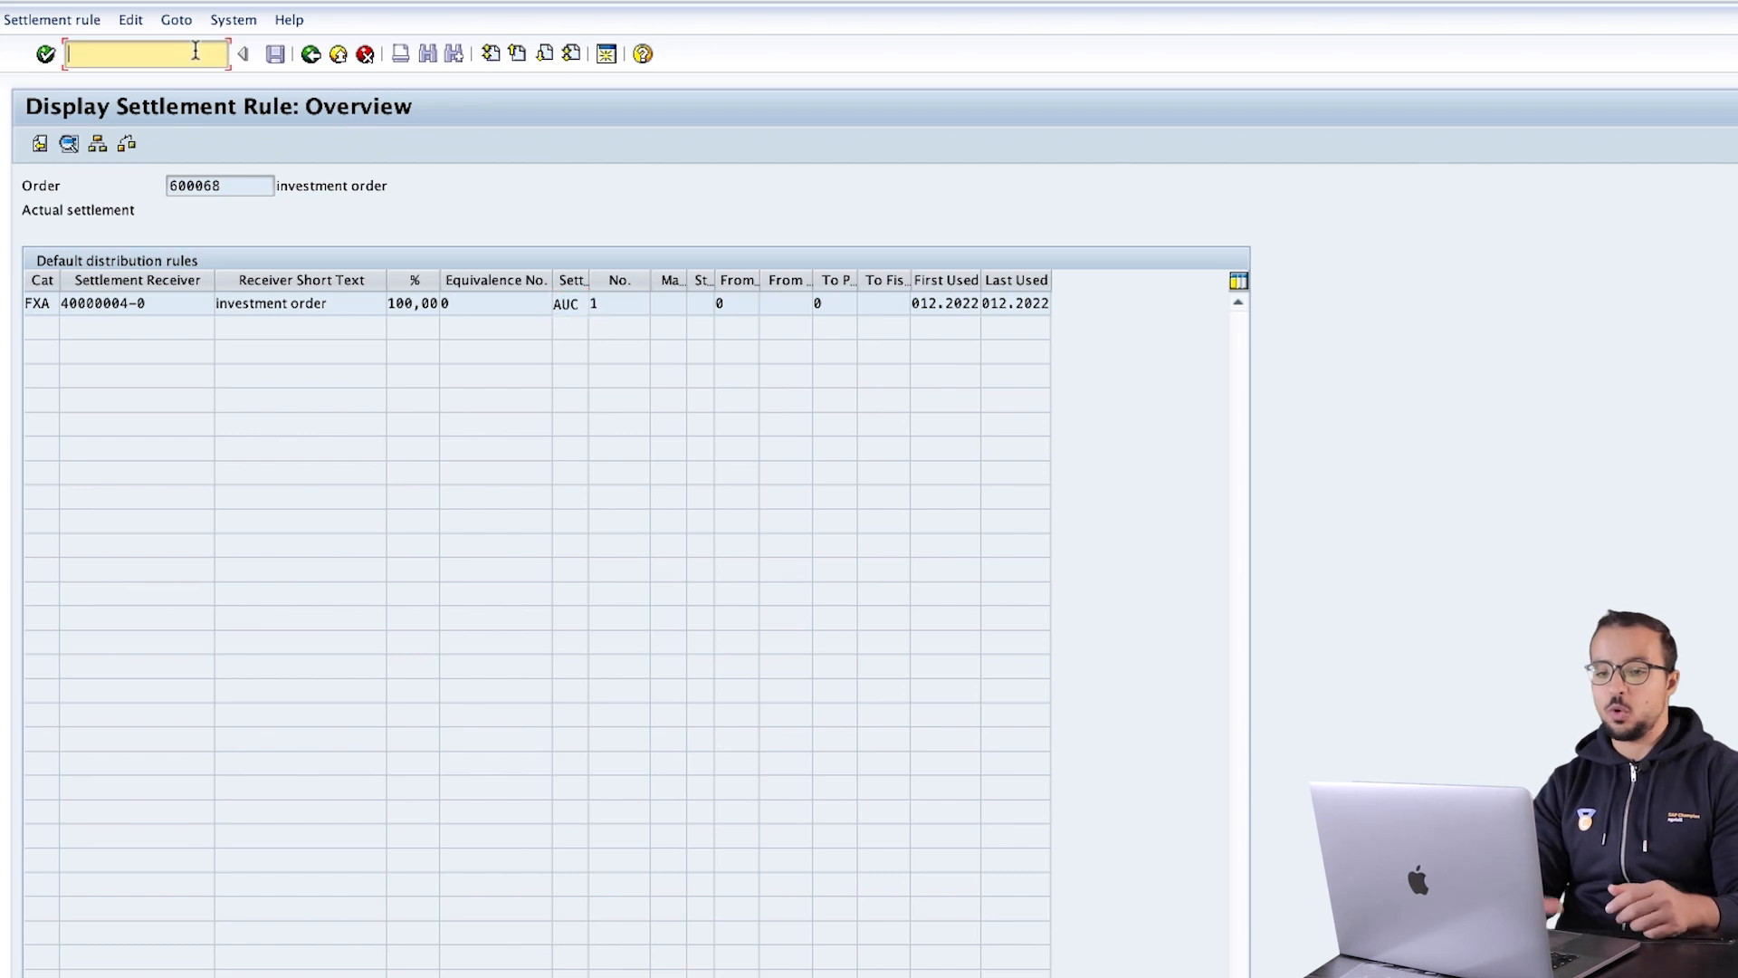
pyautogui.write('/oa')
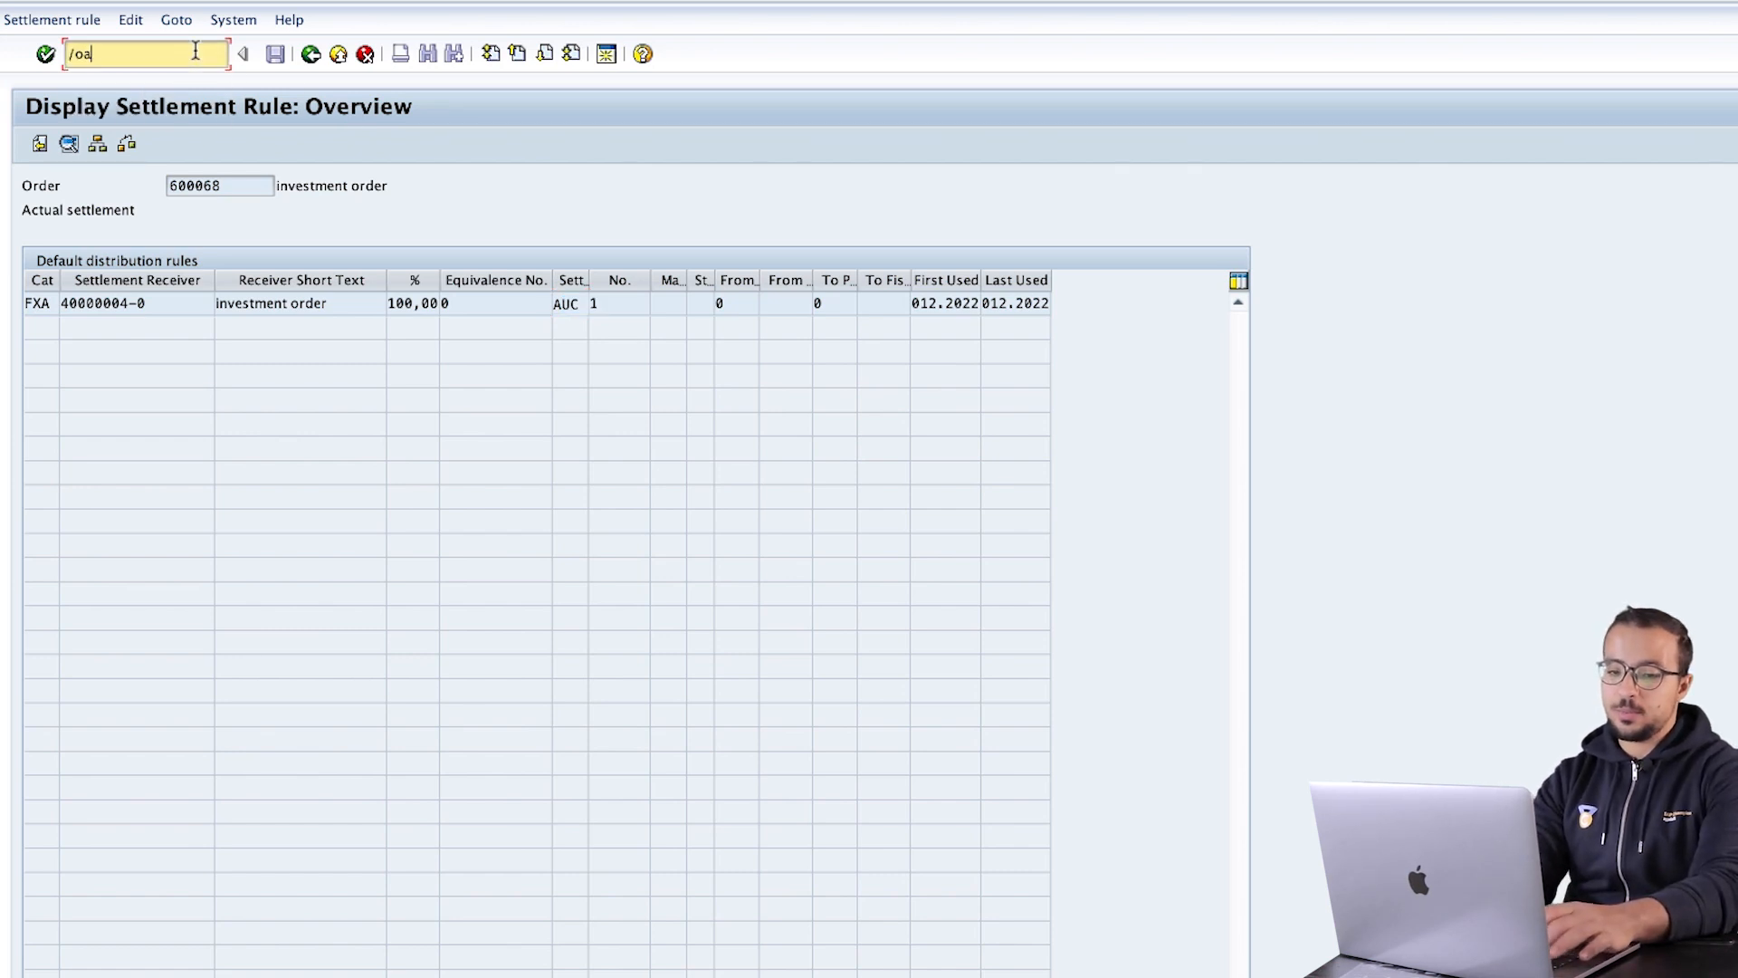
pyautogui.write('s01')
pyautogui.press('Return')
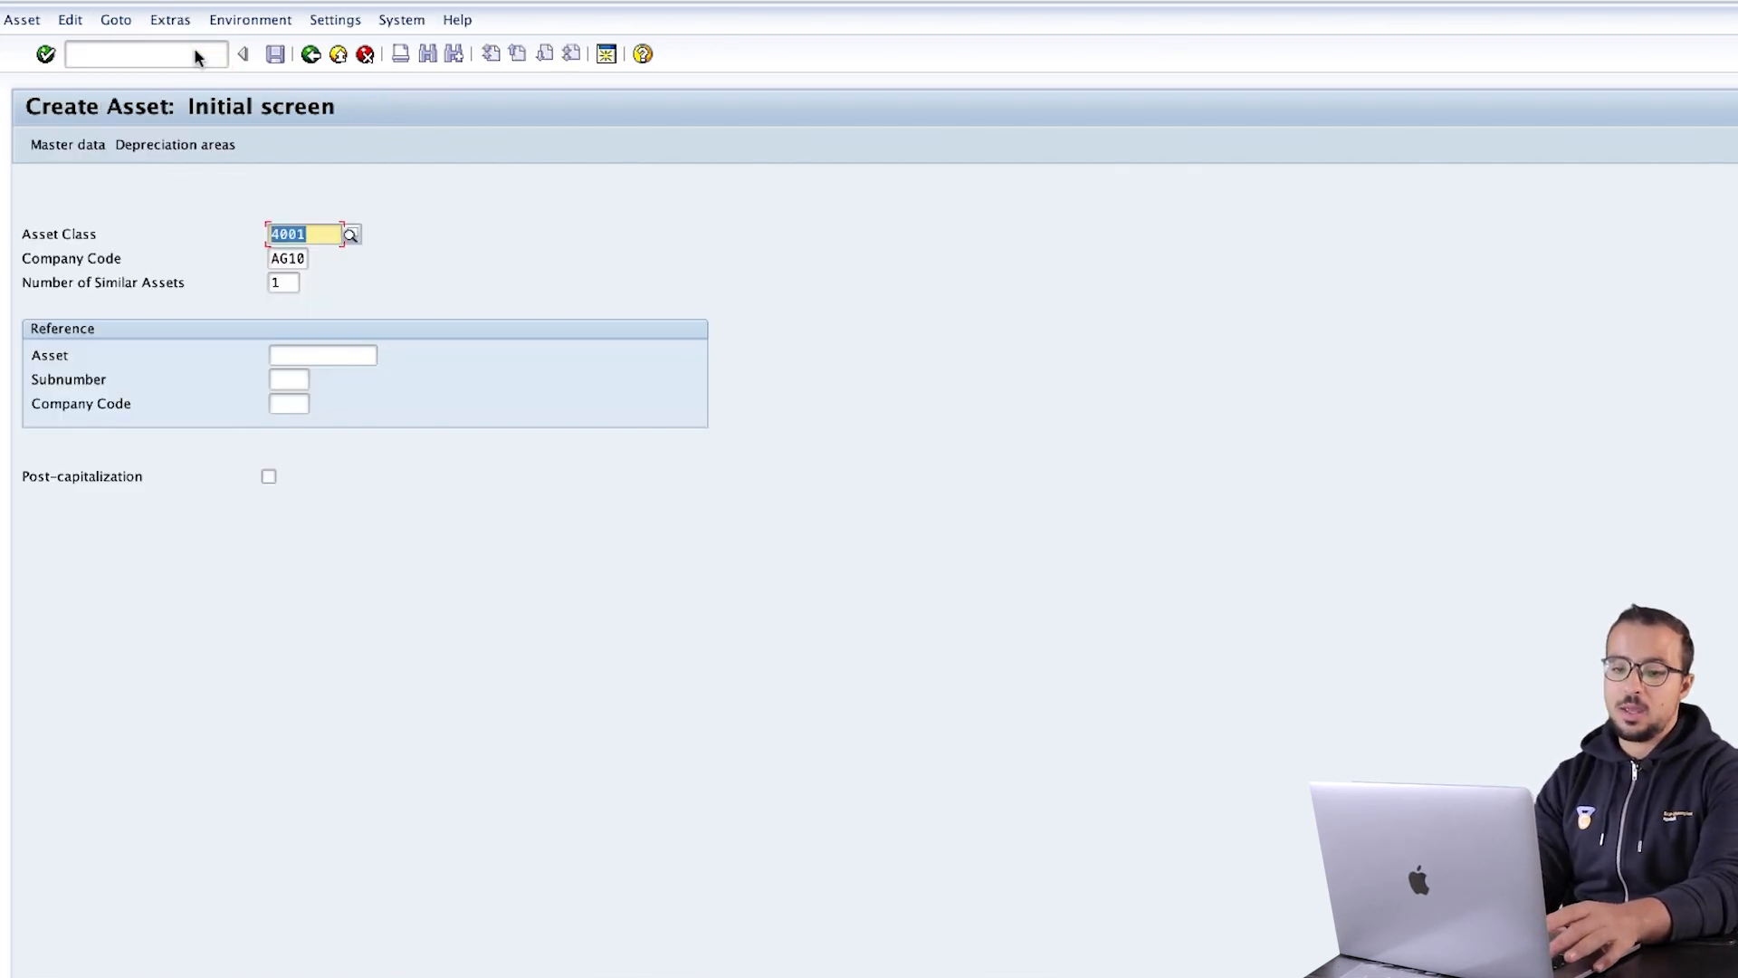
pyautogui.press('BackSpace')
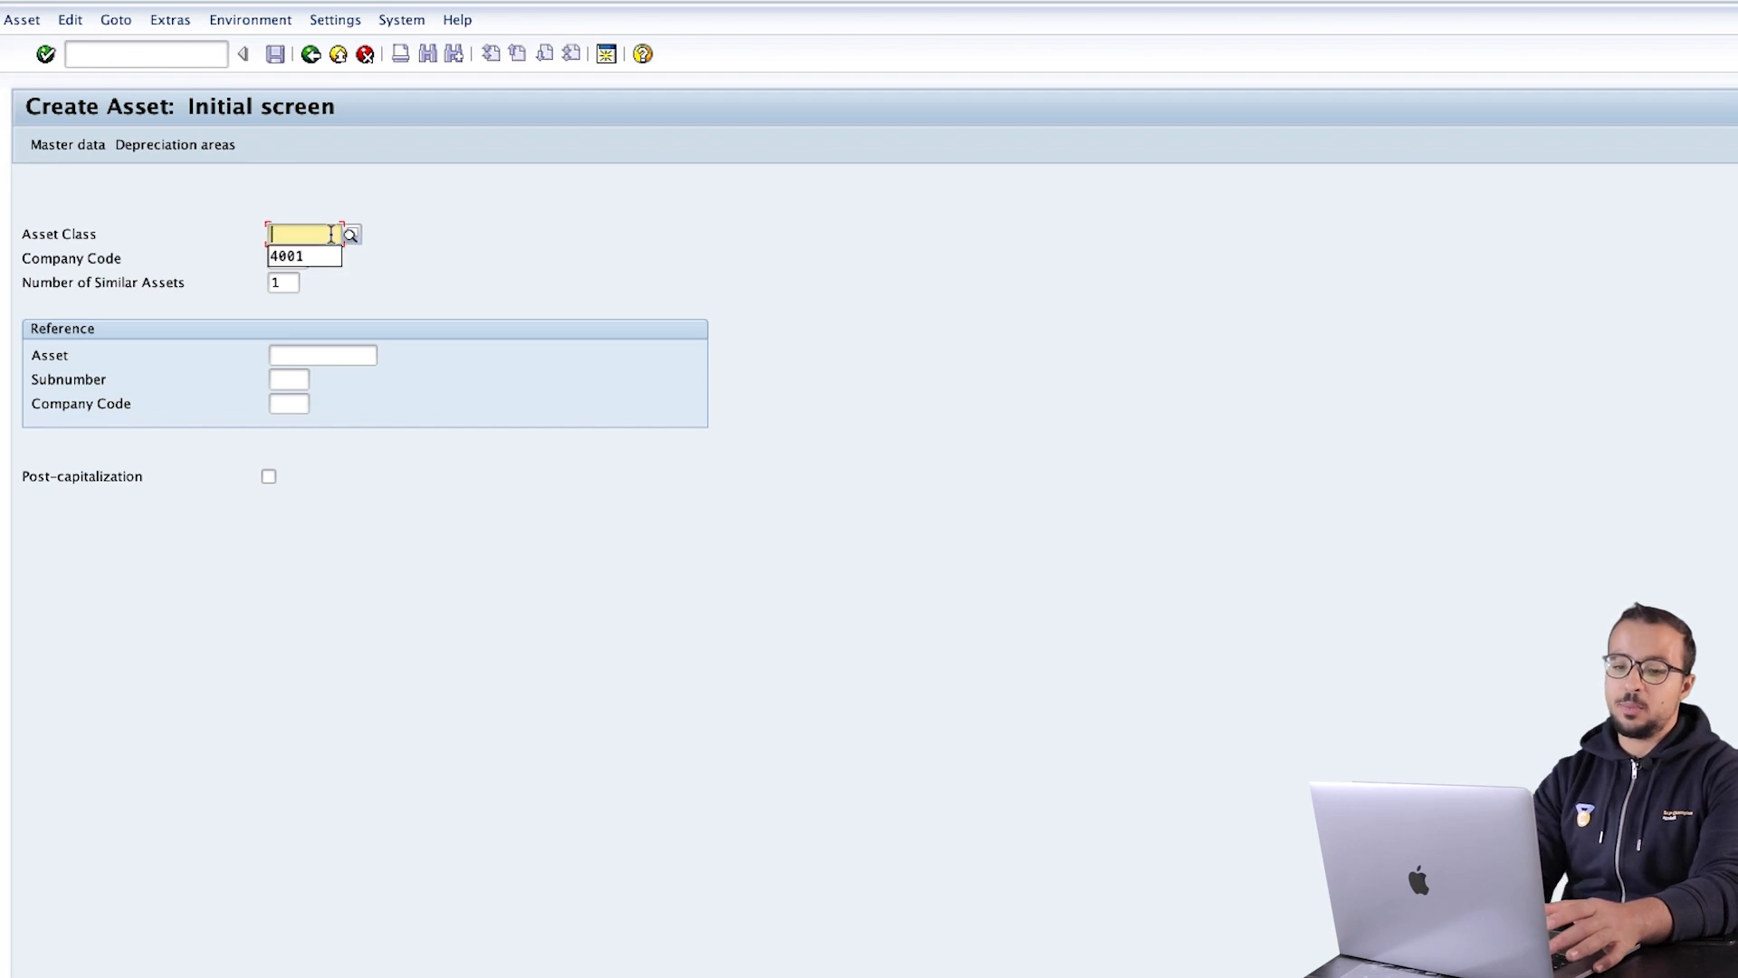
pyautogui.click(351, 234)
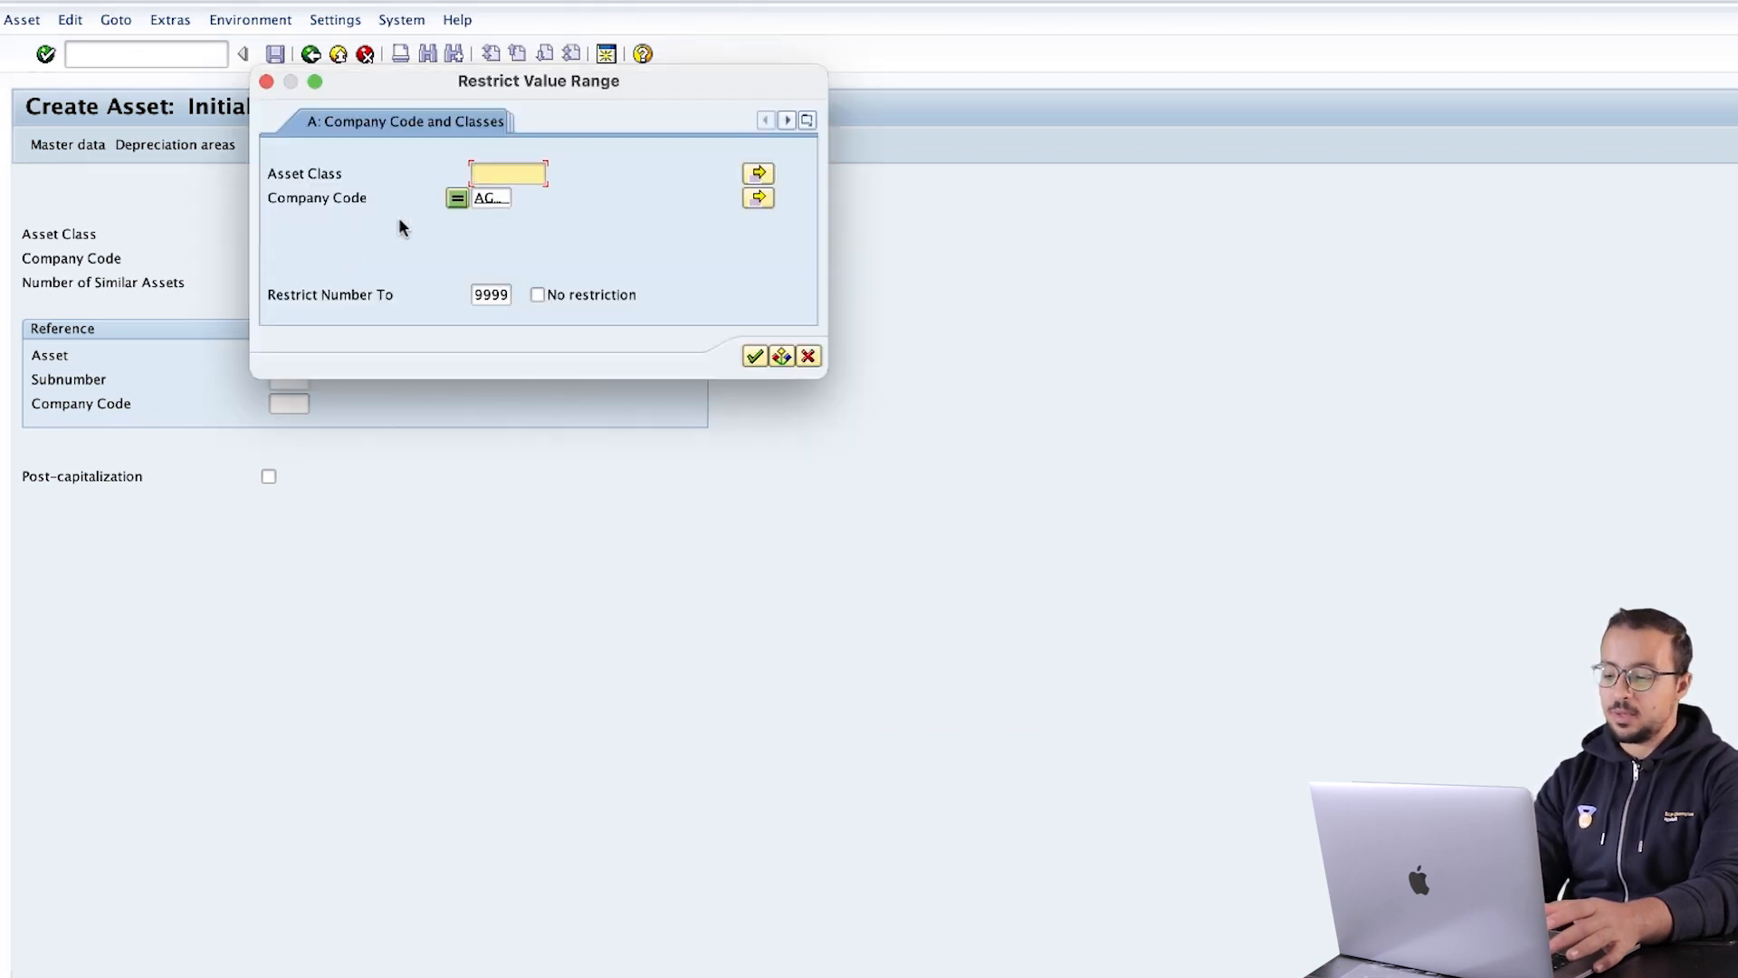
pyautogui.press('Return')
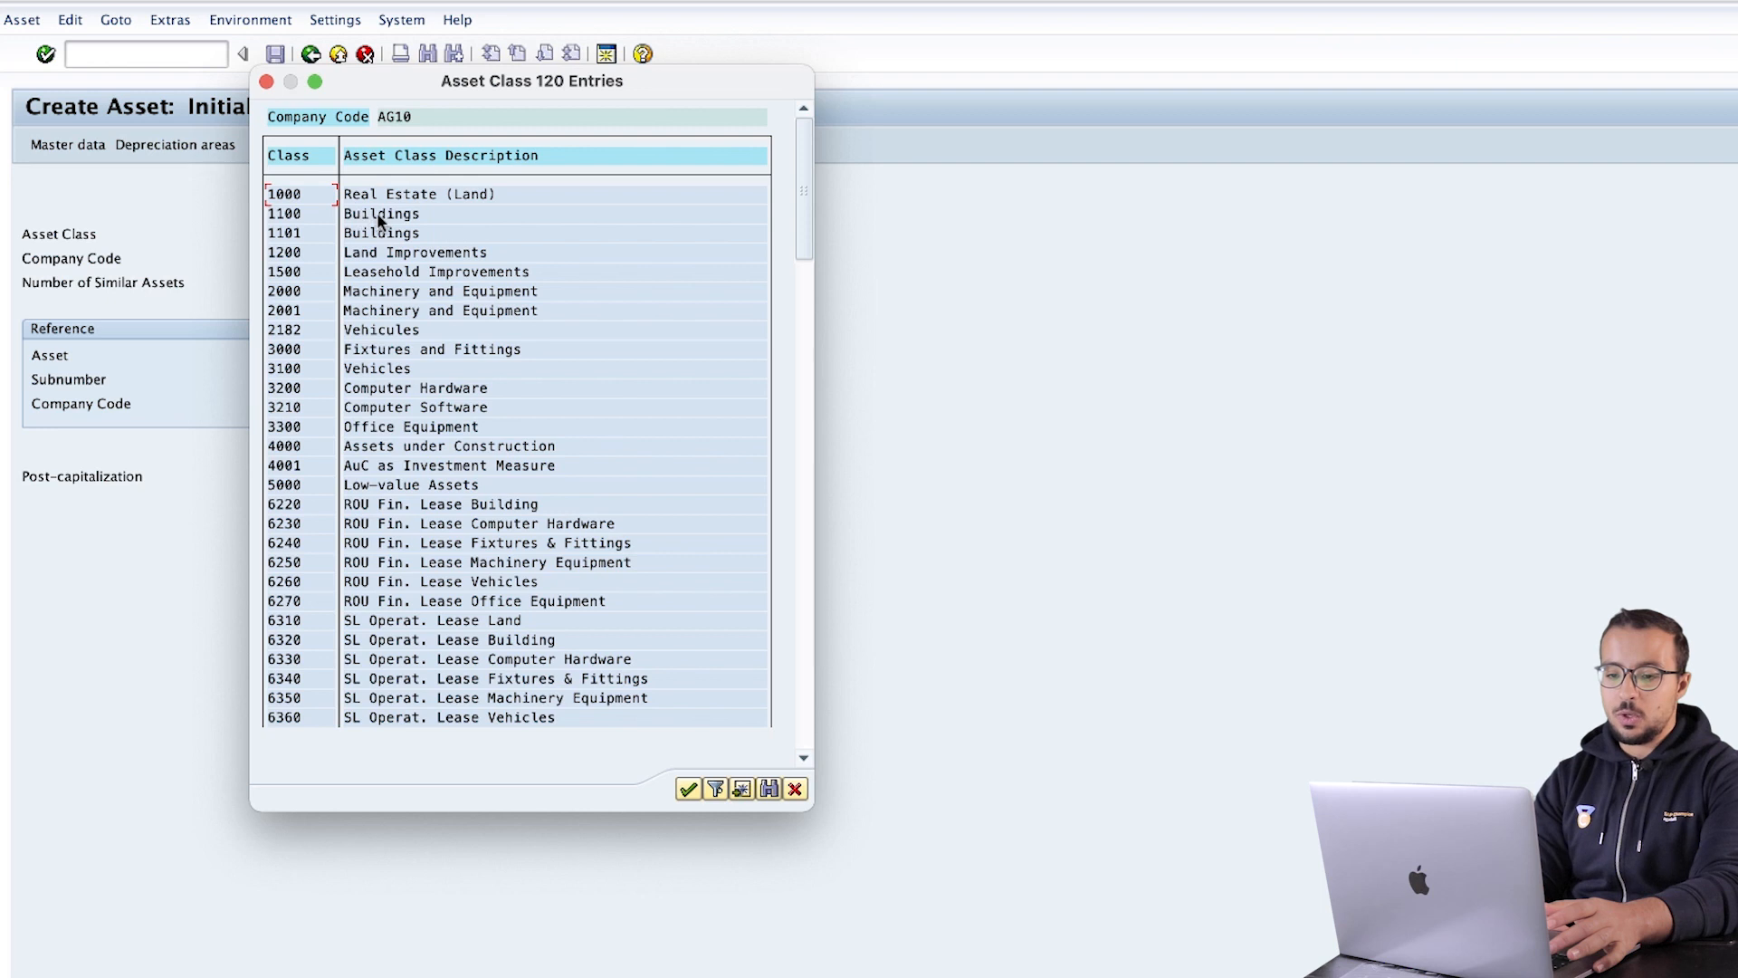
pyautogui.doubleClick(314, 215)
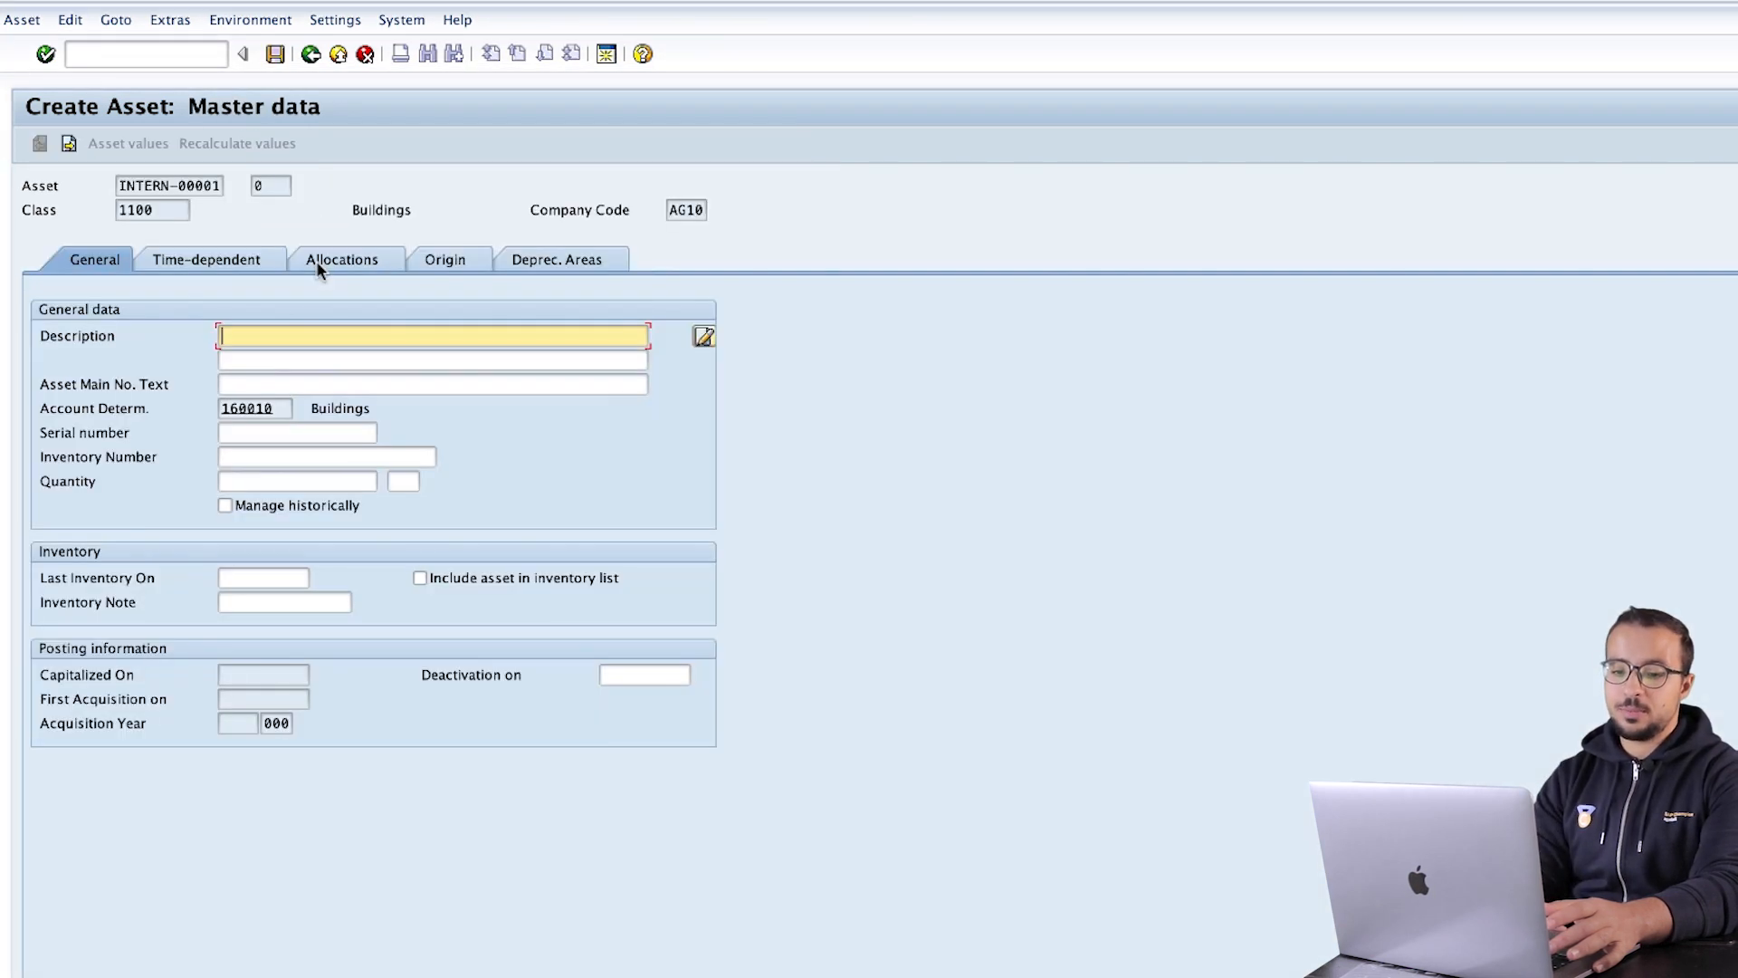
# Enter "Building Investment Demo" as the new asset's description.
pyautogui.write('Buildinf')
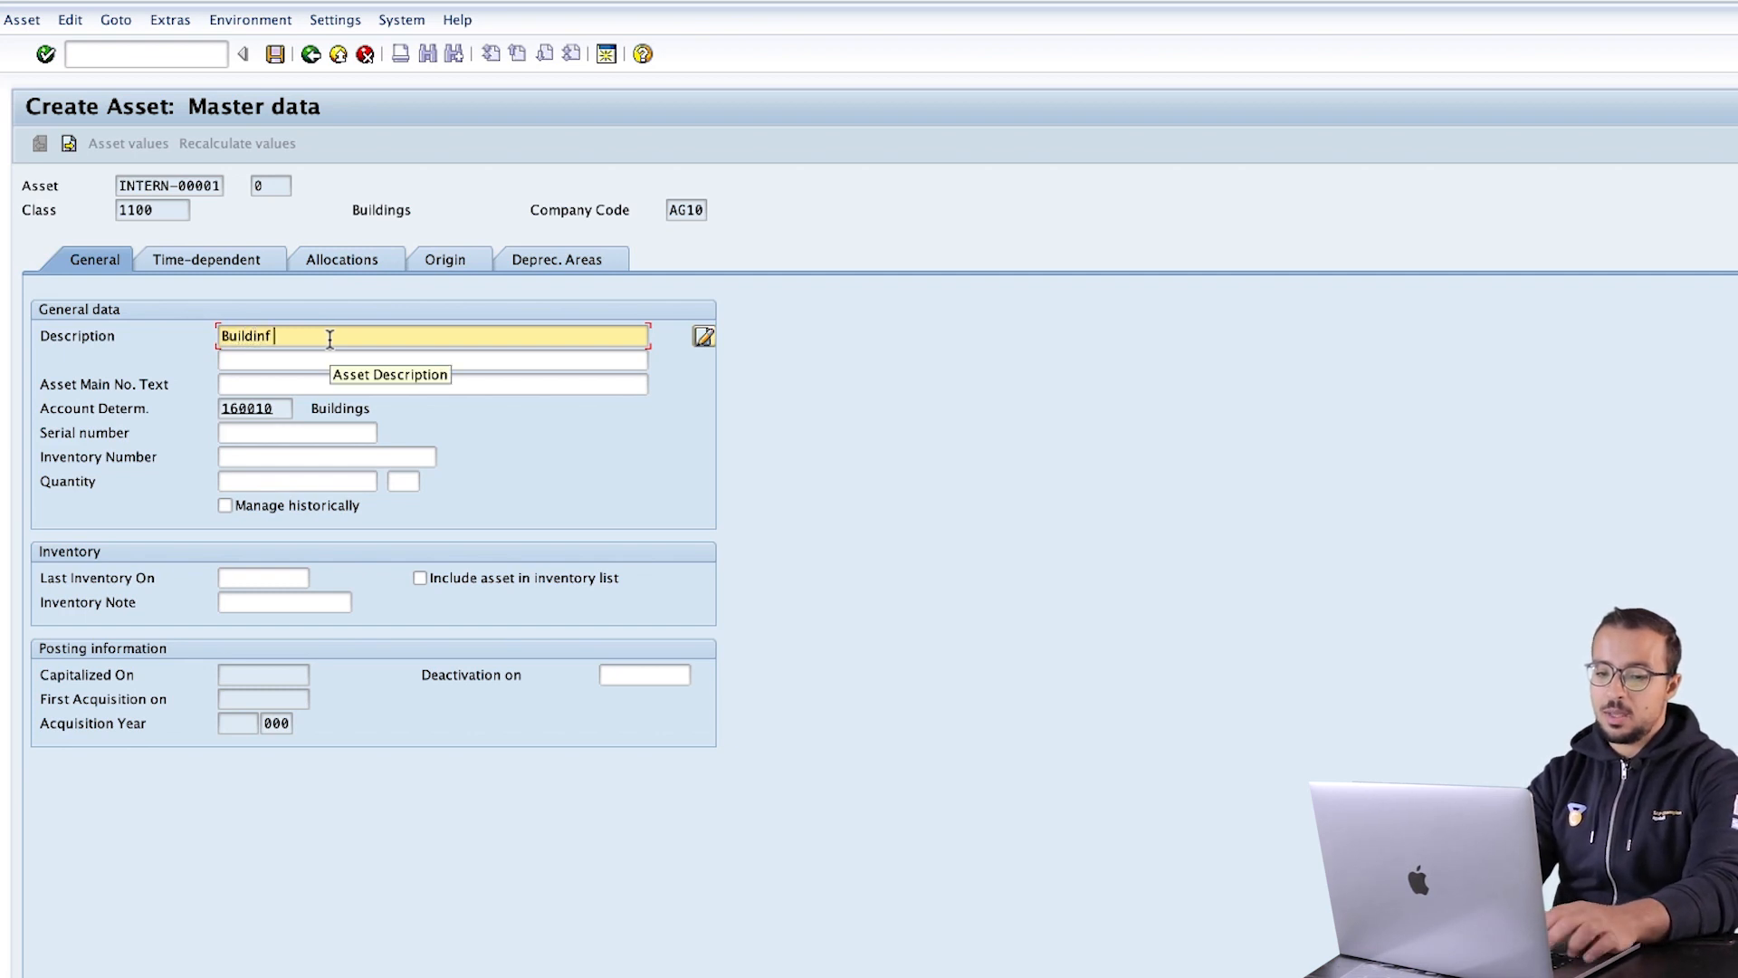
pyautogui.press('BackSpace')
pyautogui.write('g Inces')
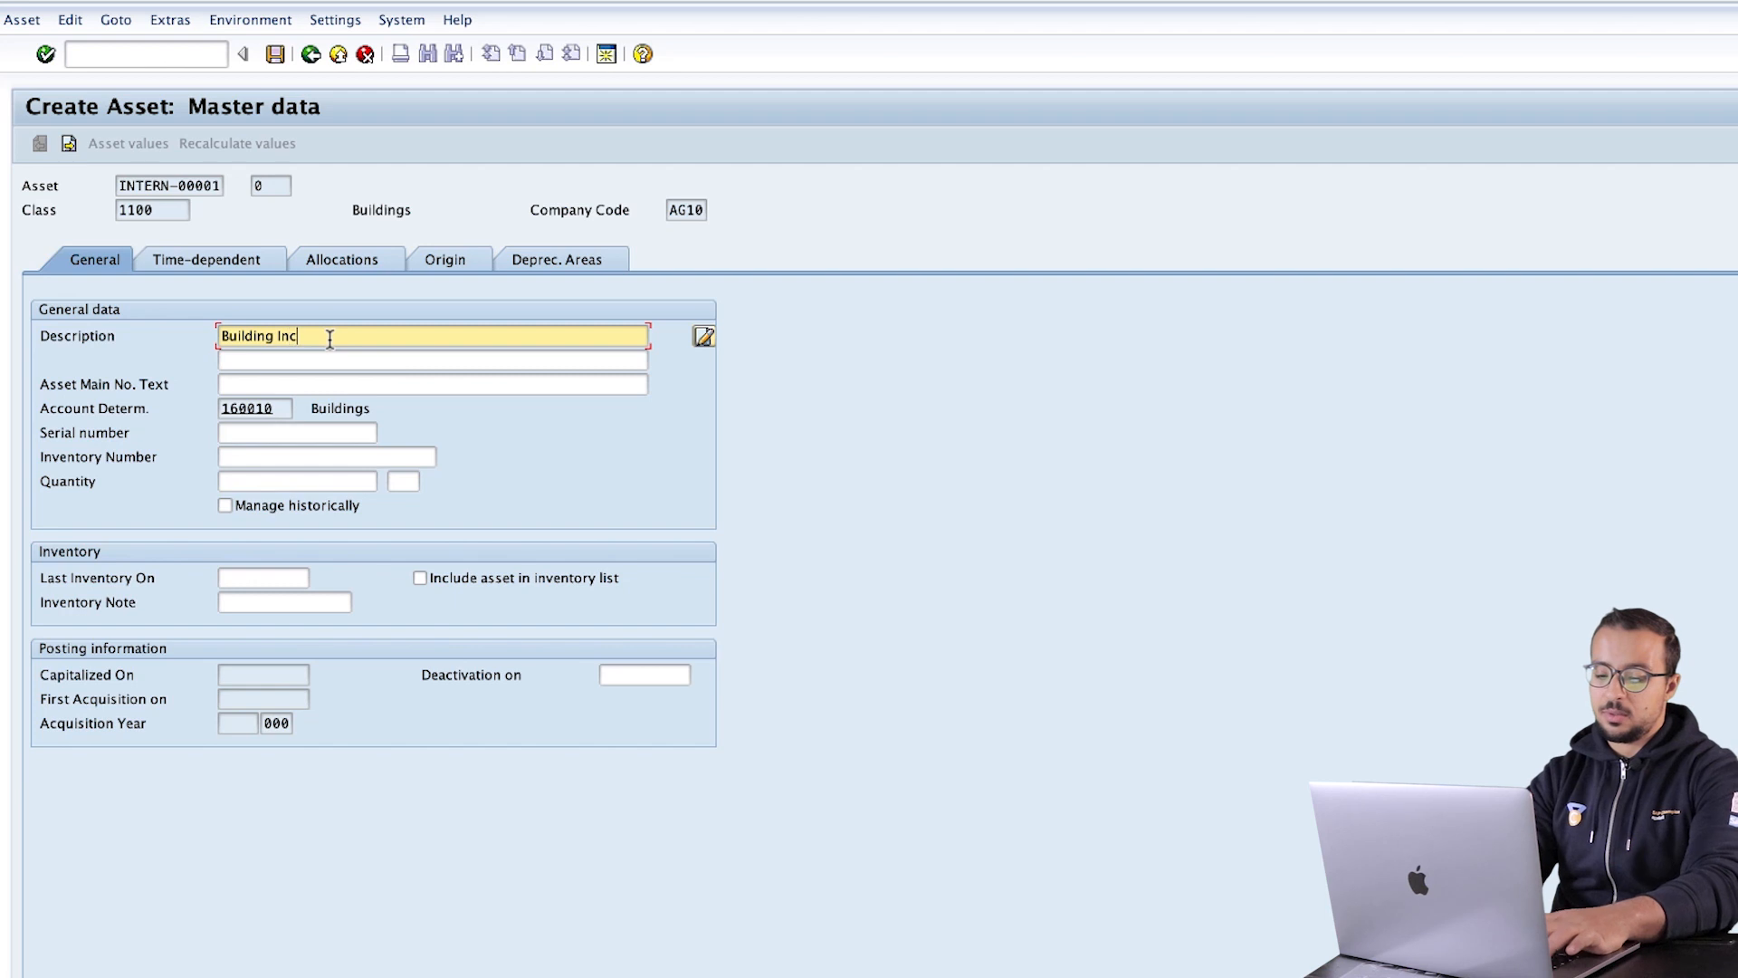
pyautogui.press('BackSpace')
pyautogui.press('BackSpace')
pyautogui.press('BackSpace')
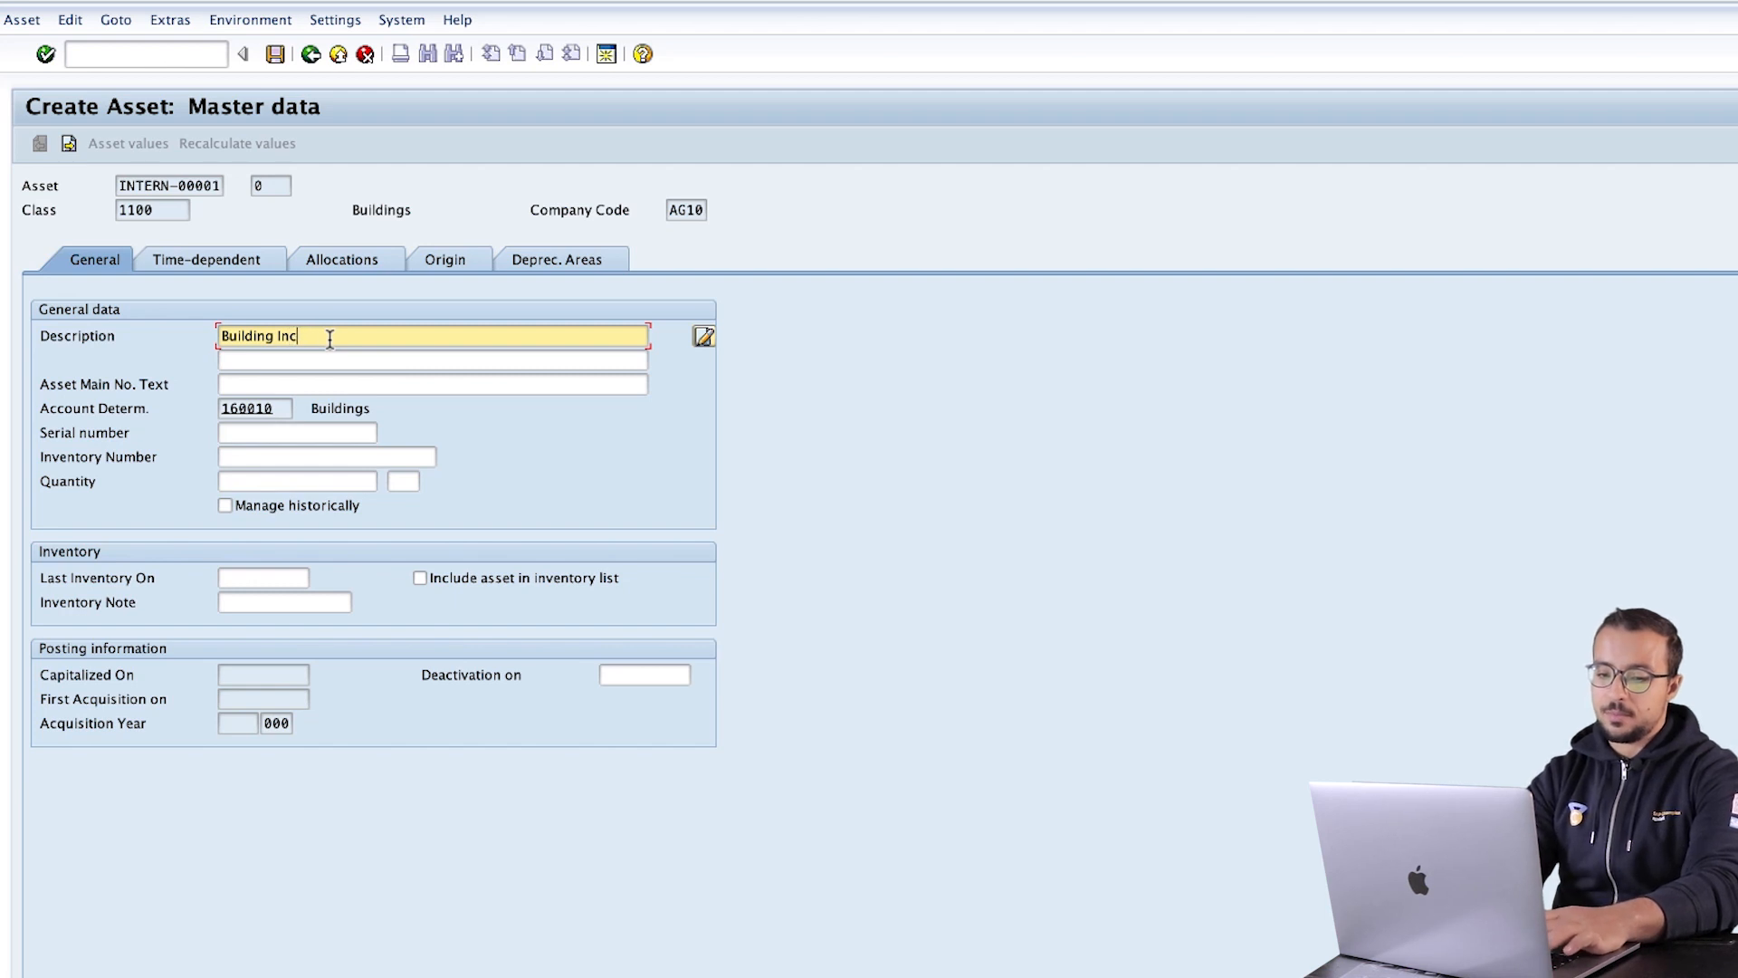
pyautogui.write('vestment Demo')
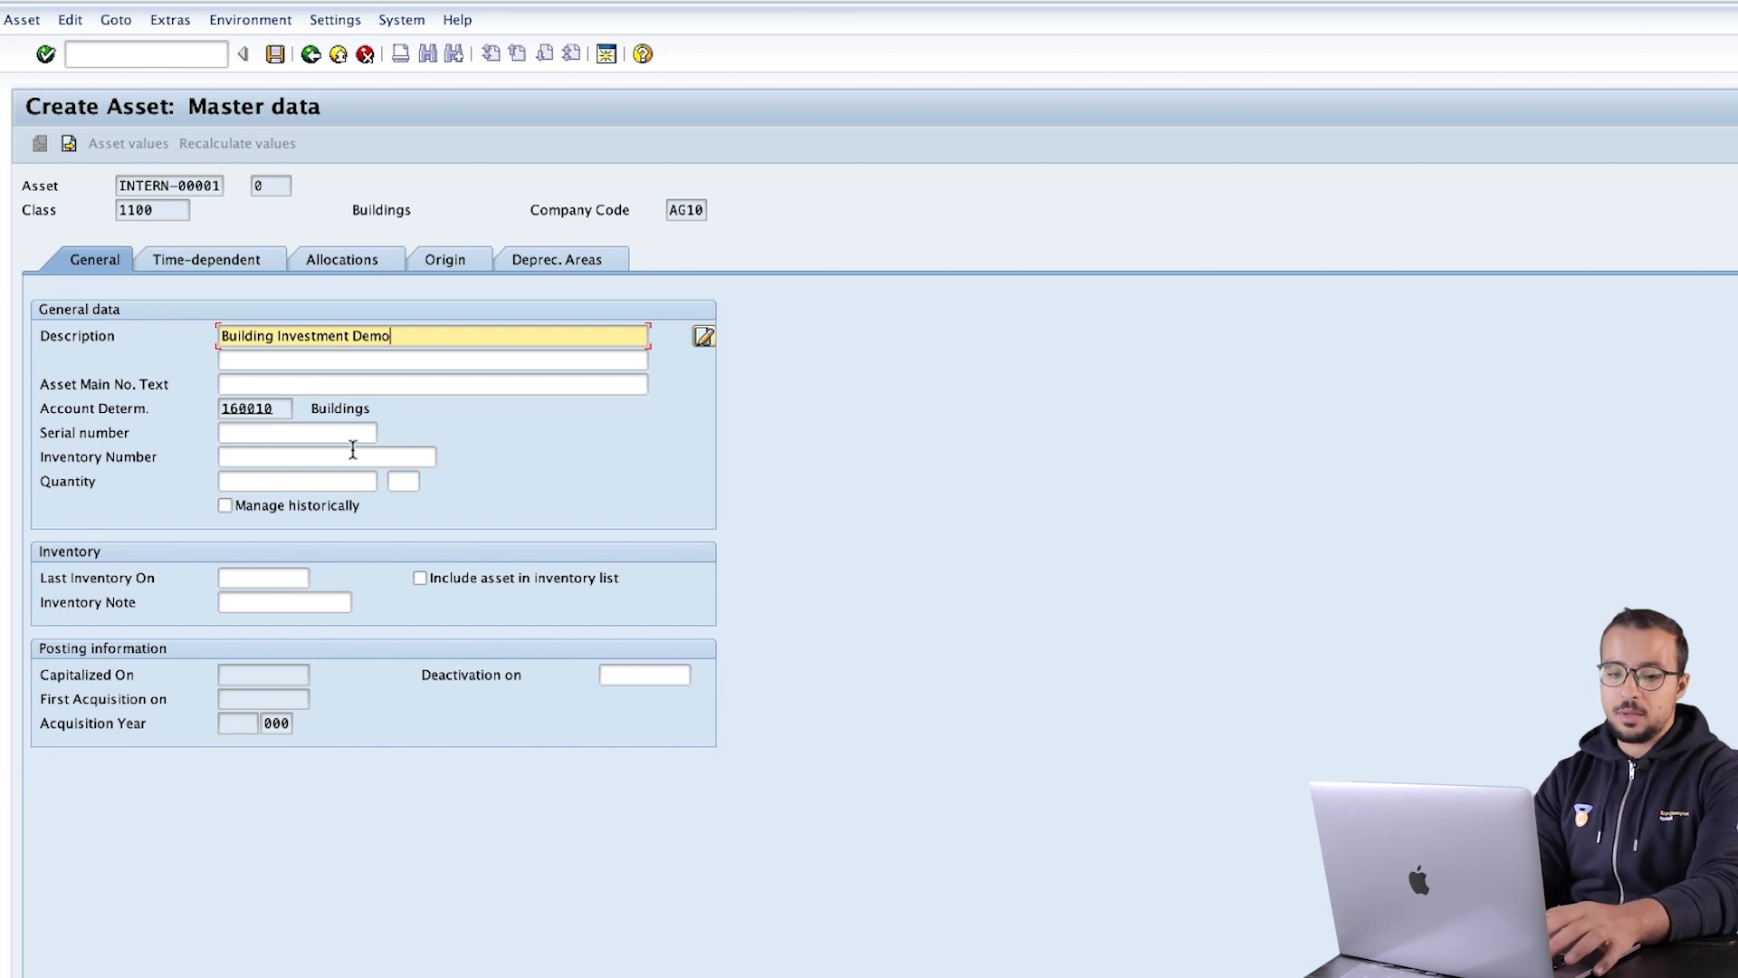
# Assign cost center 1000 in the asset's time-dependent data.
pyautogui.click(246, 255)
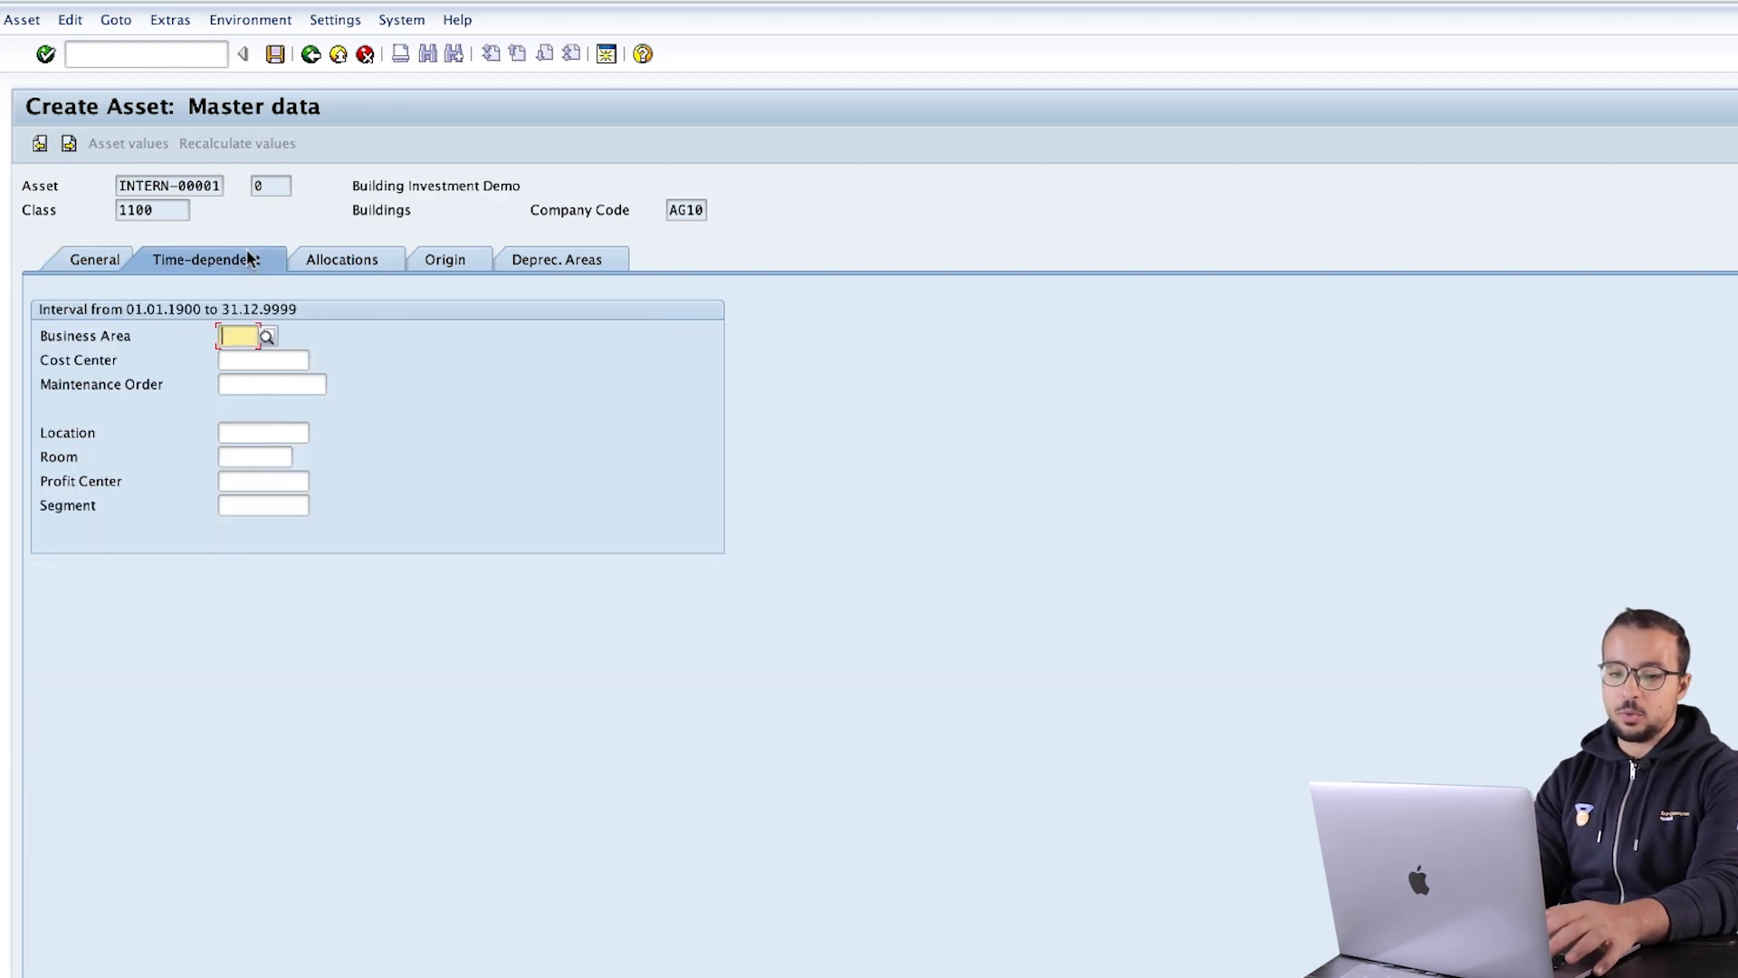
pyautogui.click(252, 359)
pyautogui.write('1000')
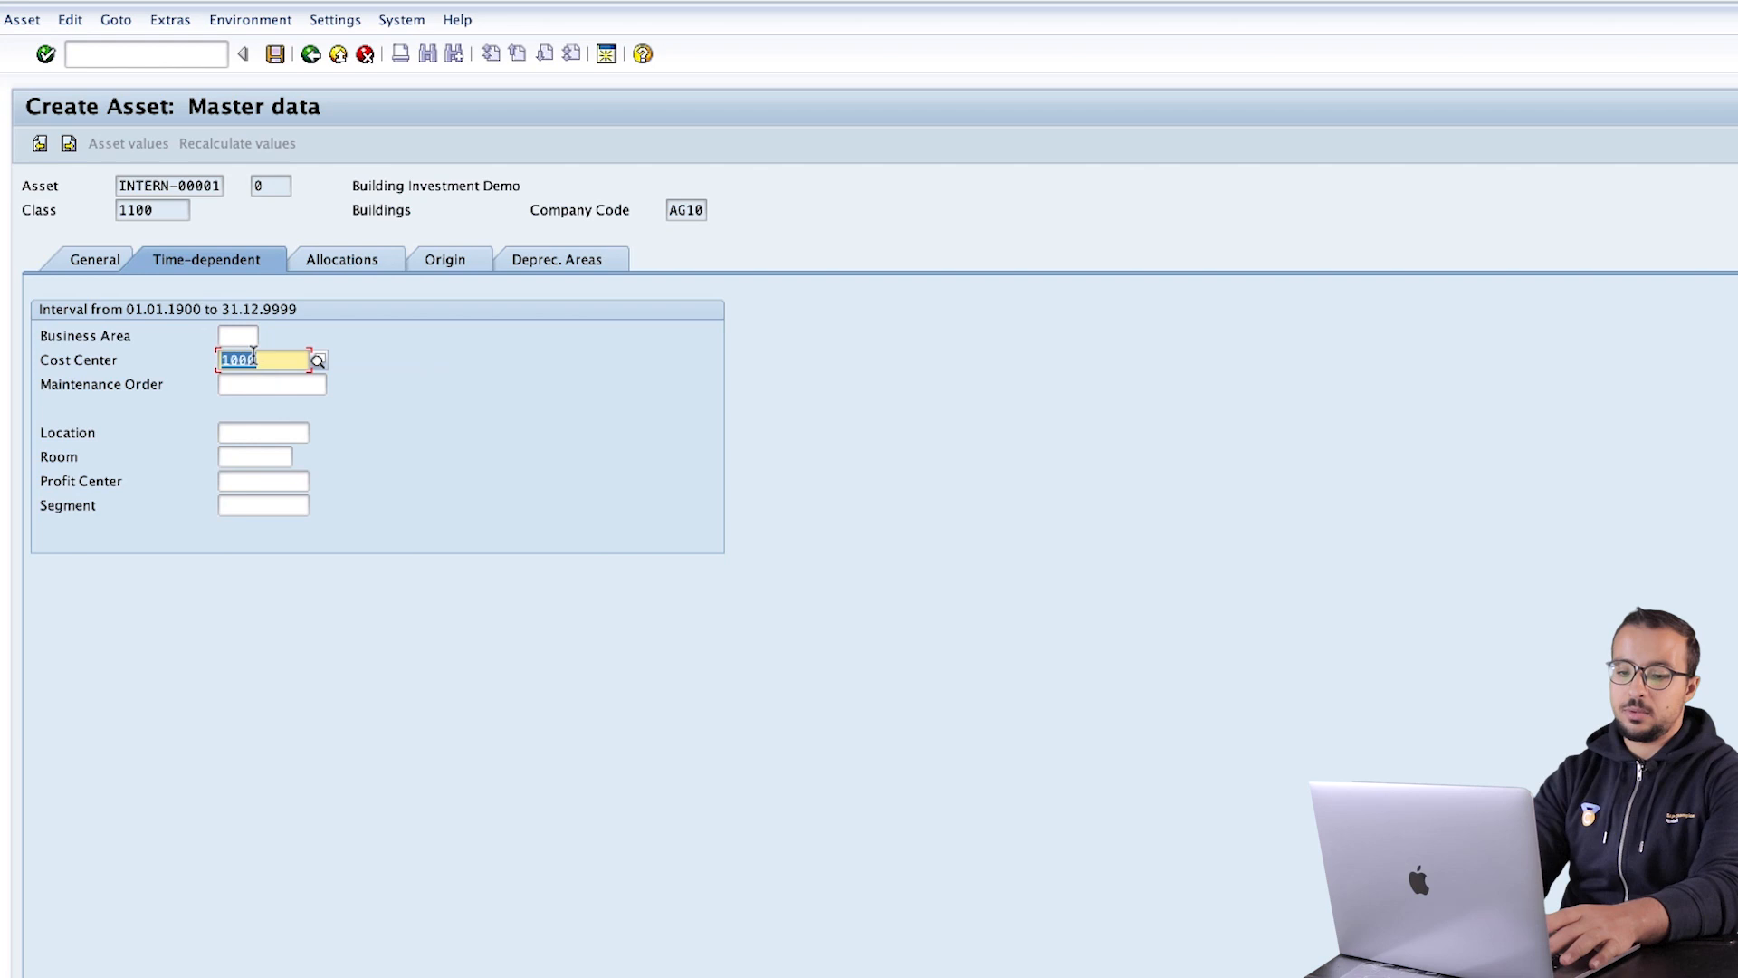
pyautogui.press('Return')
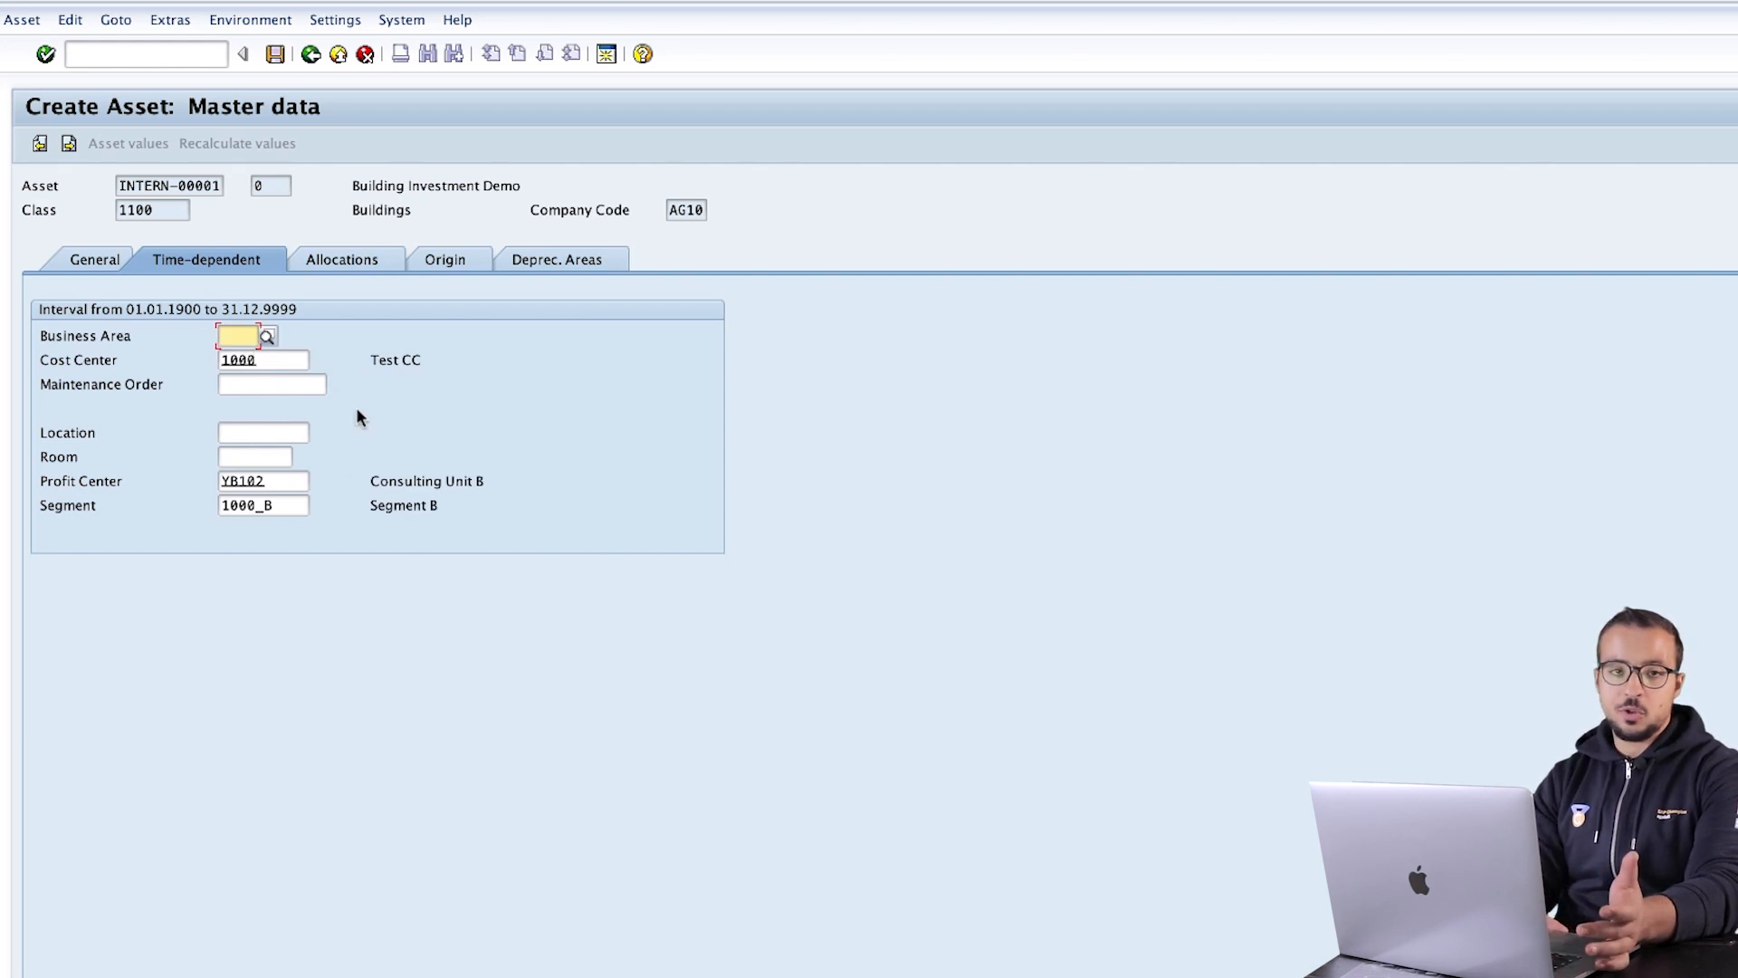
# Save the building asset, copy its number from the creation message details, and leave asset creation.
pyautogui.click(274, 58)
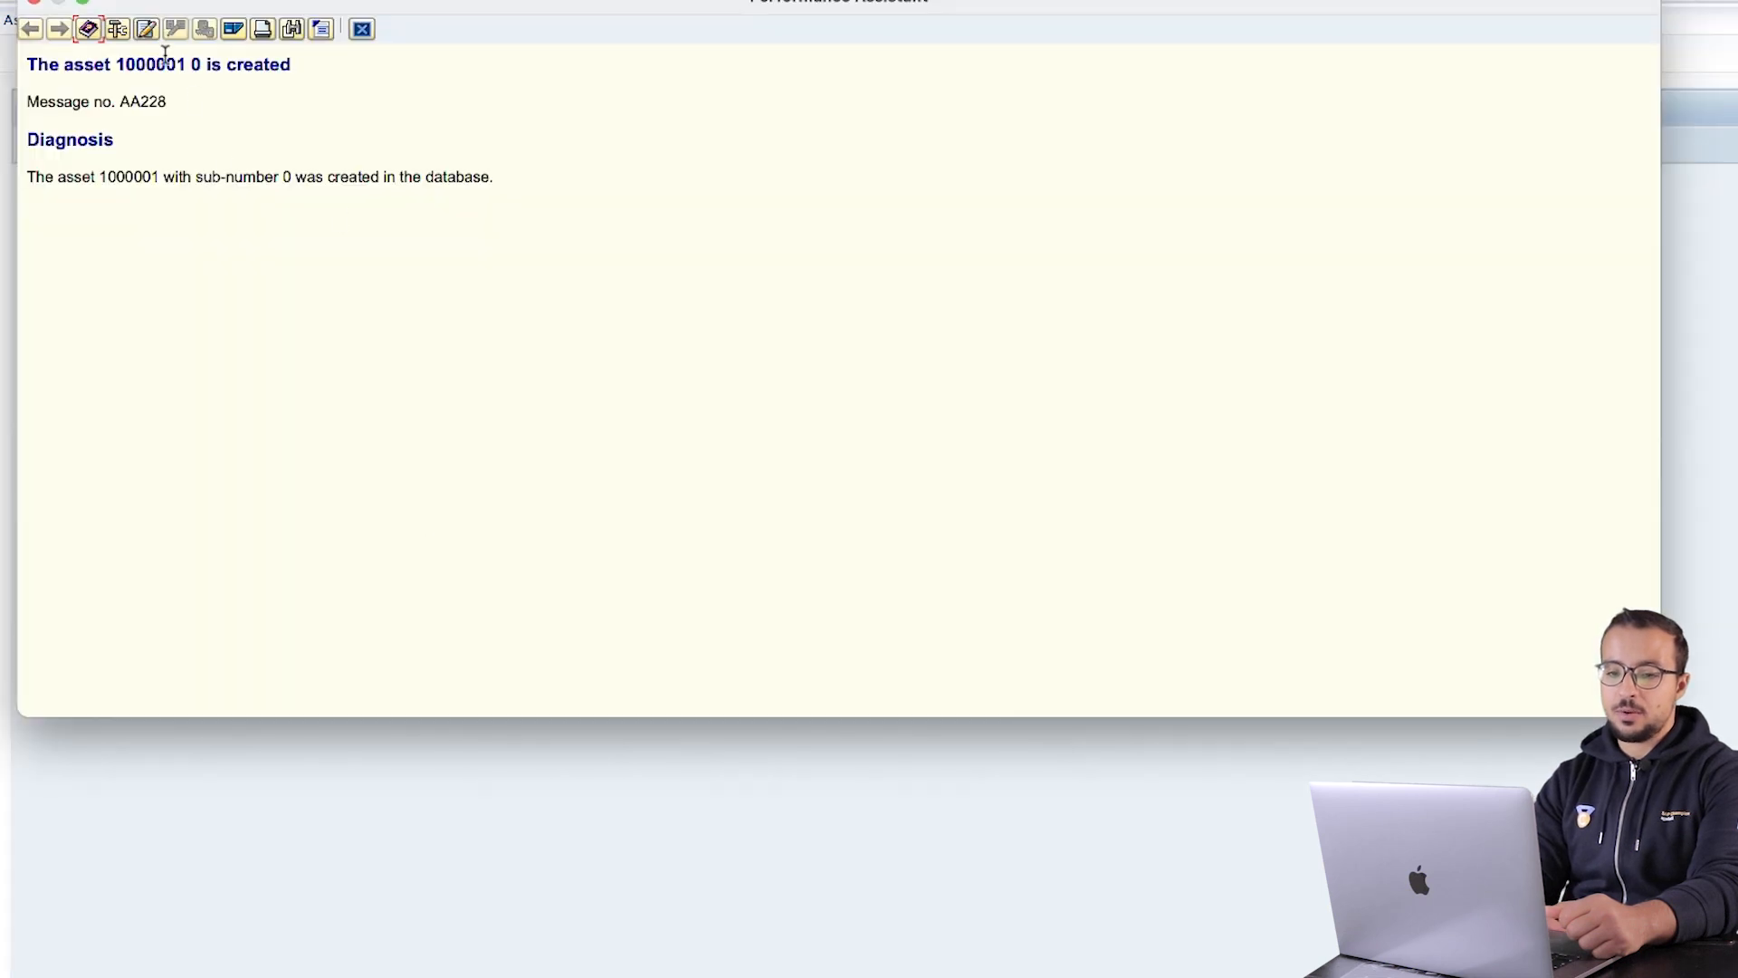
pyautogui.doubleClick(161, 63)
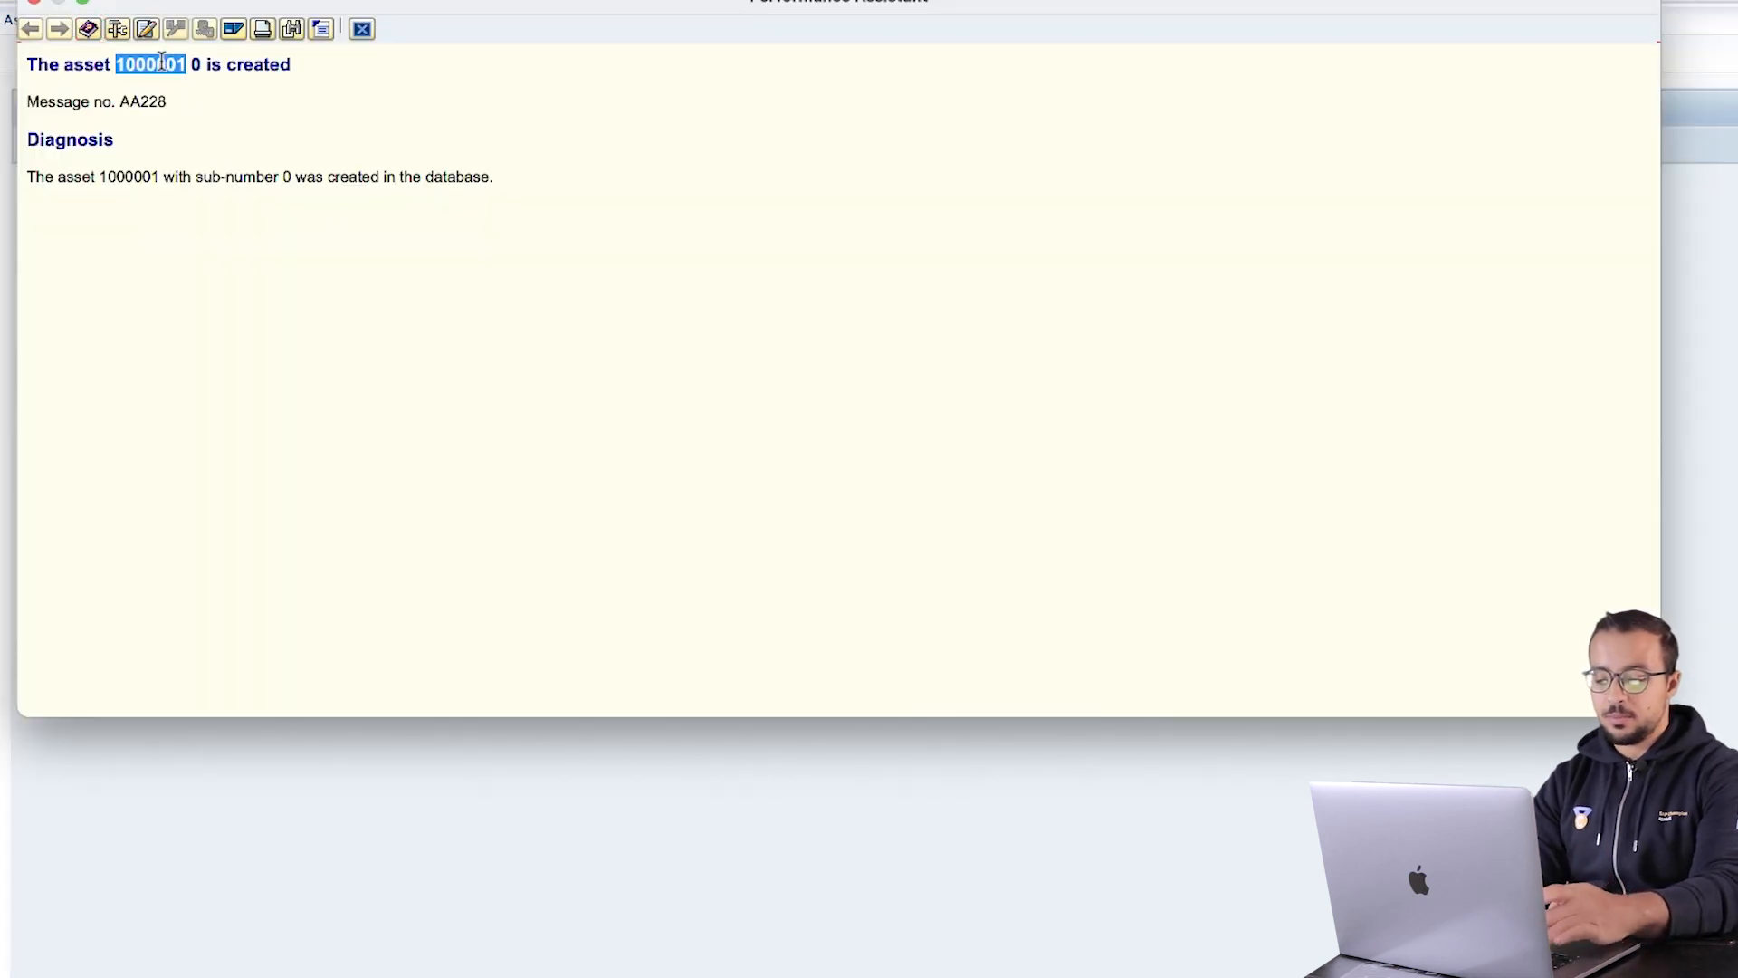
pyautogui.click(361, 30)
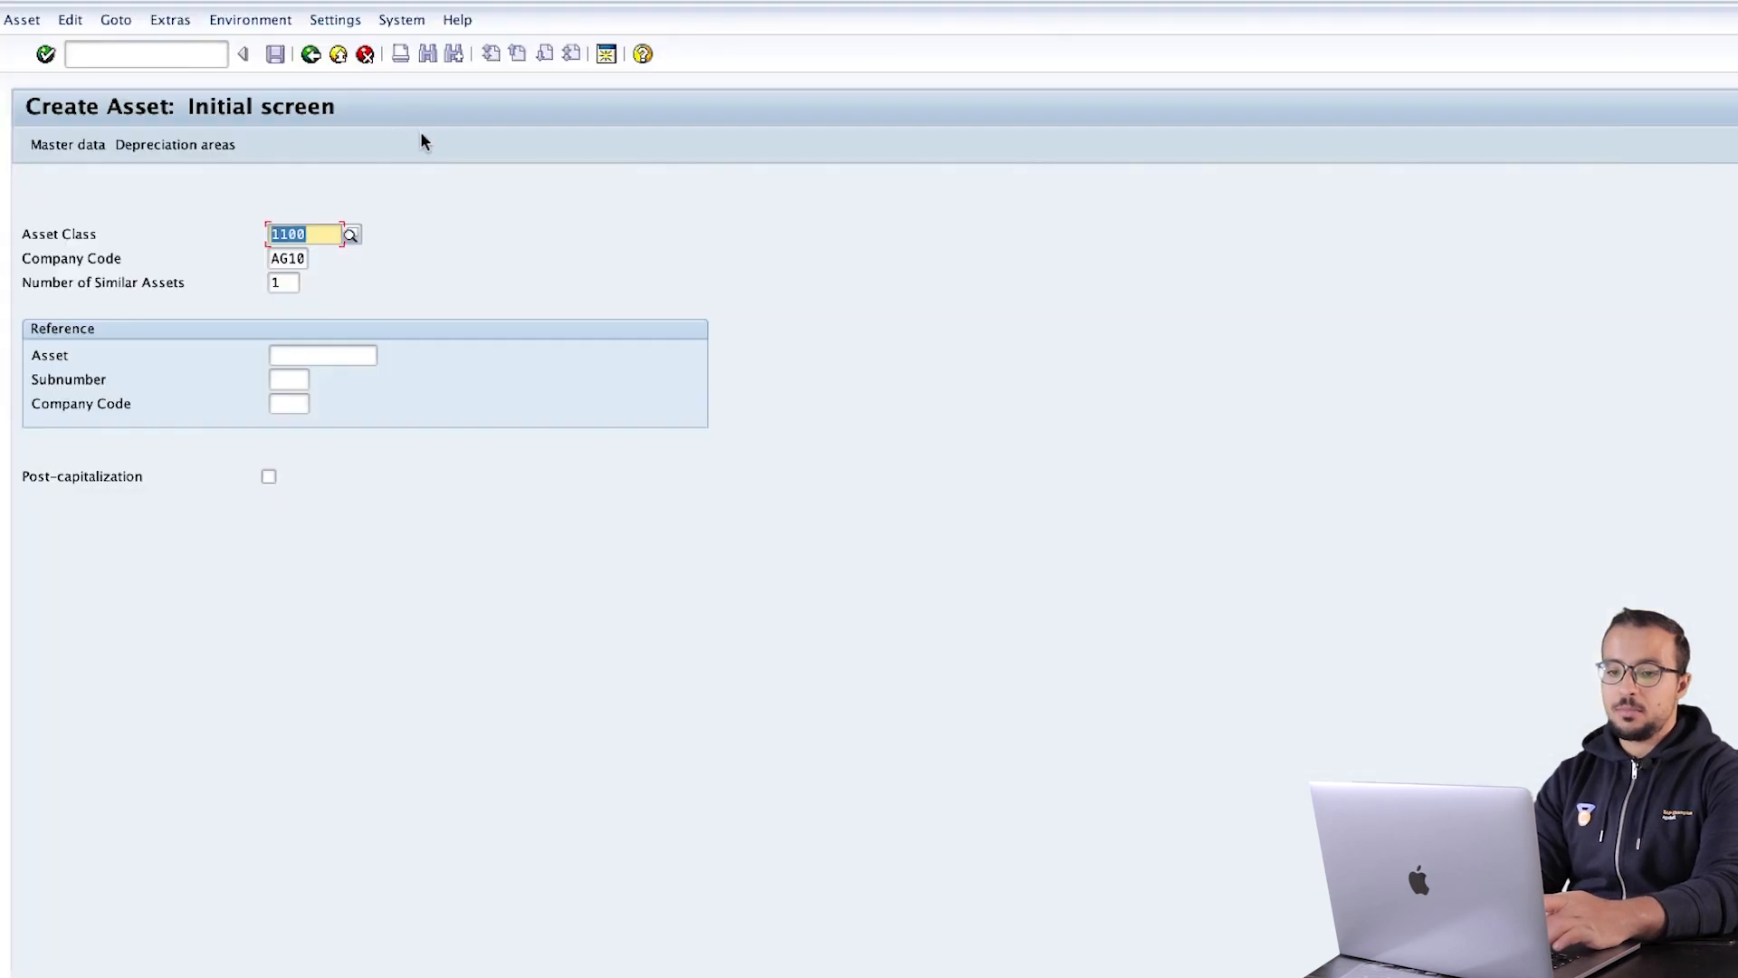
pyautogui.click(312, 55)
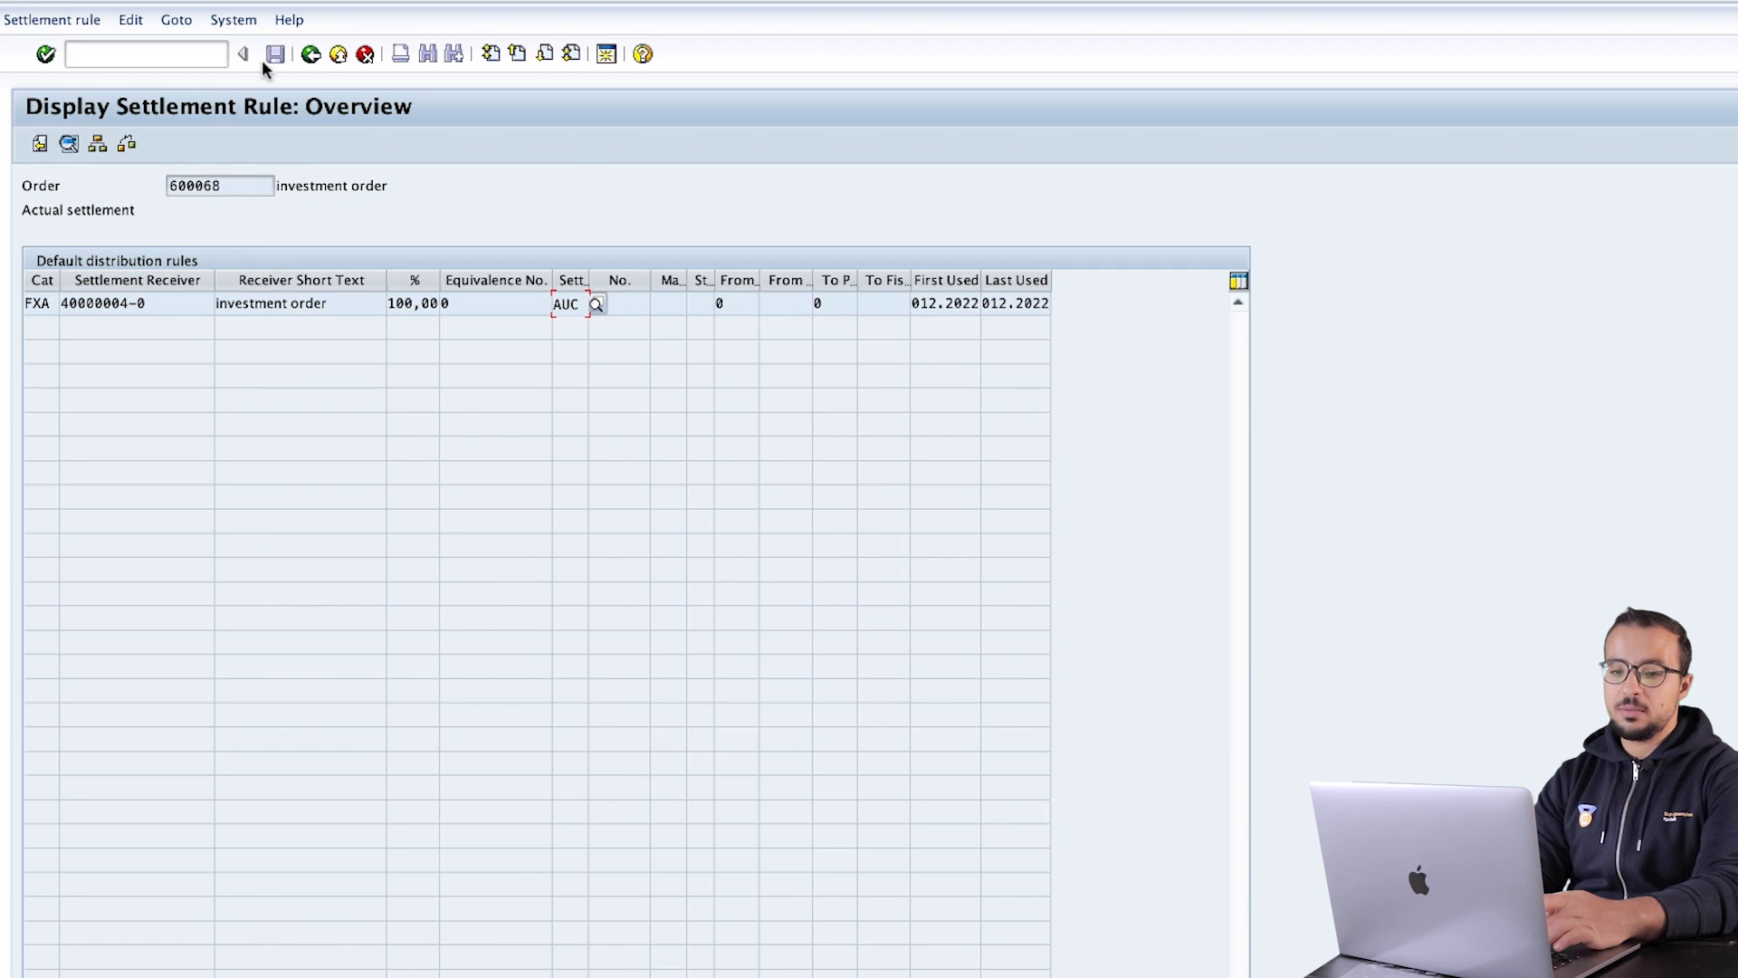
# Open the order's settlement rule for maintenance and add a receiver line with category FXA and asset 1000001.
pyautogui.click(310, 54)
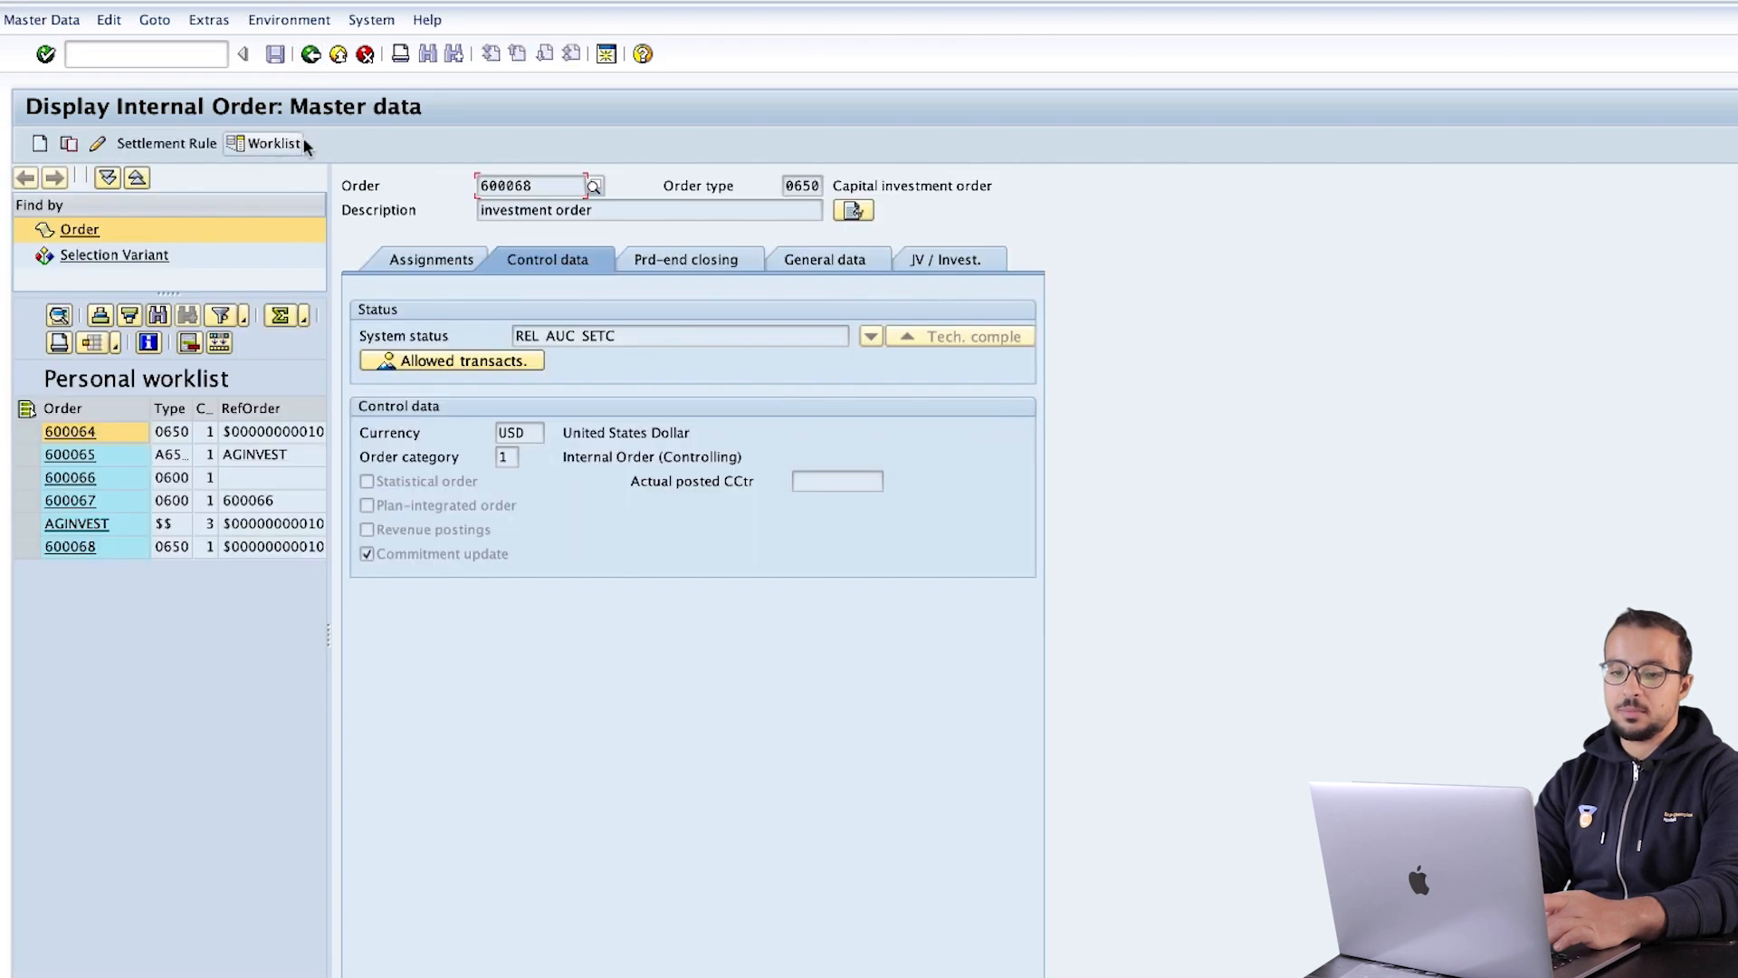
pyautogui.click(98, 144)
pyautogui.click(137, 145)
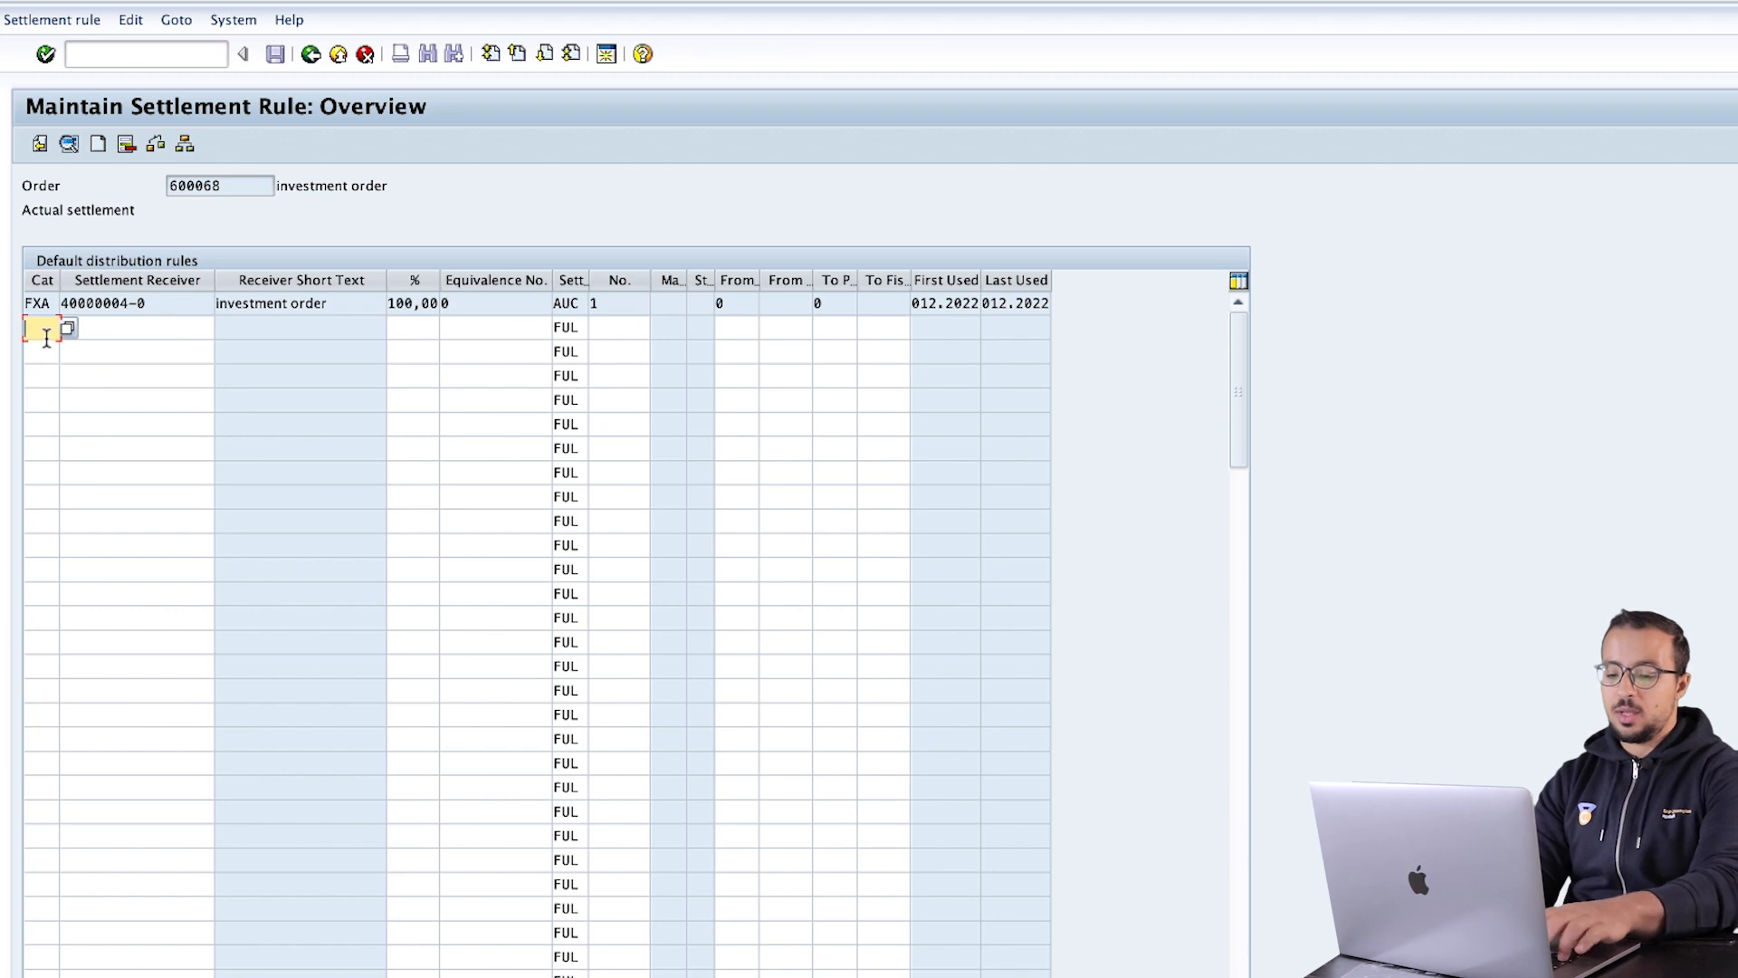
pyautogui.write('FXA')
pyautogui.press('Return')
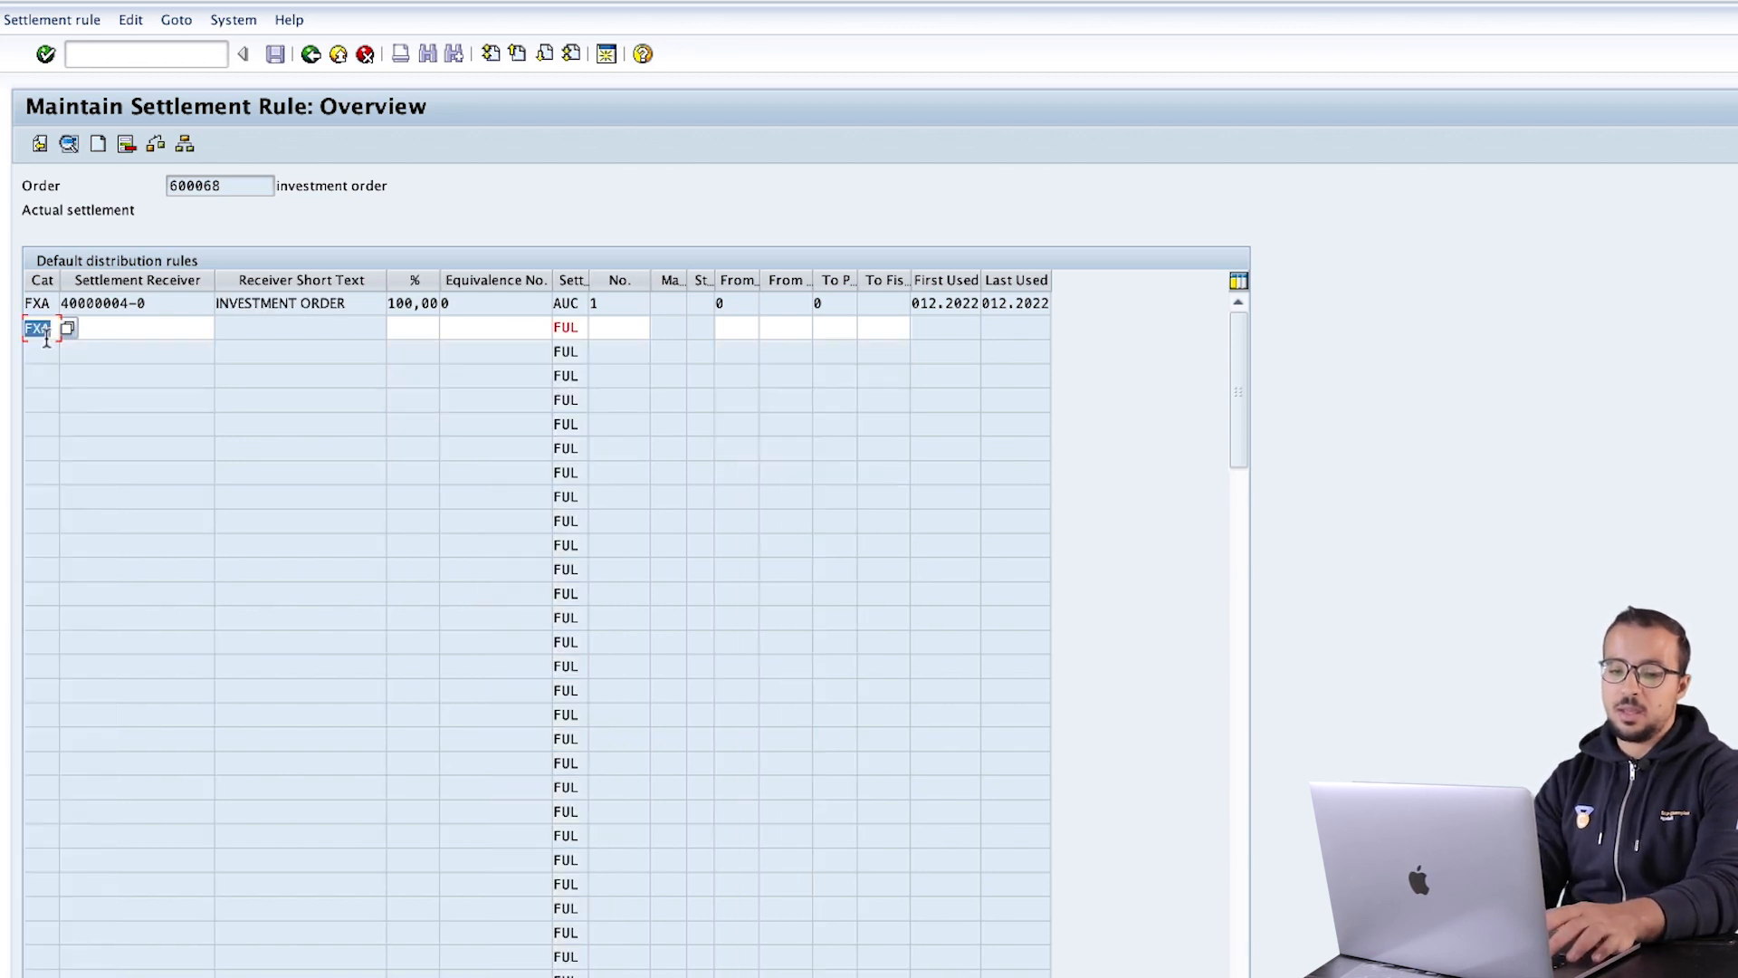
pyautogui.click(110, 334)
pyautogui.write('1000001')
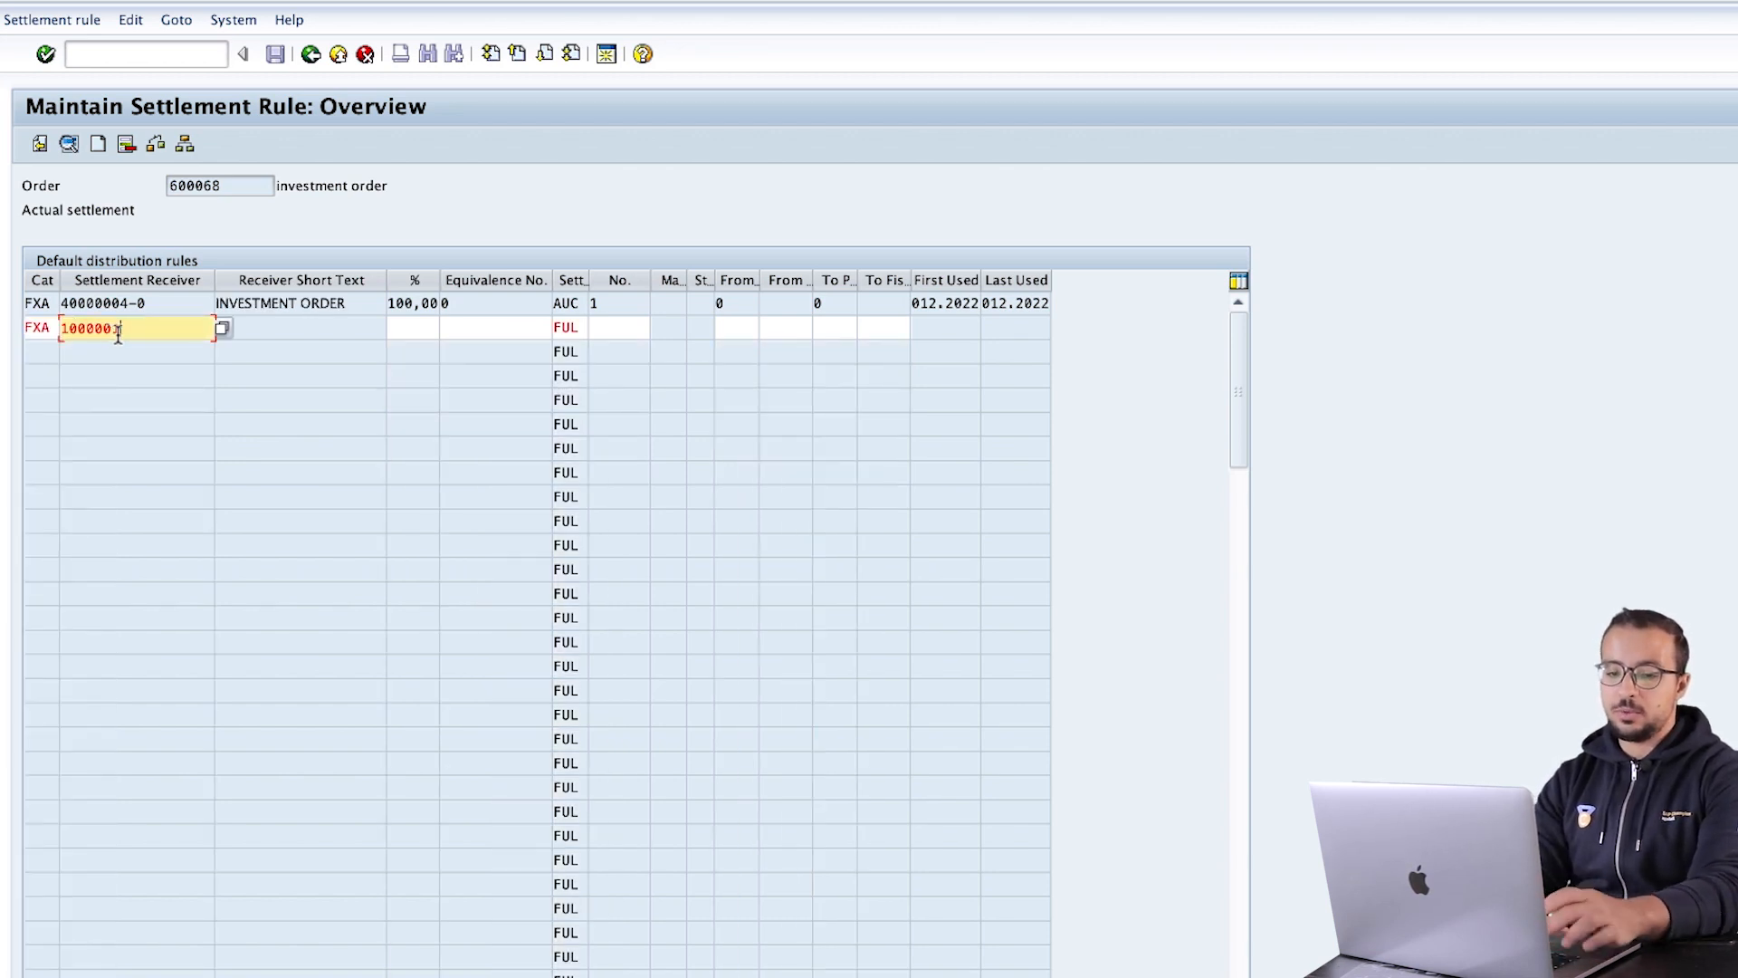
pyautogui.press('Return')
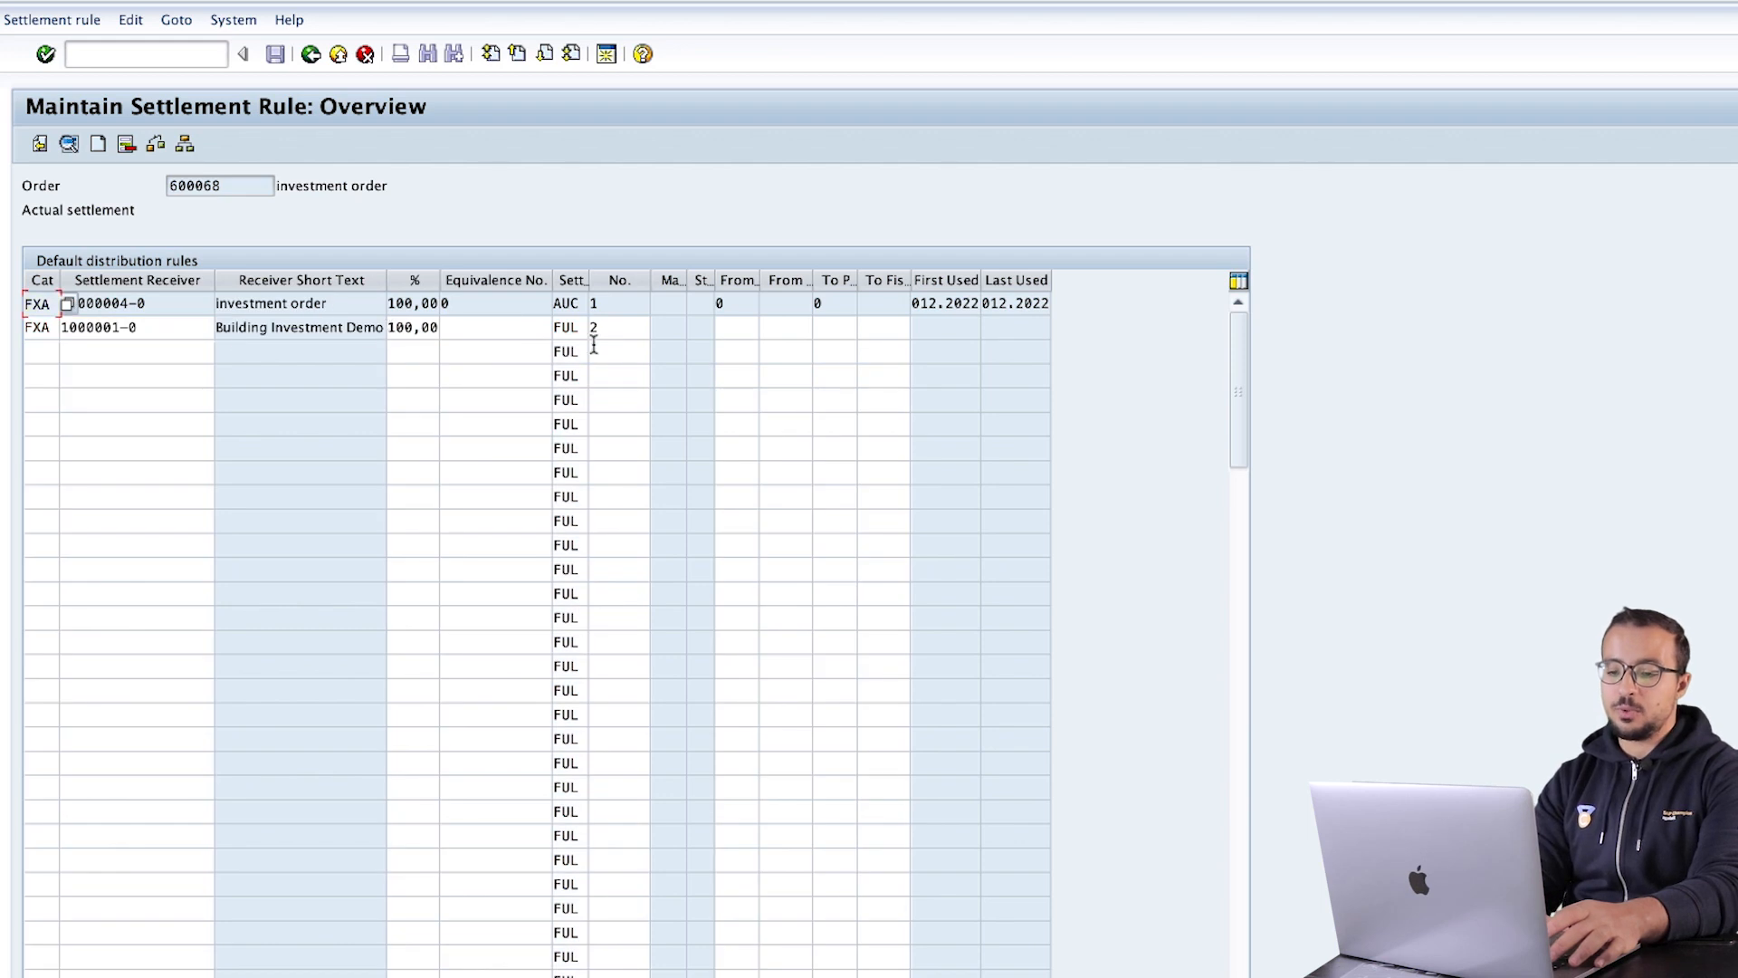
# Widen the settlement type column and add a receiver line with category FXA and test machine asset 20000008-0.
pyautogui.click(556, 332)
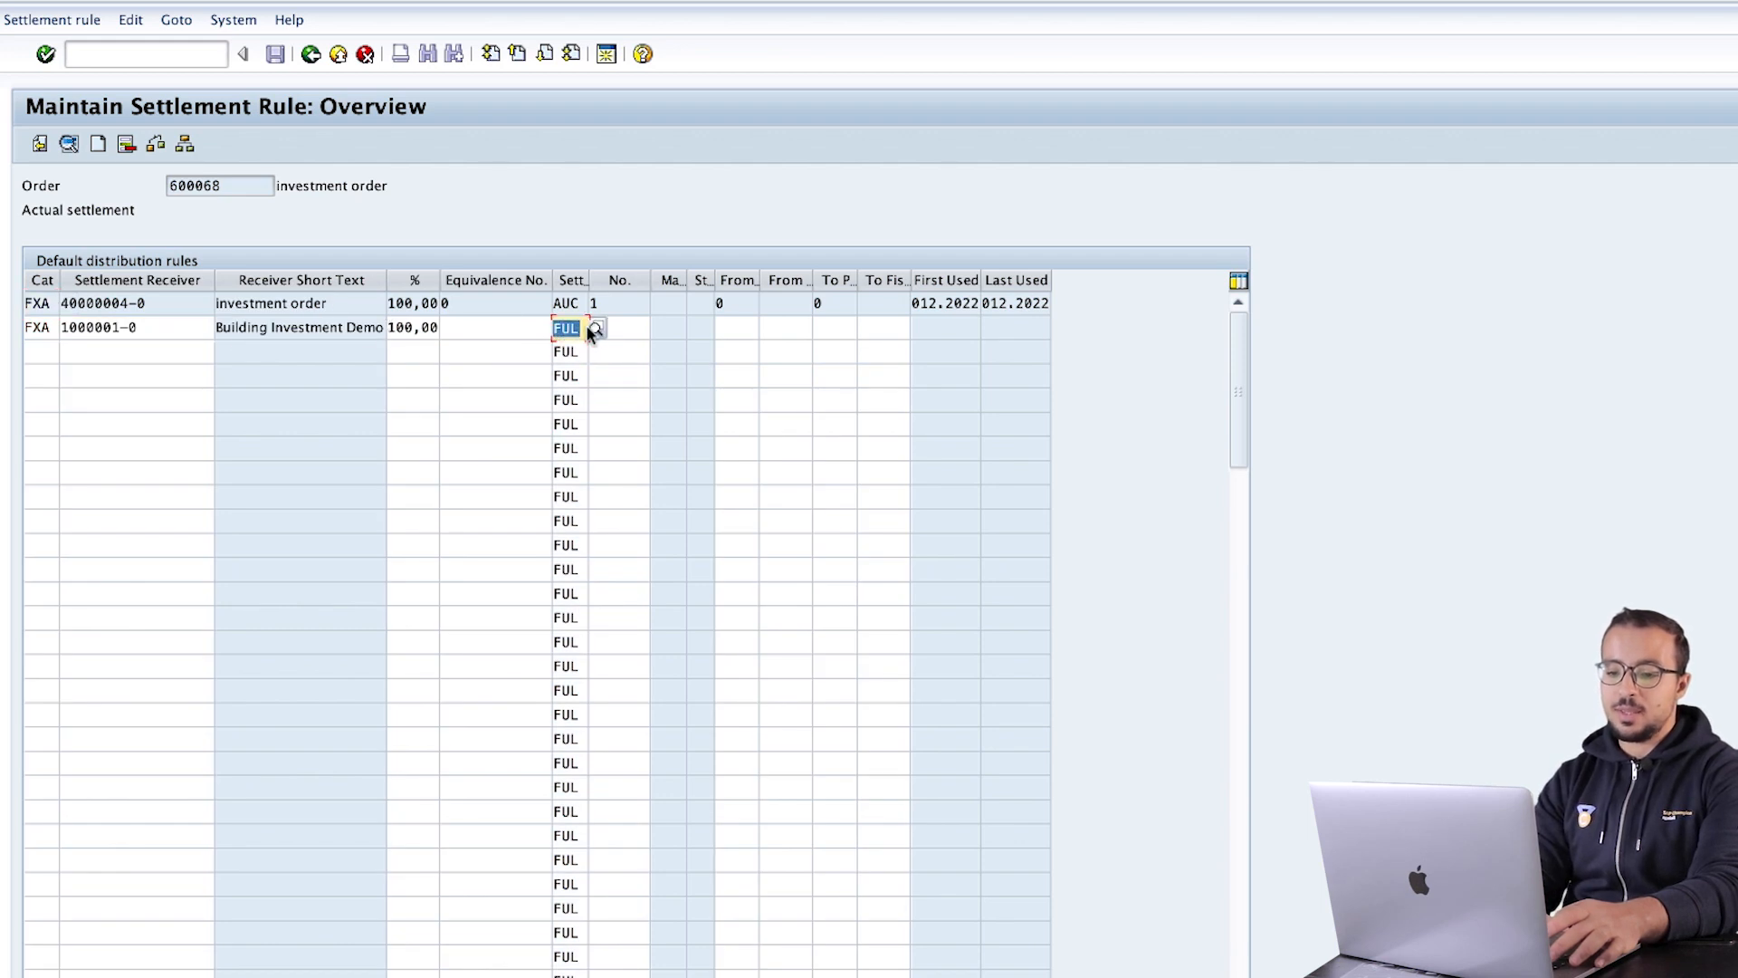
pyautogui.moveTo(587, 275); pyautogui.dragTo(654, 273)
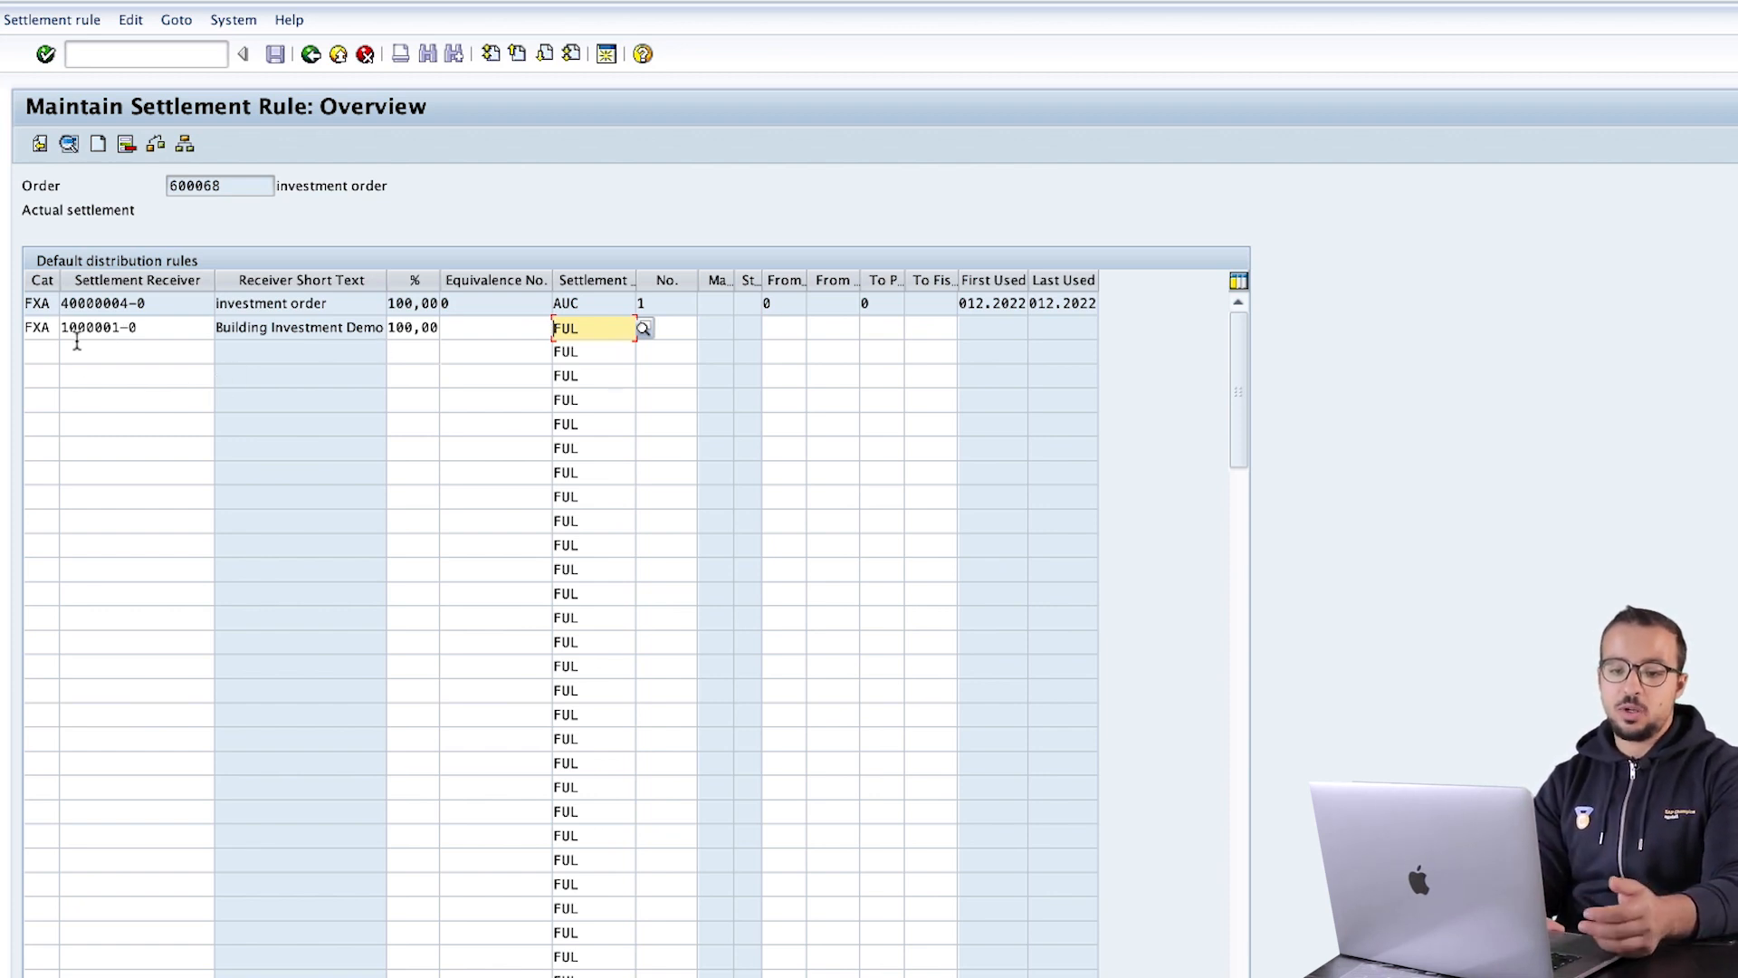
pyautogui.click(38, 348)
pyautogui.write('FXA')
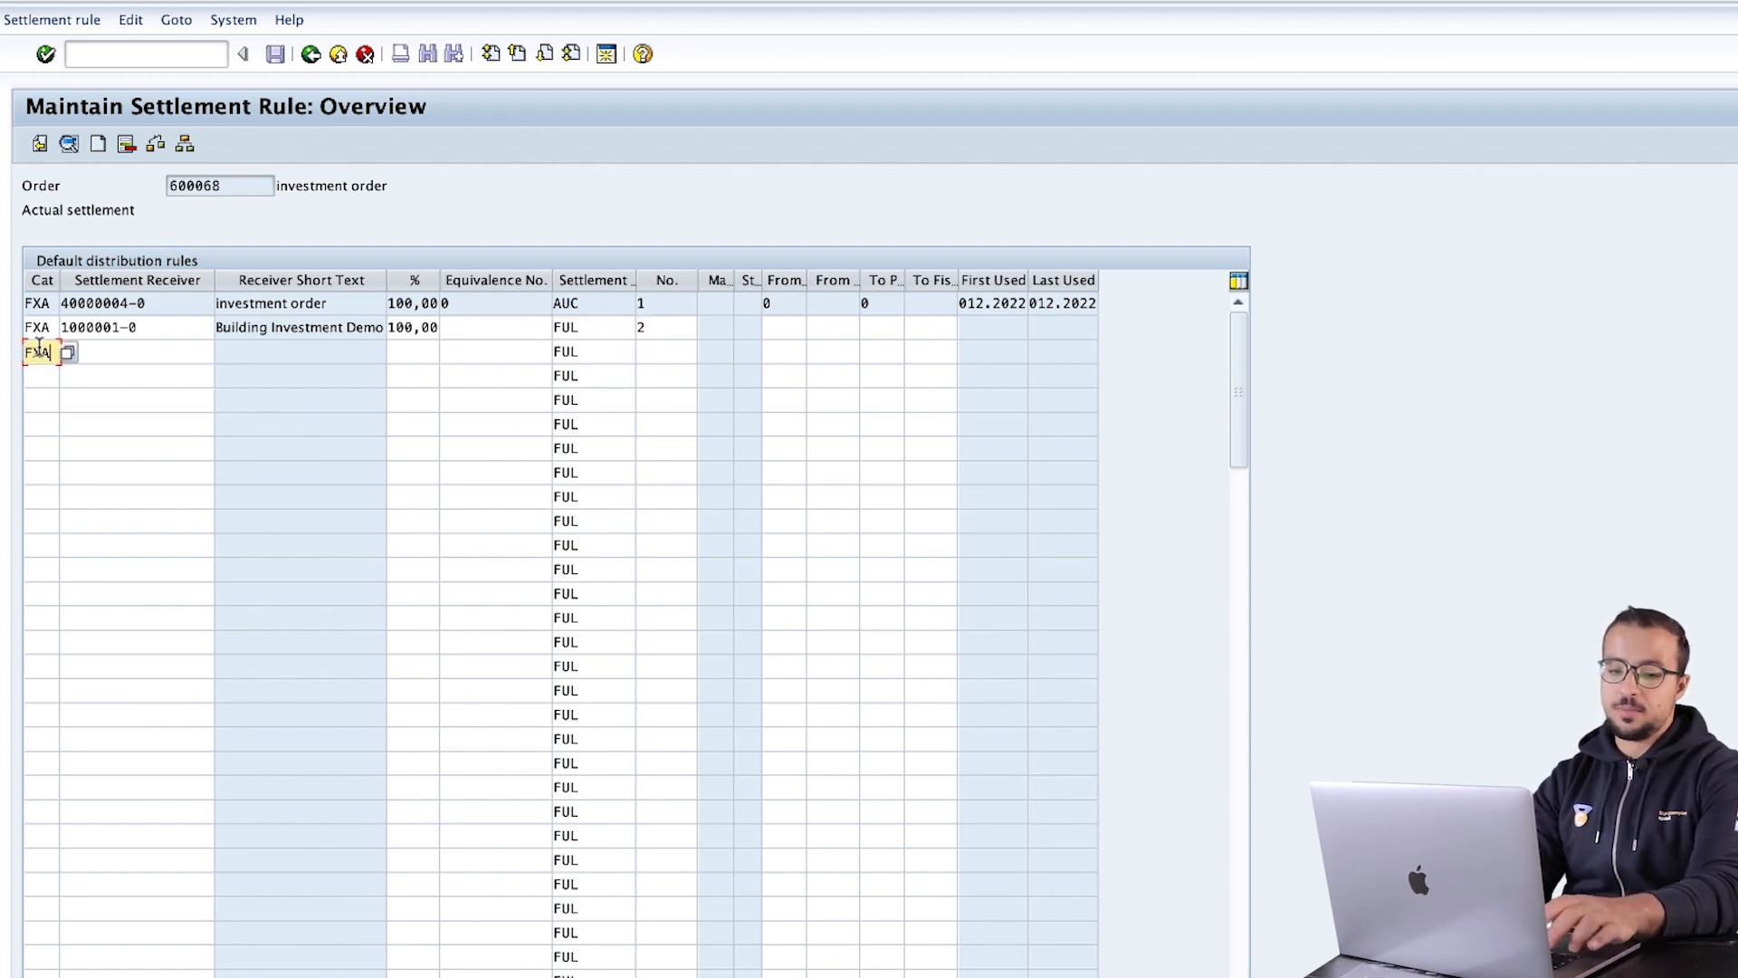
pyautogui.press('Return')
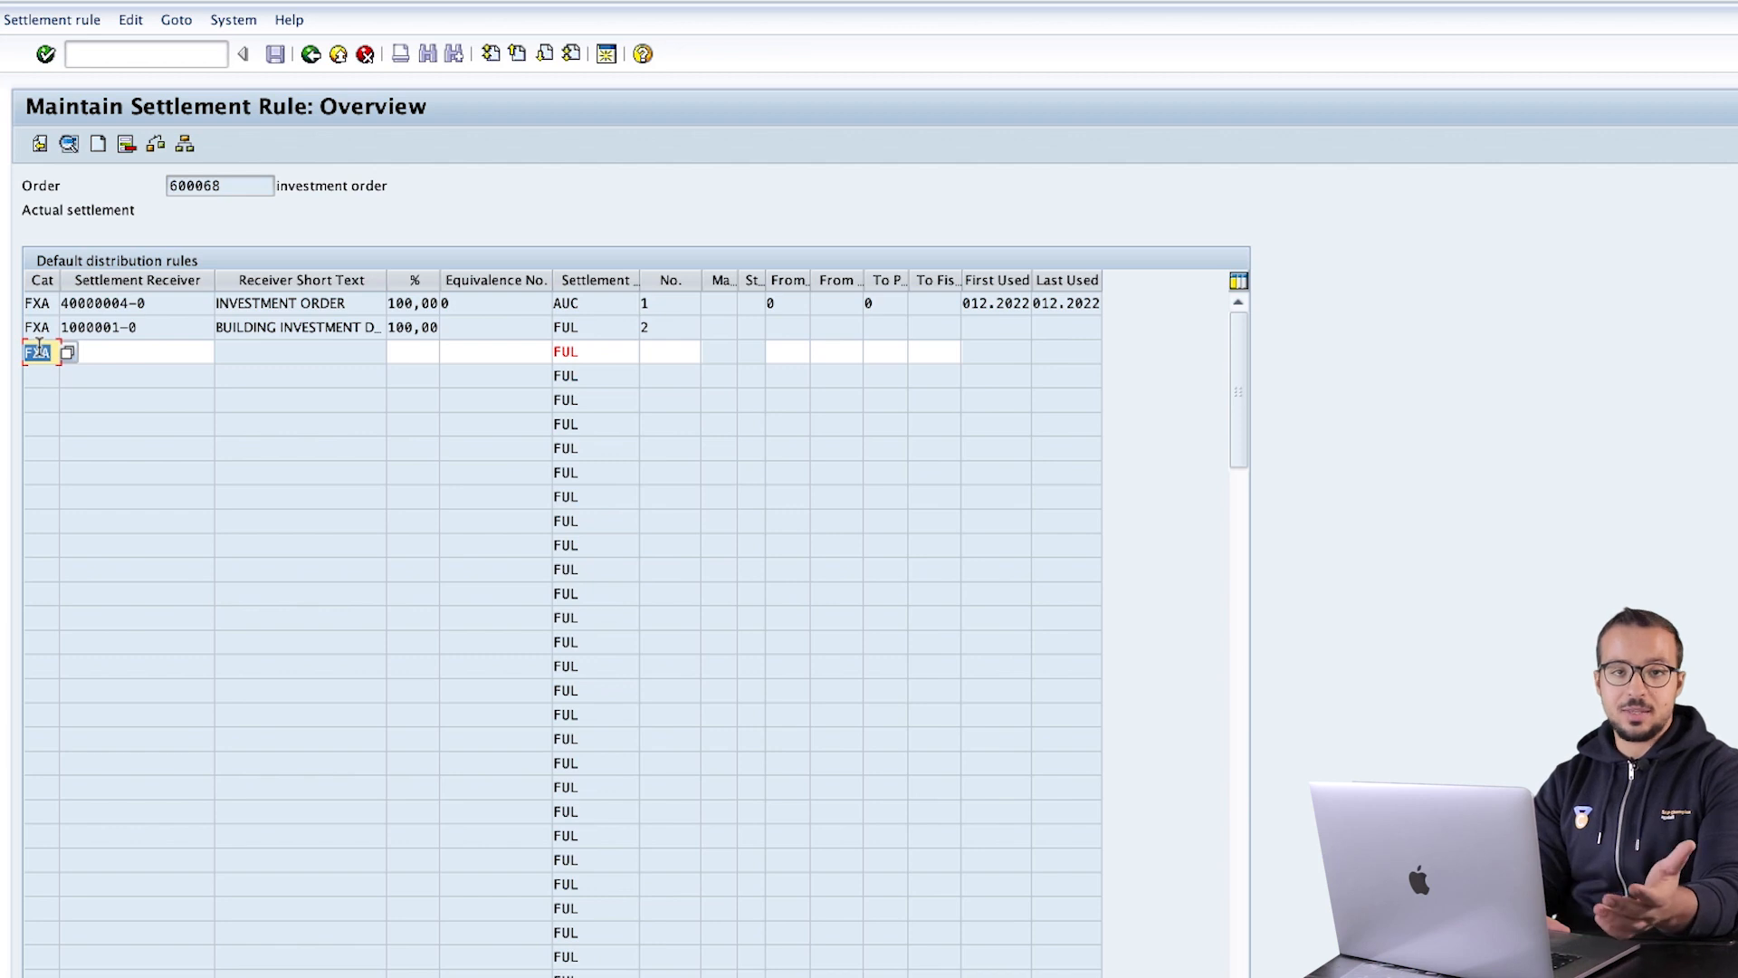
pyautogui.click(189, 358)
pyautogui.press('Down')
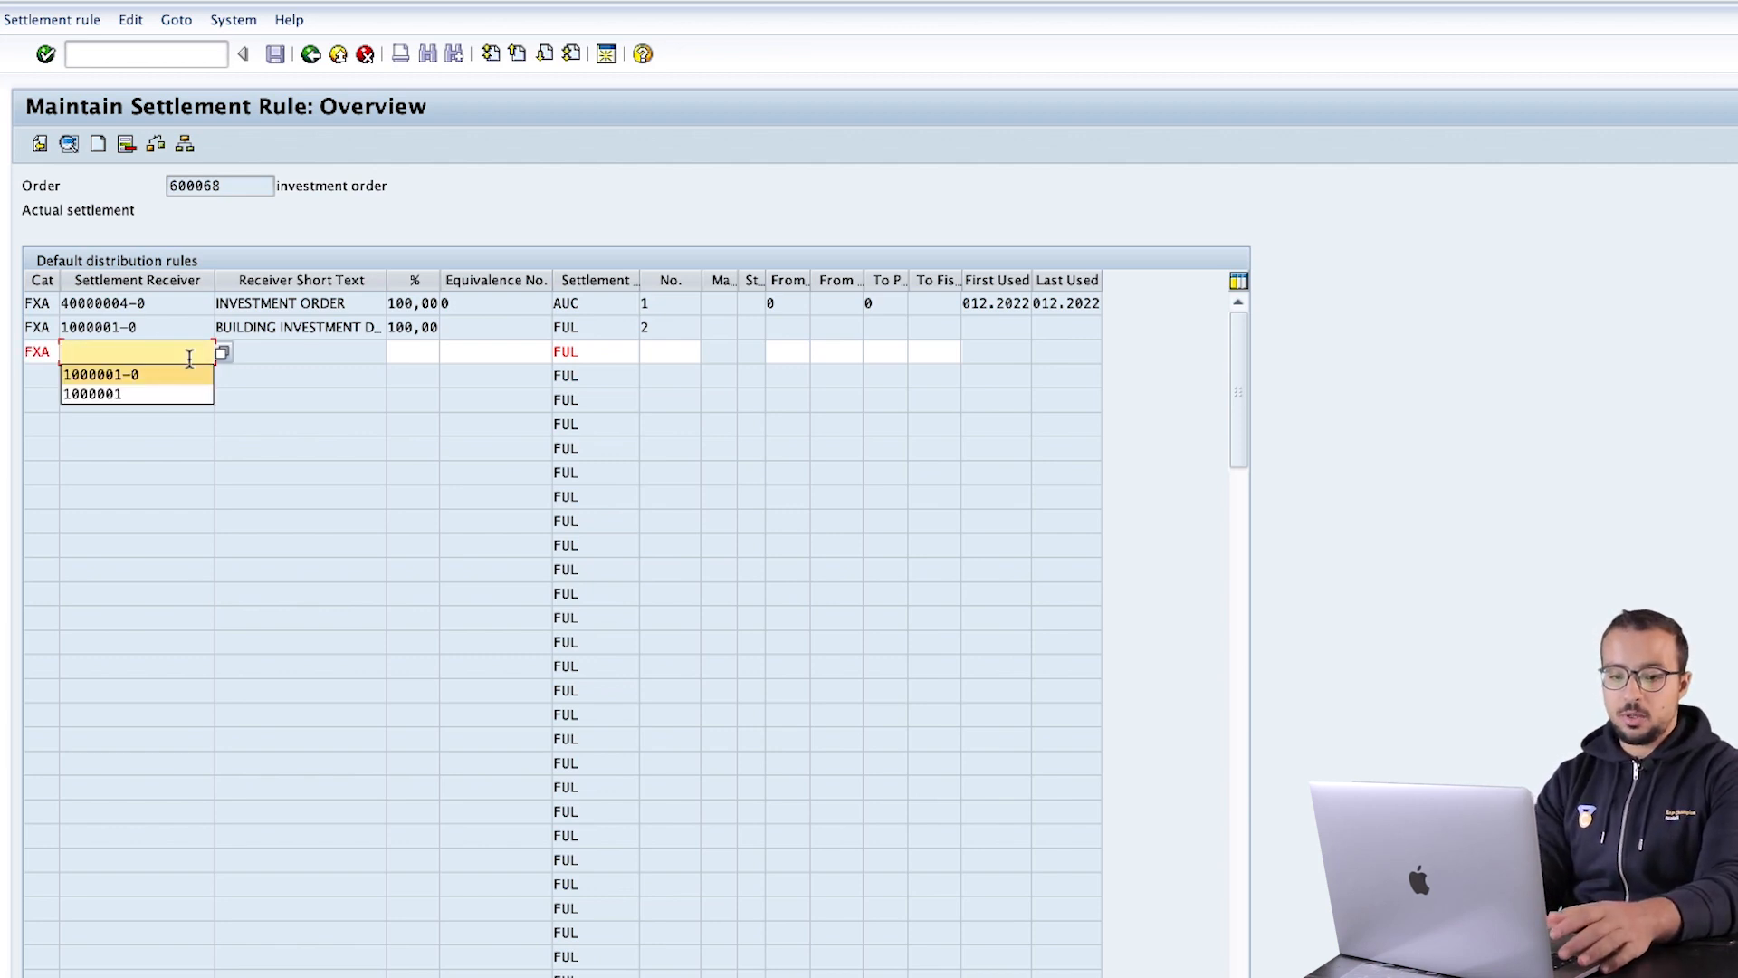
pyautogui.click(222, 351)
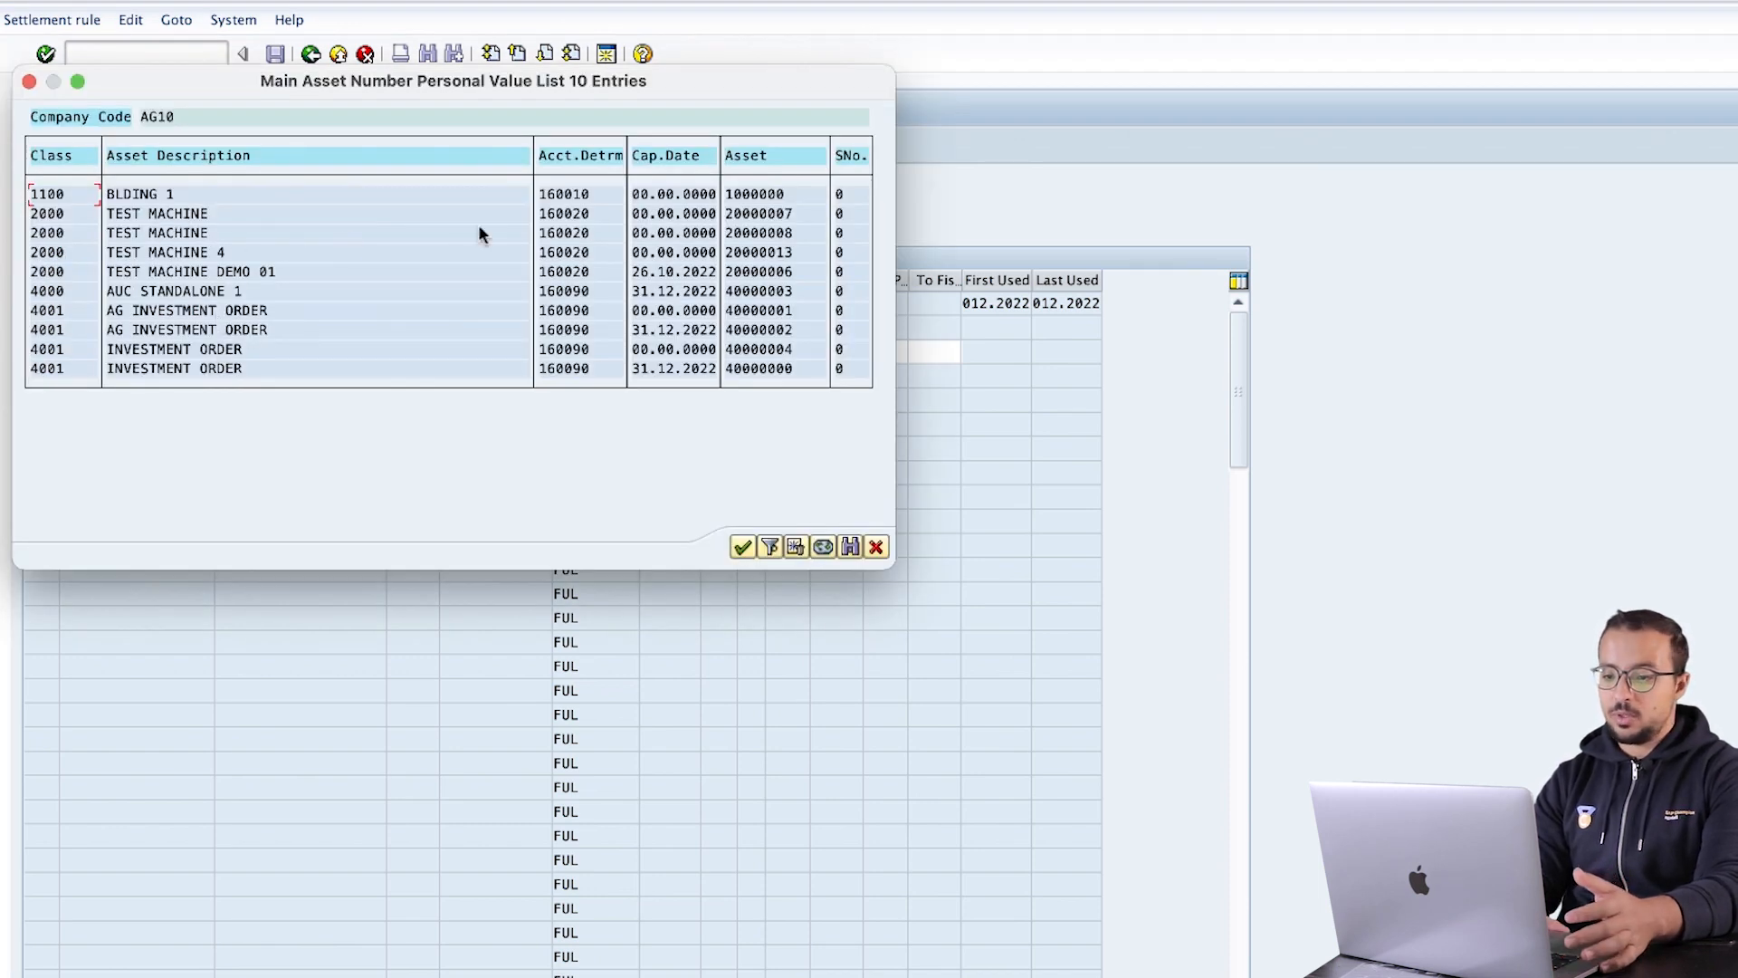
pyautogui.doubleClick(746, 235)
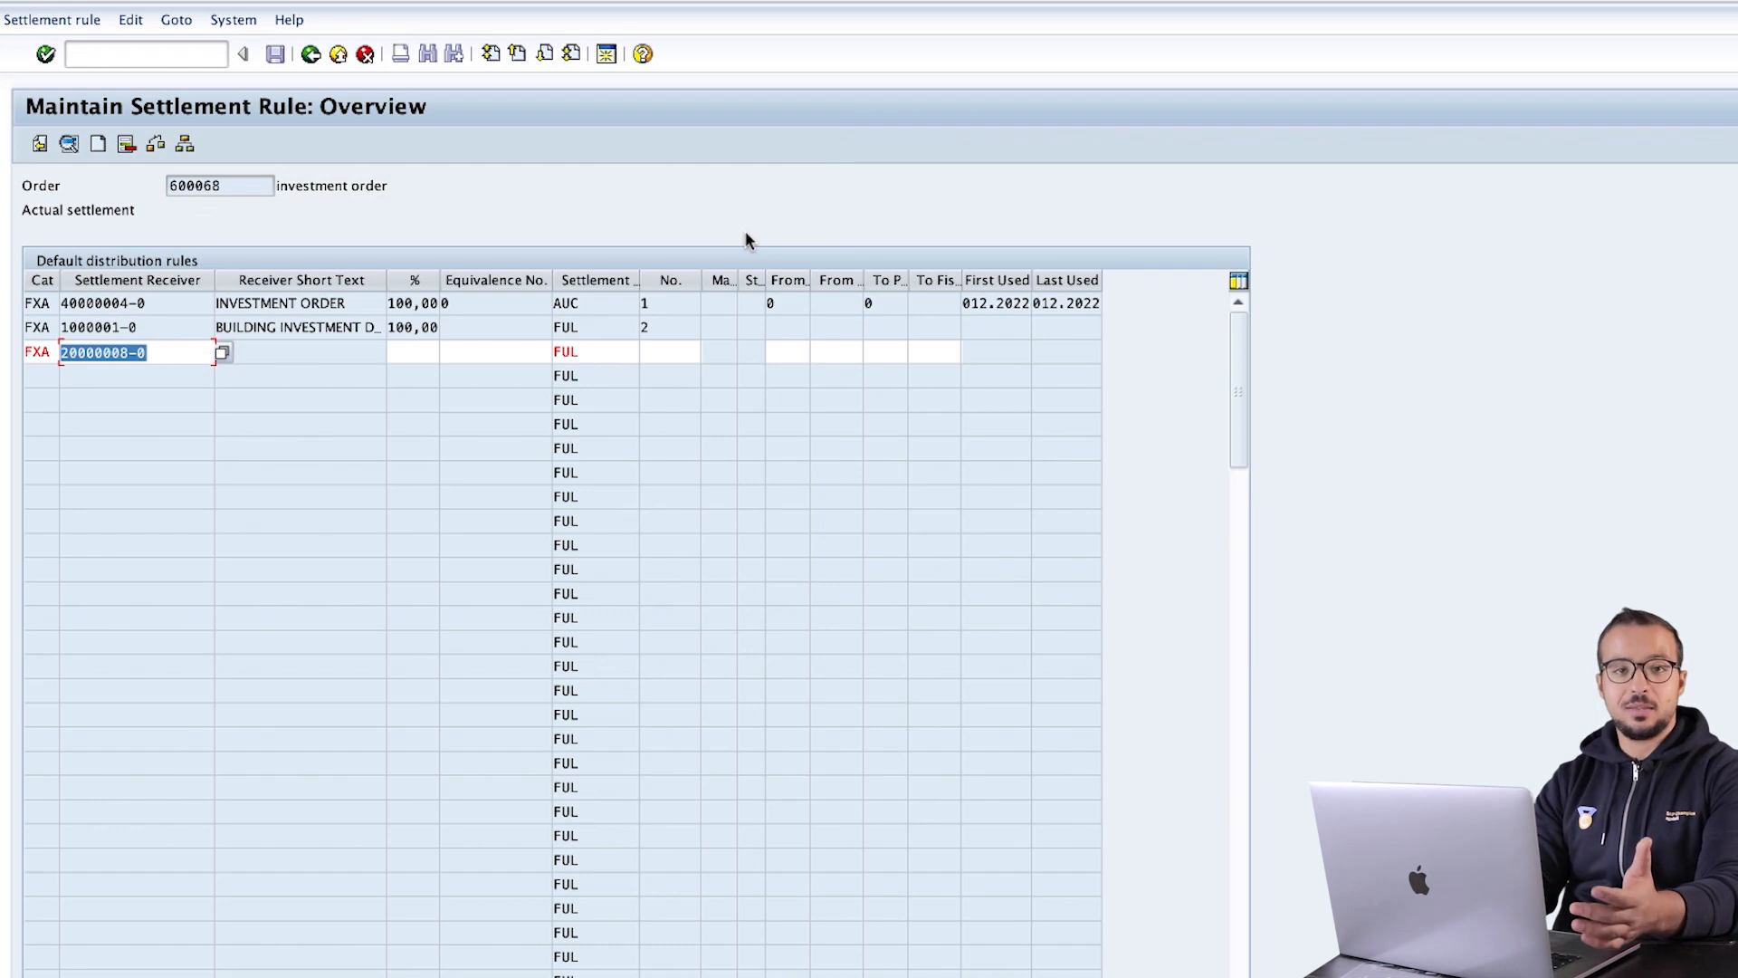
pyautogui.press('Return')
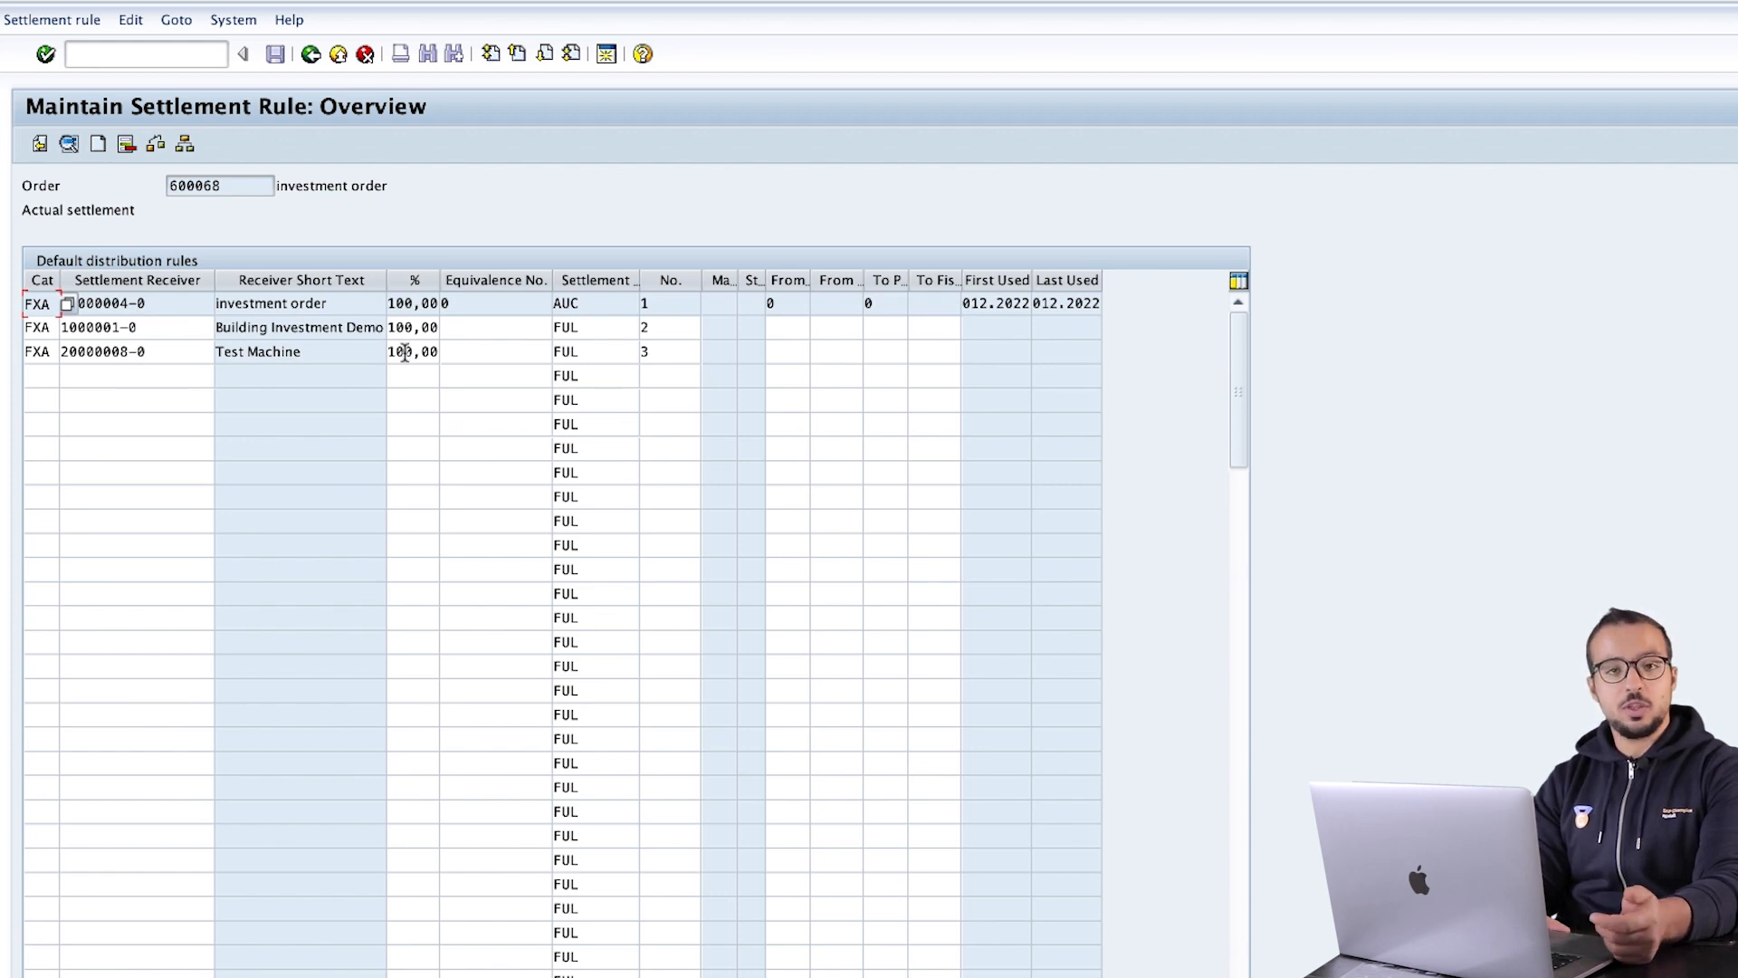
# Check the settlement rule's percentages, and set the building line to 80 percent and the test machine line to 20 percent.
pyautogui.click(156, 145)
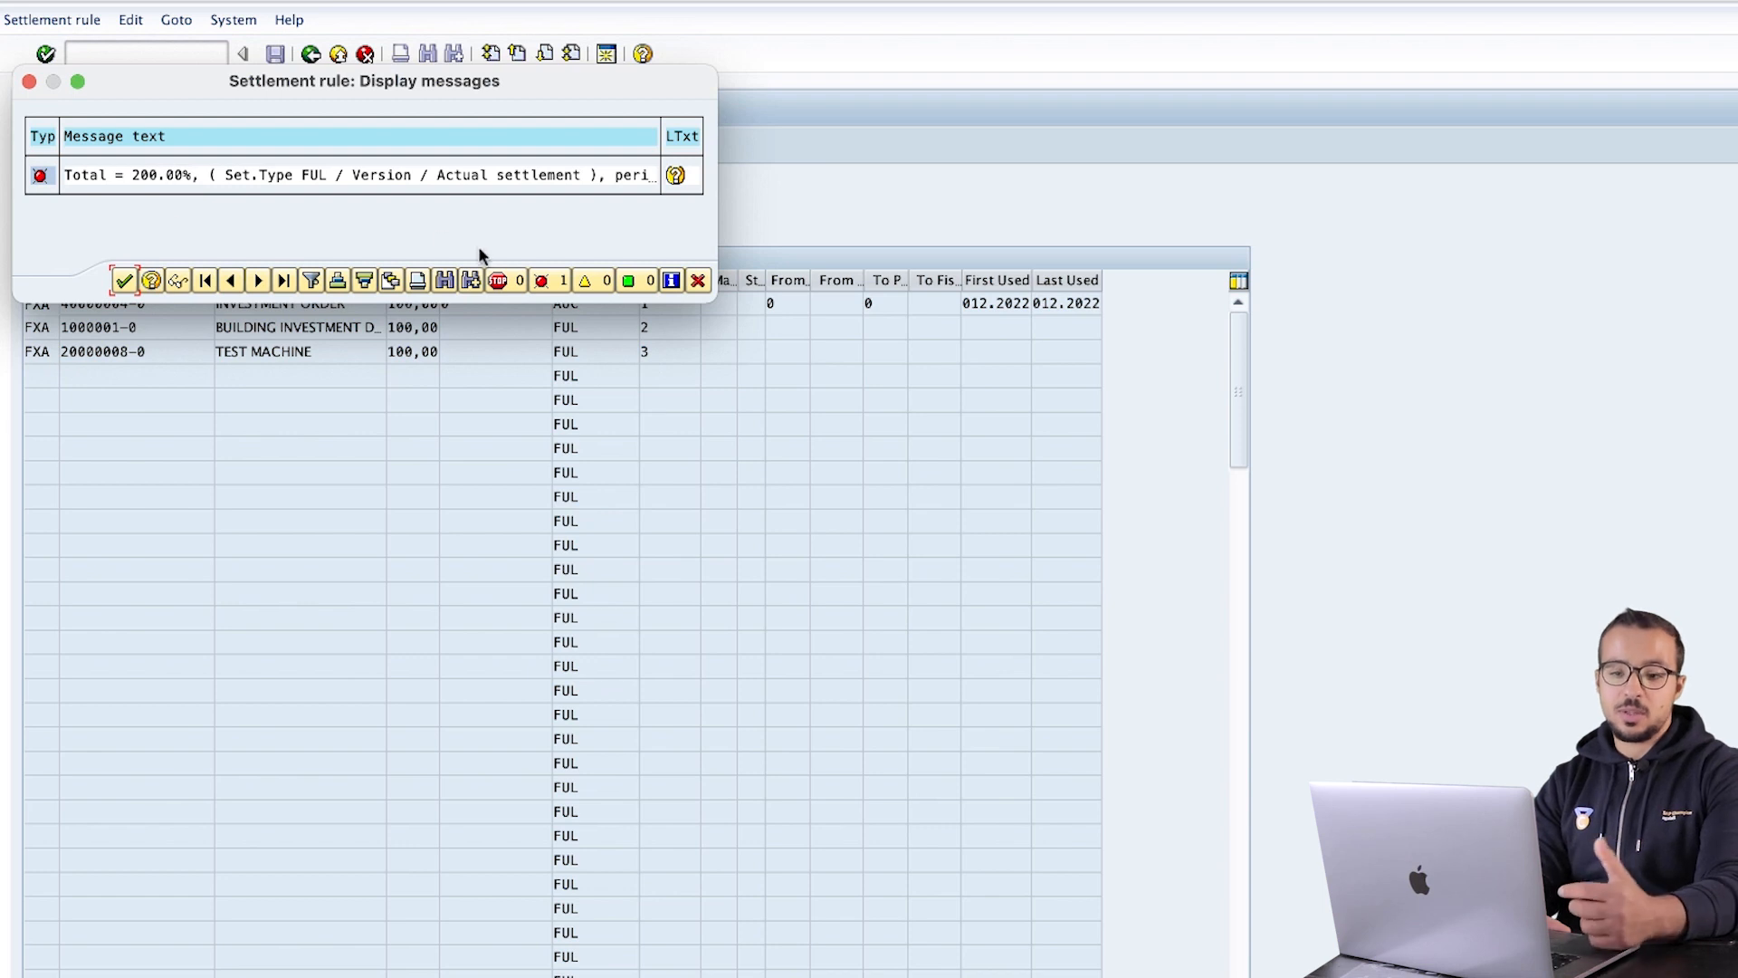
pyautogui.click(125, 280)
pyautogui.doubleClick(412, 328)
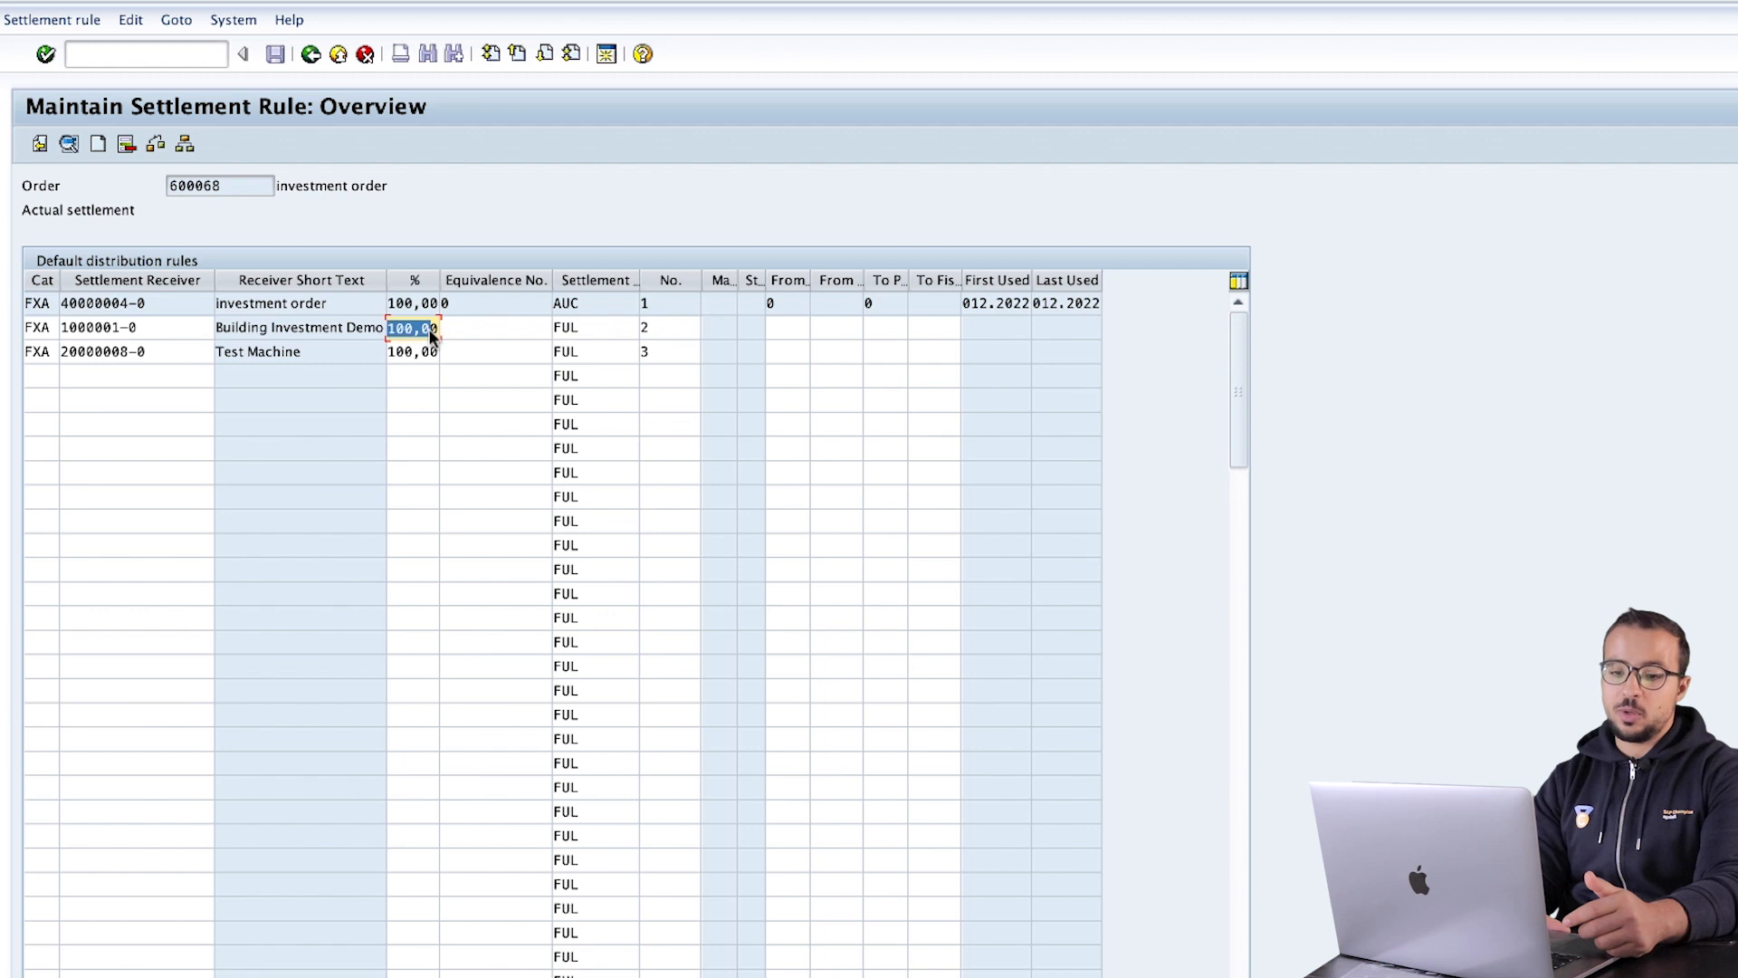
pyautogui.write('80')
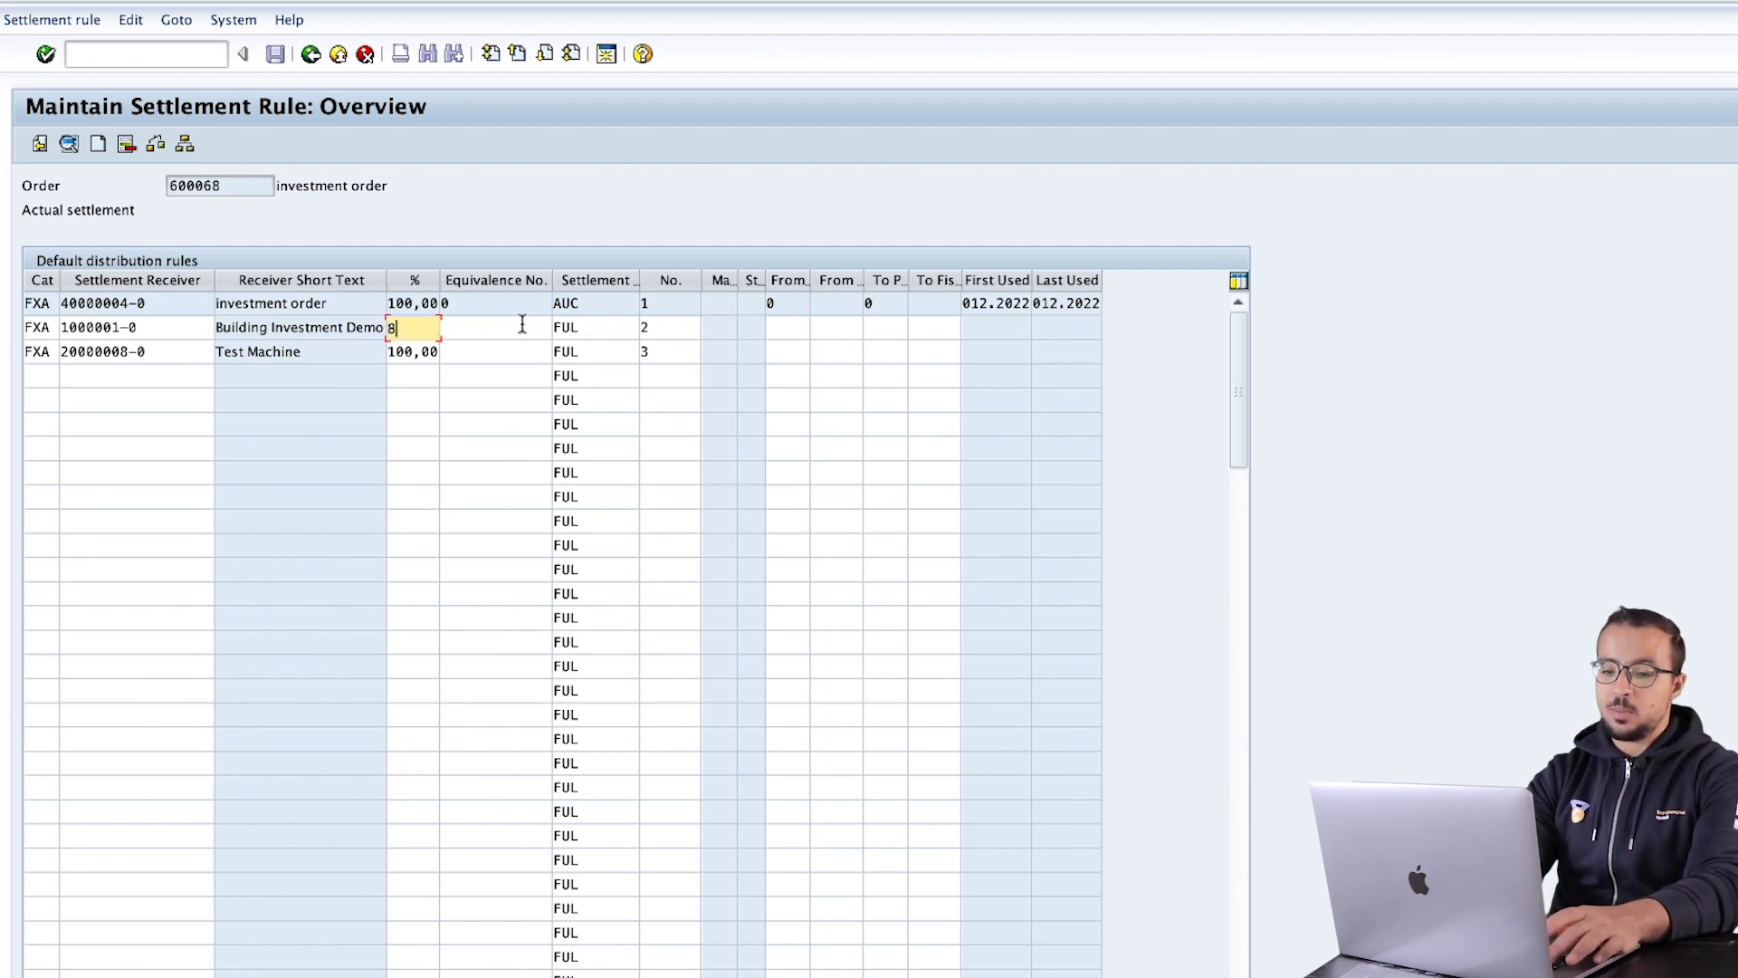
pyautogui.doubleClick(401, 353)
pyautogui.write('20')
pyautogui.press('Return')
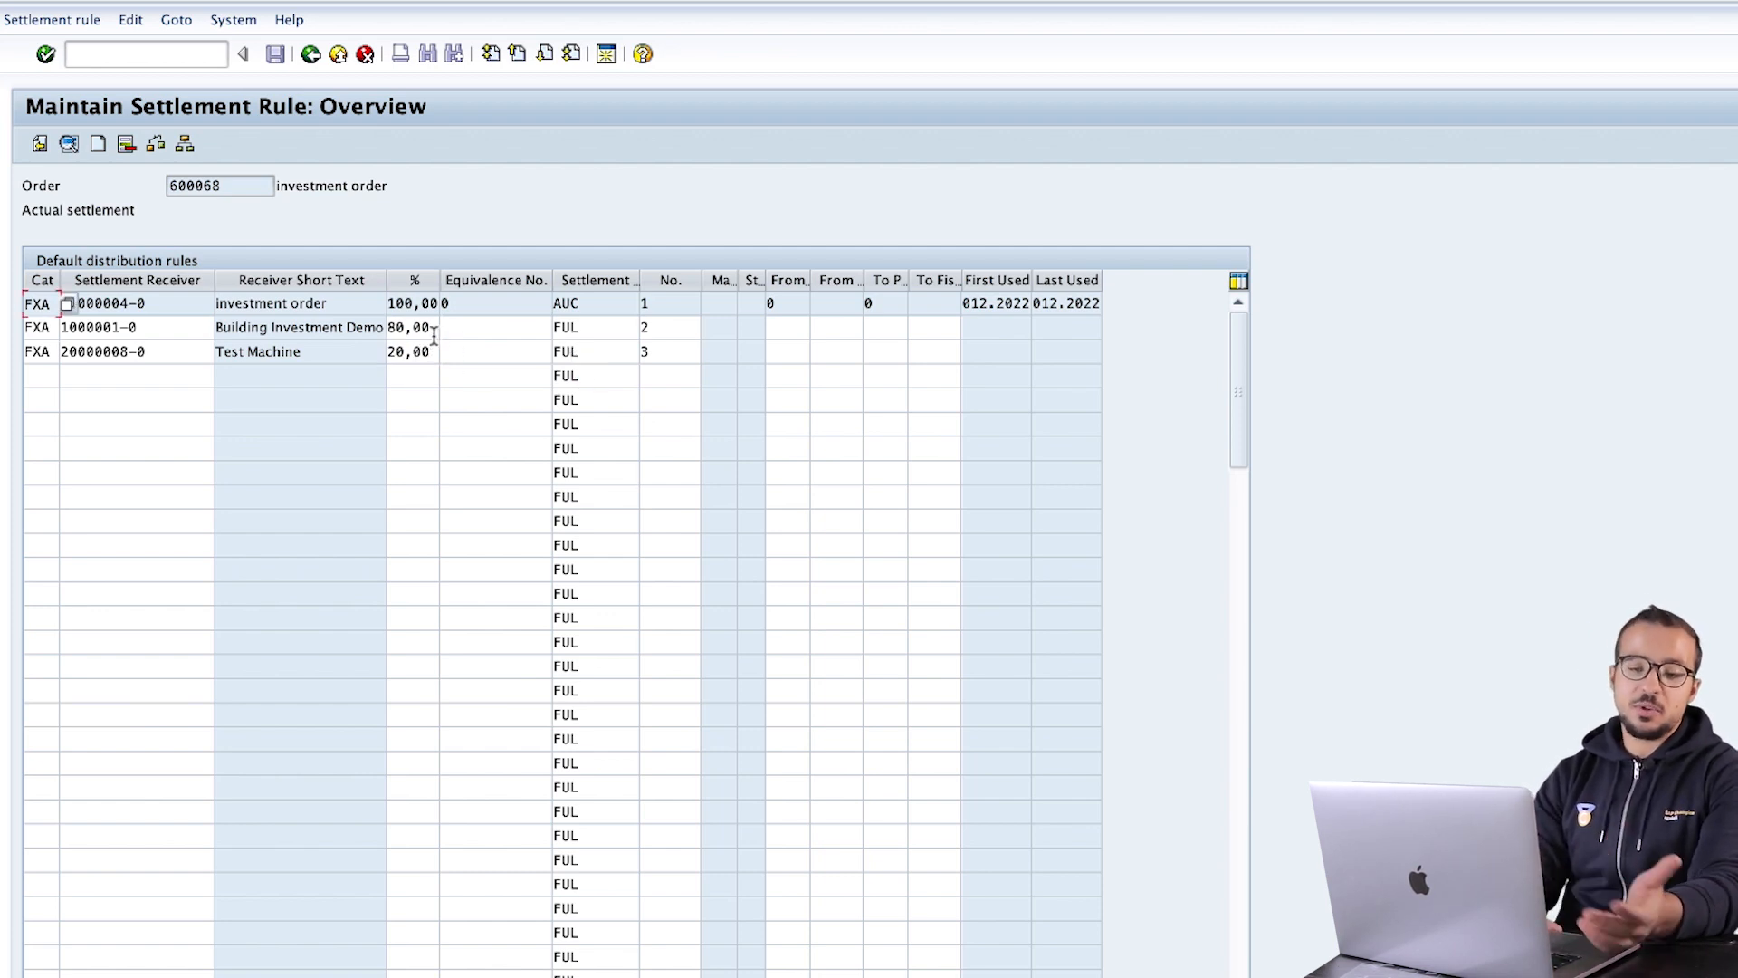
# Clear the percentages from the building and test machine receiver lines.
pyautogui.click(480, 330)
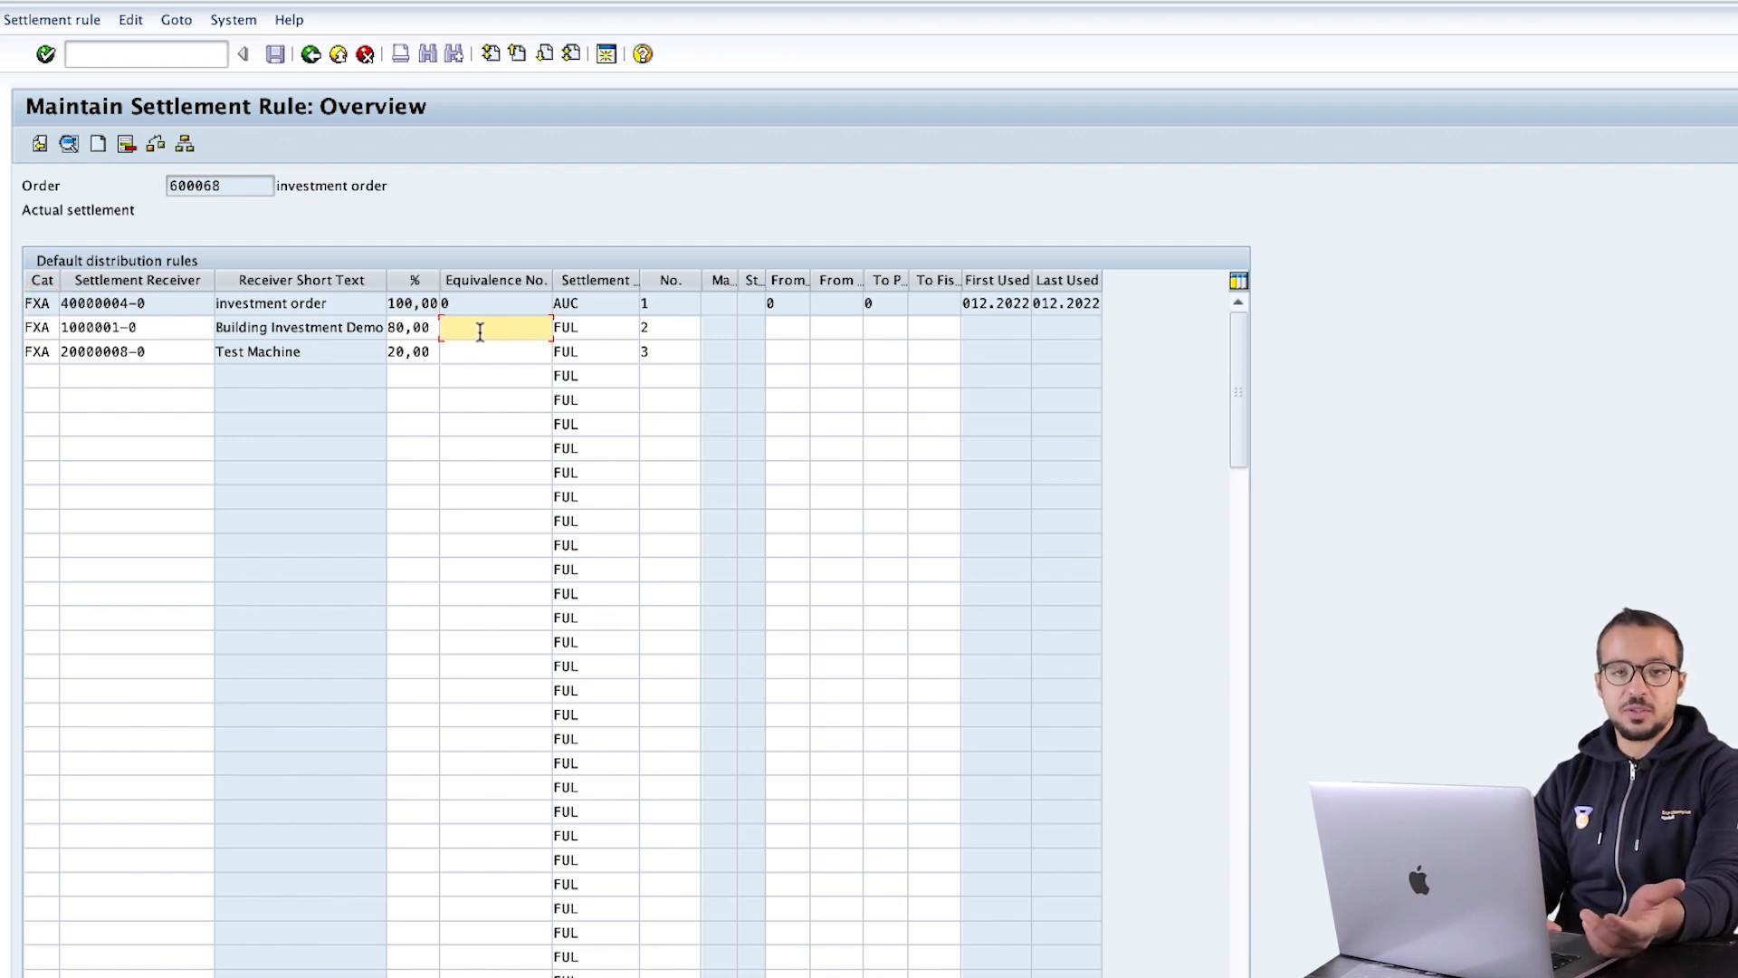
pyautogui.click(421, 333)
pyautogui.press('BackSpace')
pyautogui.press('BackSpace')
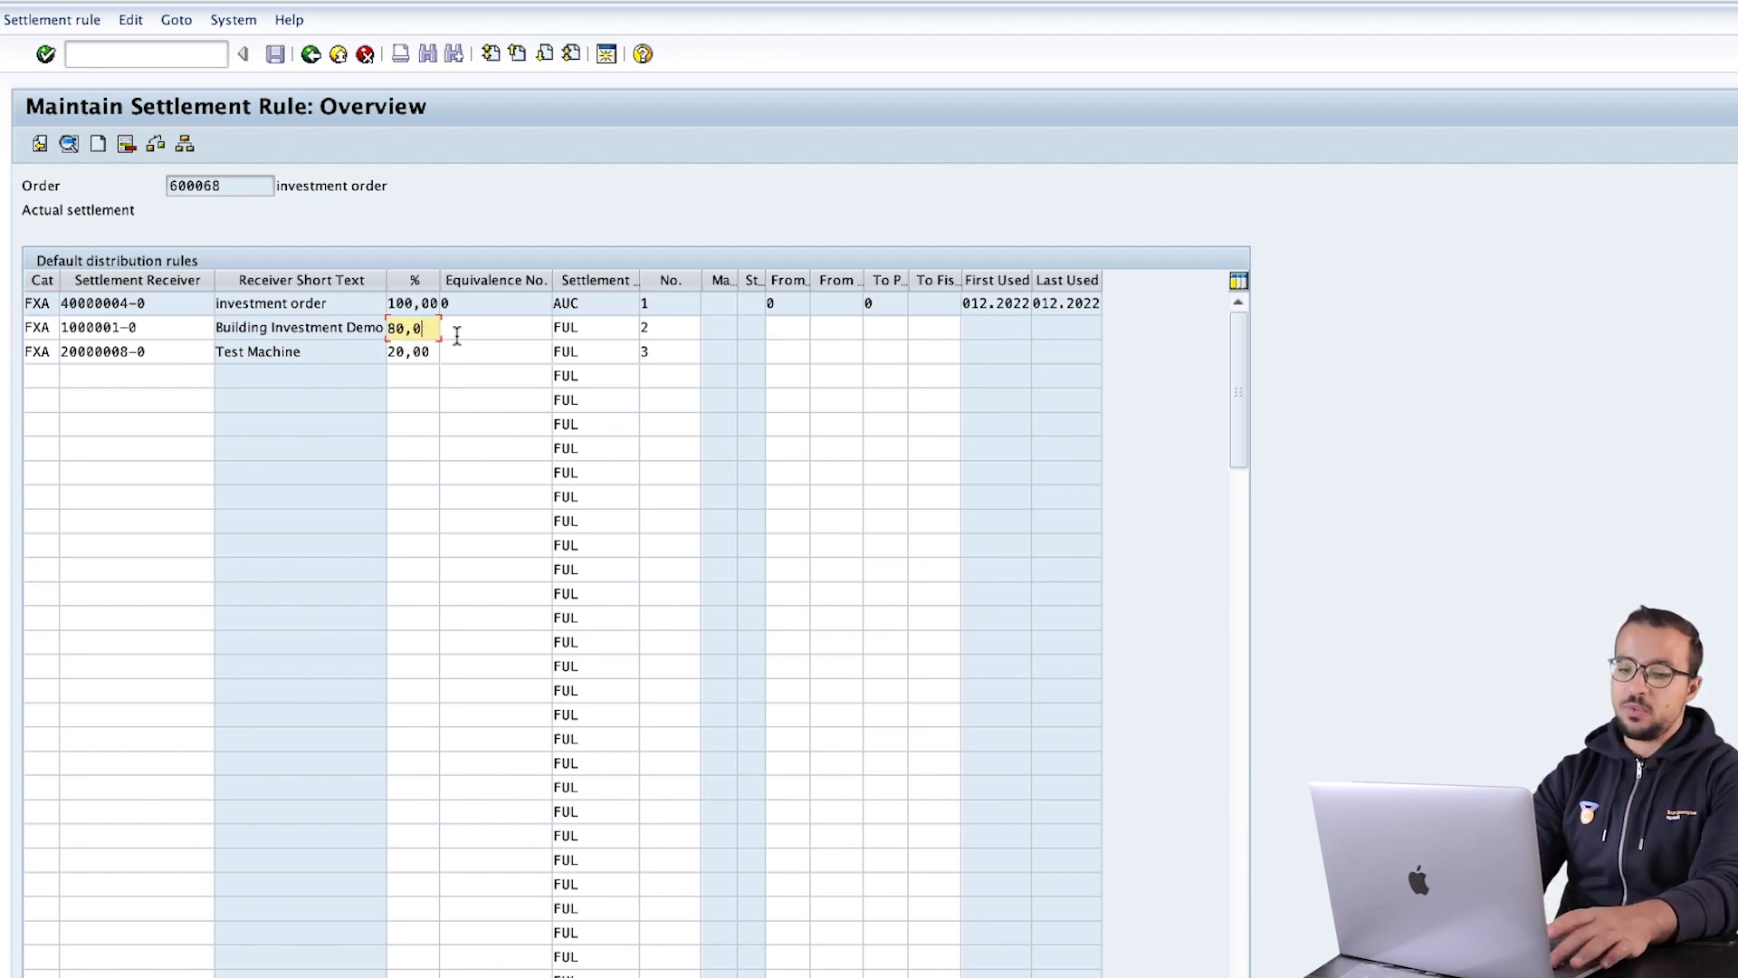
pyautogui.press('BackSpace')
pyautogui.press('BackSpace')
pyautogui.press('BackSpace')
pyautogui.write('20')
pyautogui.click(456, 336)
pyautogui.moveTo(420, 335); pyautogui.dragTo(298, 335)
pyautogui.press('Return')
pyautogui.moveTo(426, 335); pyautogui.dragTo(568, 351)
pyautogui.press('BackSpace')
pyautogui.click(449, 332)
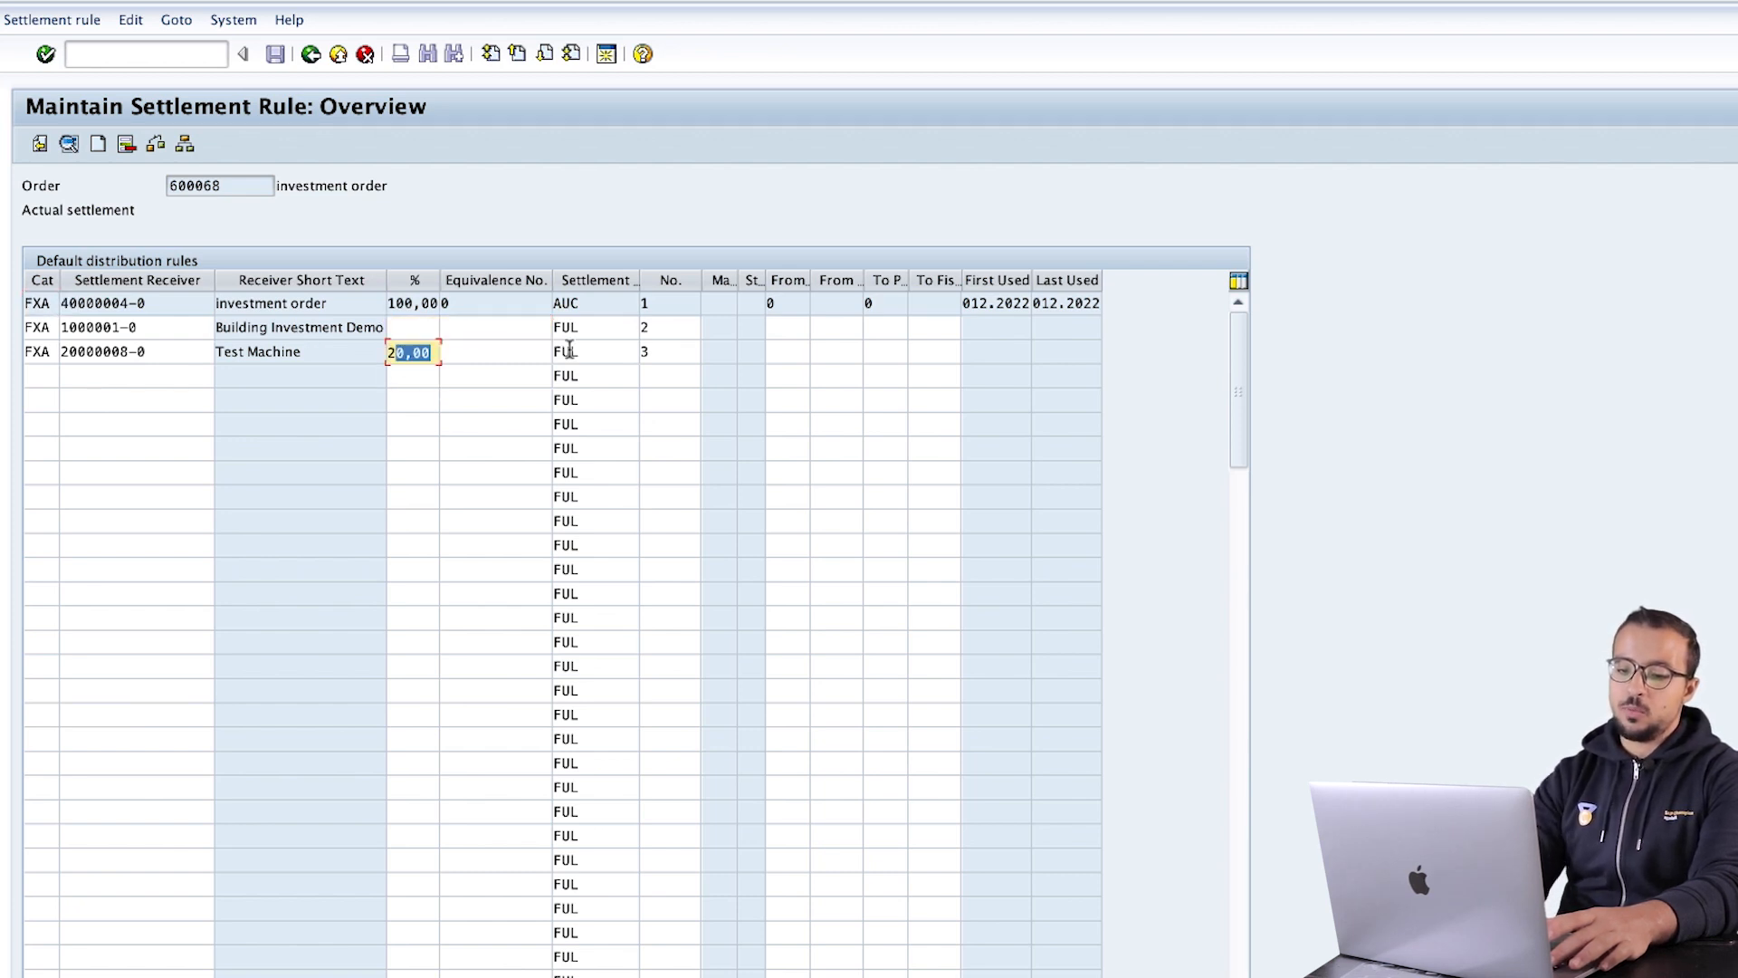
pyautogui.press('BackSpace')
# Set the equivalence number to 3 for the building line and 1 for the test machine line.
pyautogui.click(490, 326)
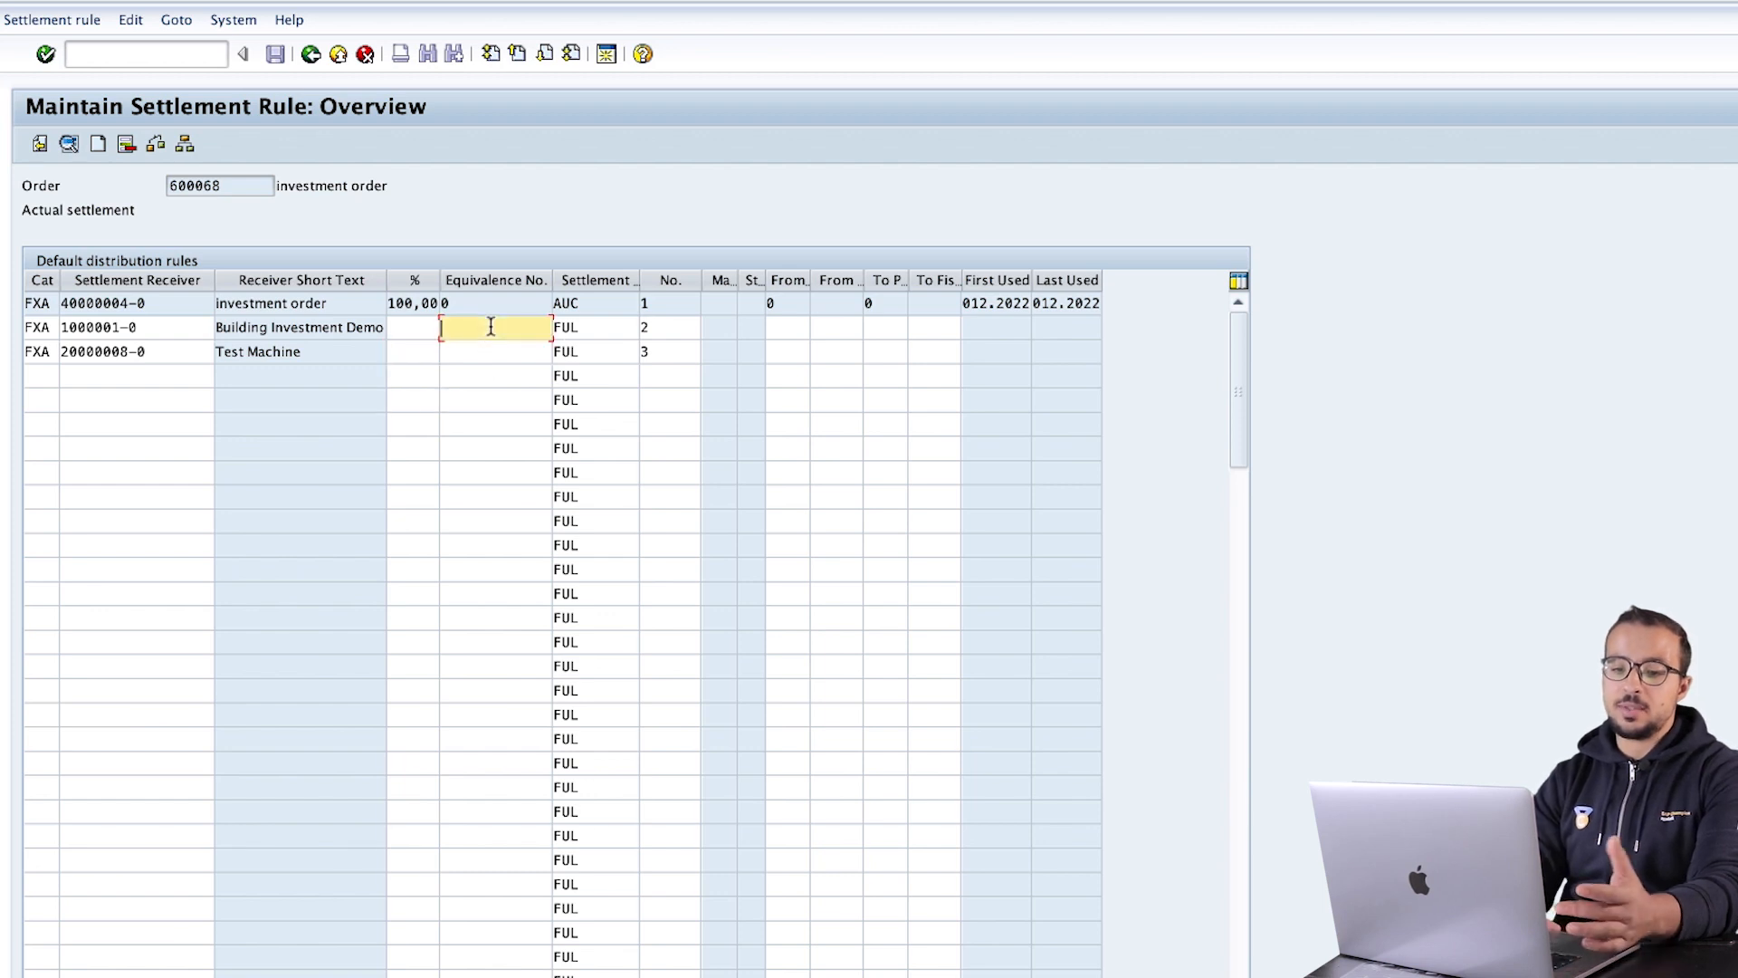
pyautogui.write('3')
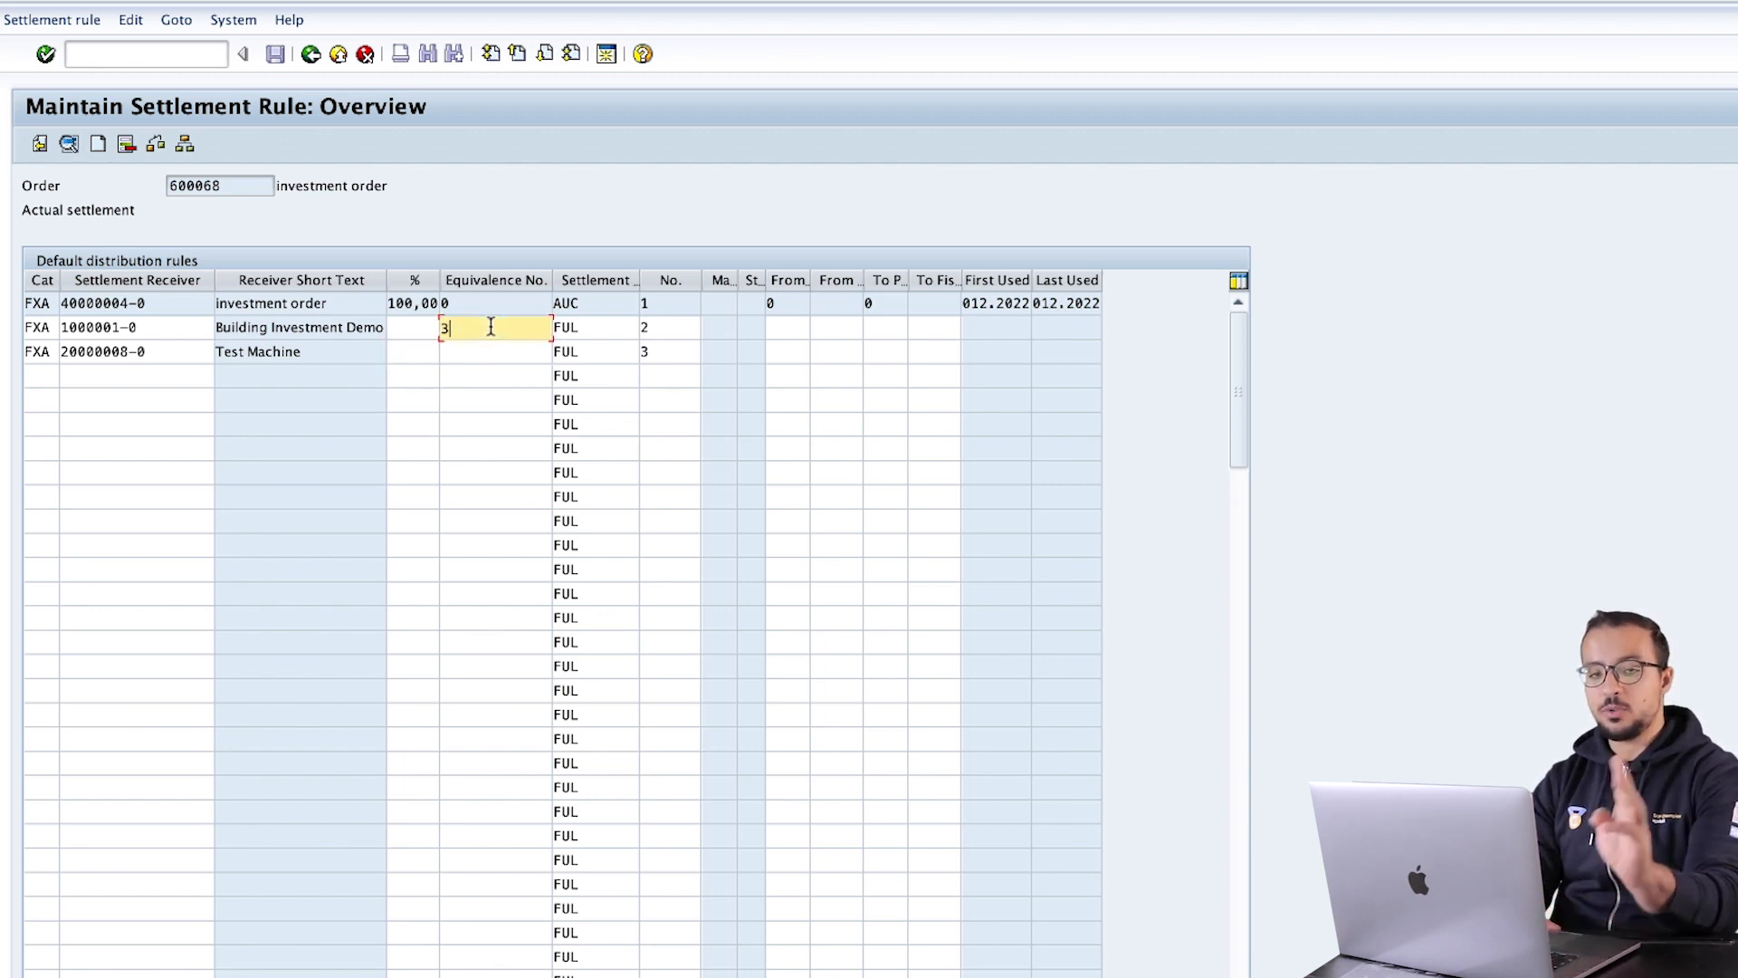
pyautogui.click(488, 353)
pyautogui.write('1')
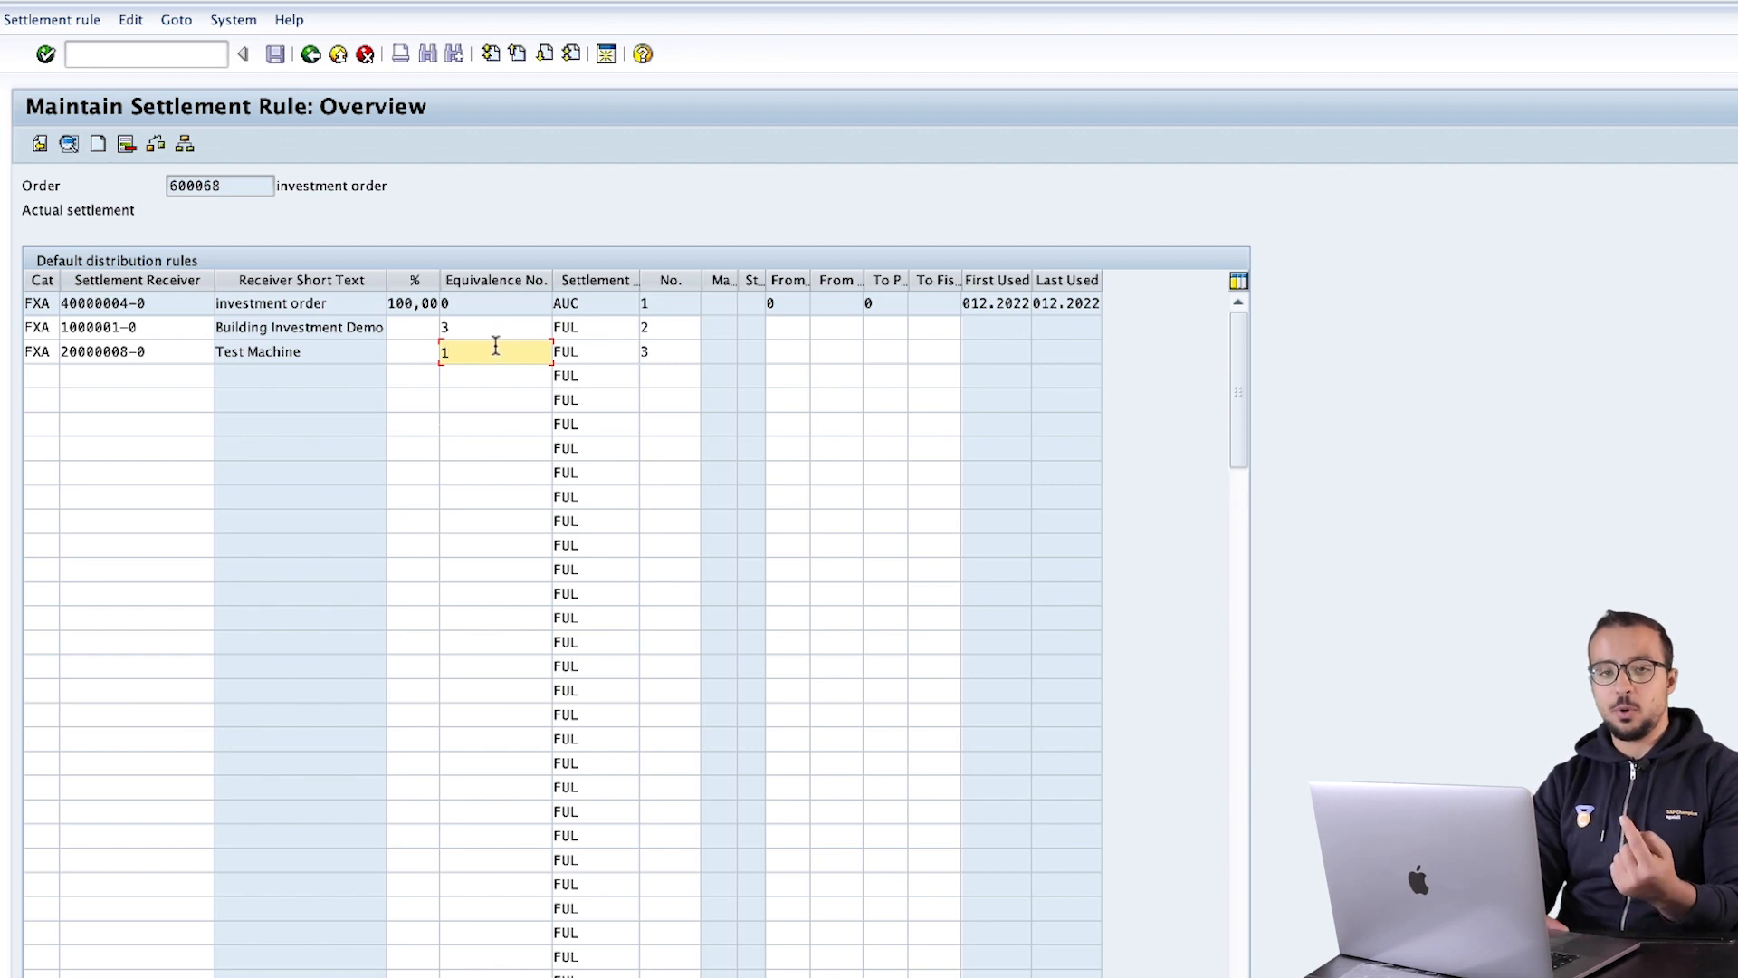
pyautogui.press('Return')
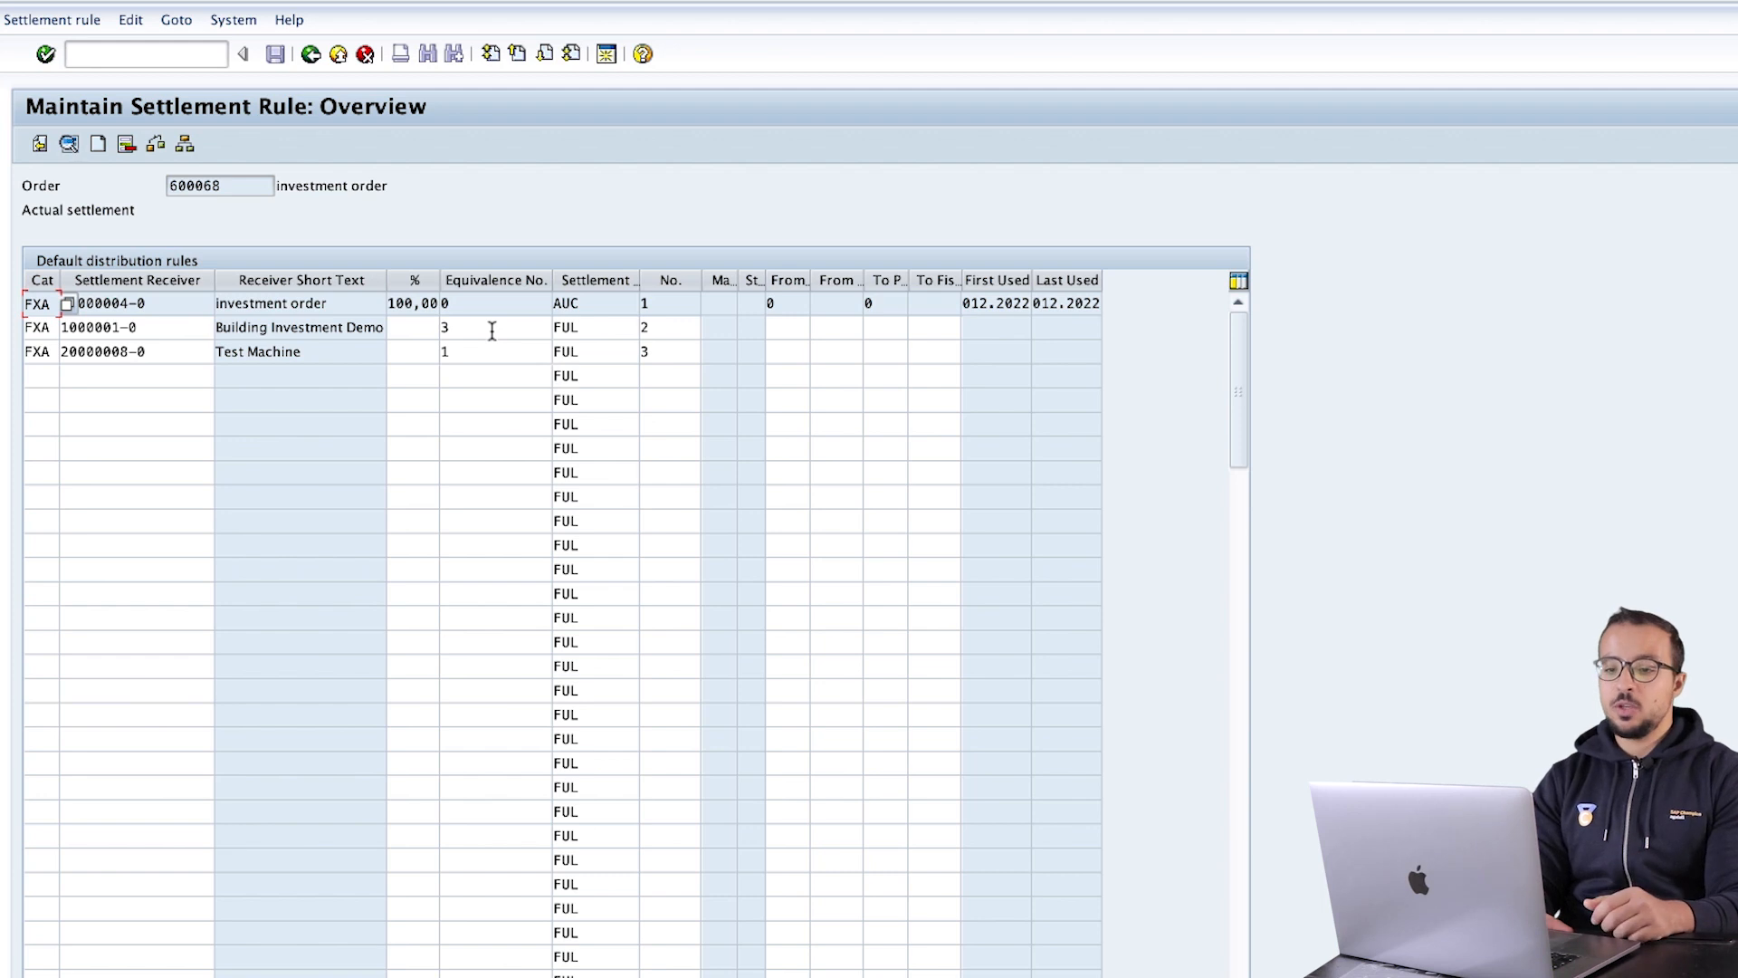
pyautogui.click(491, 331)
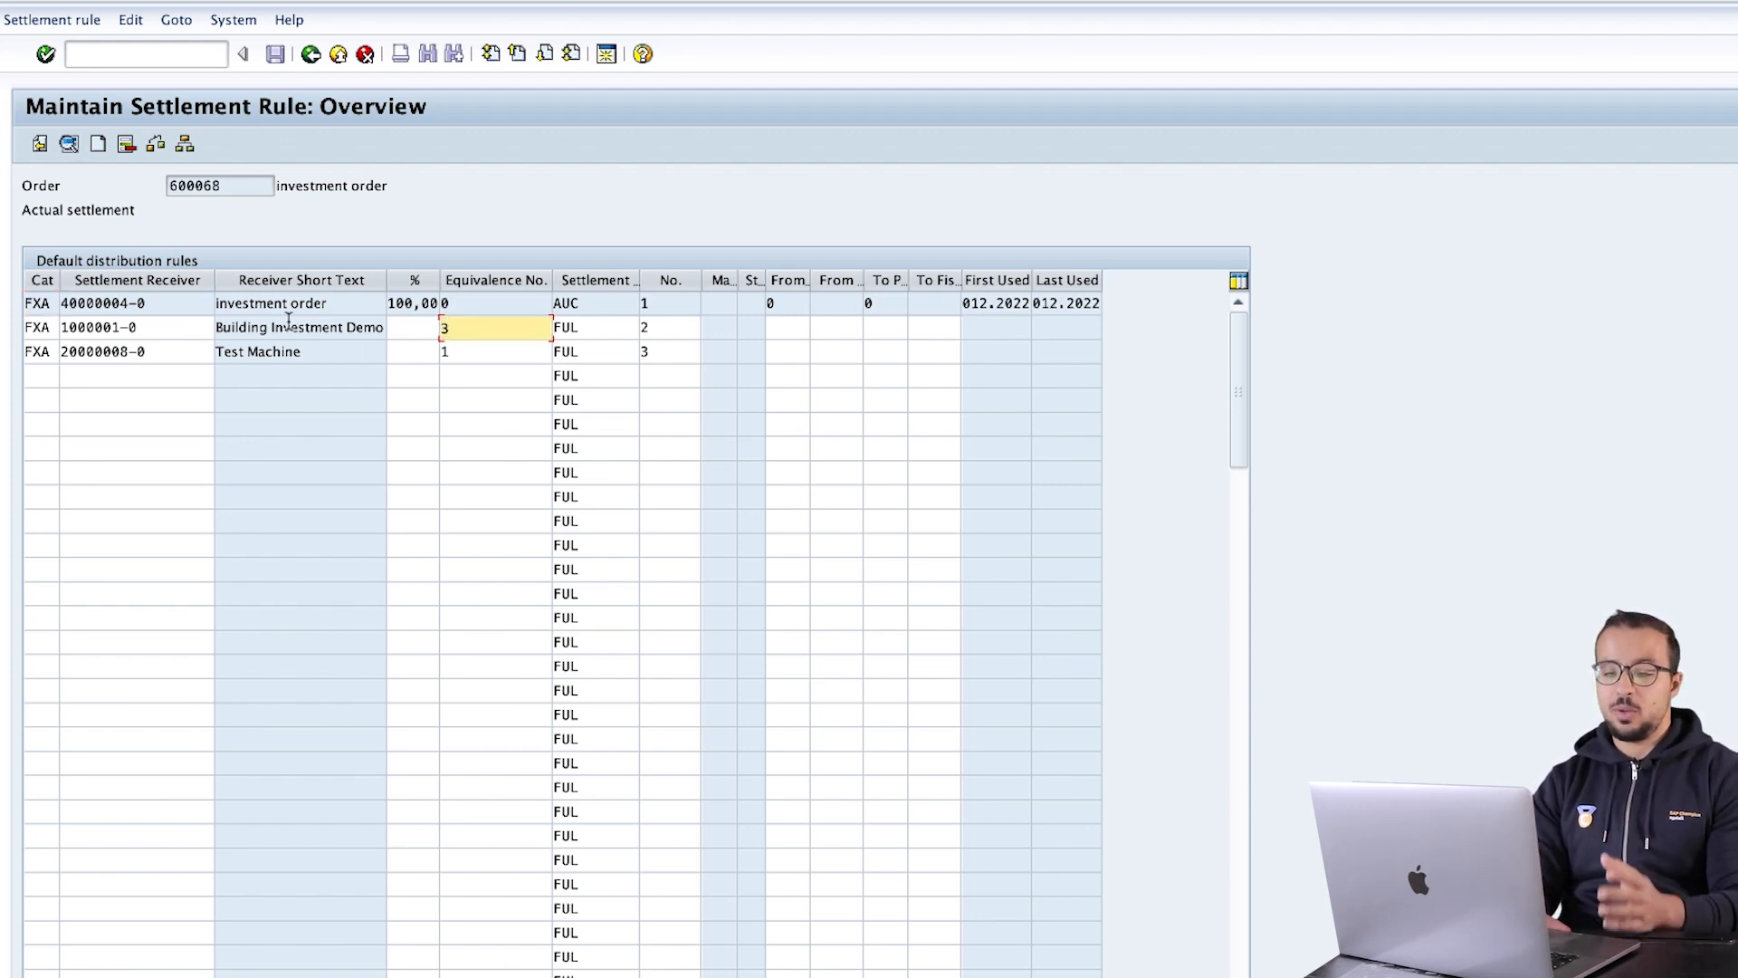
pyautogui.click(470, 356)
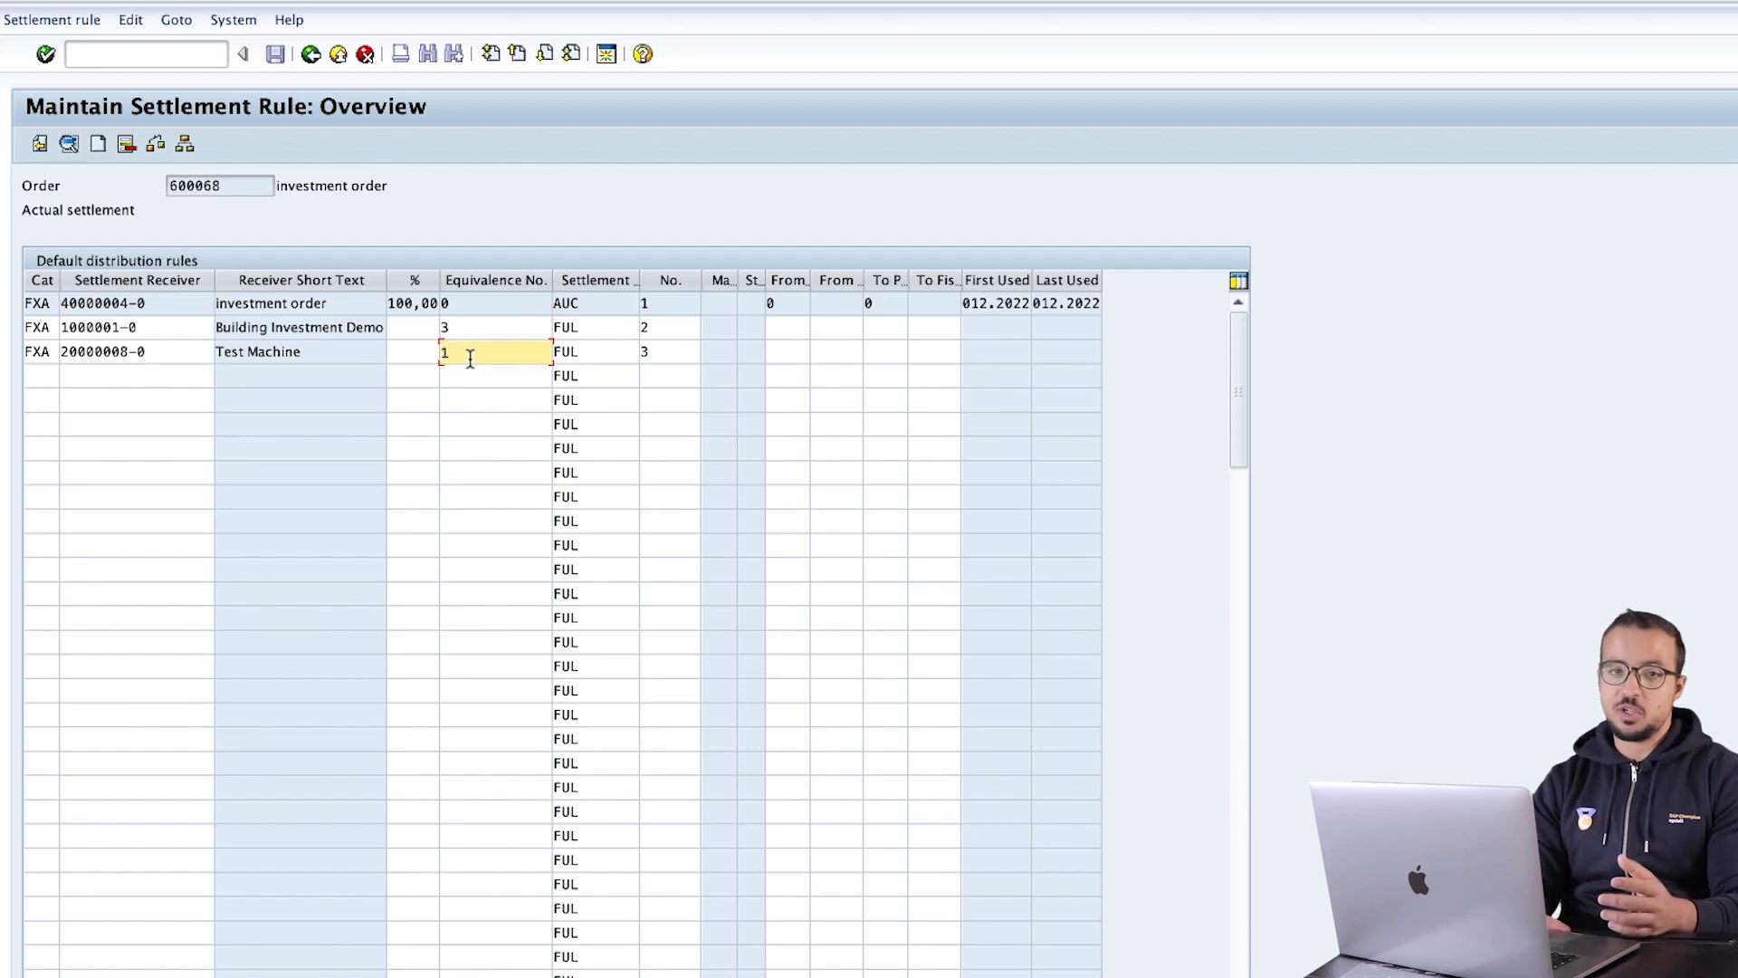
# Add a receiver line with category CTR, cost center 1000 and equivalence number 1.
pyautogui.click(49, 372)
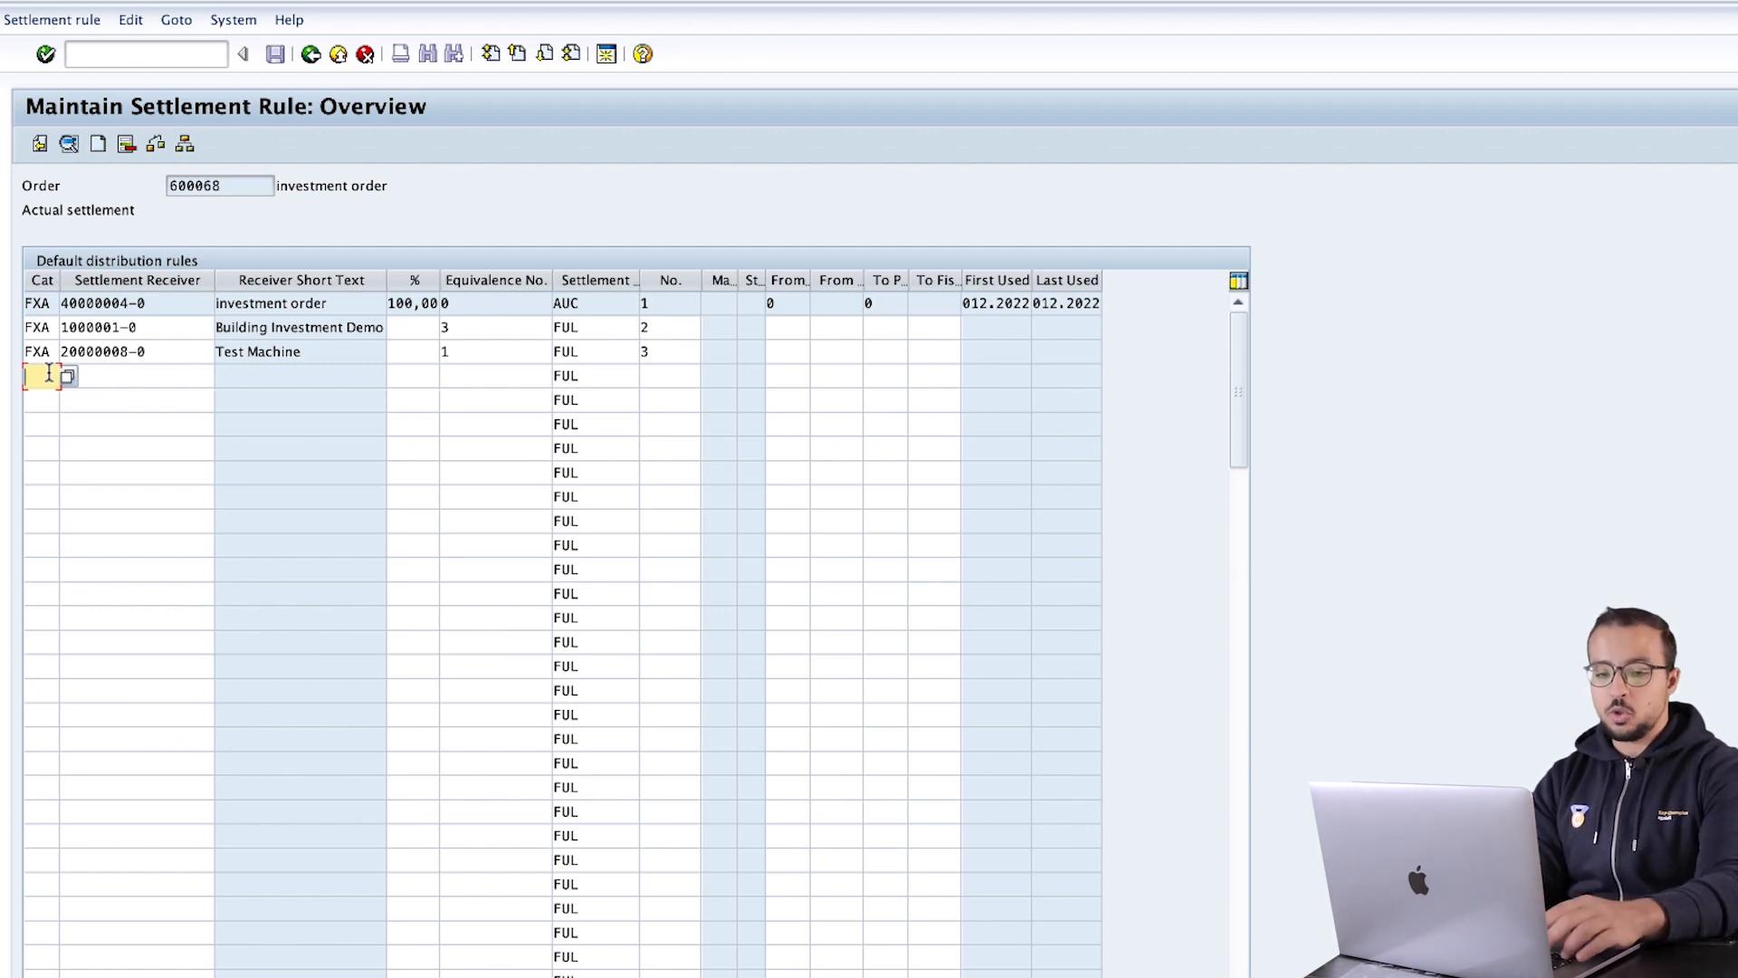
pyautogui.write('CTR')
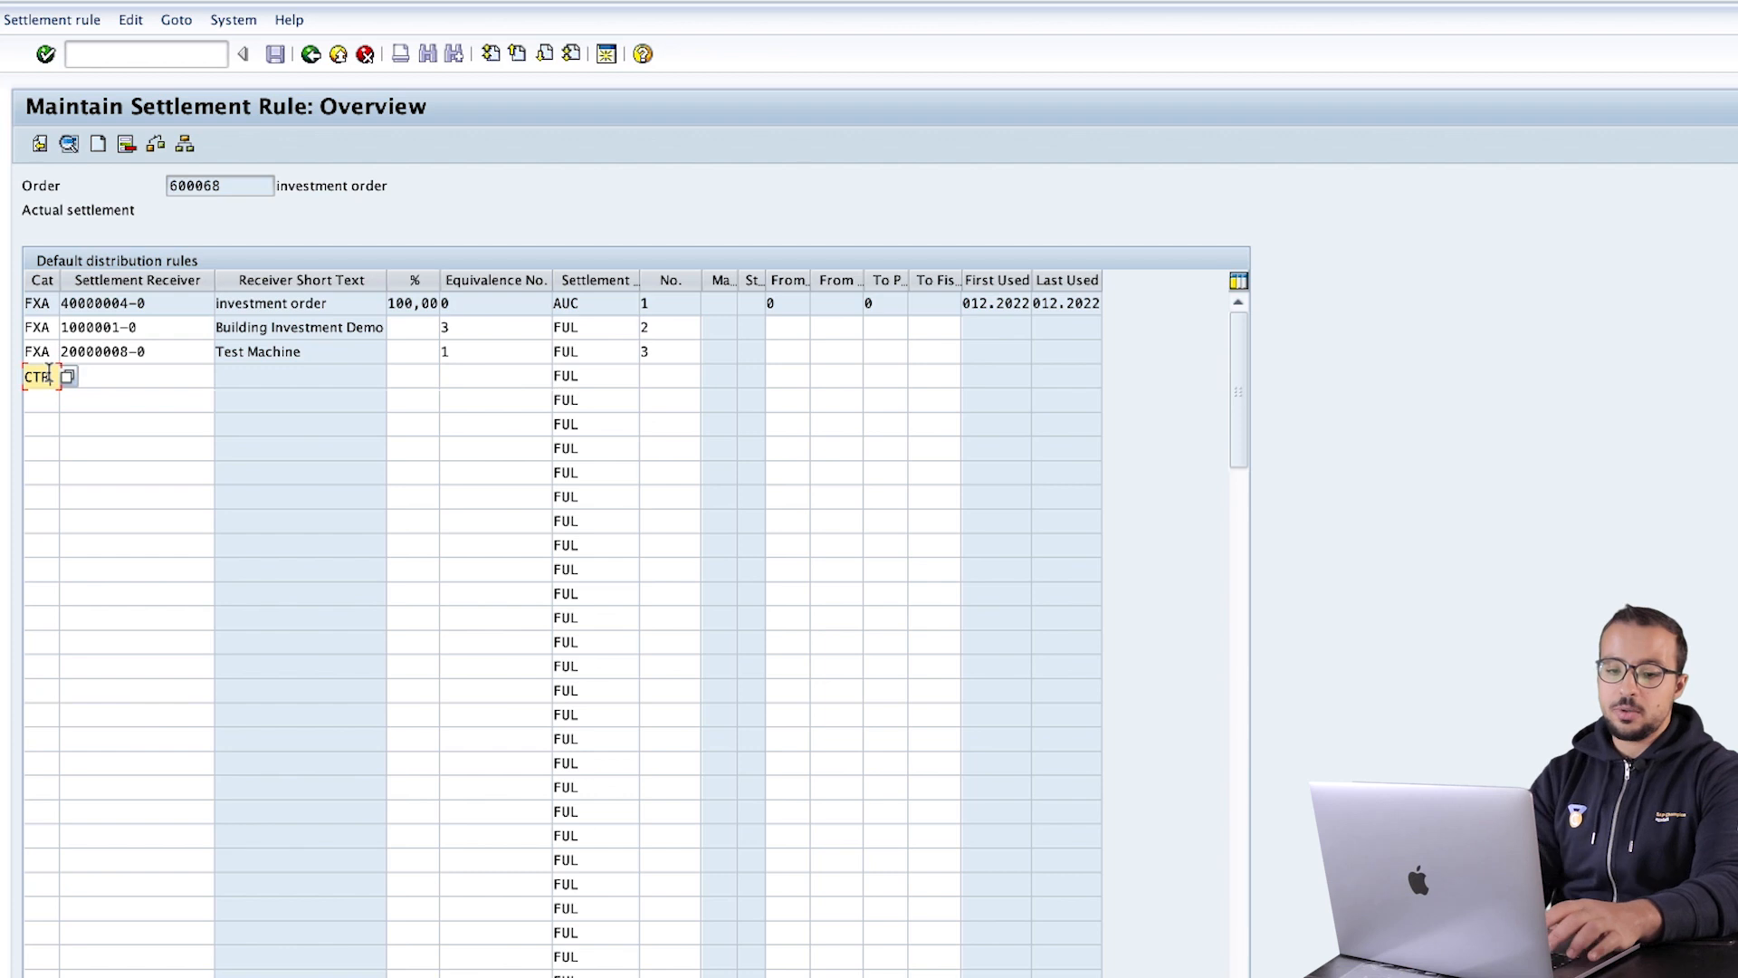
pyautogui.click(147, 376)
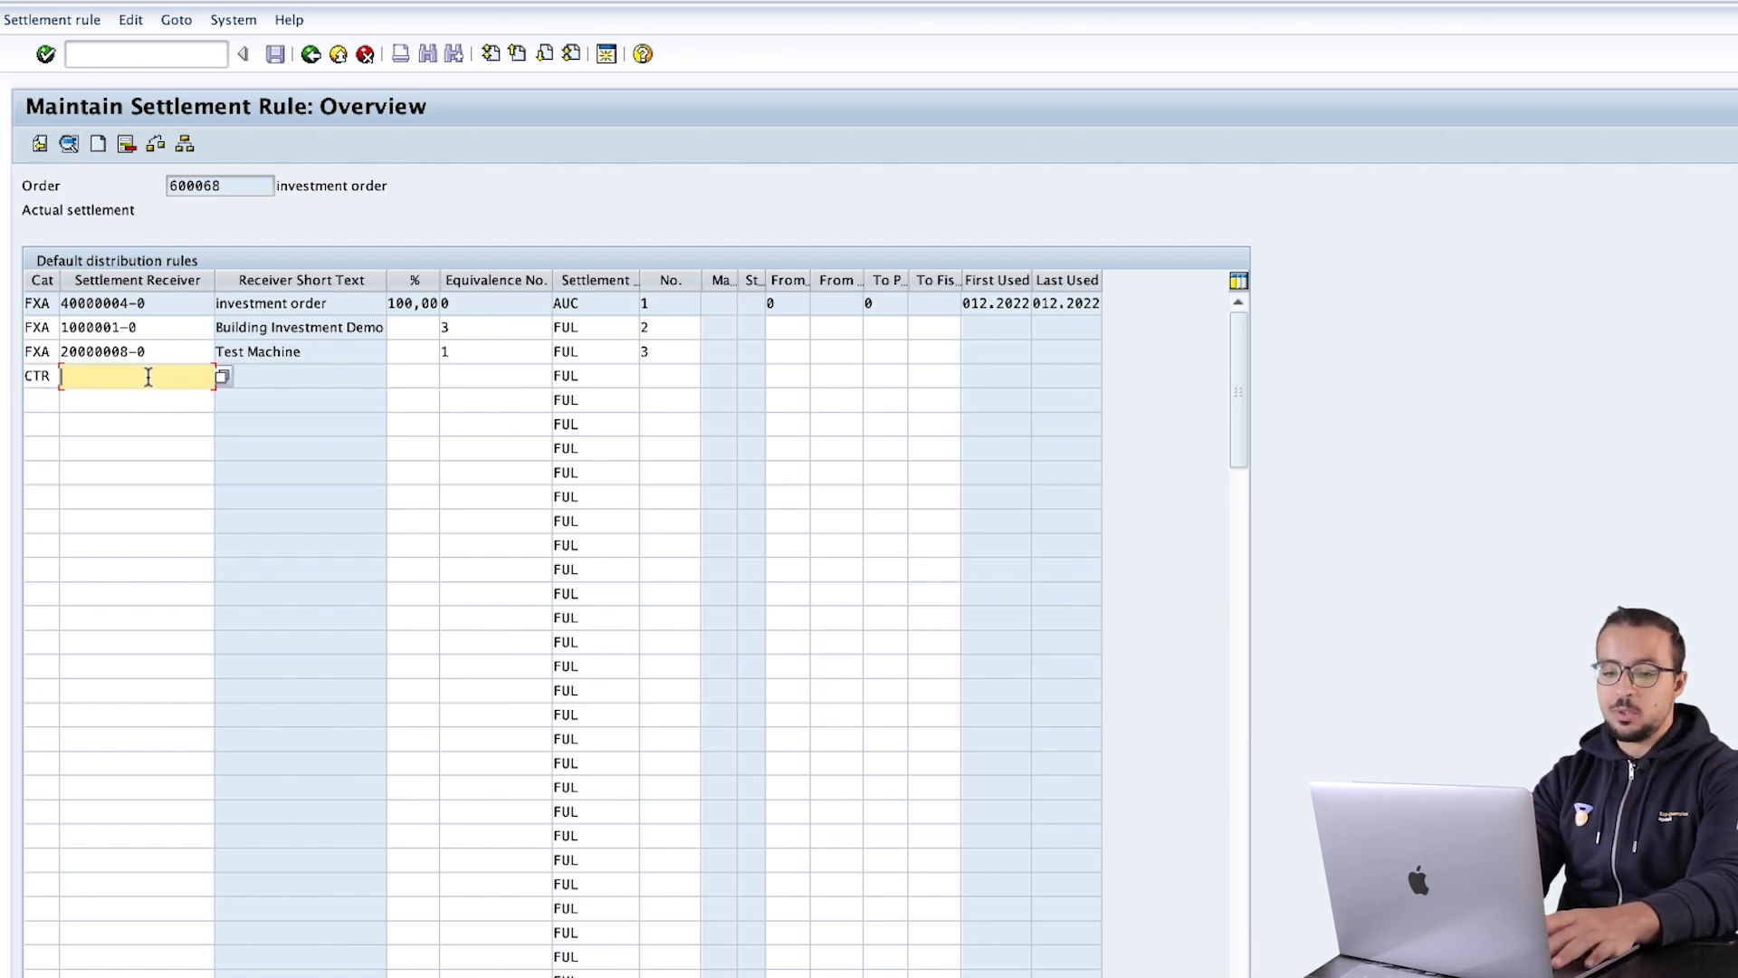
pyautogui.write('1000')
pyautogui.press('Return')
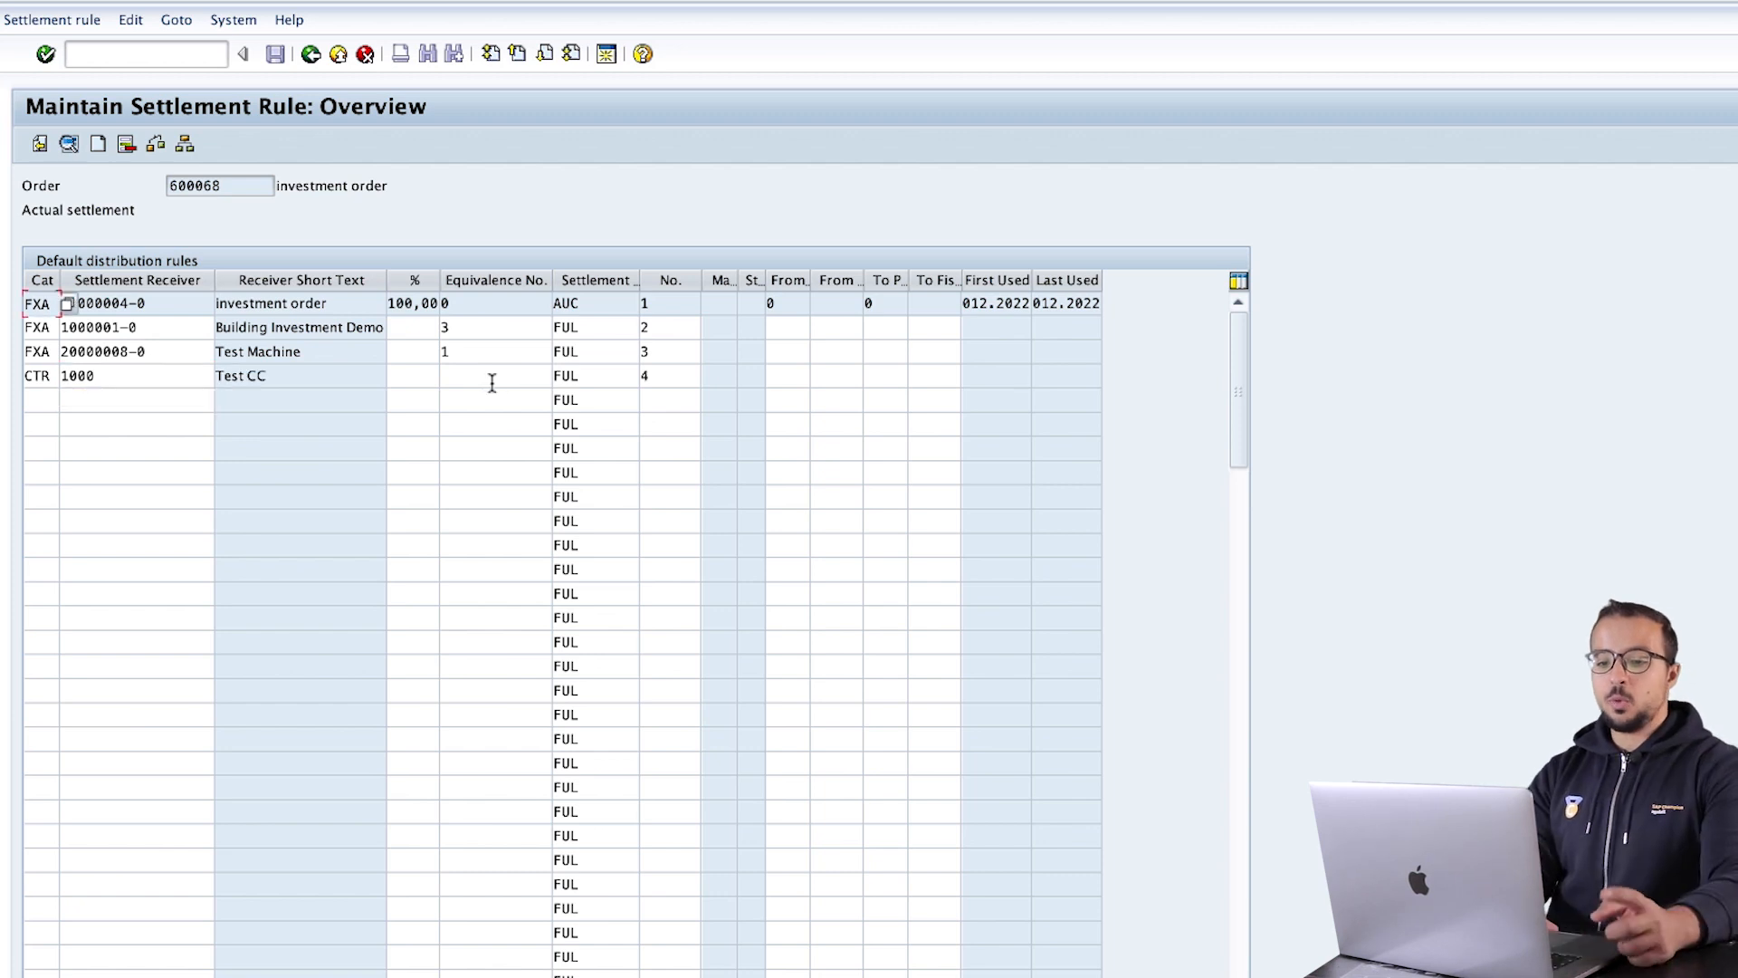
pyautogui.click(491, 376)
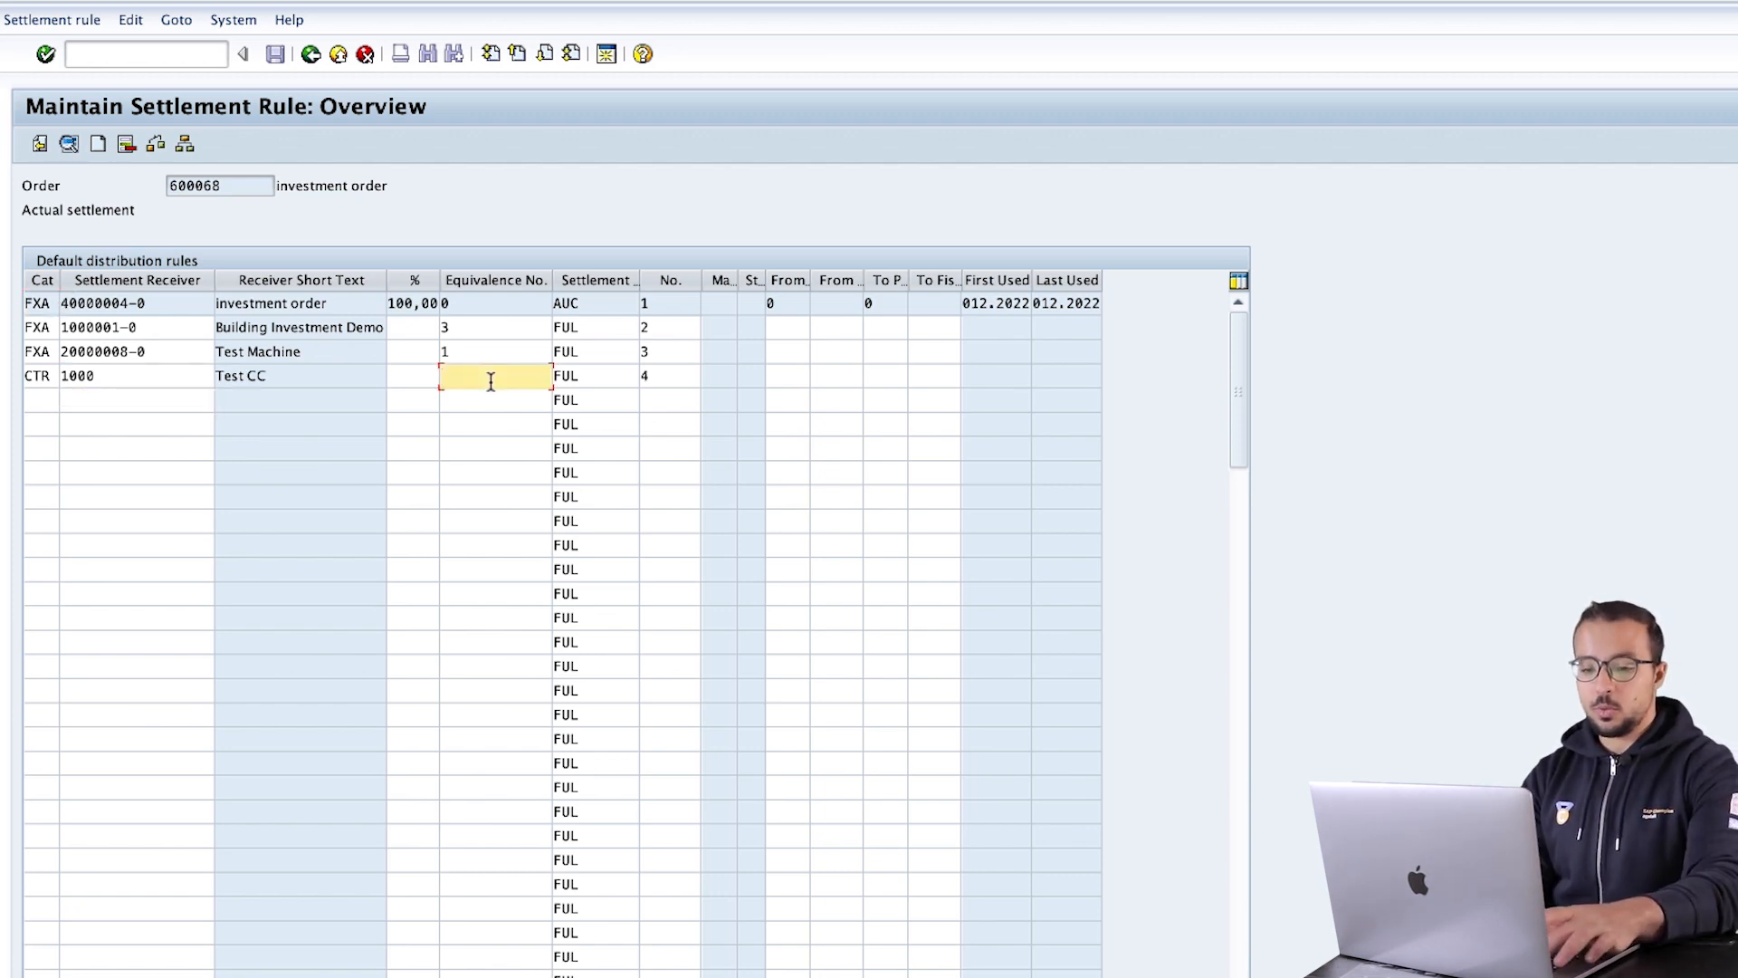
pyautogui.write('1')
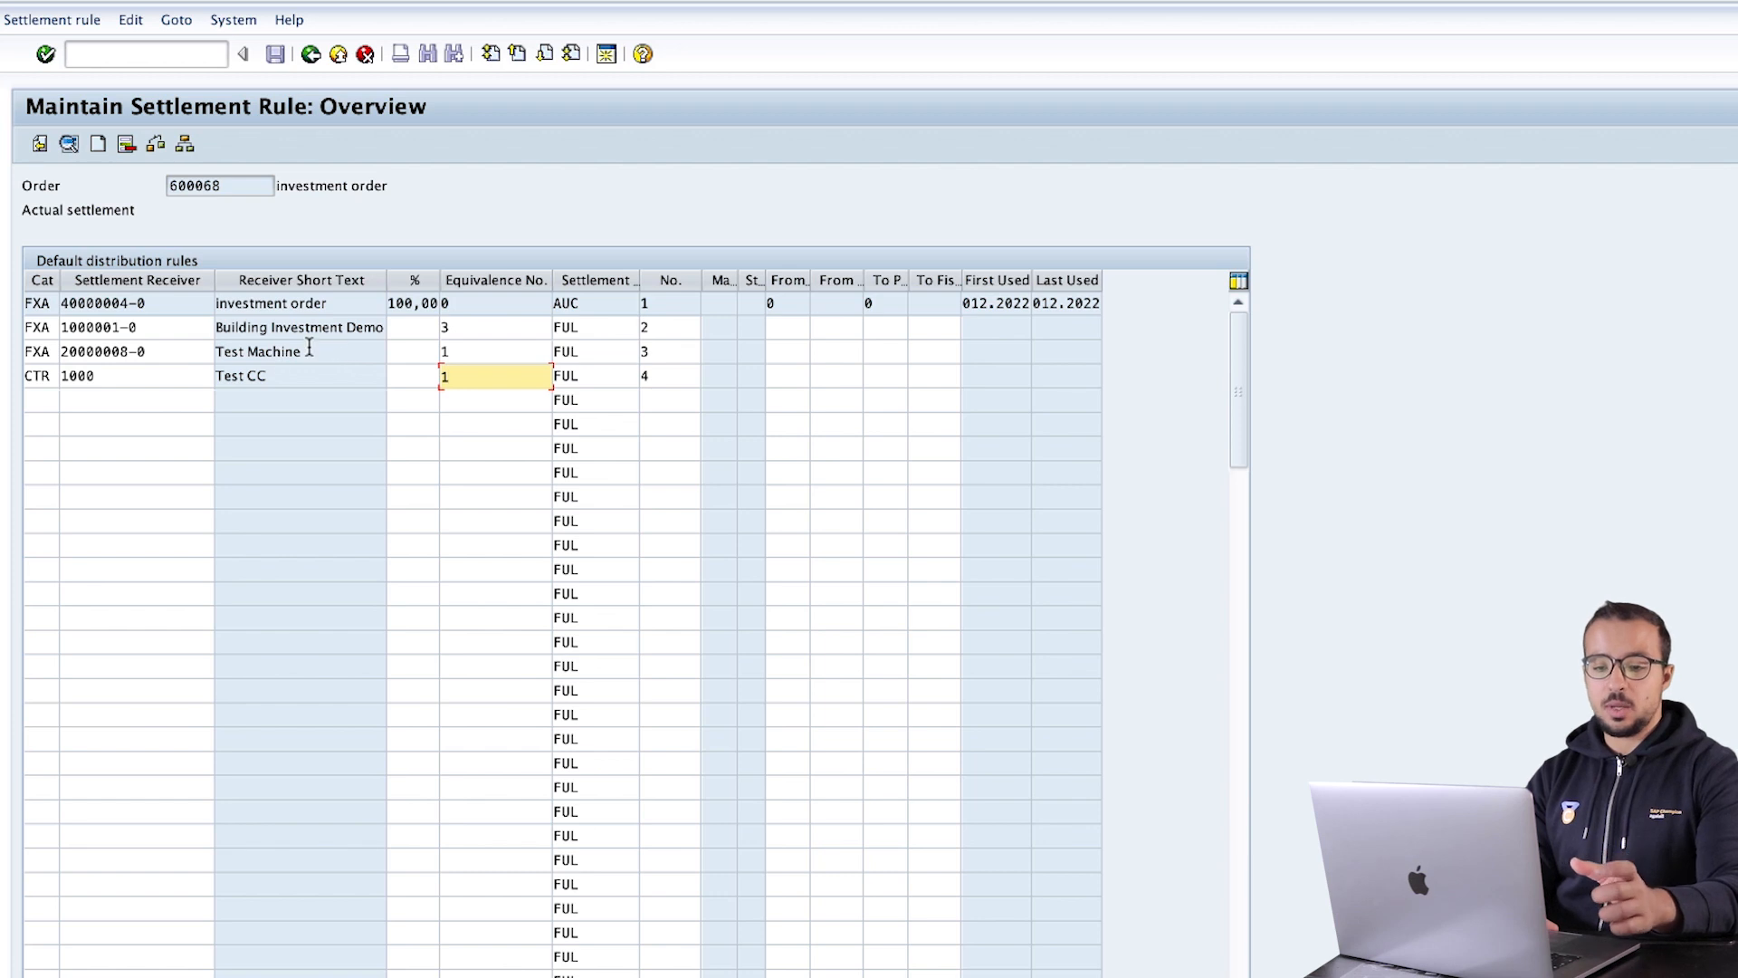
pyautogui.click(476, 329)
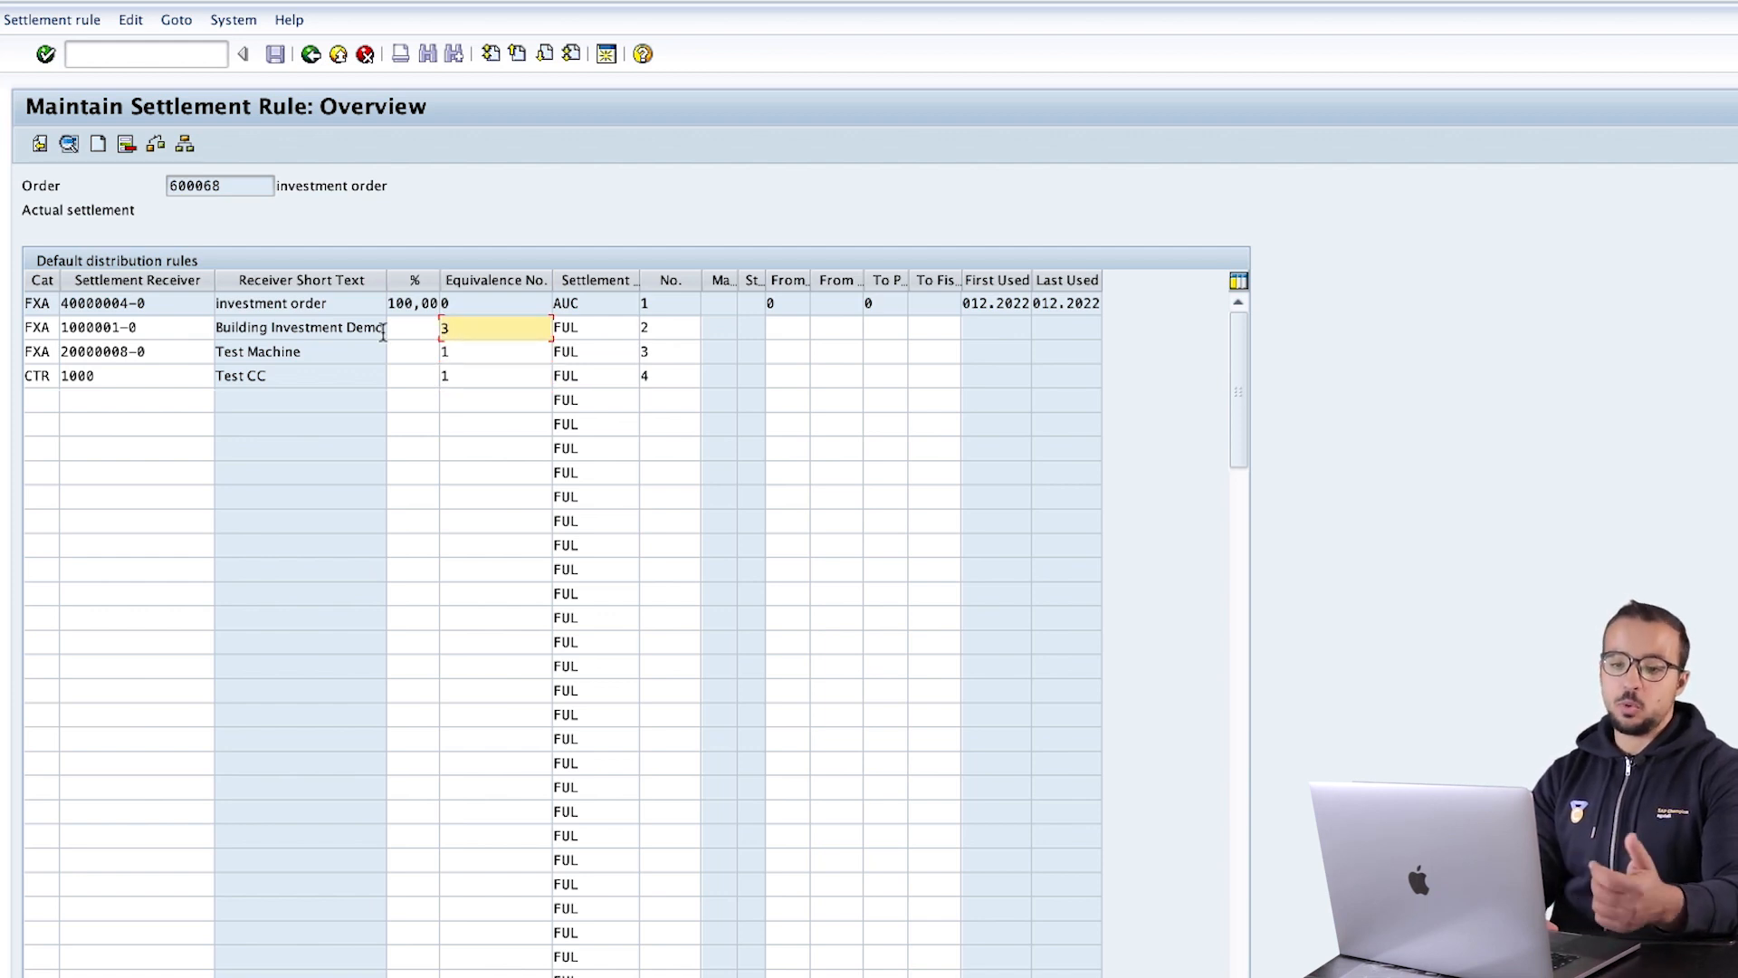
pyautogui.click(480, 353)
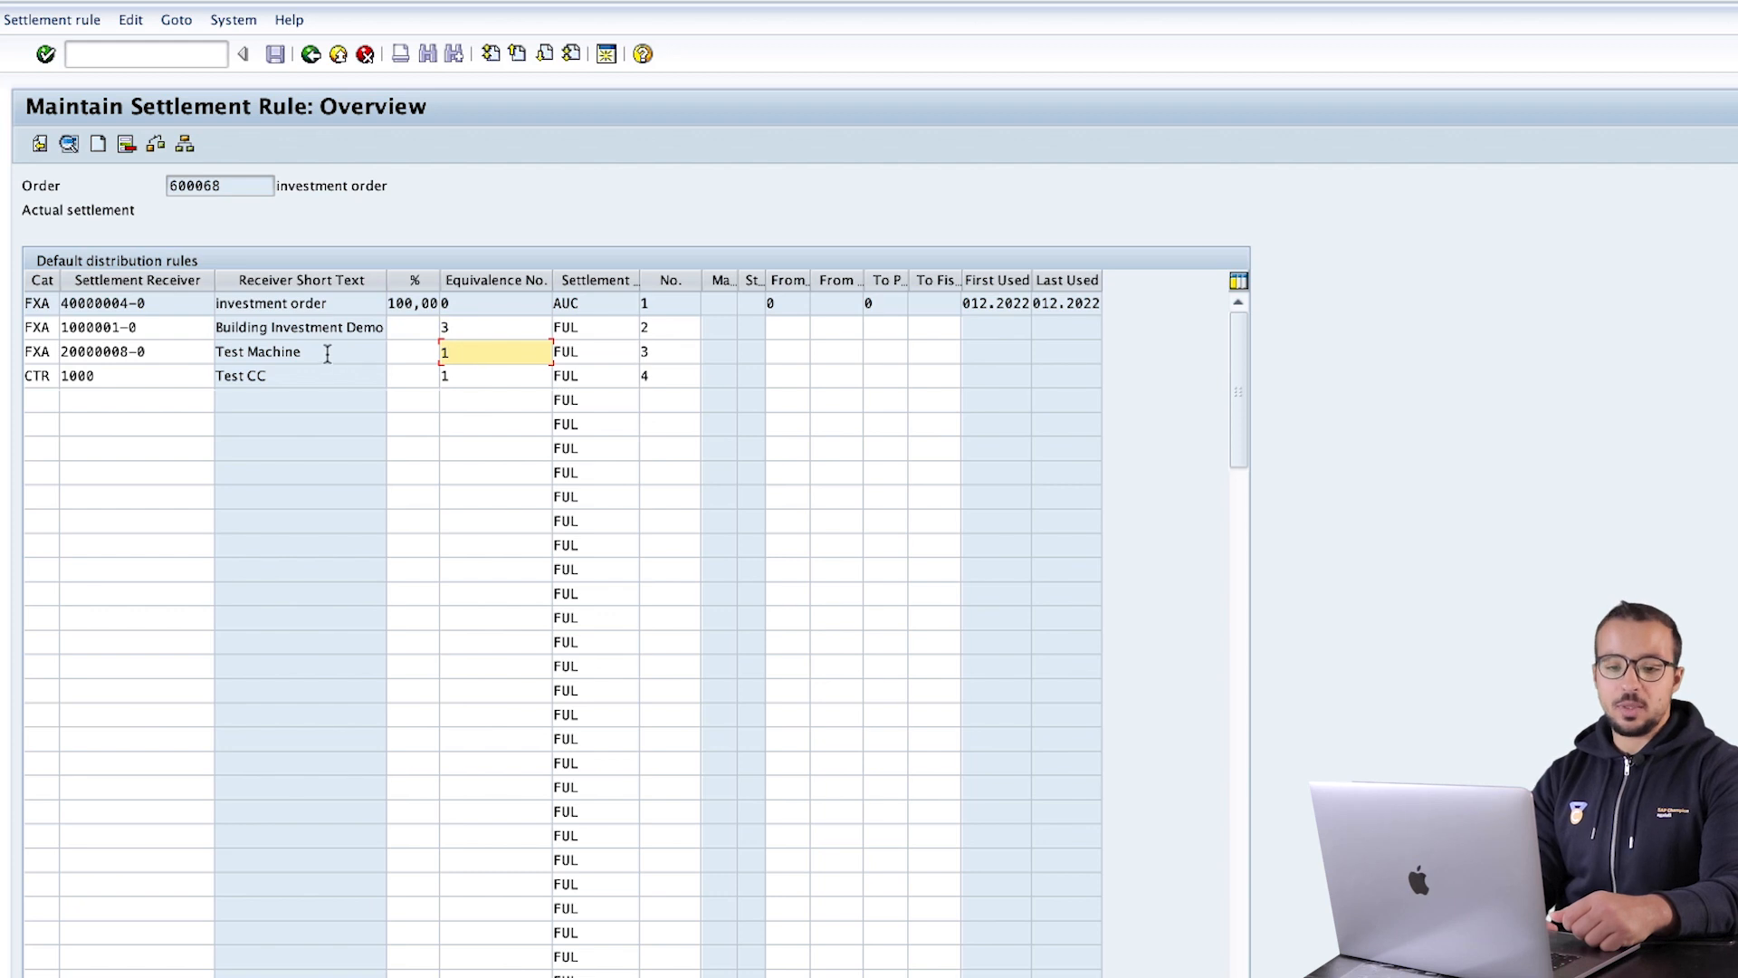
pyautogui.click(476, 375)
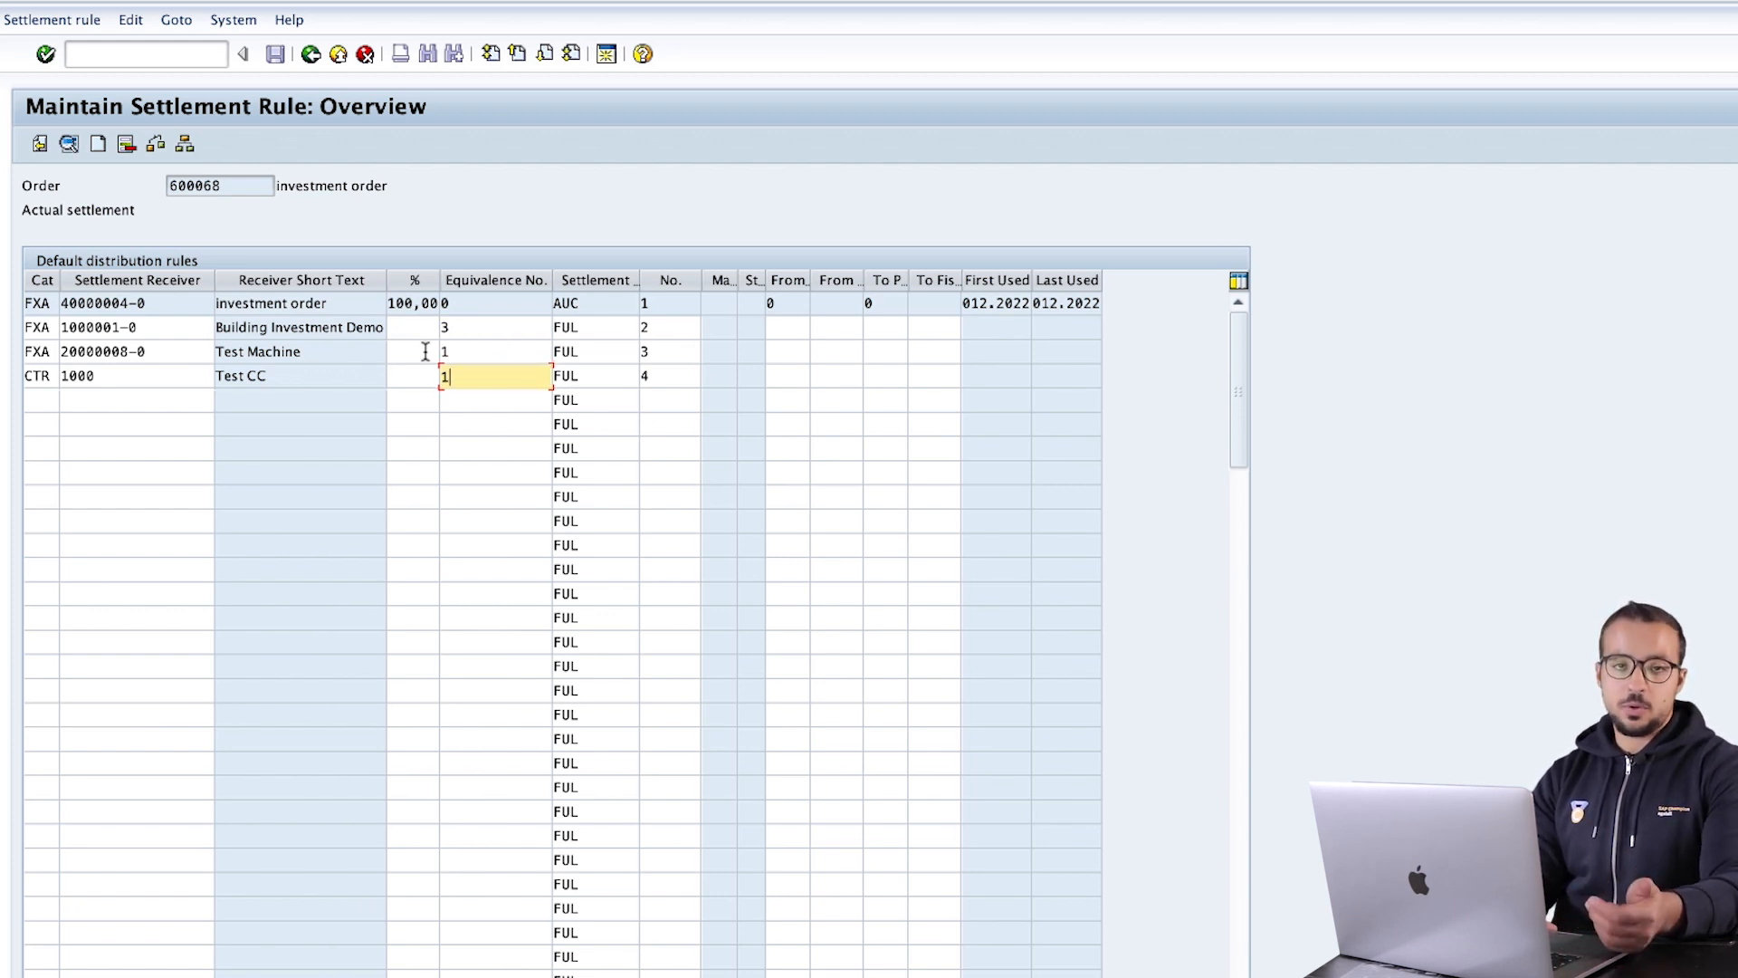
# Save the order's settlement rule and go back through the settlement result lists to the actual settlement parameters.
pyautogui.click(311, 55)
pyautogui.click(274, 54)
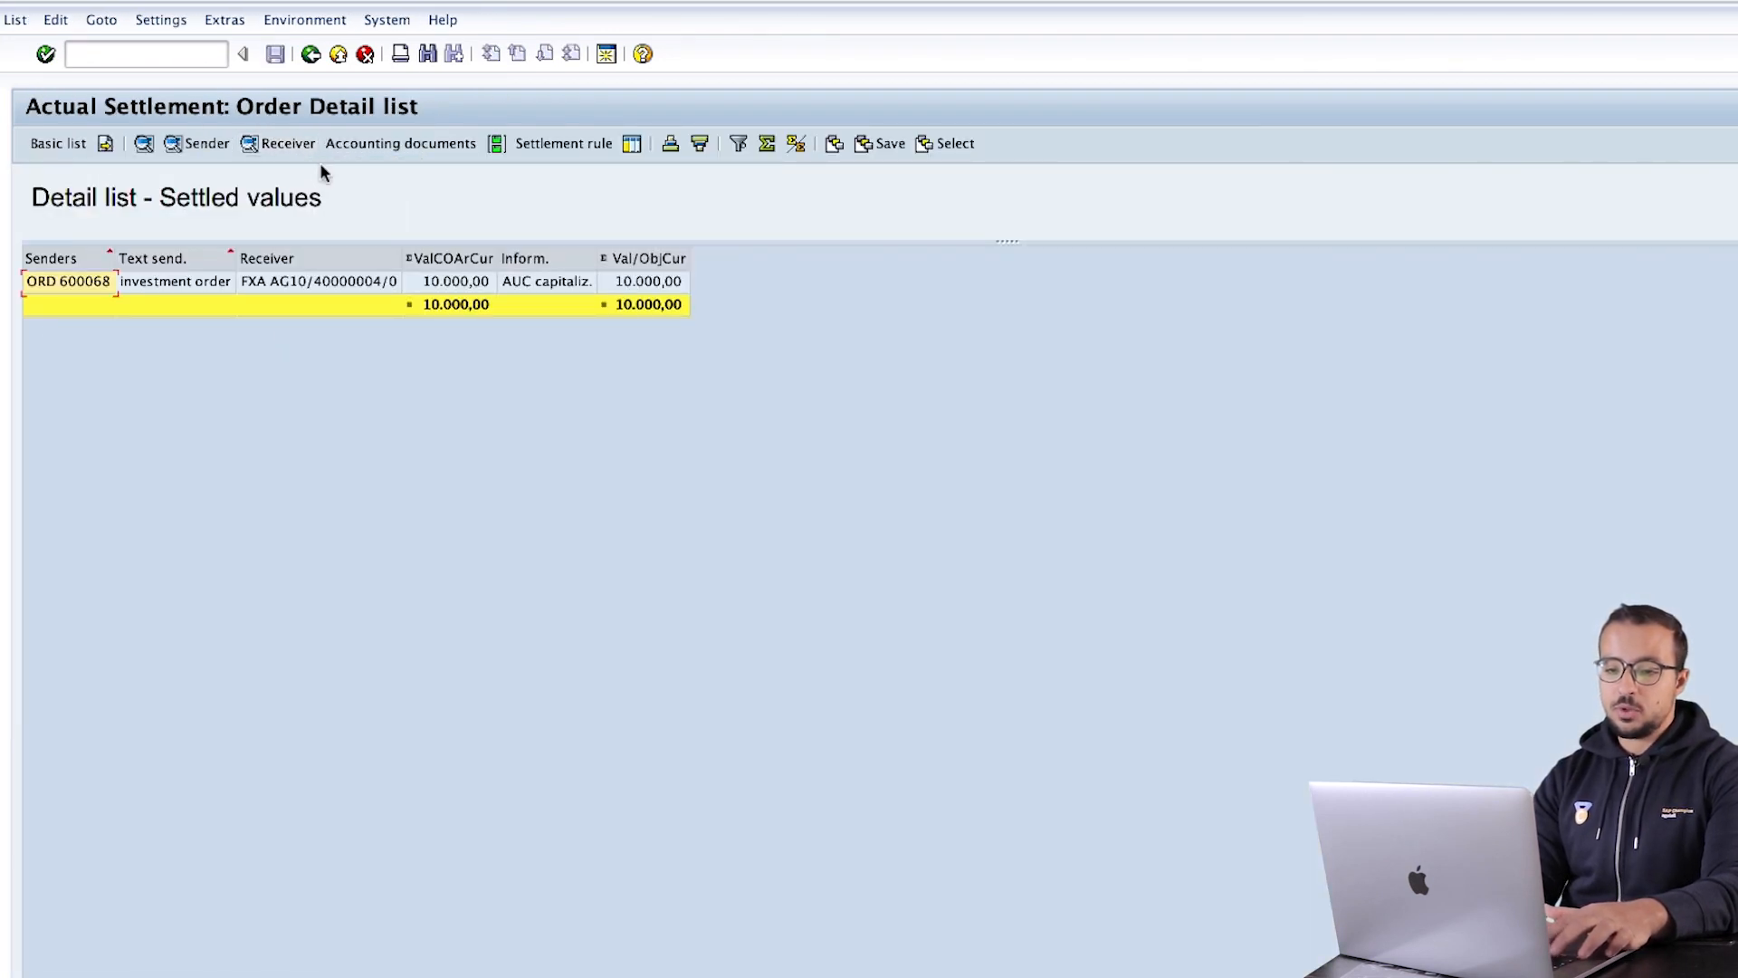
pyautogui.click(310, 56)
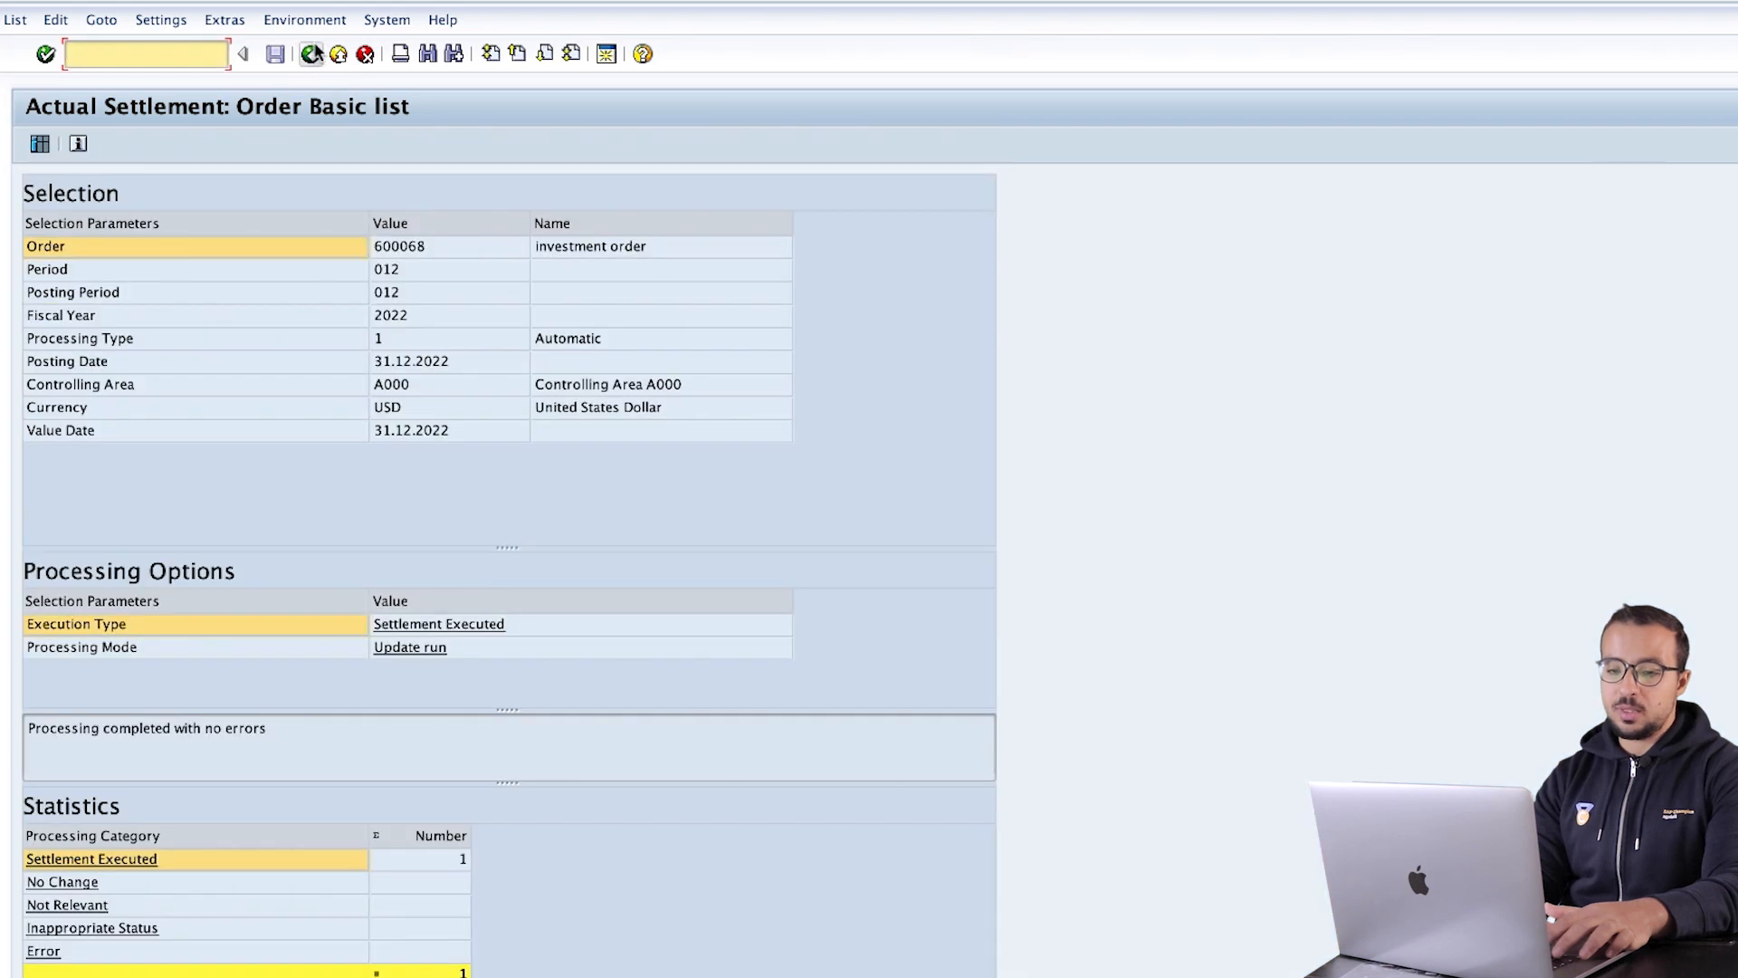
pyautogui.click(312, 55)
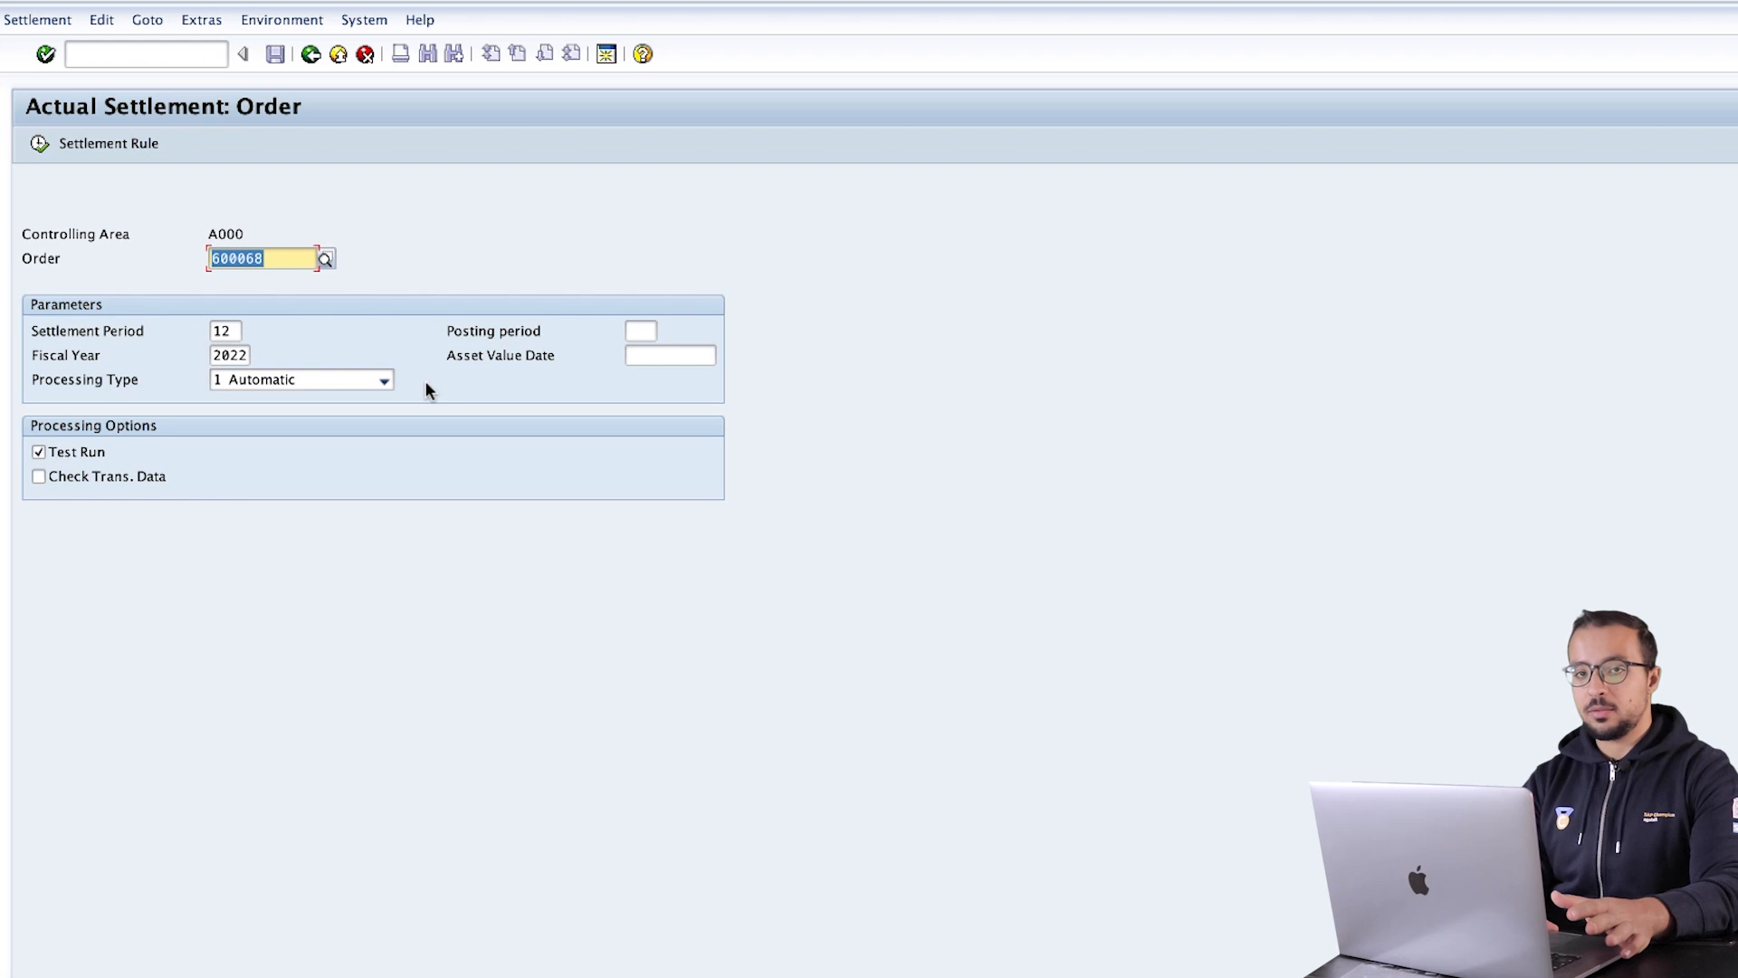
pyautogui.click(310, 55)
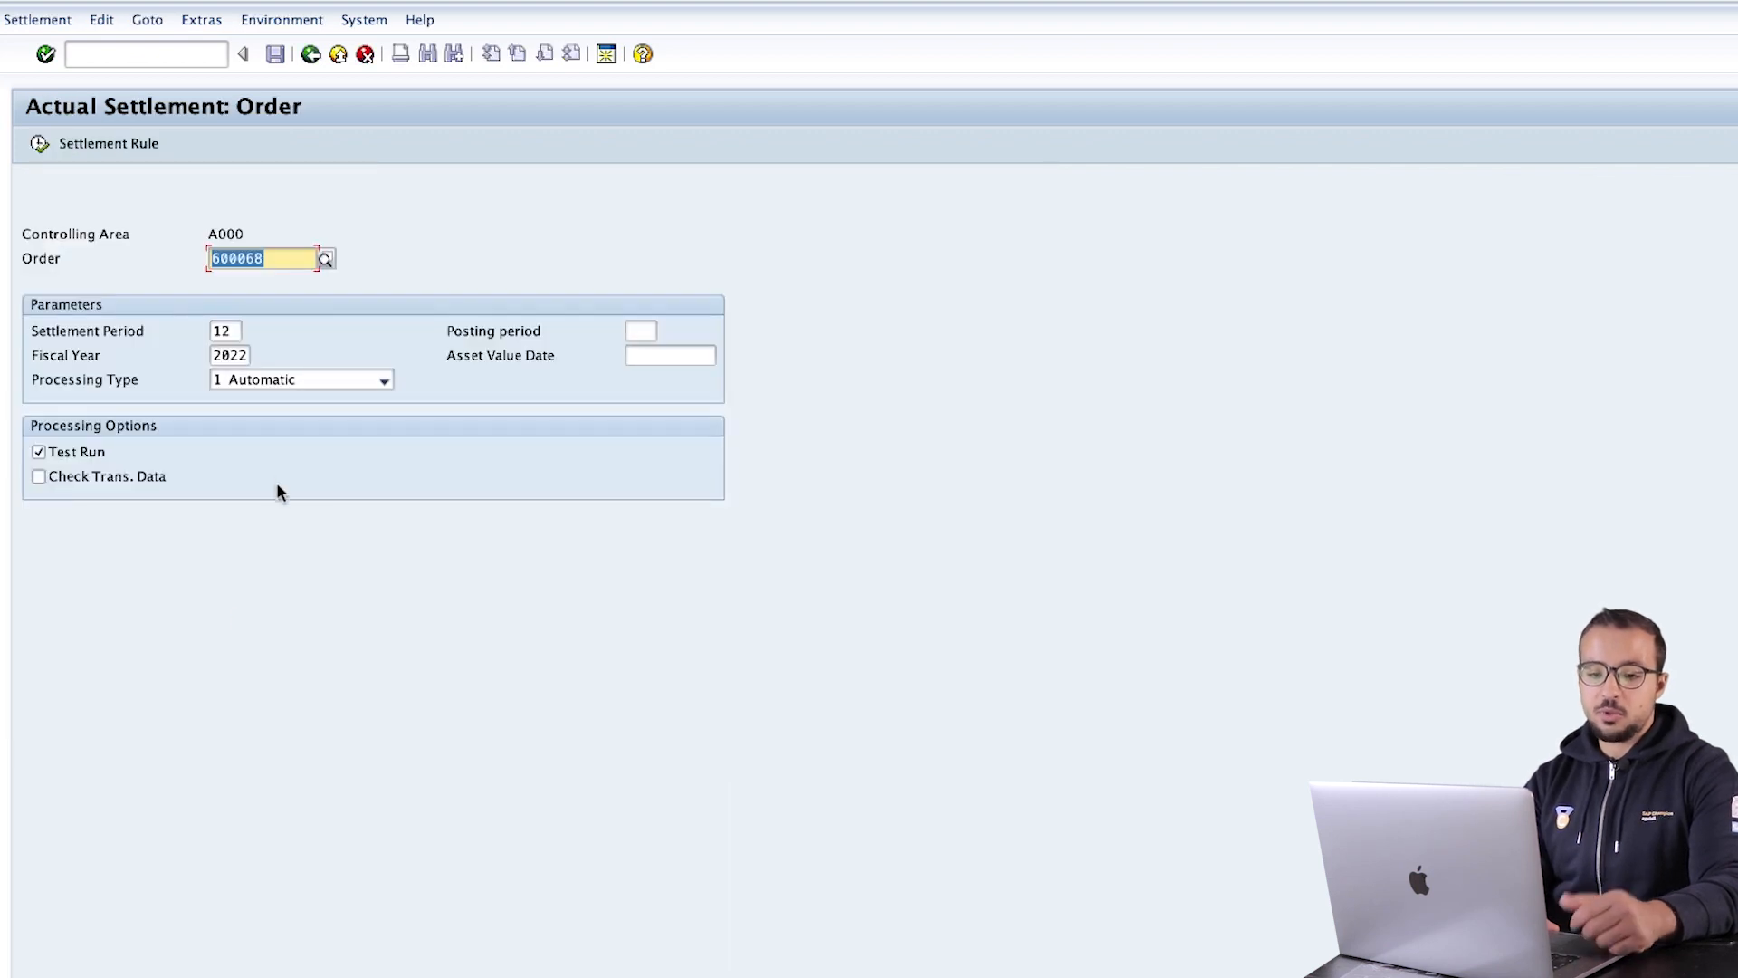
# Set the processing type to 8 Full Settlement and execute the order settlement as a test run.
pyautogui.click(282, 379)
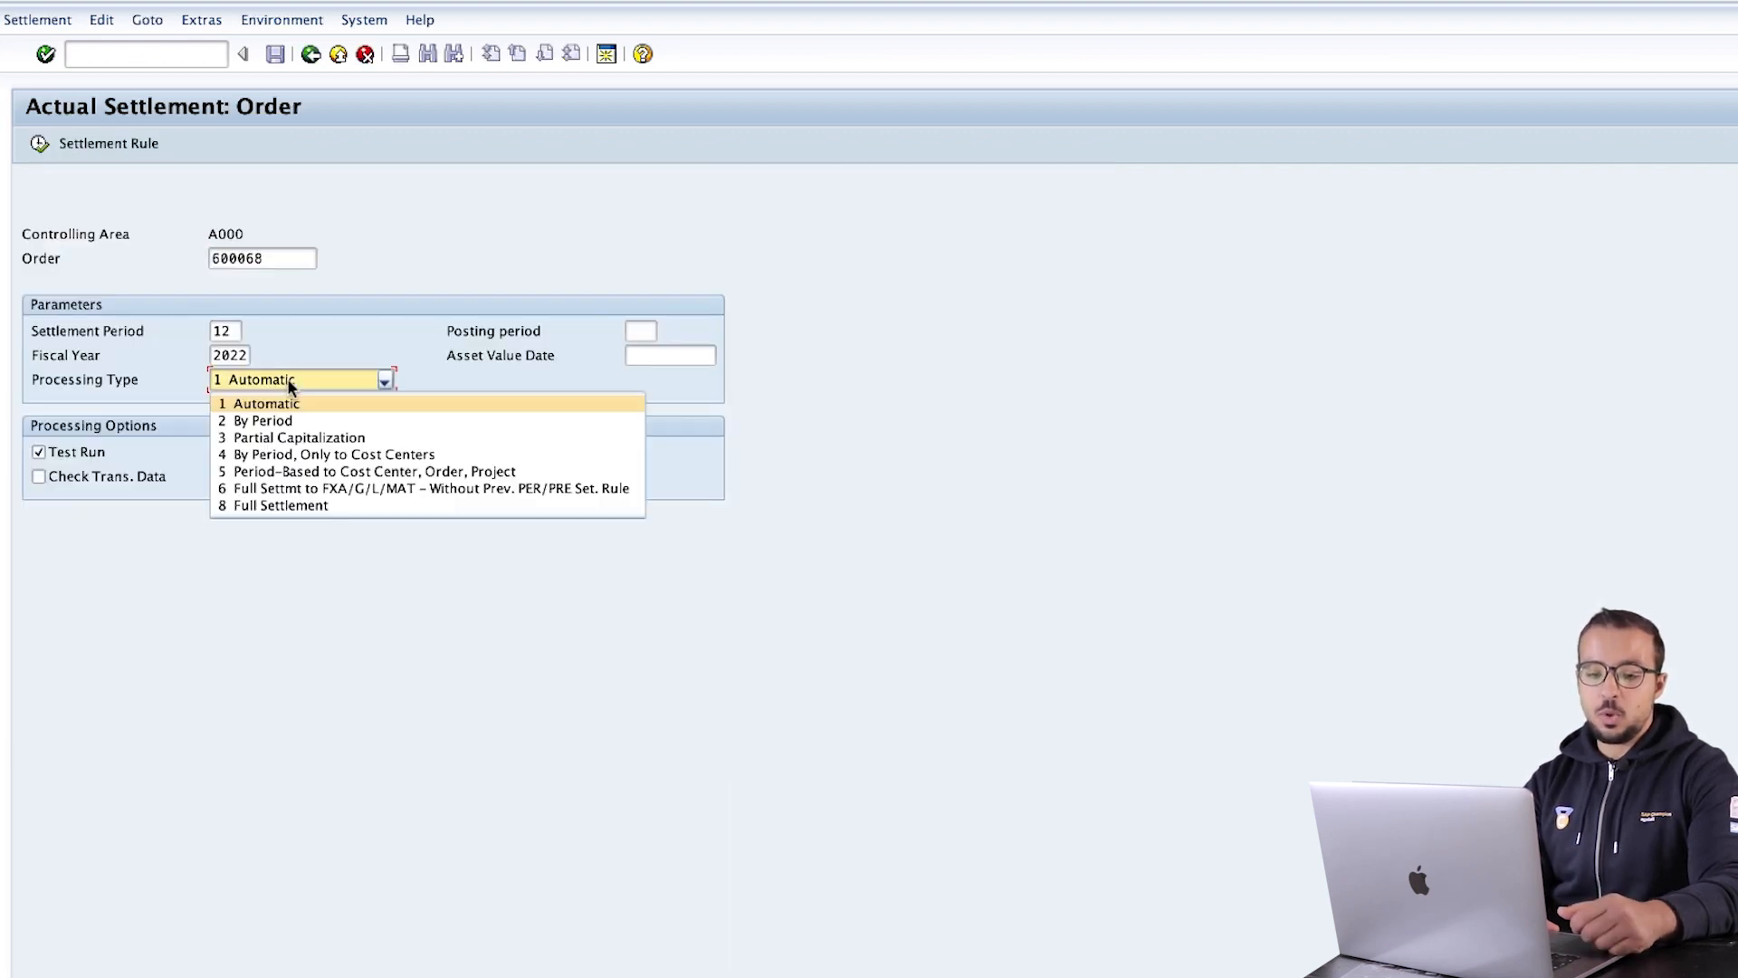
pyautogui.click(275, 504)
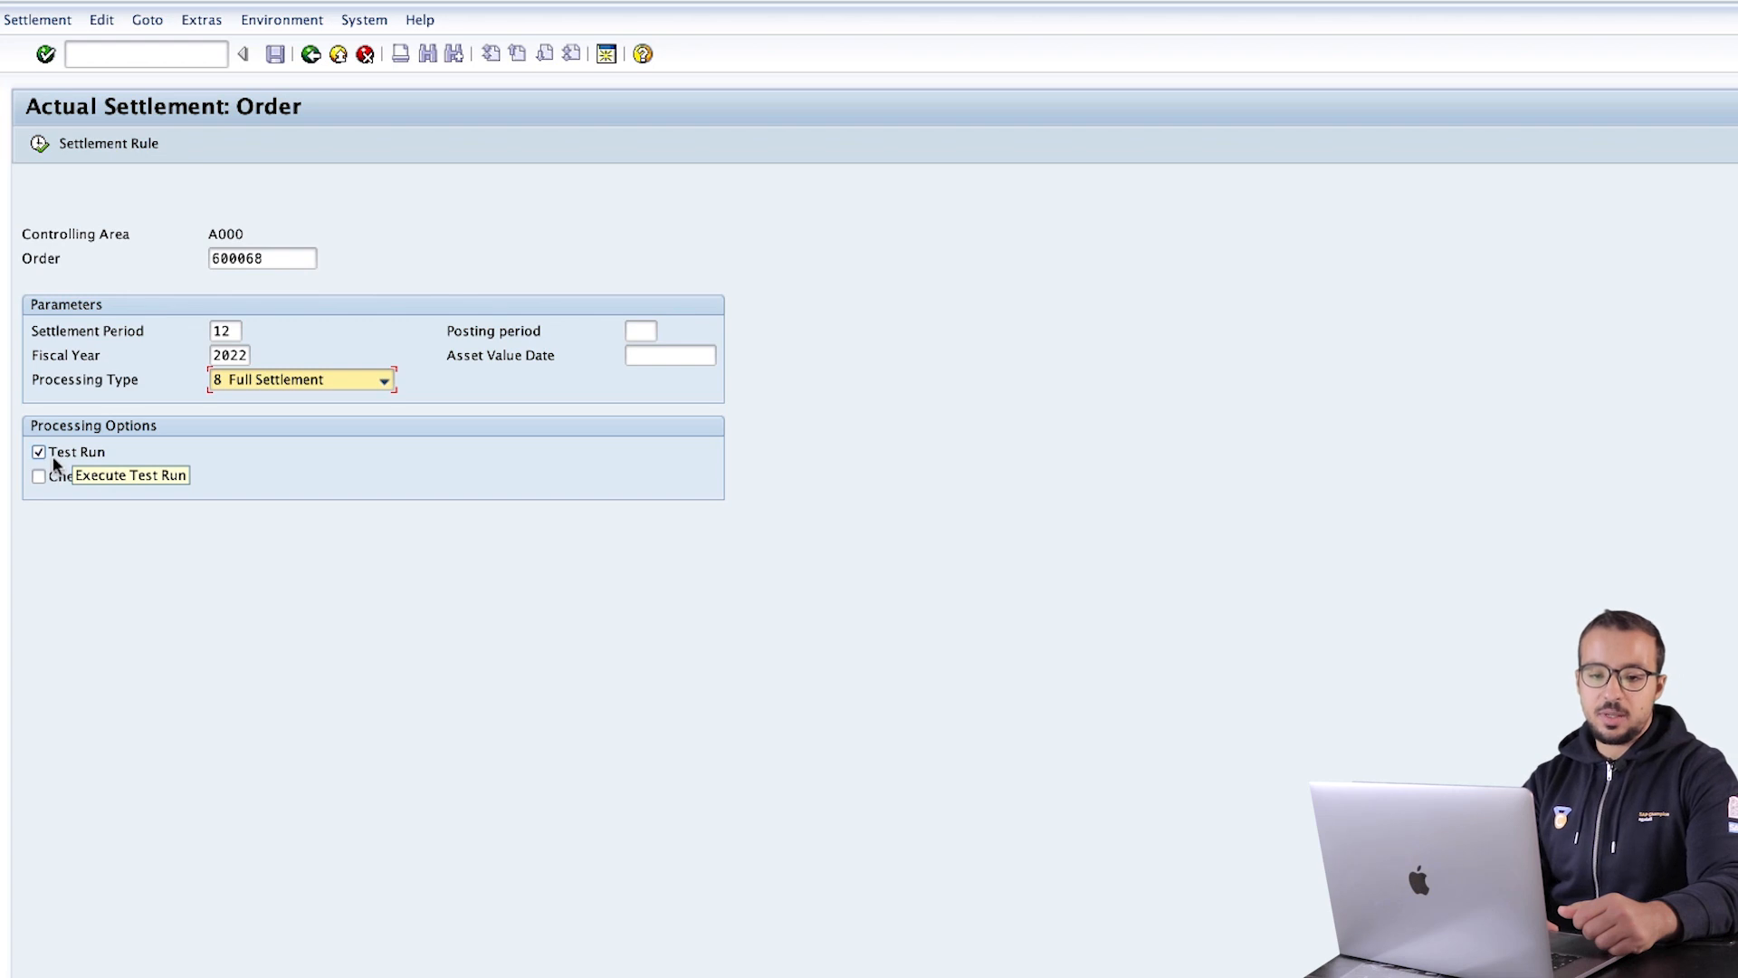
pyautogui.click(38, 145)
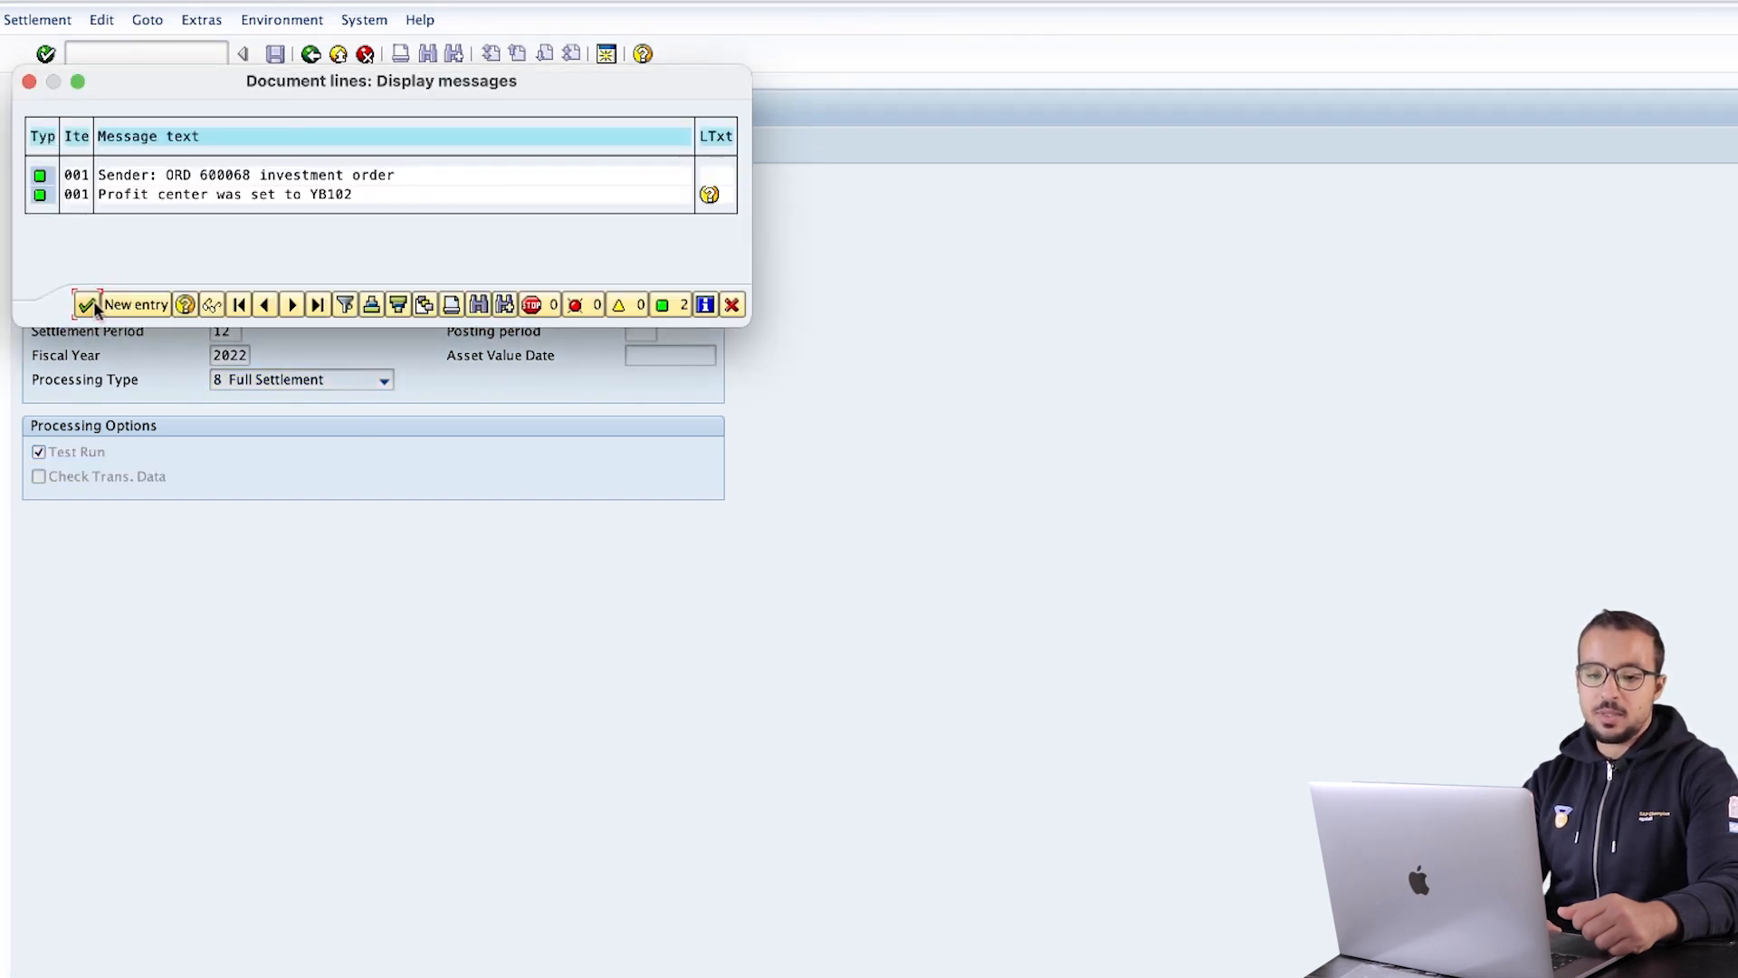
pyautogui.click(91, 305)
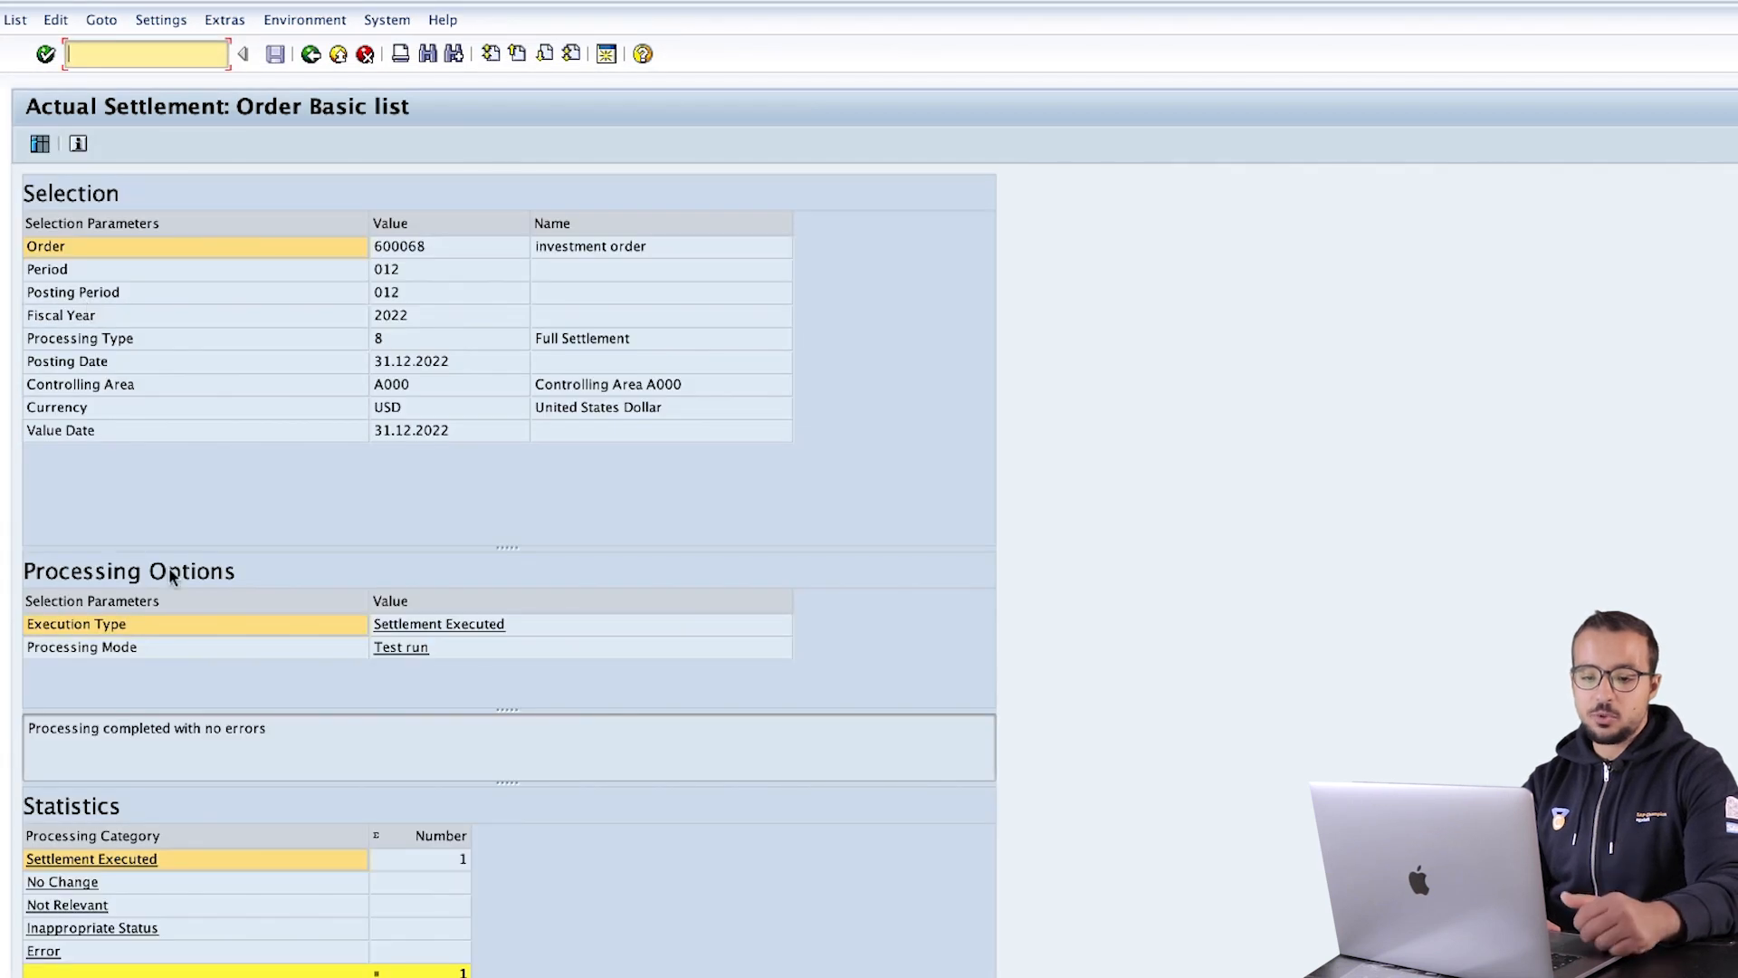
# Open the test run's detail list and check the amounts settled to the cost center and the two asset receivers.
pyautogui.click(40, 144)
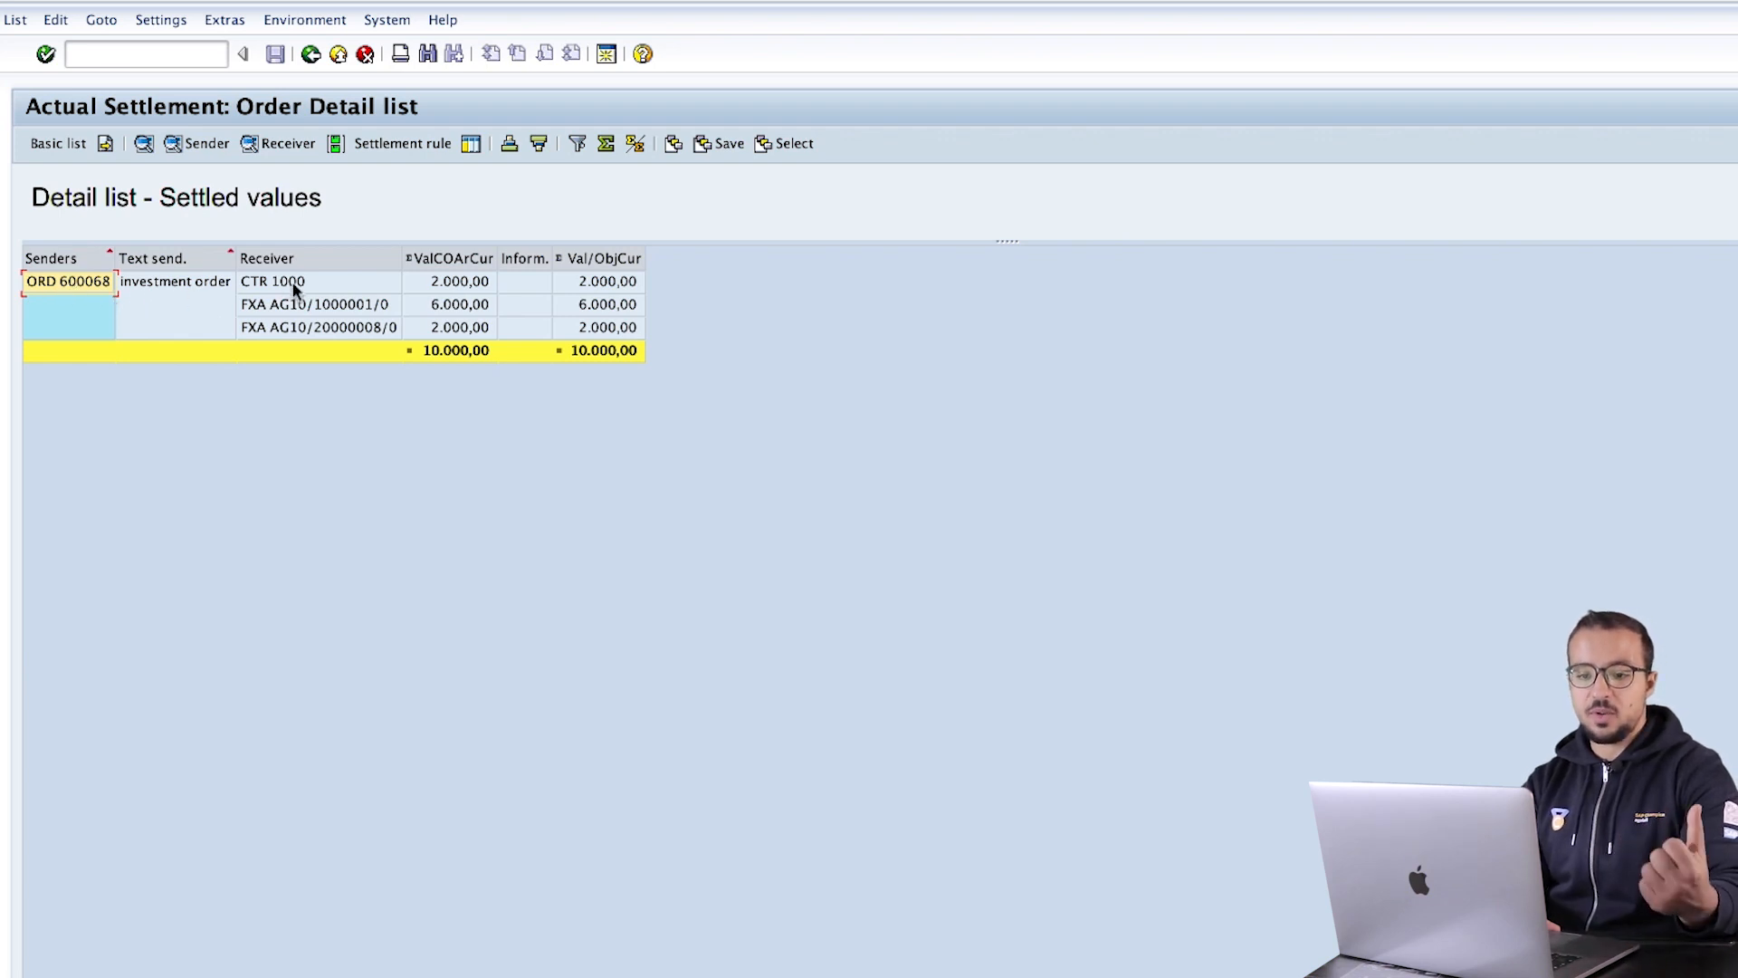
pyautogui.click(326, 326)
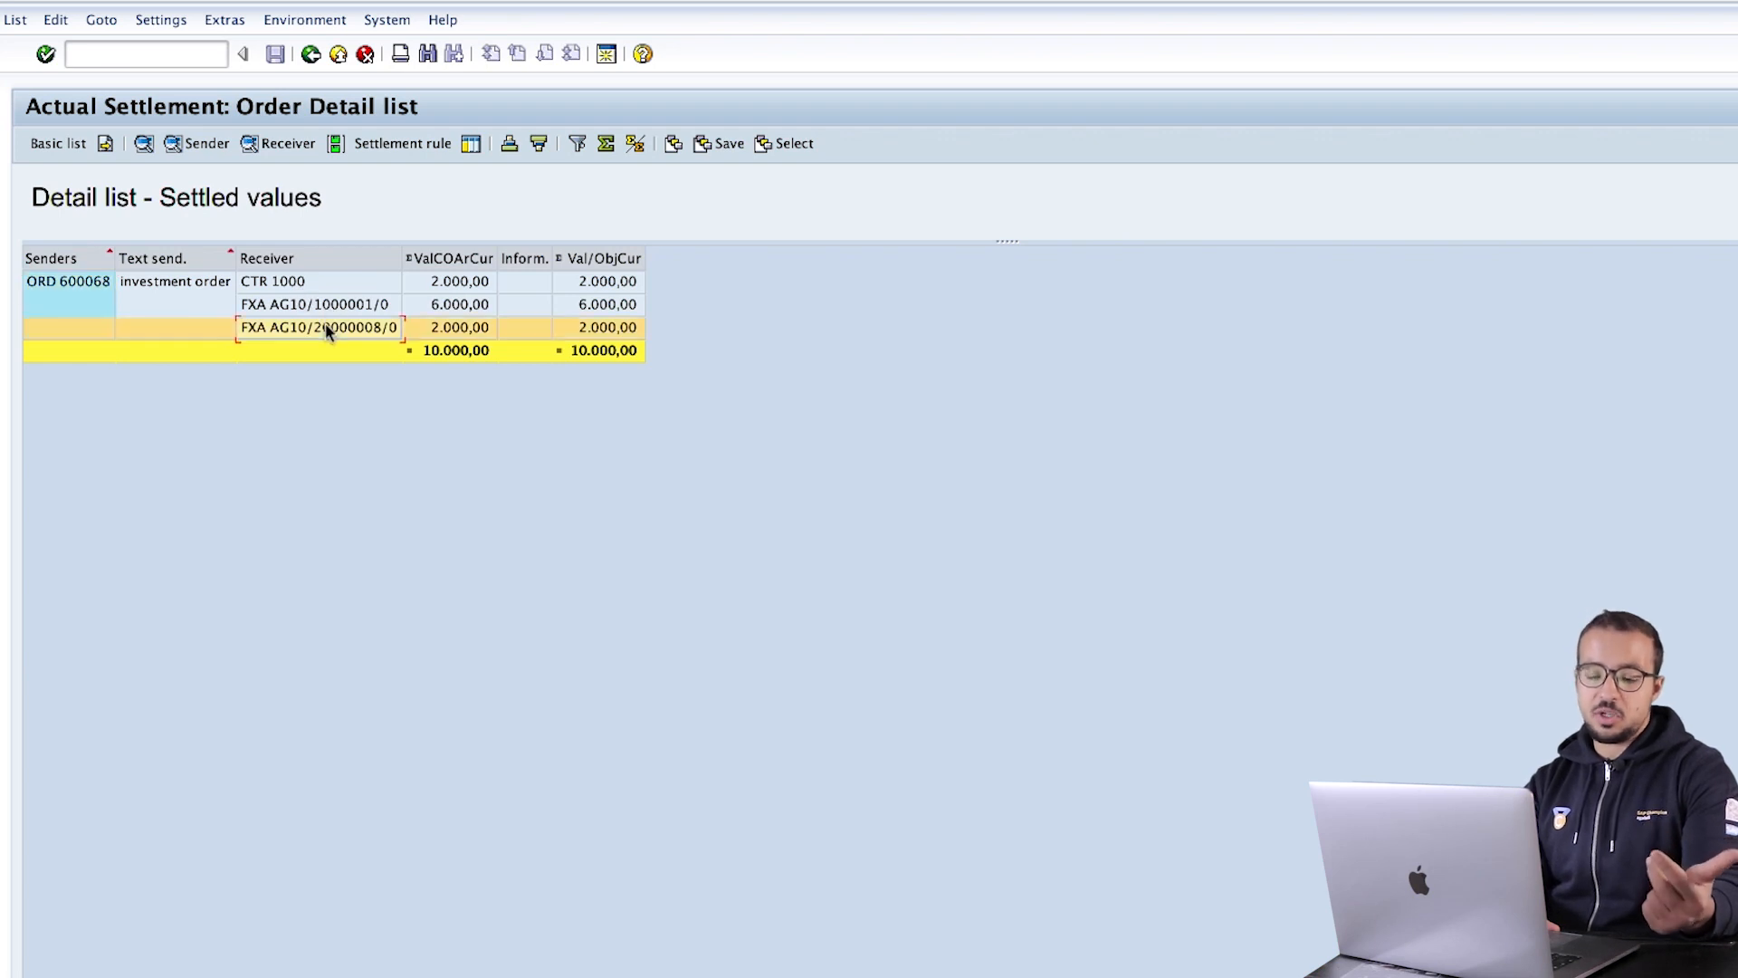
pyautogui.click(454, 284)
pyautogui.click(450, 306)
pyautogui.click(450, 327)
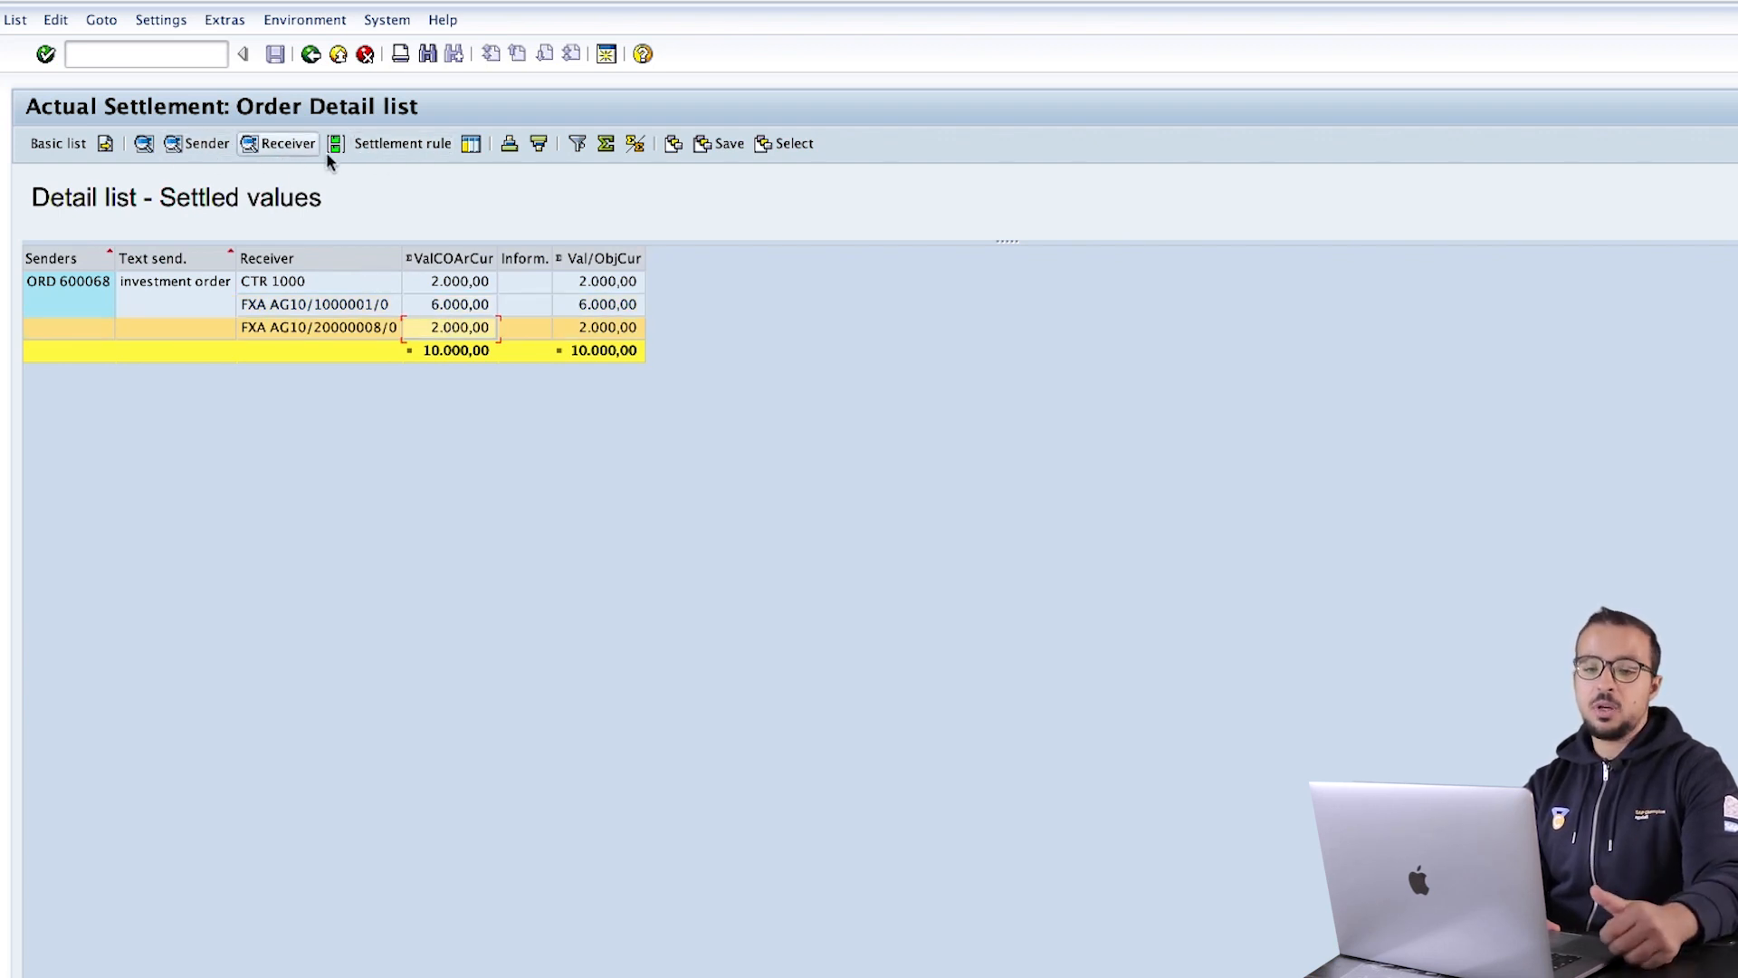
# Return to the settlement parameters, turn off Test Run, execute the full settlement for real and open its detail list.
pyautogui.click(310, 56)
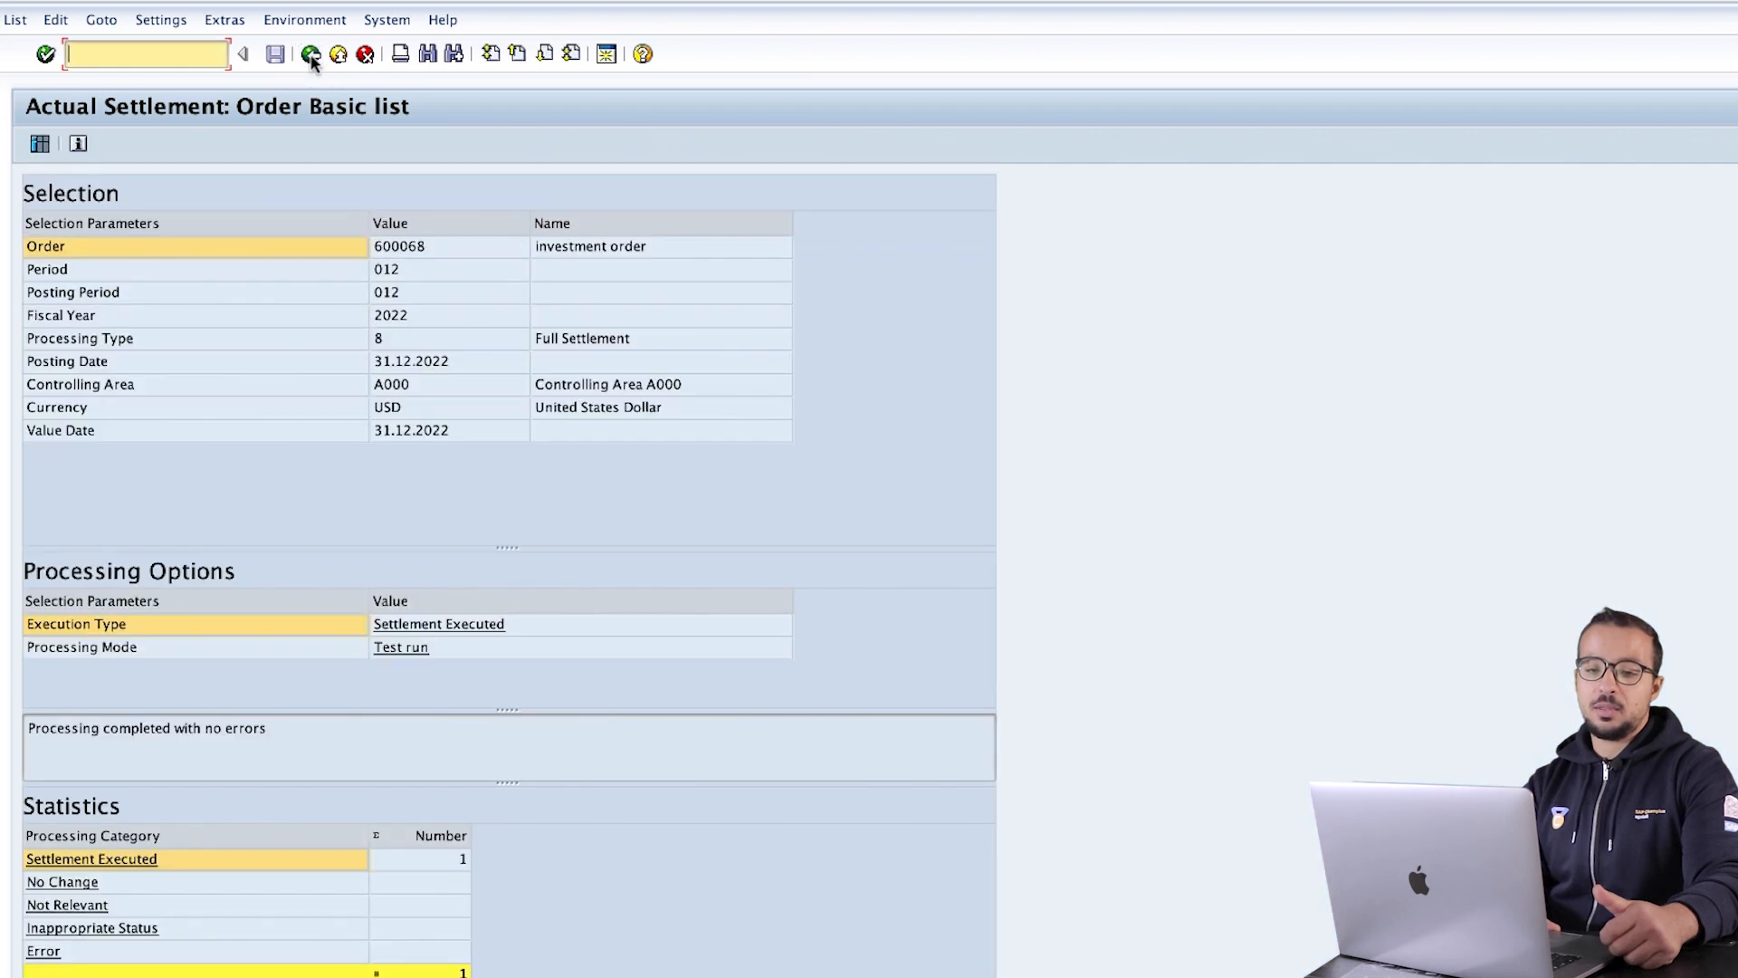
pyautogui.click(311, 56)
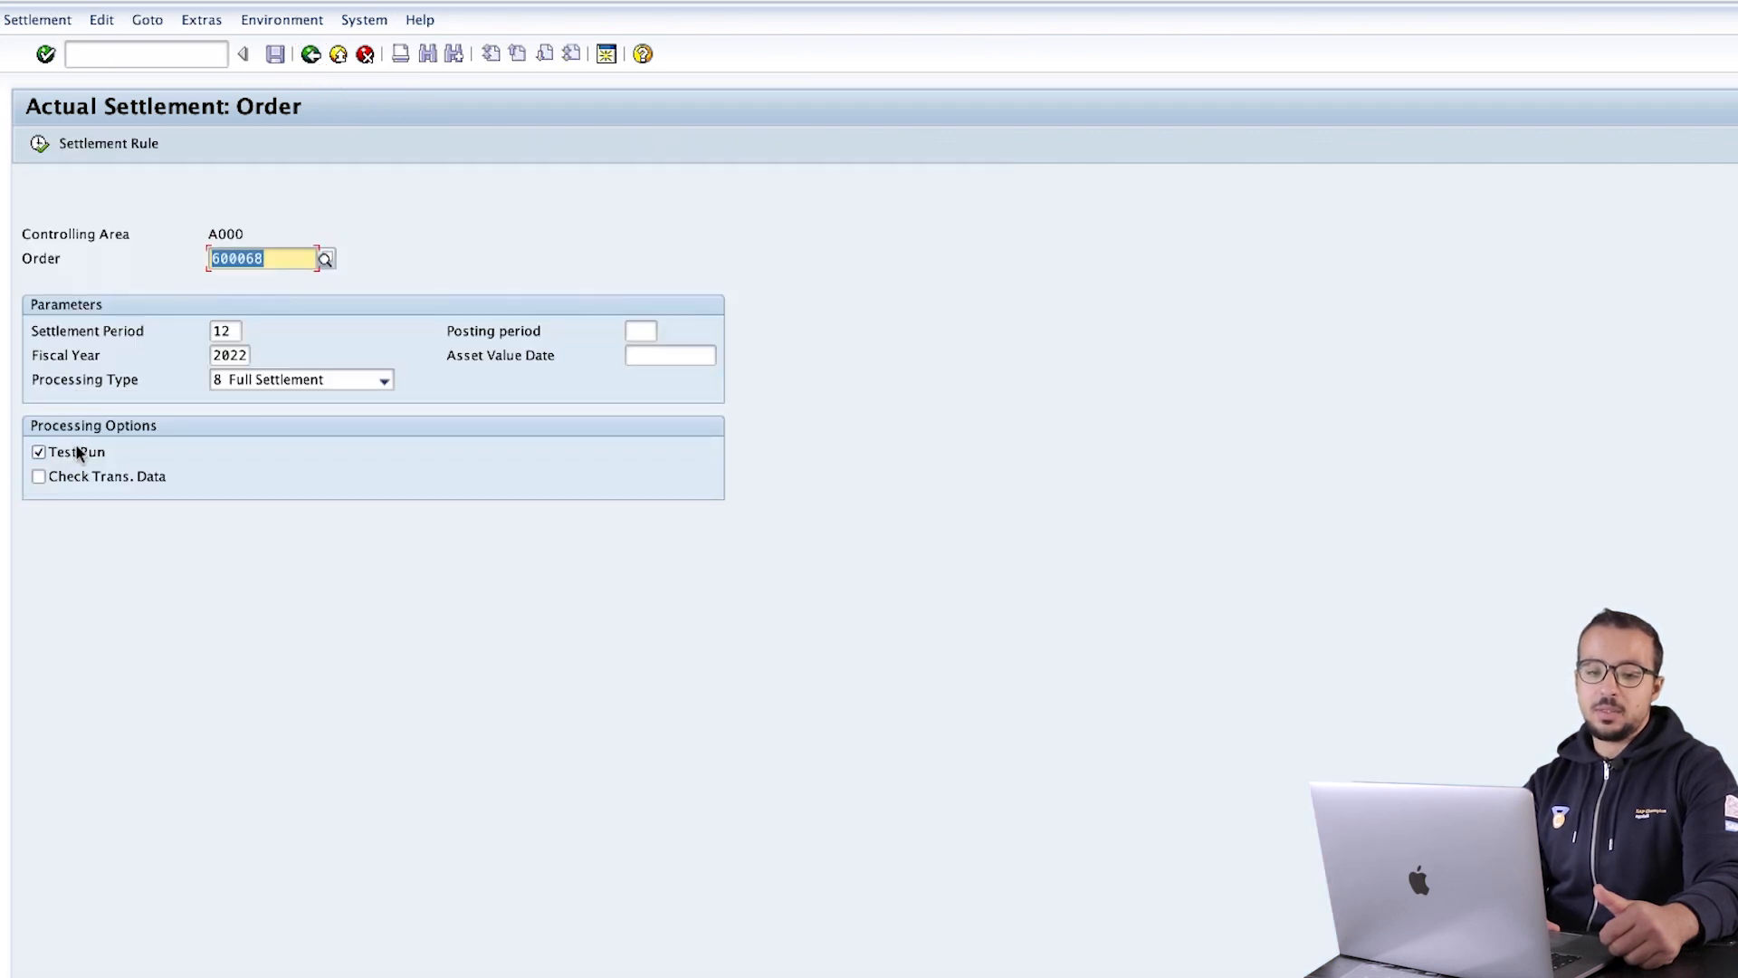
pyautogui.click(69, 450)
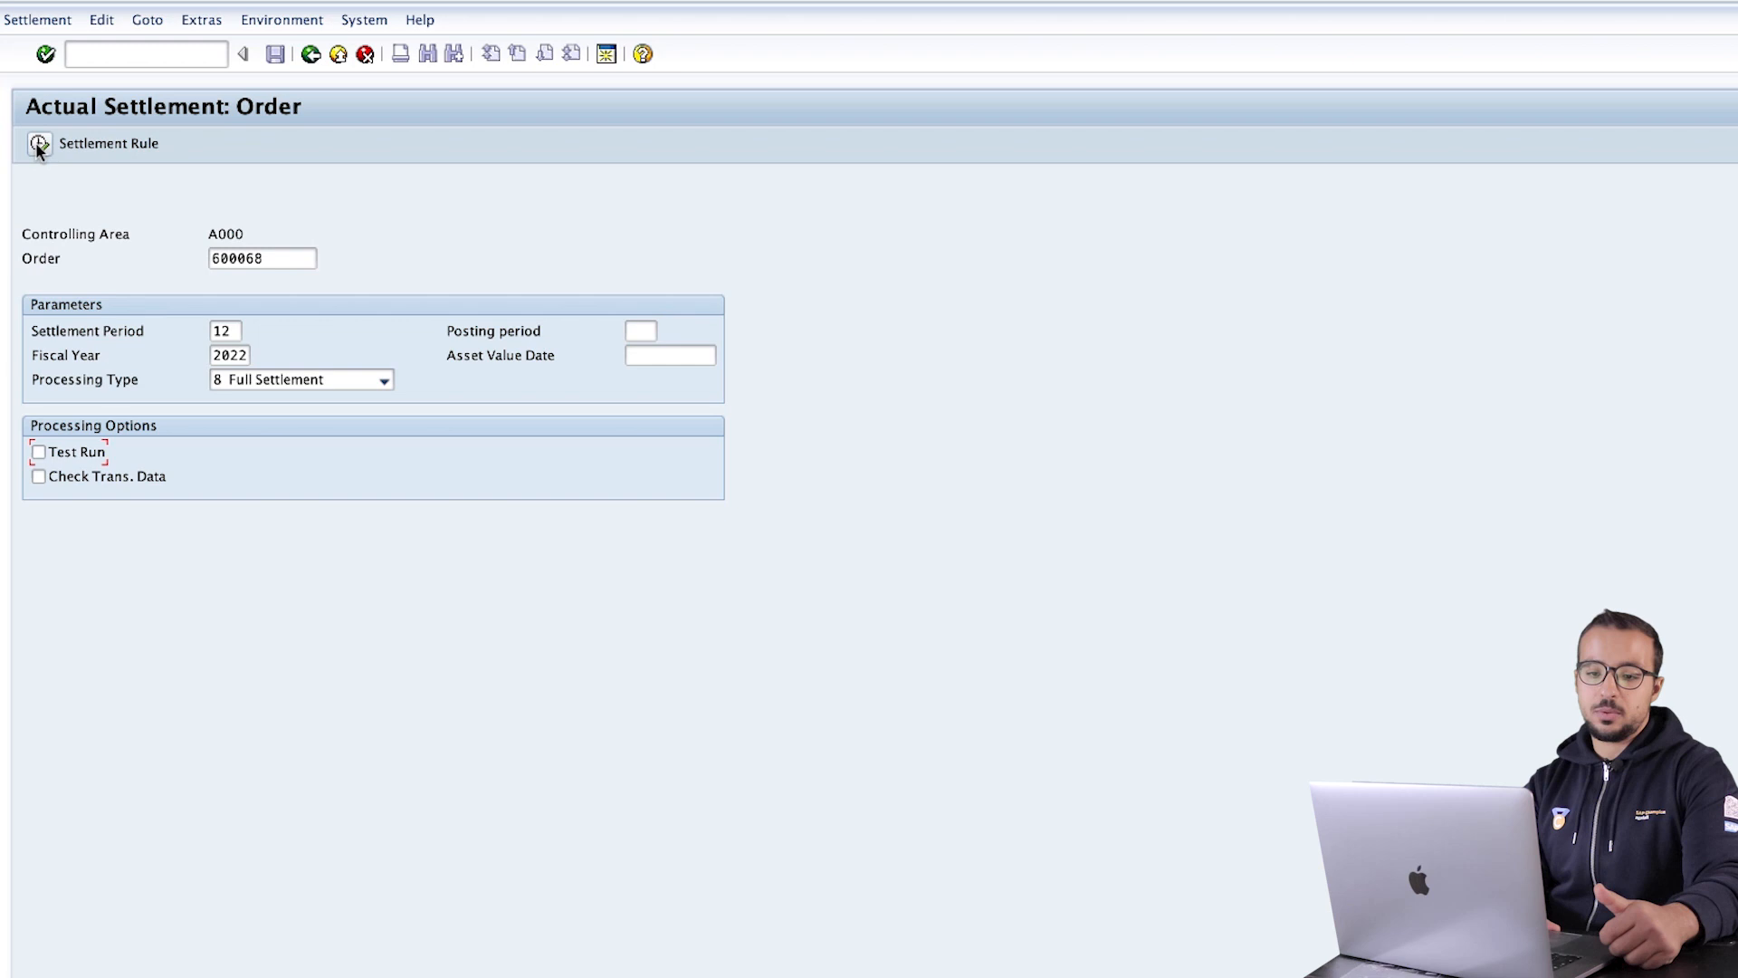
pyautogui.click(37, 145)
pyautogui.click(41, 147)
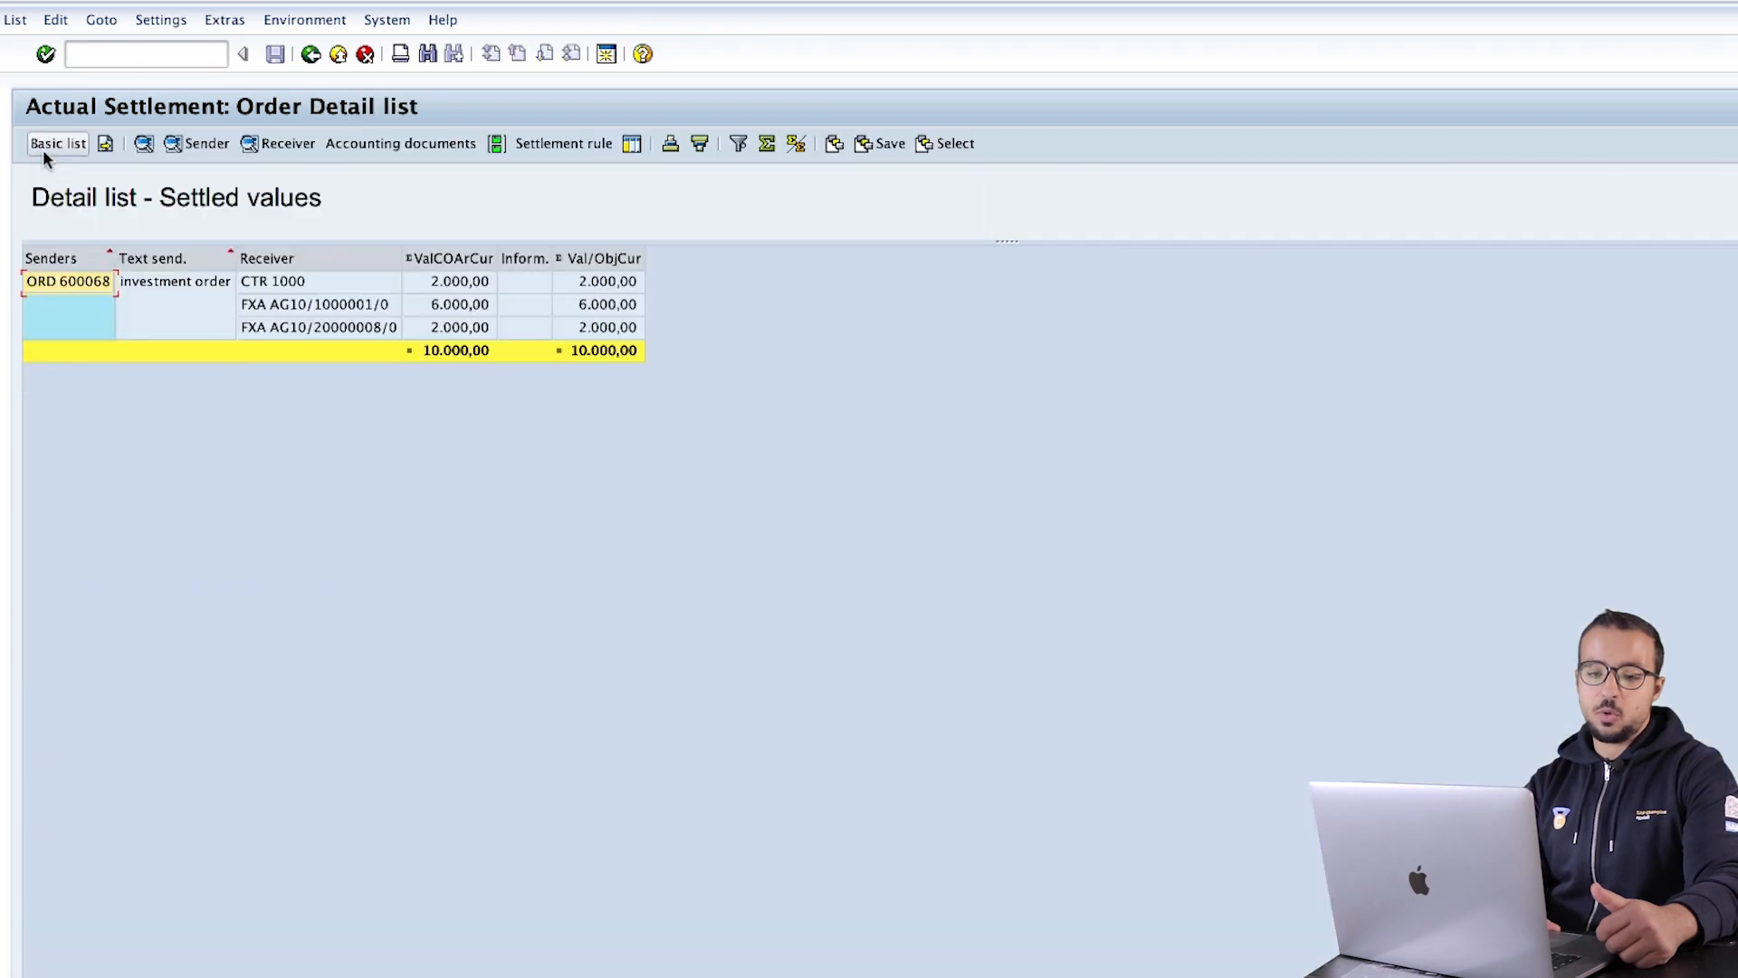
# Open the settlement's accounting document and examine the assets under construction, cost center, building and machinery line items.
pyautogui.click(389, 150)
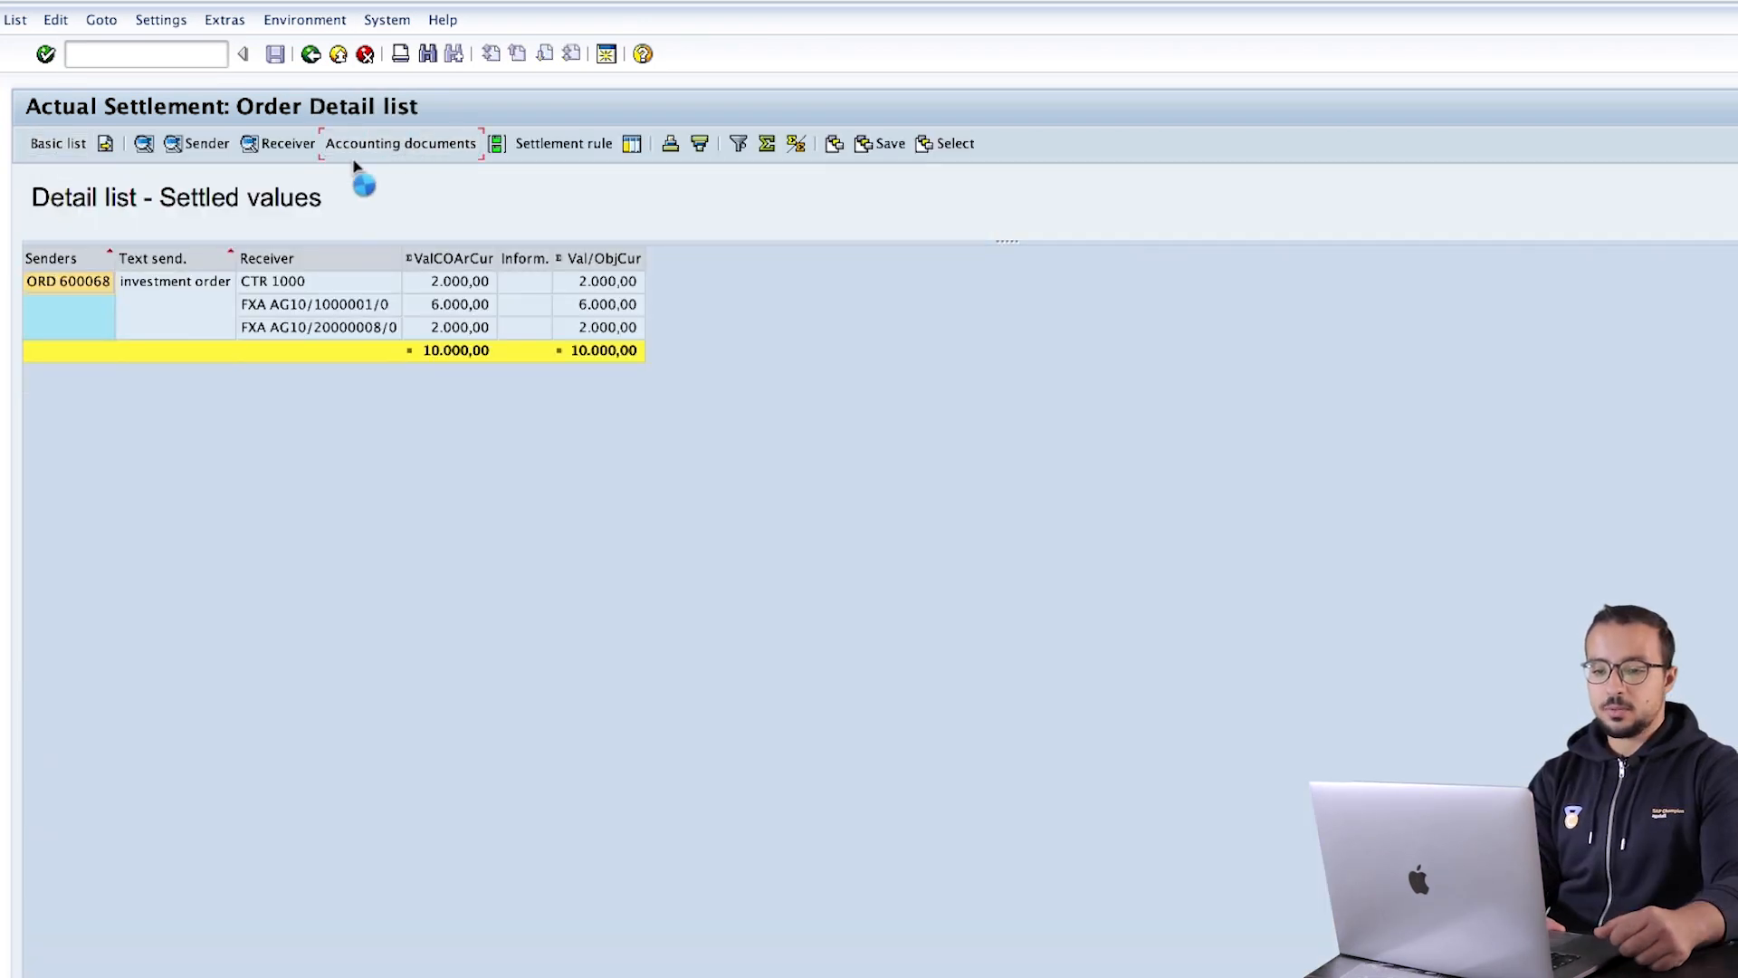
pyautogui.doubleClick(172, 107)
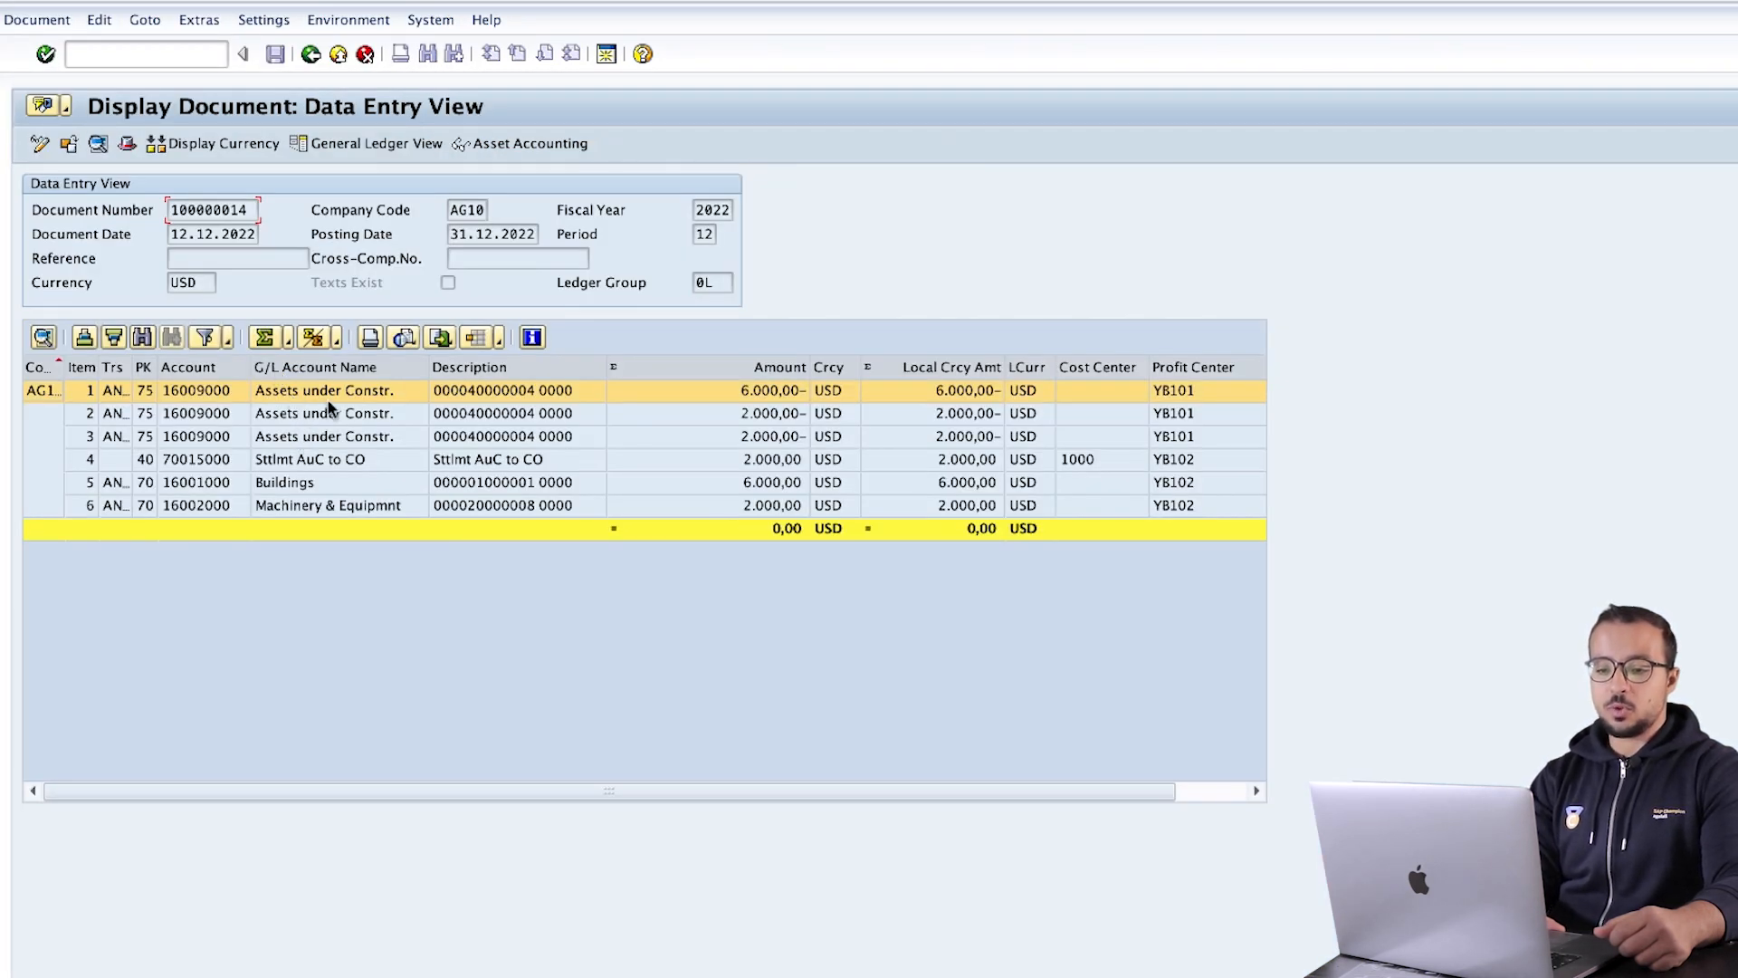
pyautogui.click(671, 438)
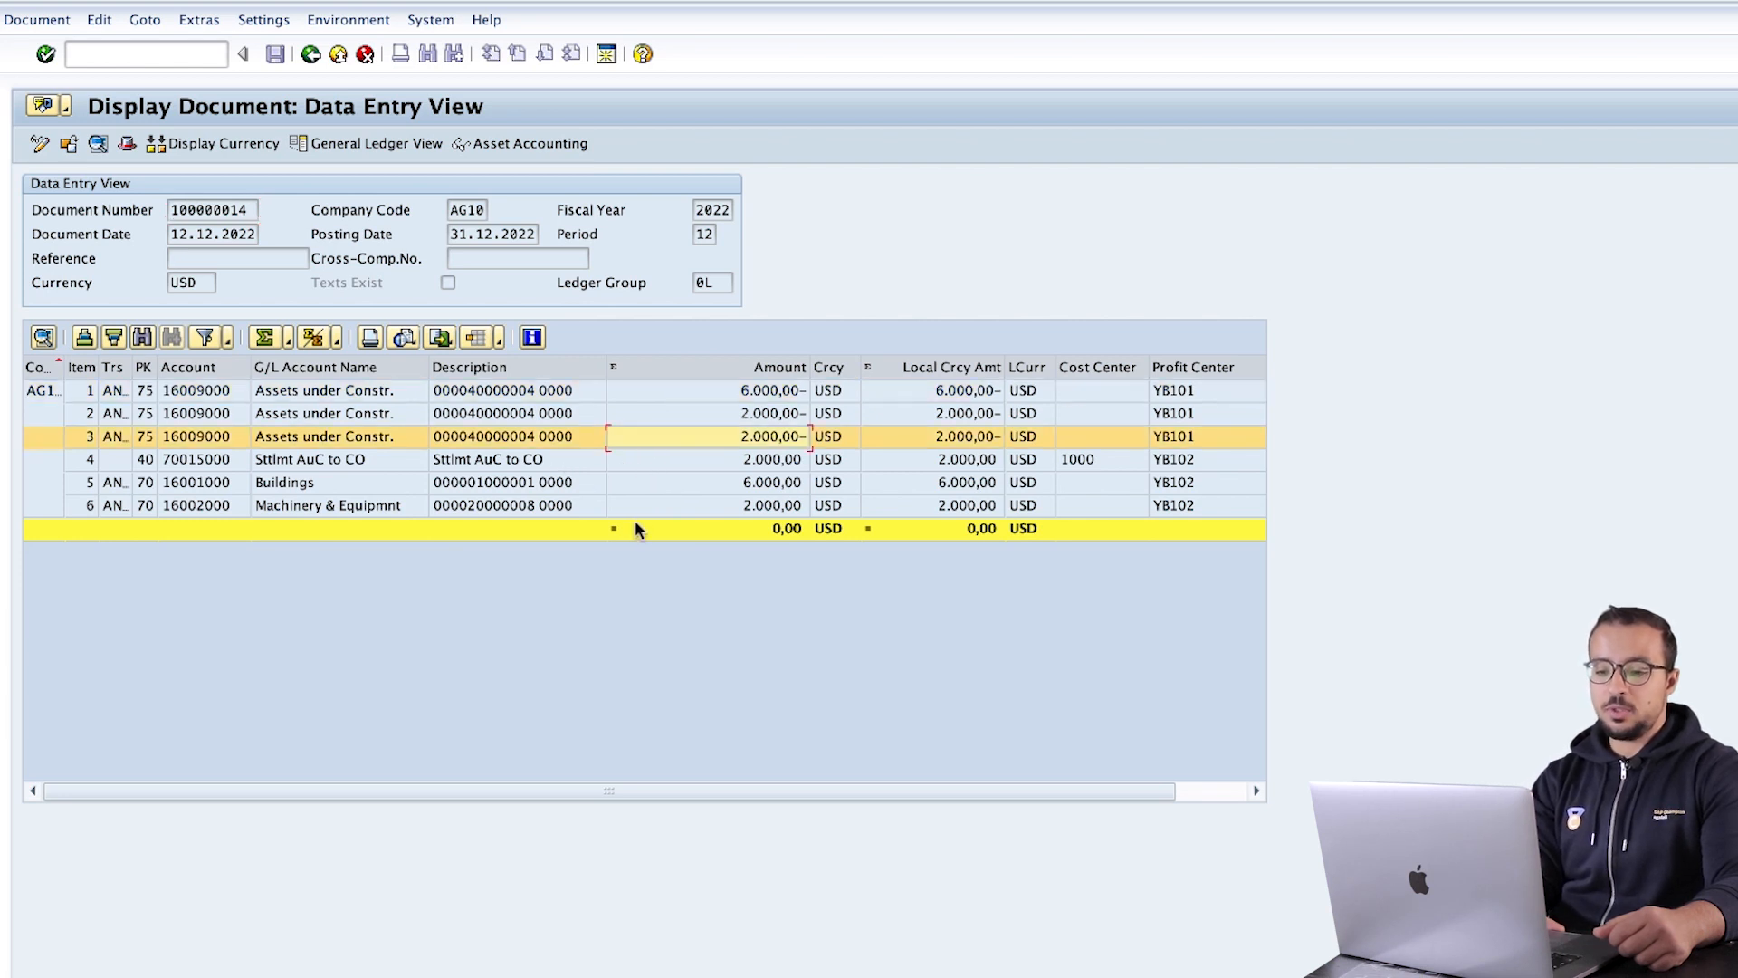
pyautogui.click(1098, 463)
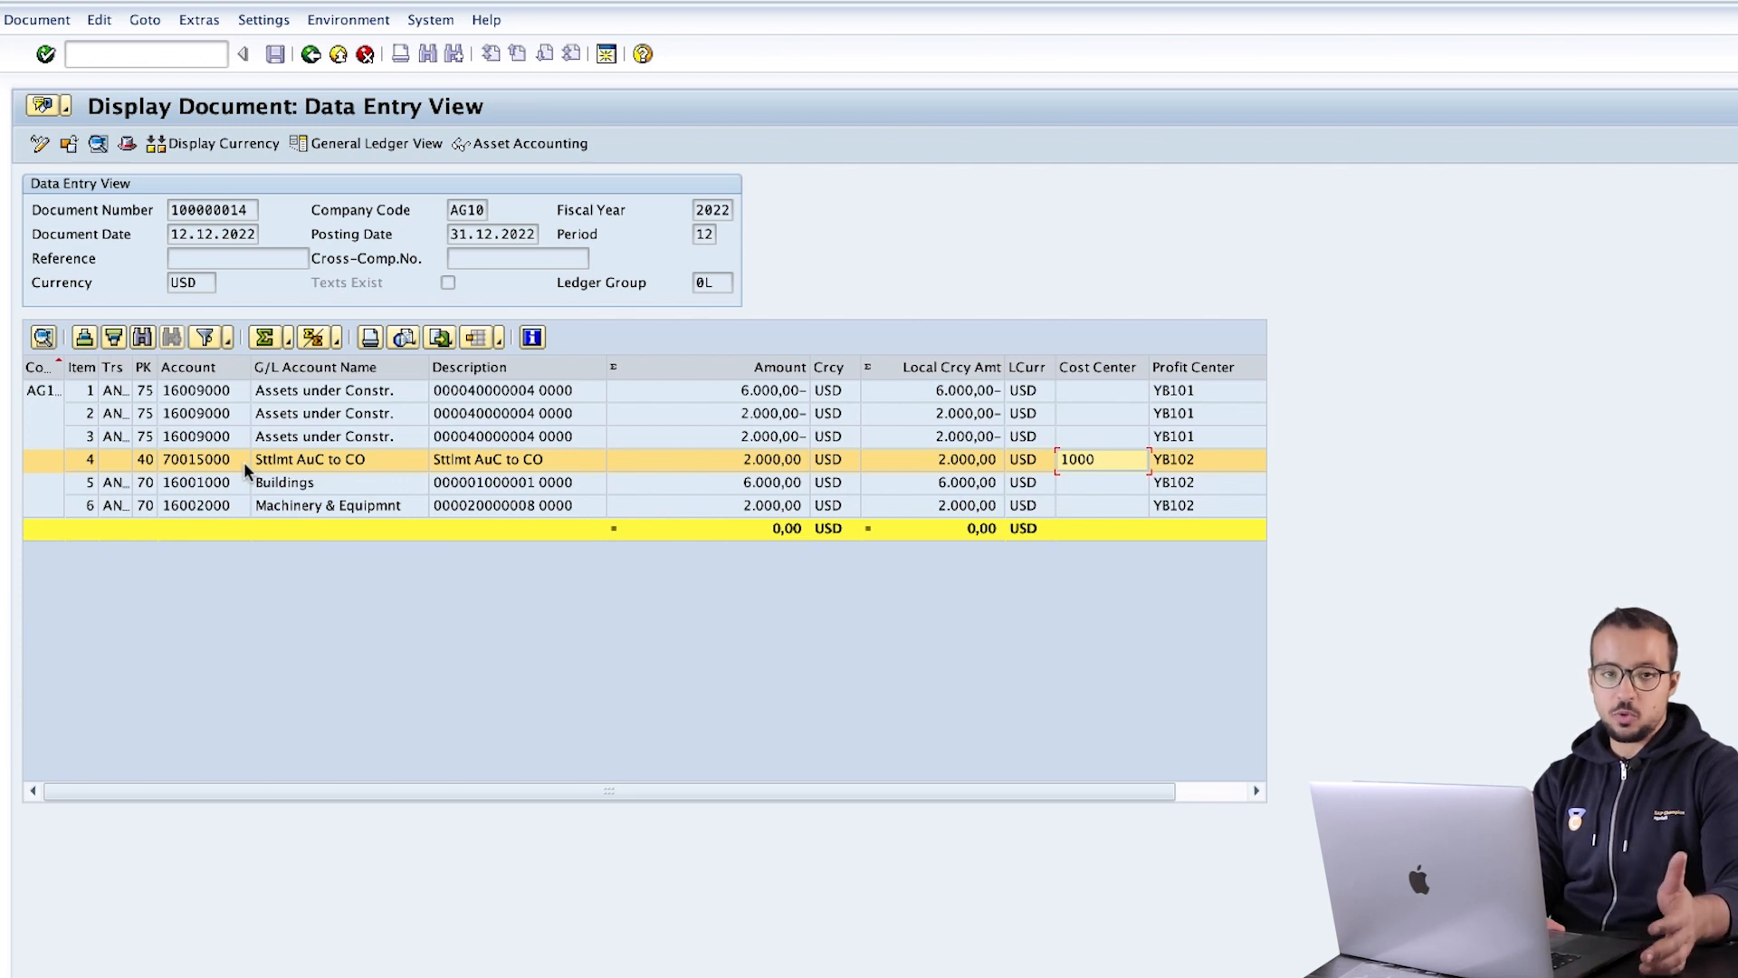
pyautogui.click(278, 492)
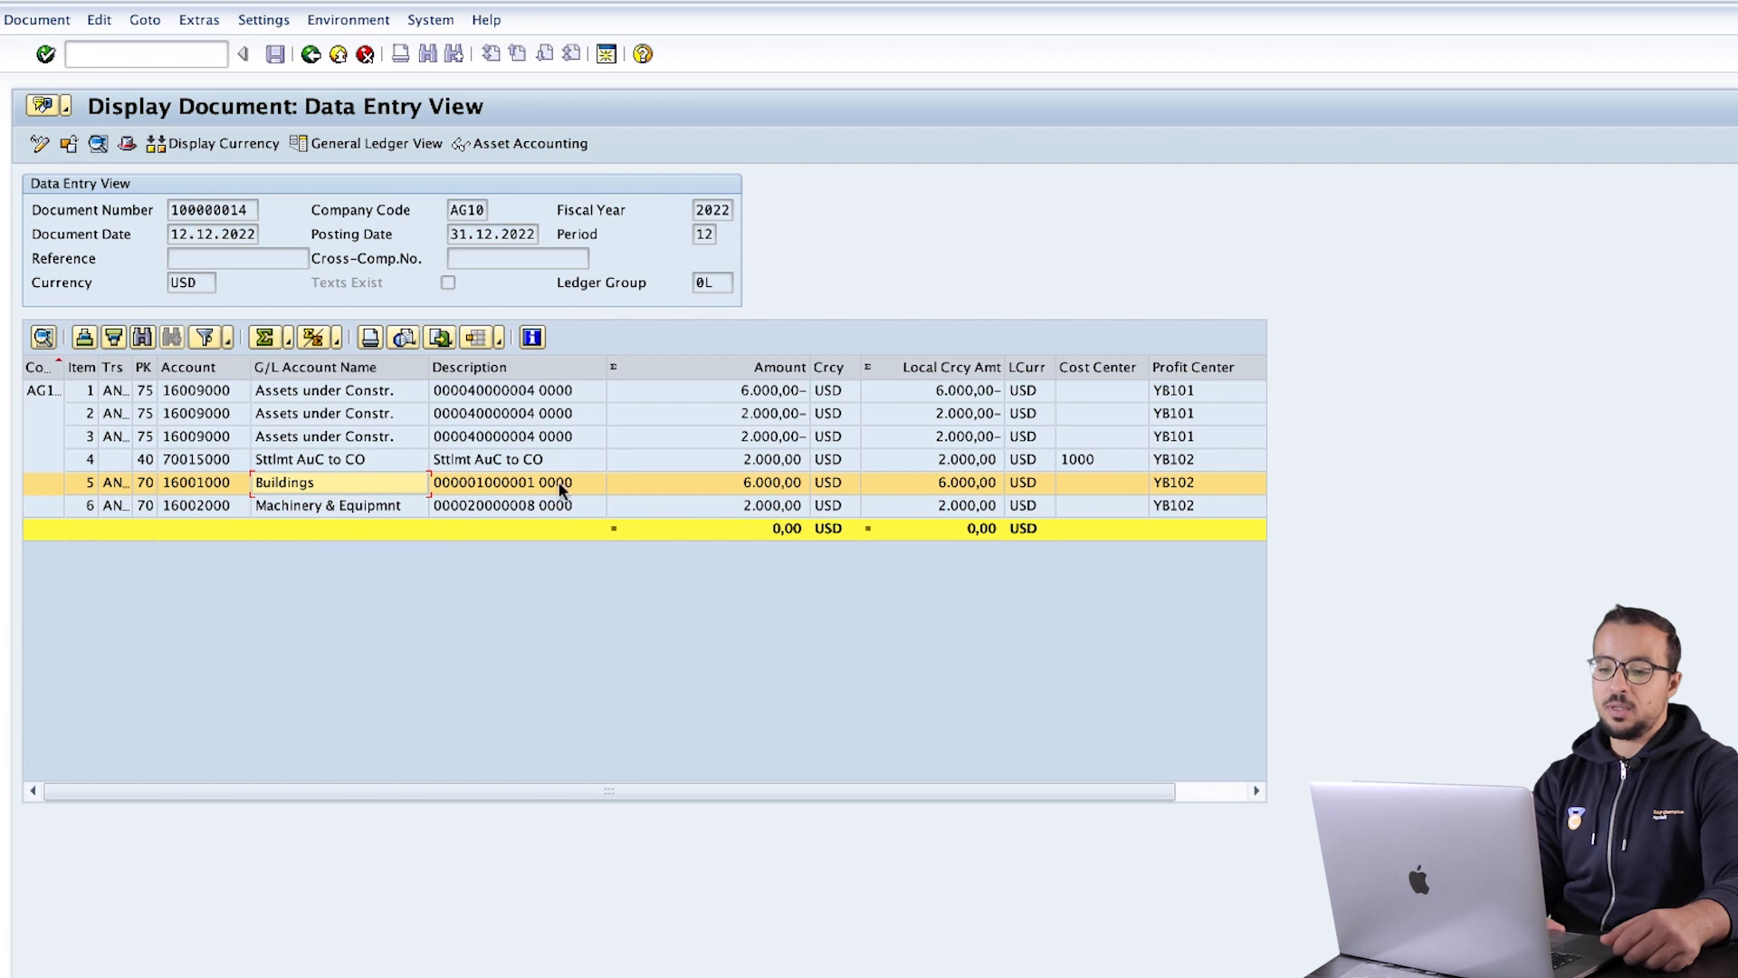
pyautogui.click(396, 509)
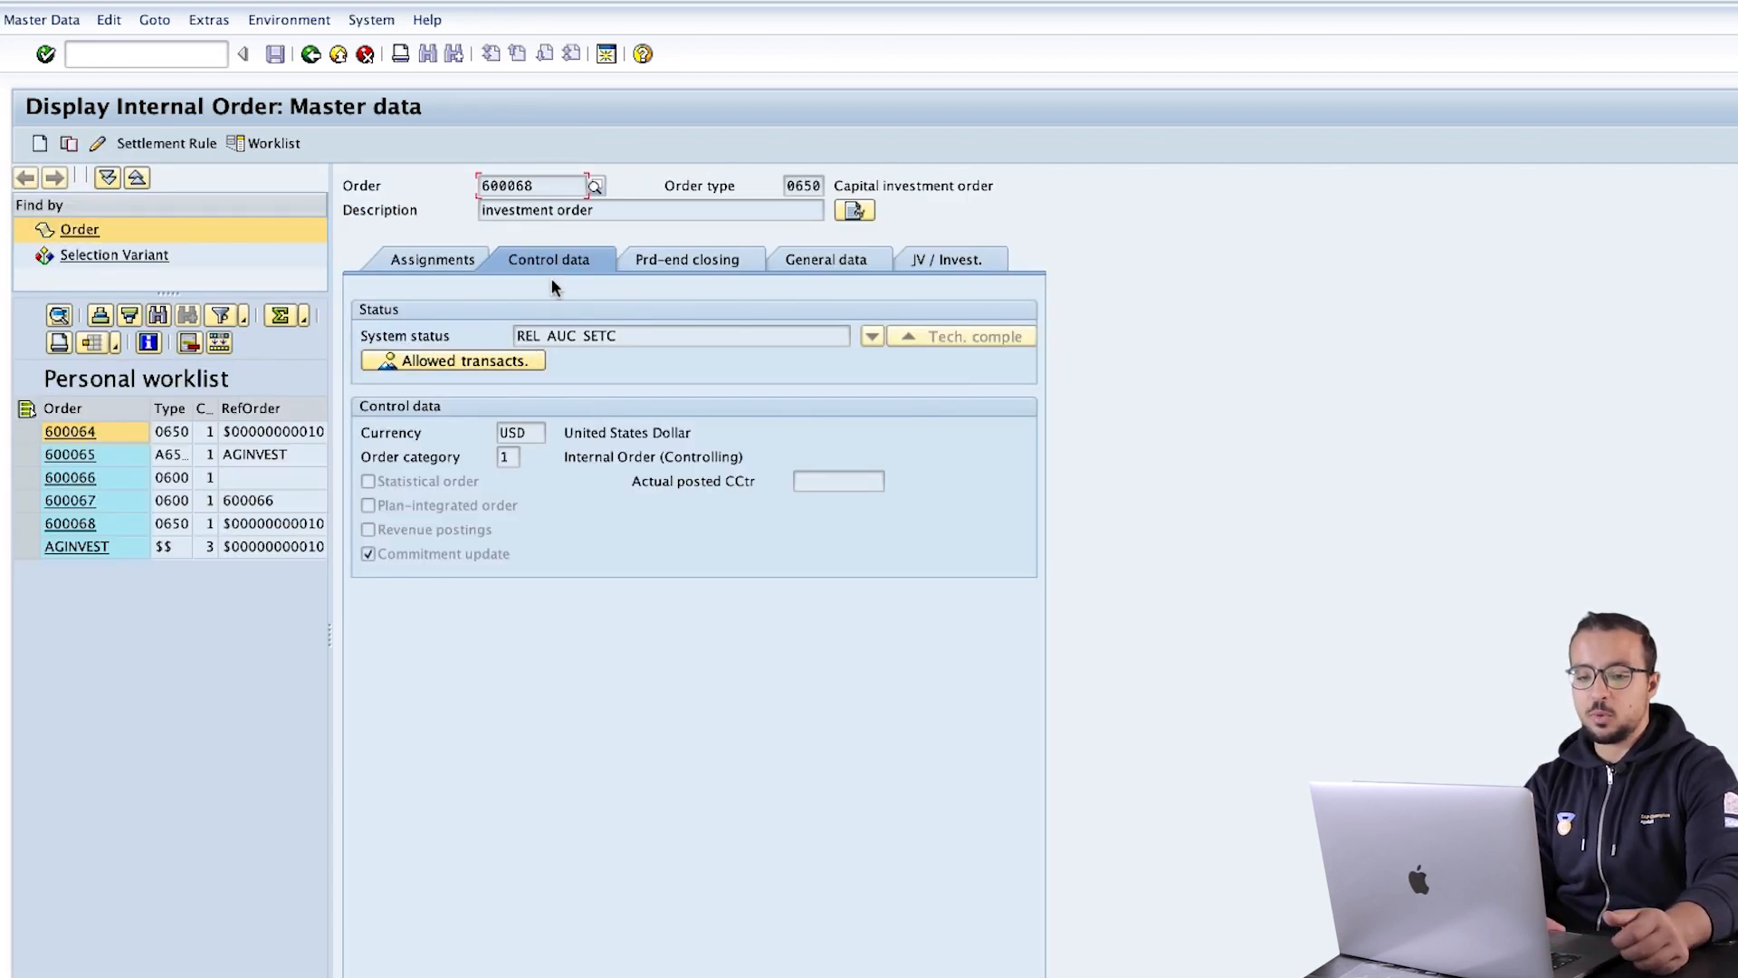
# Open the investment order's cost analysis to check its debit and settlement totals, then return to the master data.
pyautogui.click(209, 19)
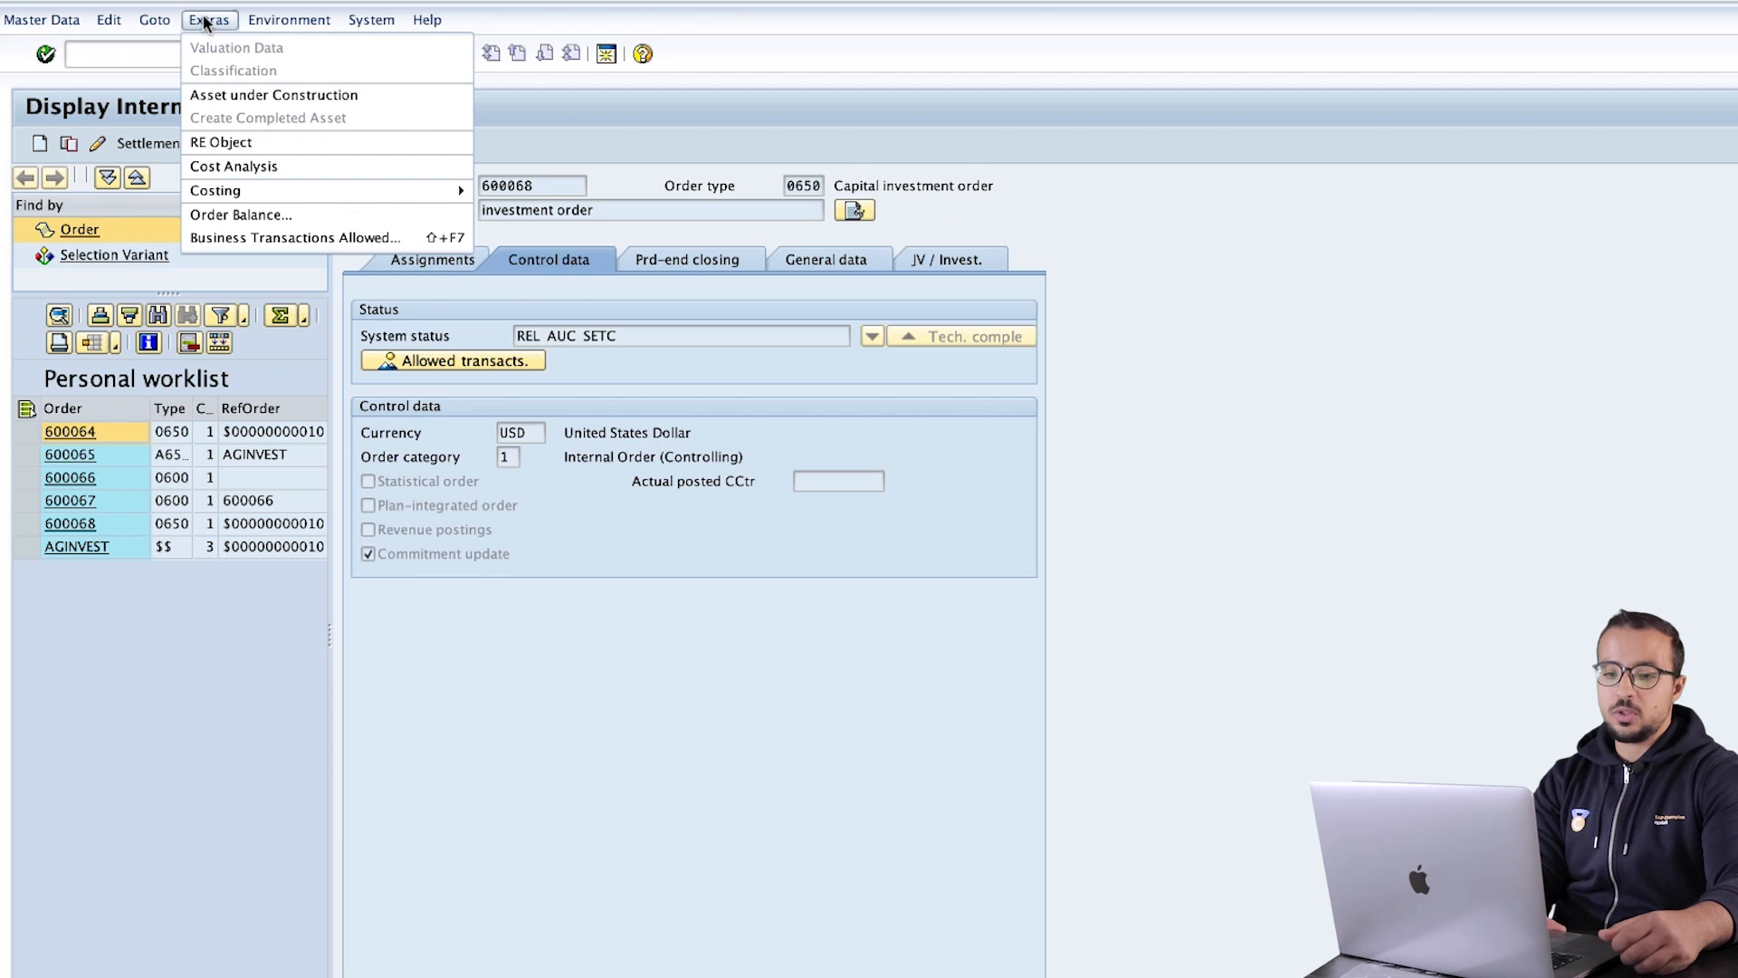
pyautogui.click(226, 167)
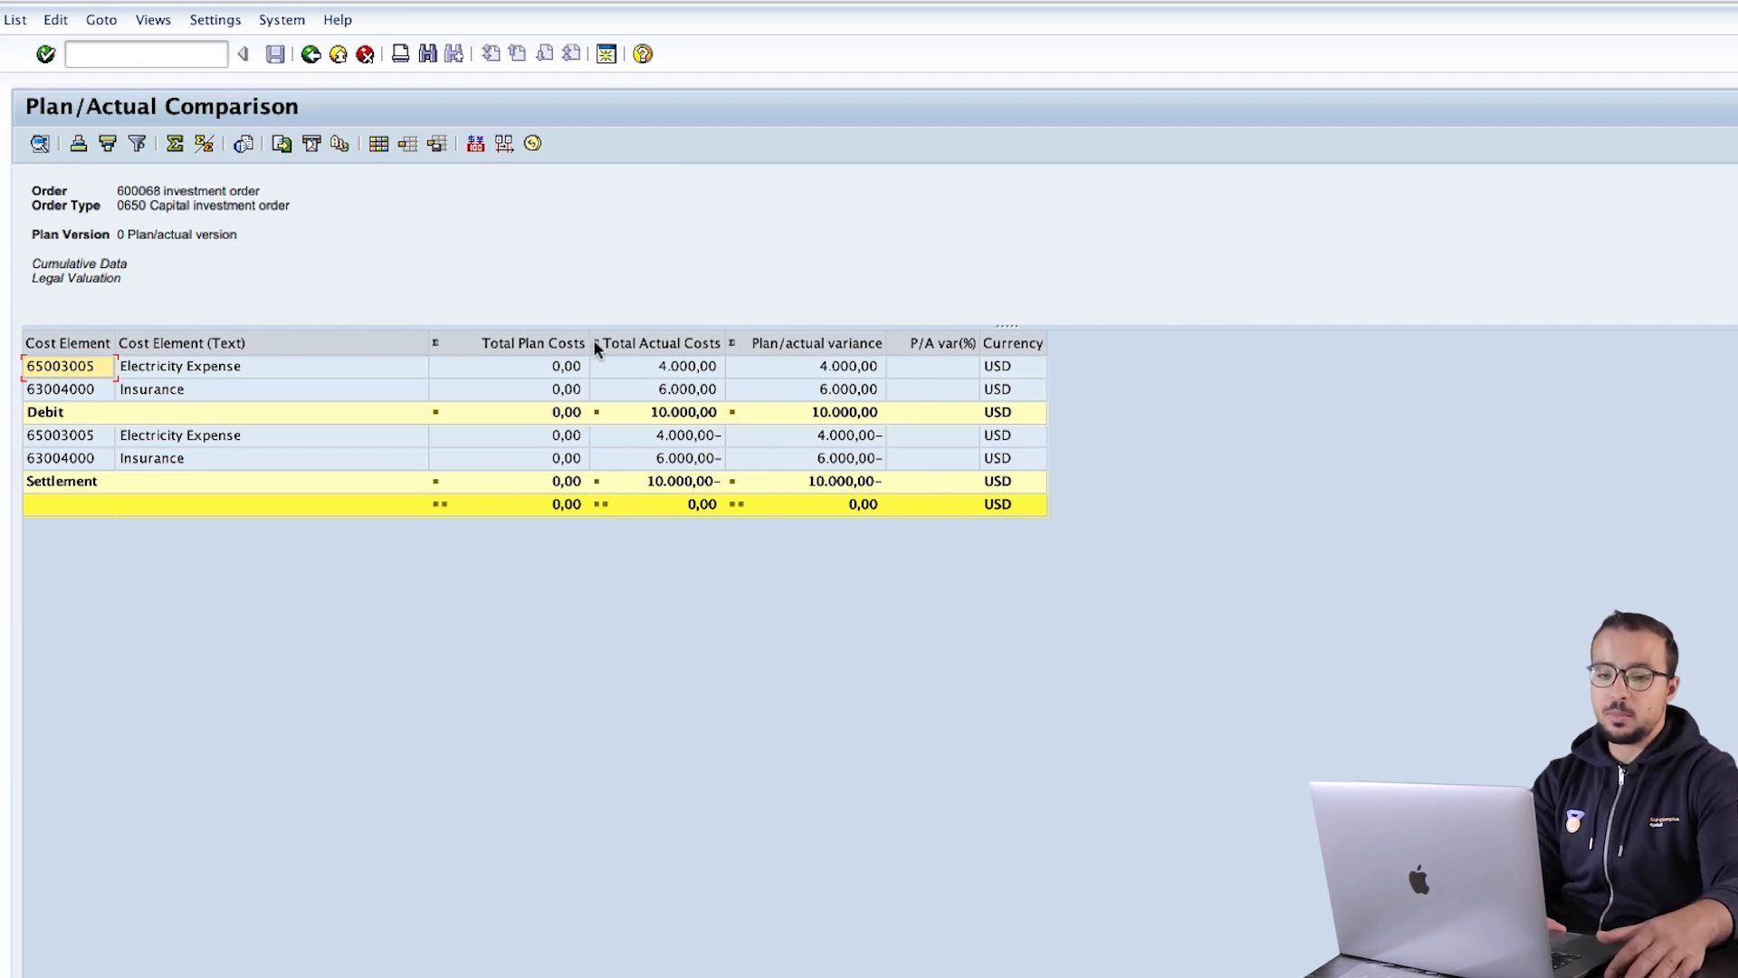
pyautogui.click(310, 55)
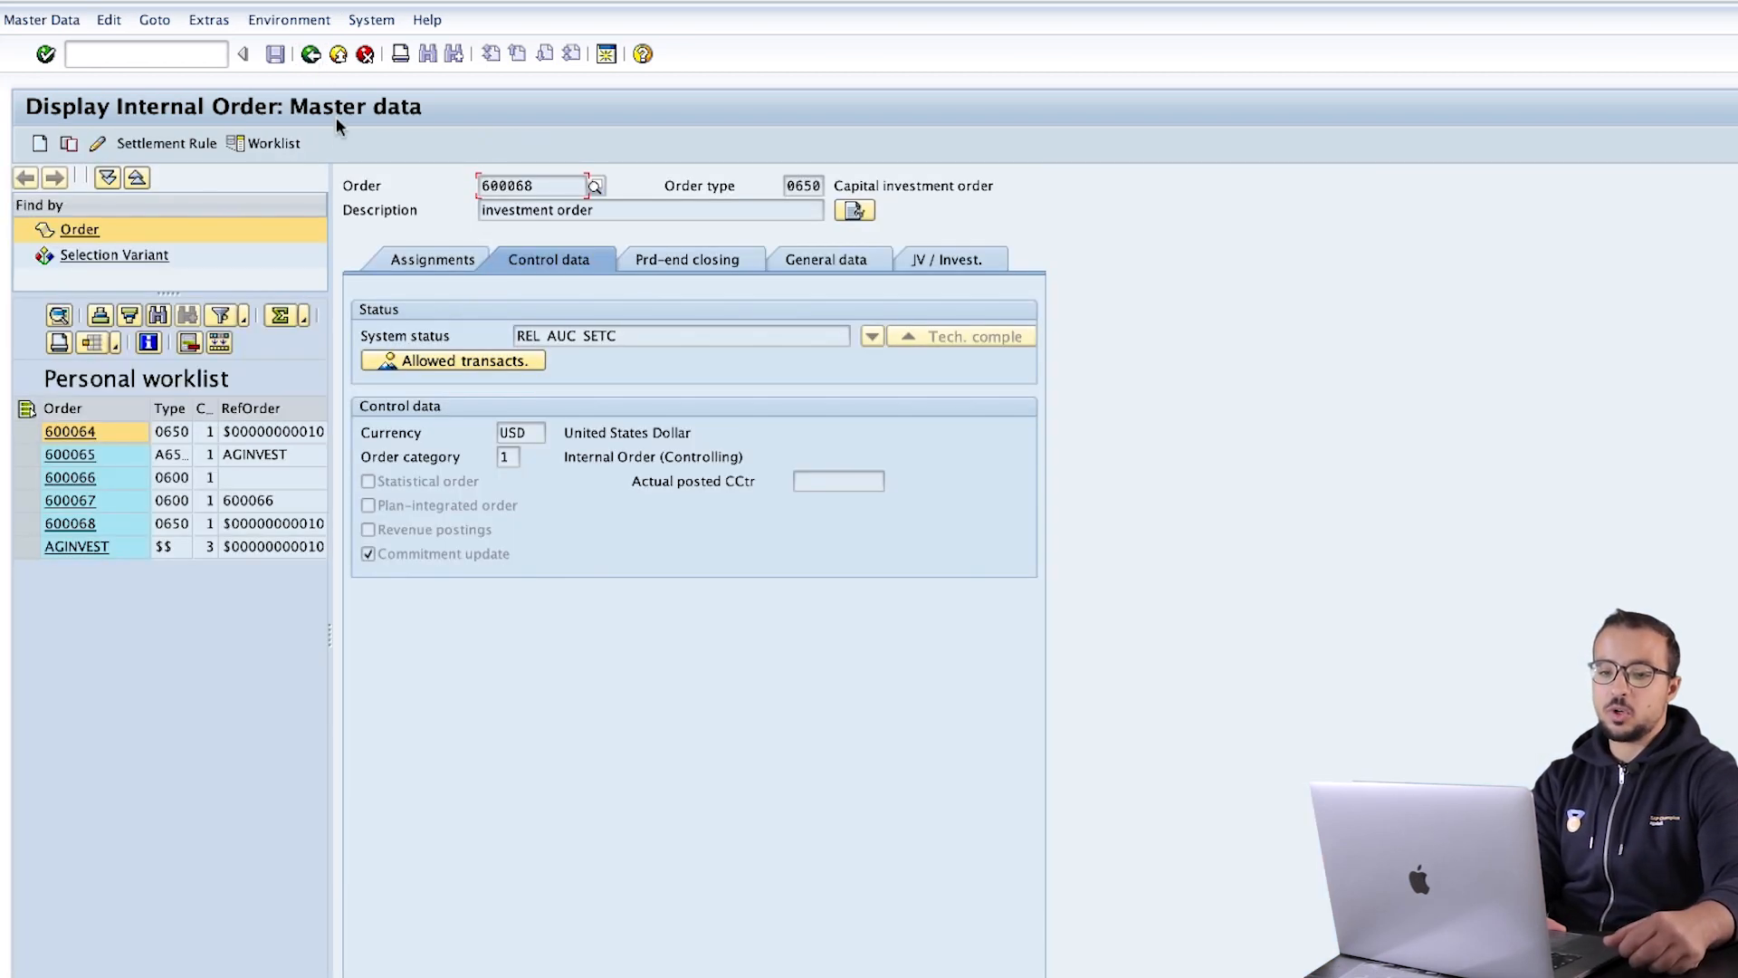
# Show the asset values of the order's asset under construction and open the 6.000,00 transfer transaction.
pyautogui.click(215, 20)
pyautogui.click(216, 93)
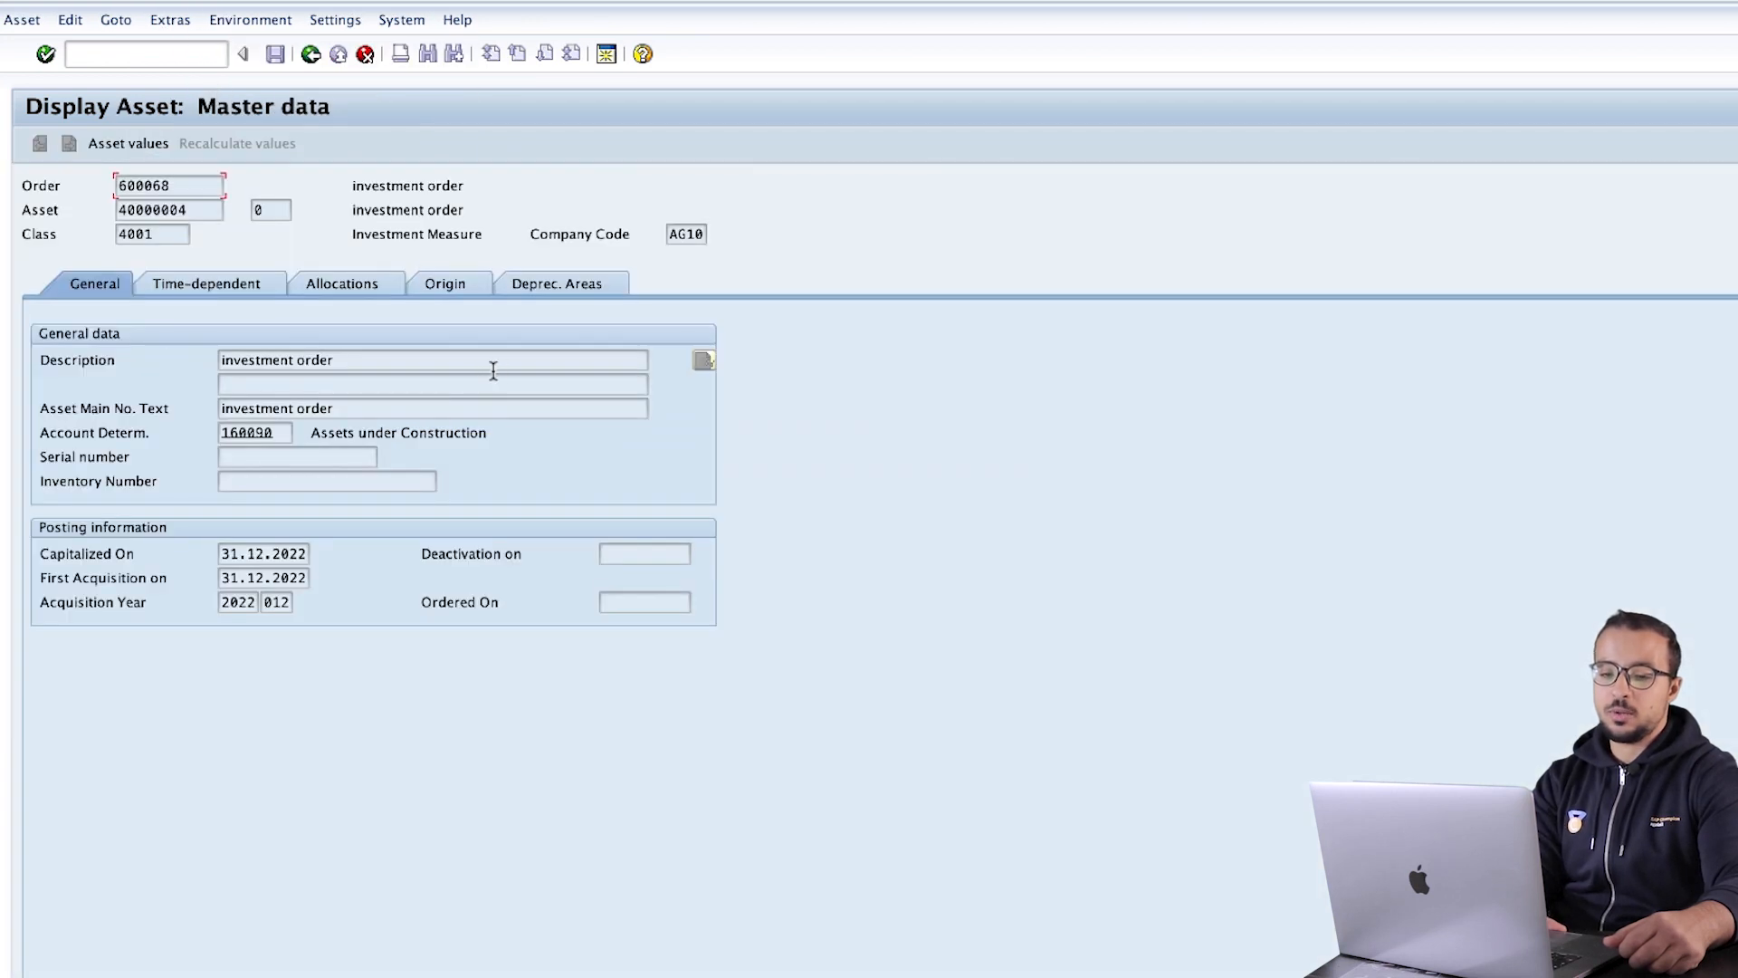
pyautogui.click(129, 145)
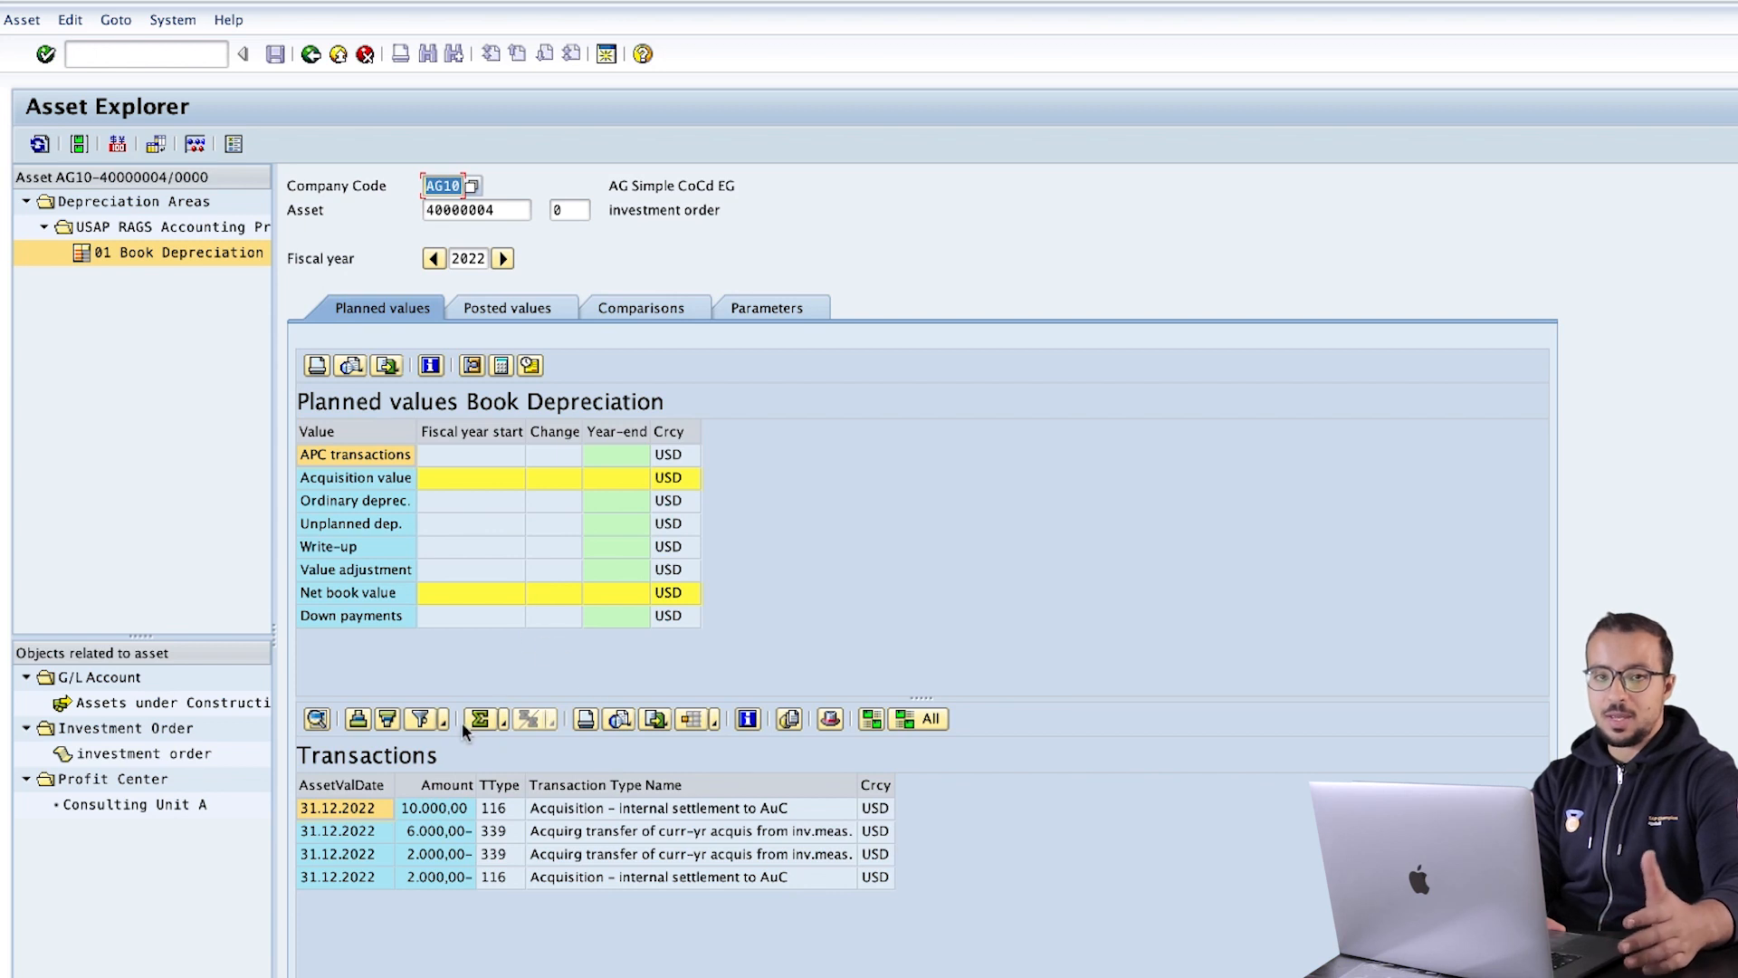
pyautogui.click(447, 826)
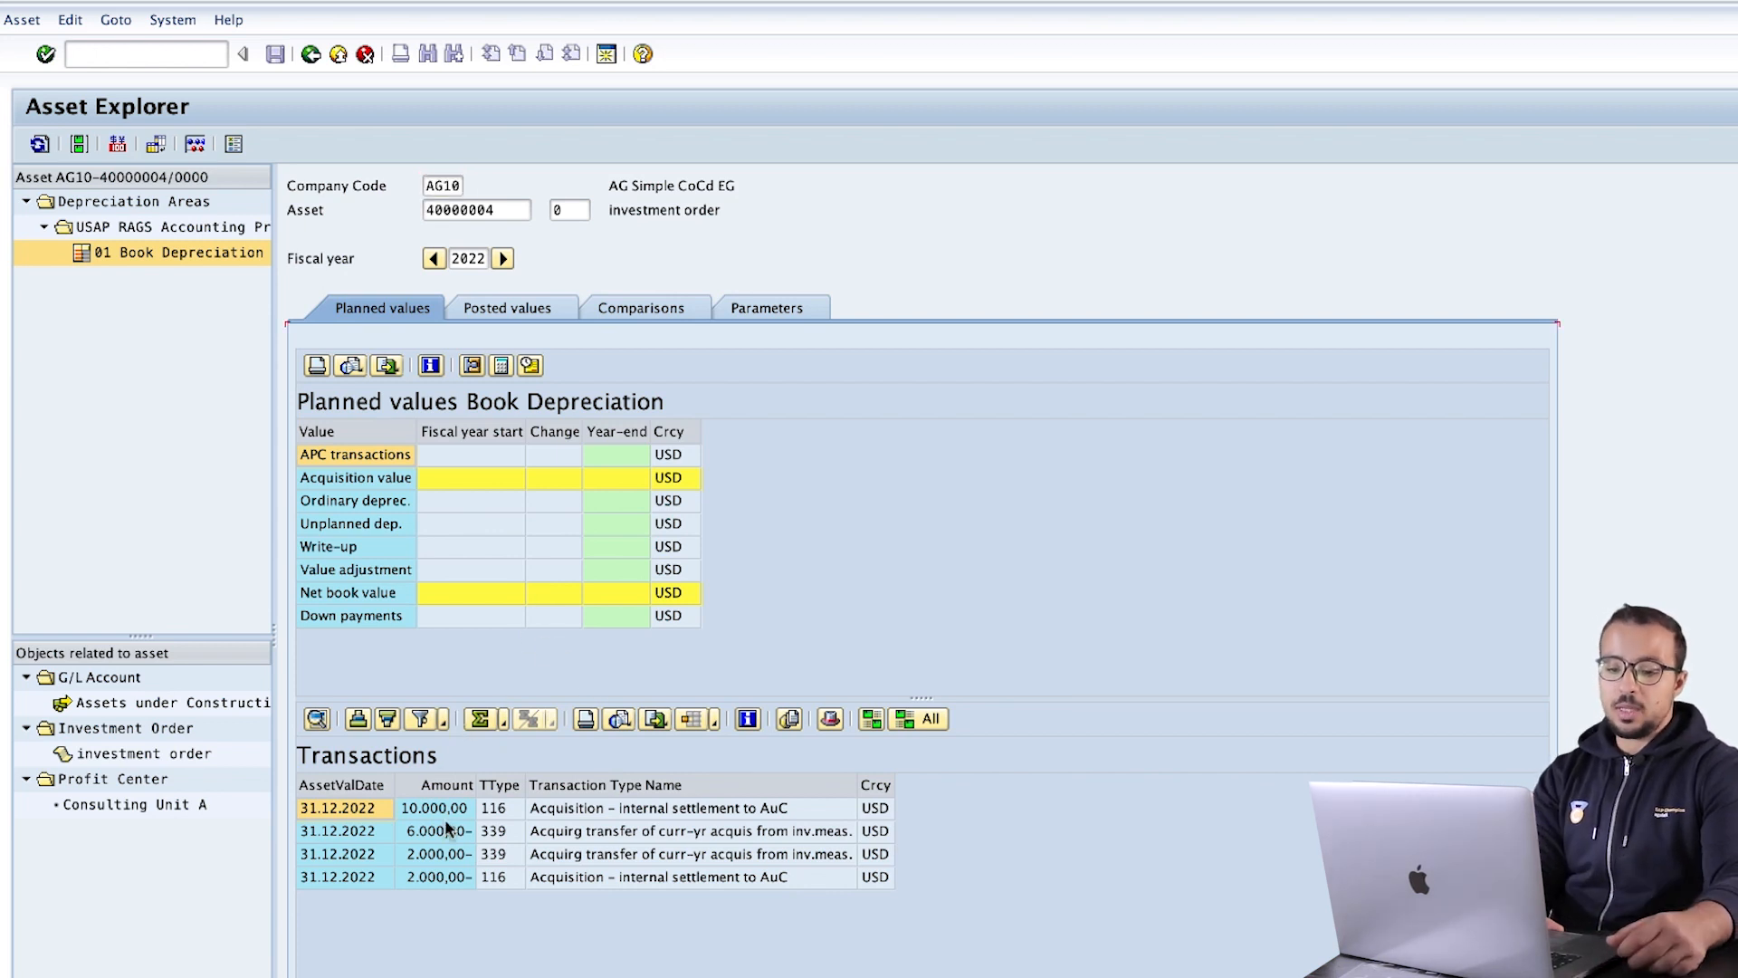
pyautogui.doubleClick(446, 832)
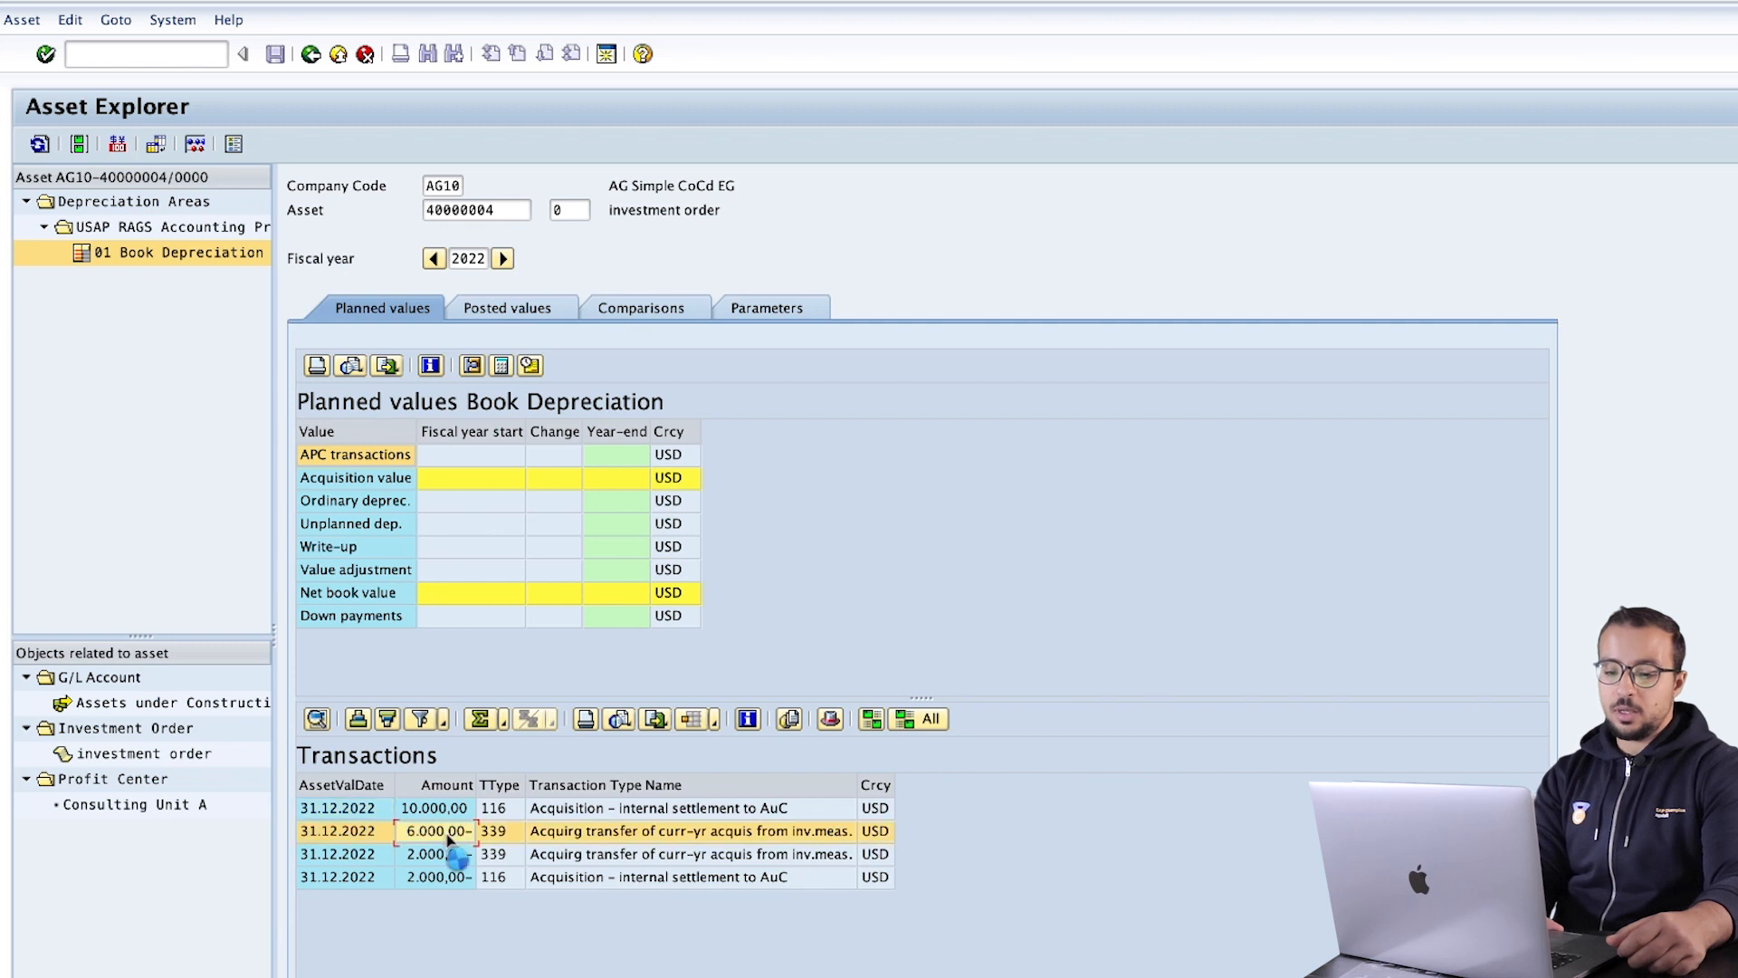